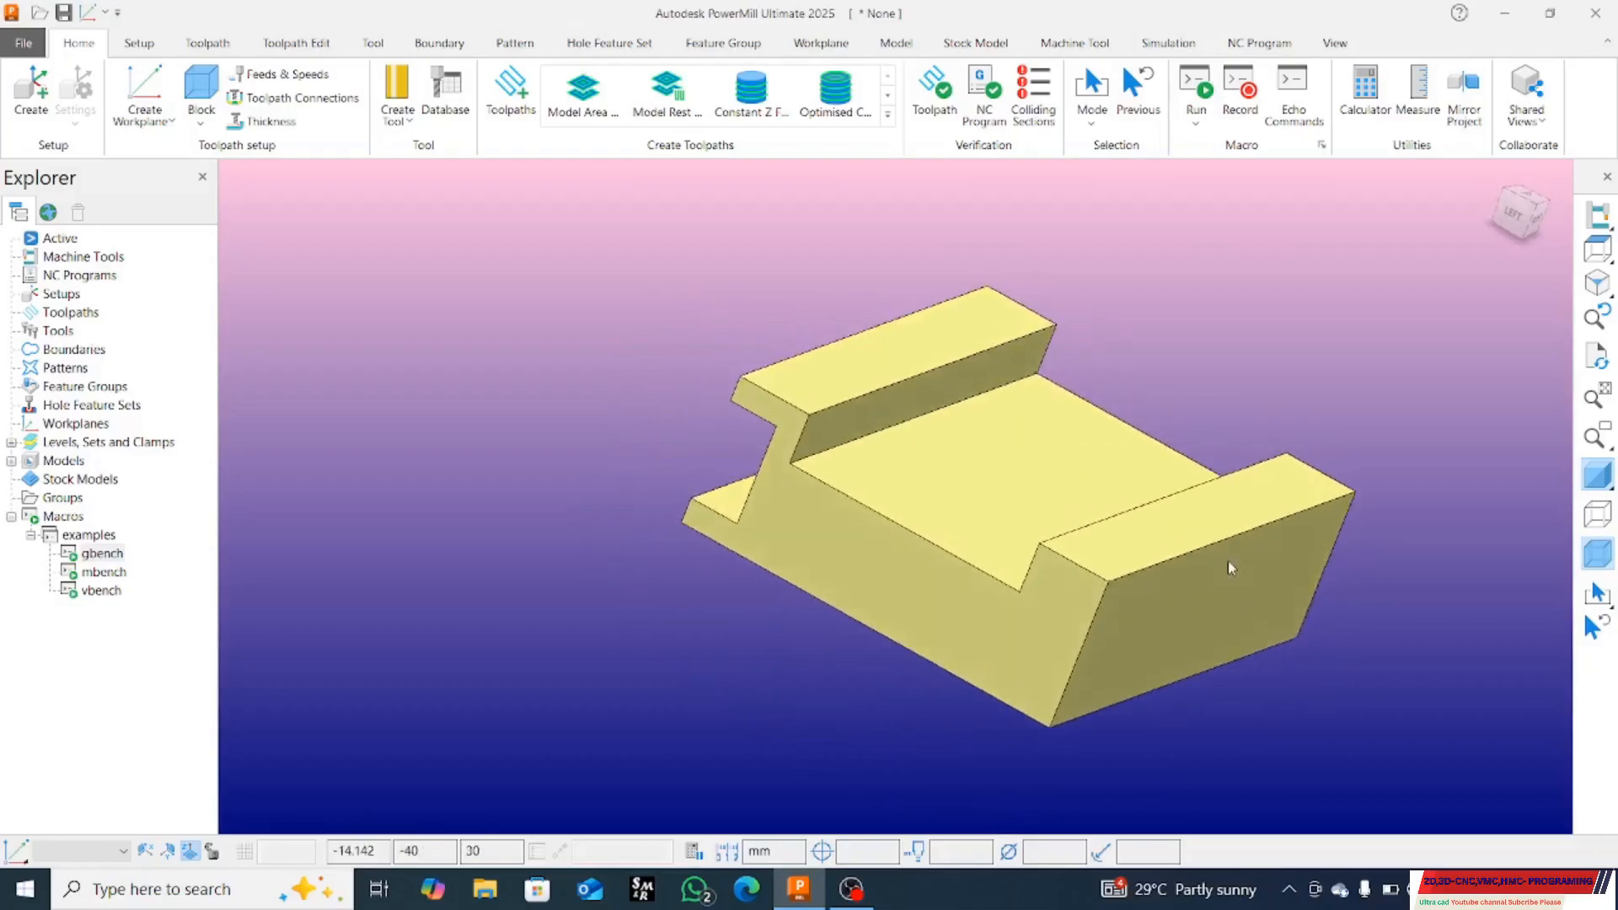
# Step: Examine the slotted model from several angles and from the top
pyautogui.moveTo(953, 423); pyautogui.dragTo(860, 497, button='middle')
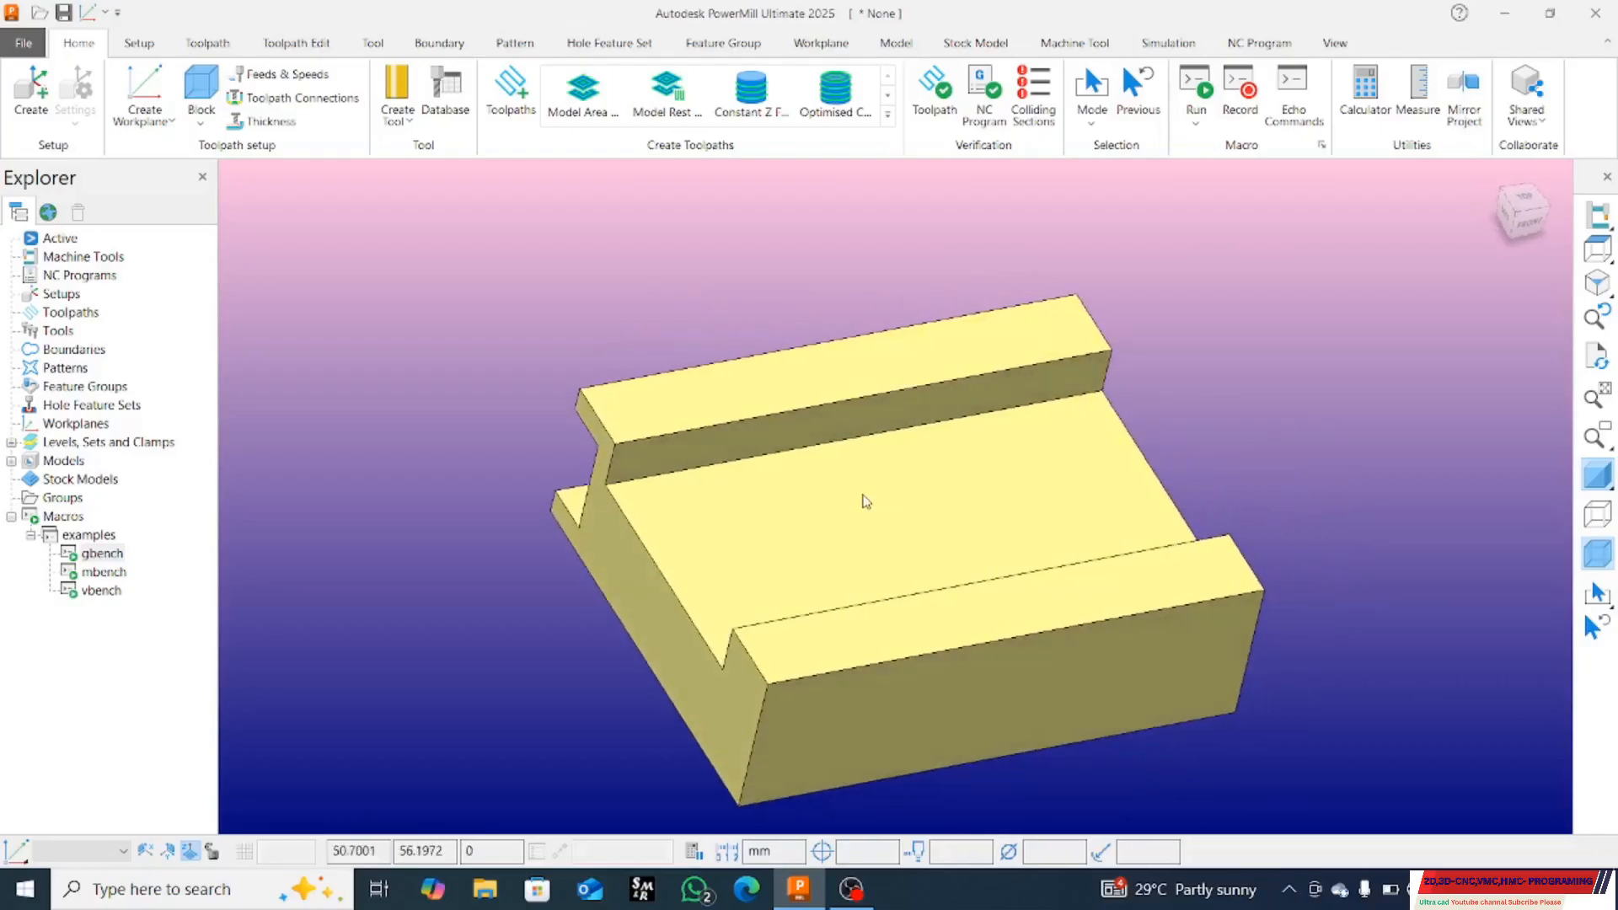
pyautogui.moveTo(980, 497); pyautogui.dragTo(1120, 426, button='middle')
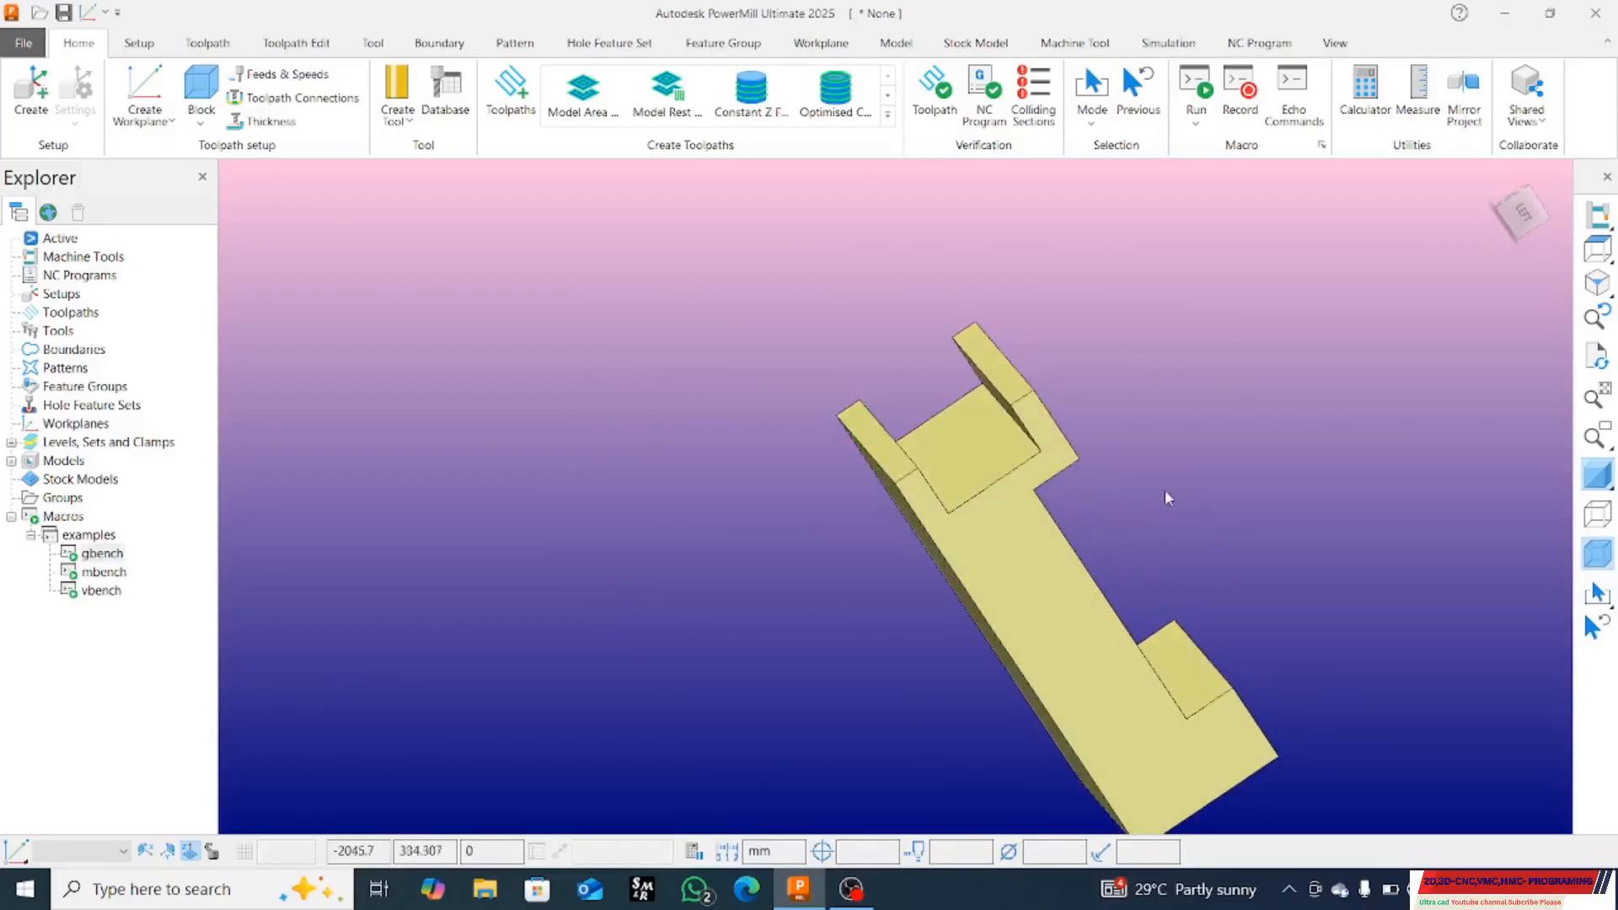
pyautogui.click(1596, 250)
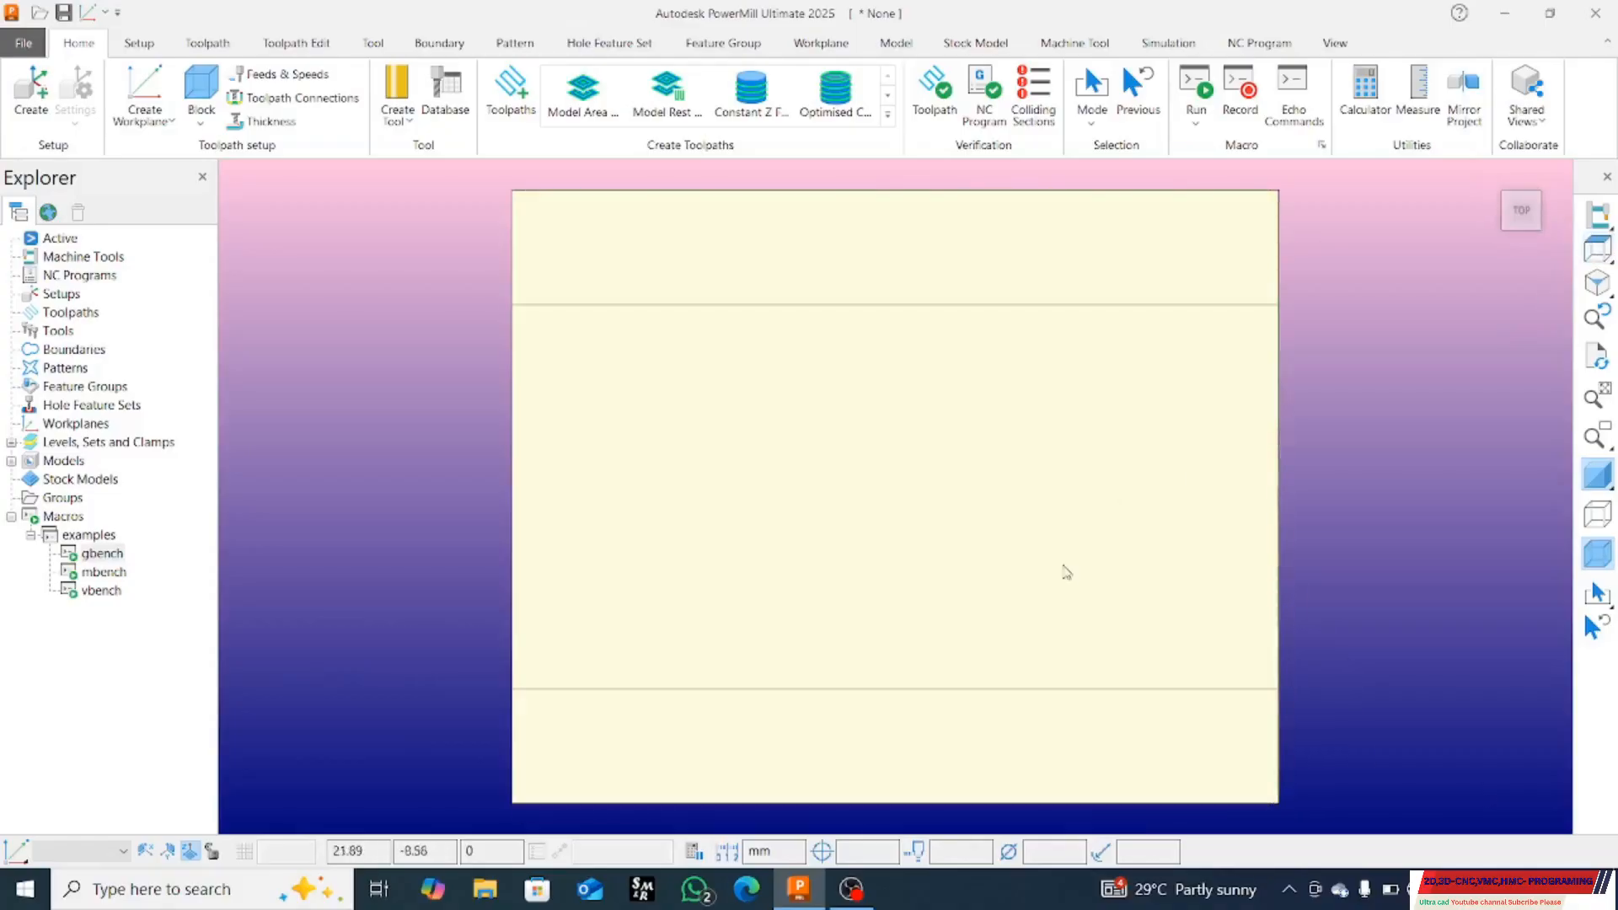
pyautogui.moveTo(1089, 600); pyautogui.dragTo(963, 520, button='middle')
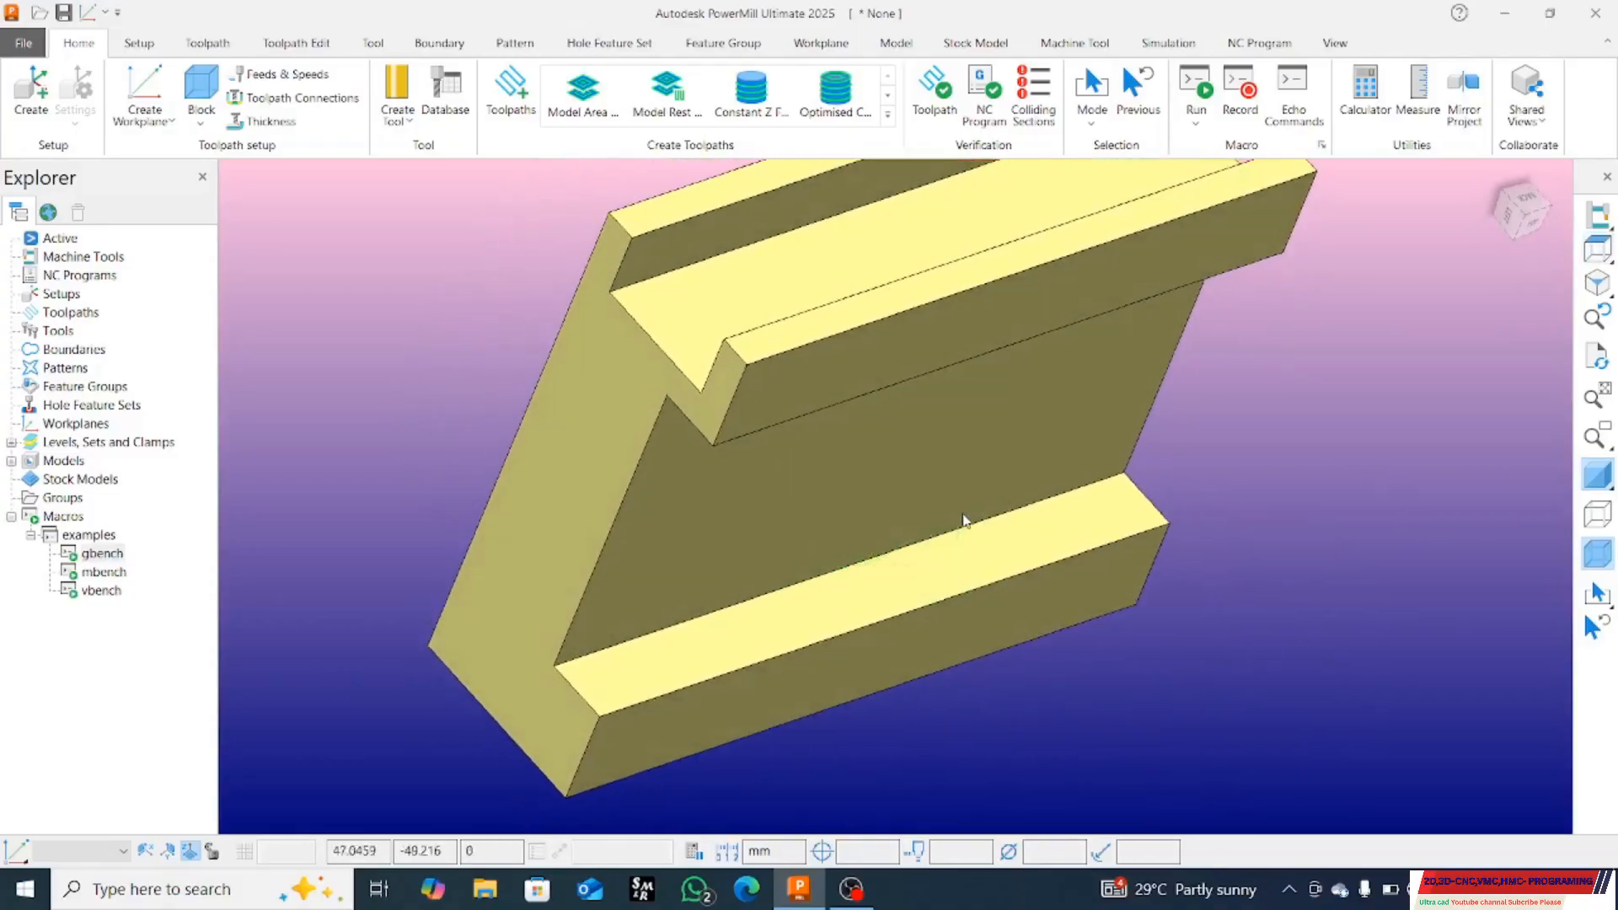
pyautogui.click(1525, 201)
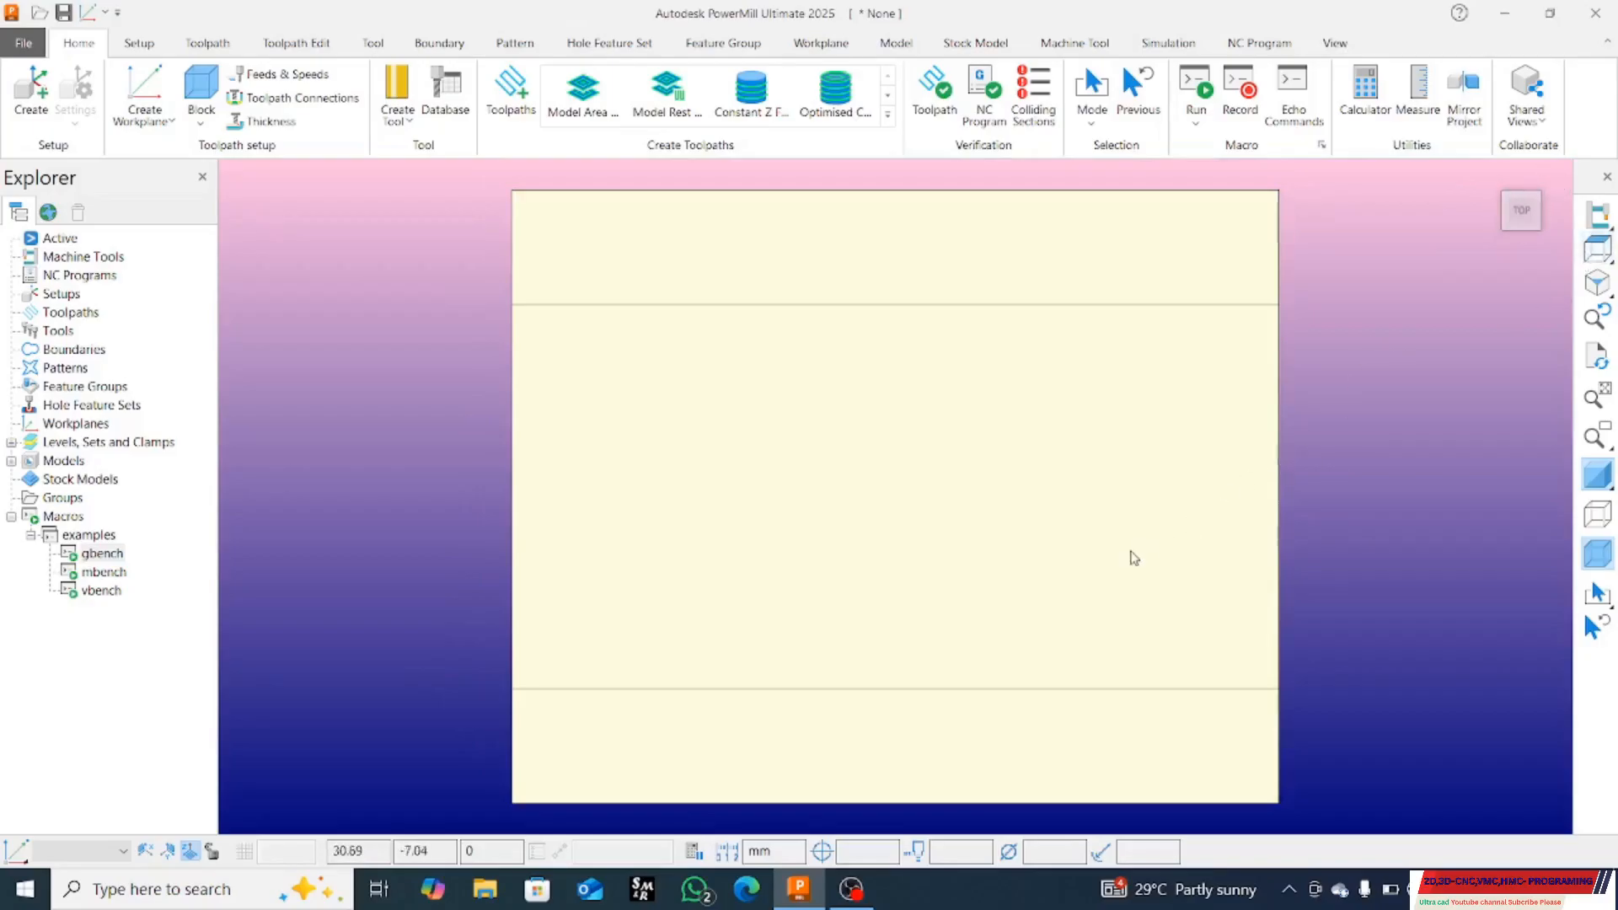
pyautogui.moveTo(949, 644); pyautogui.dragTo(1007, 481, button='middle')
pyautogui.scroll(-5, 1008, 481)
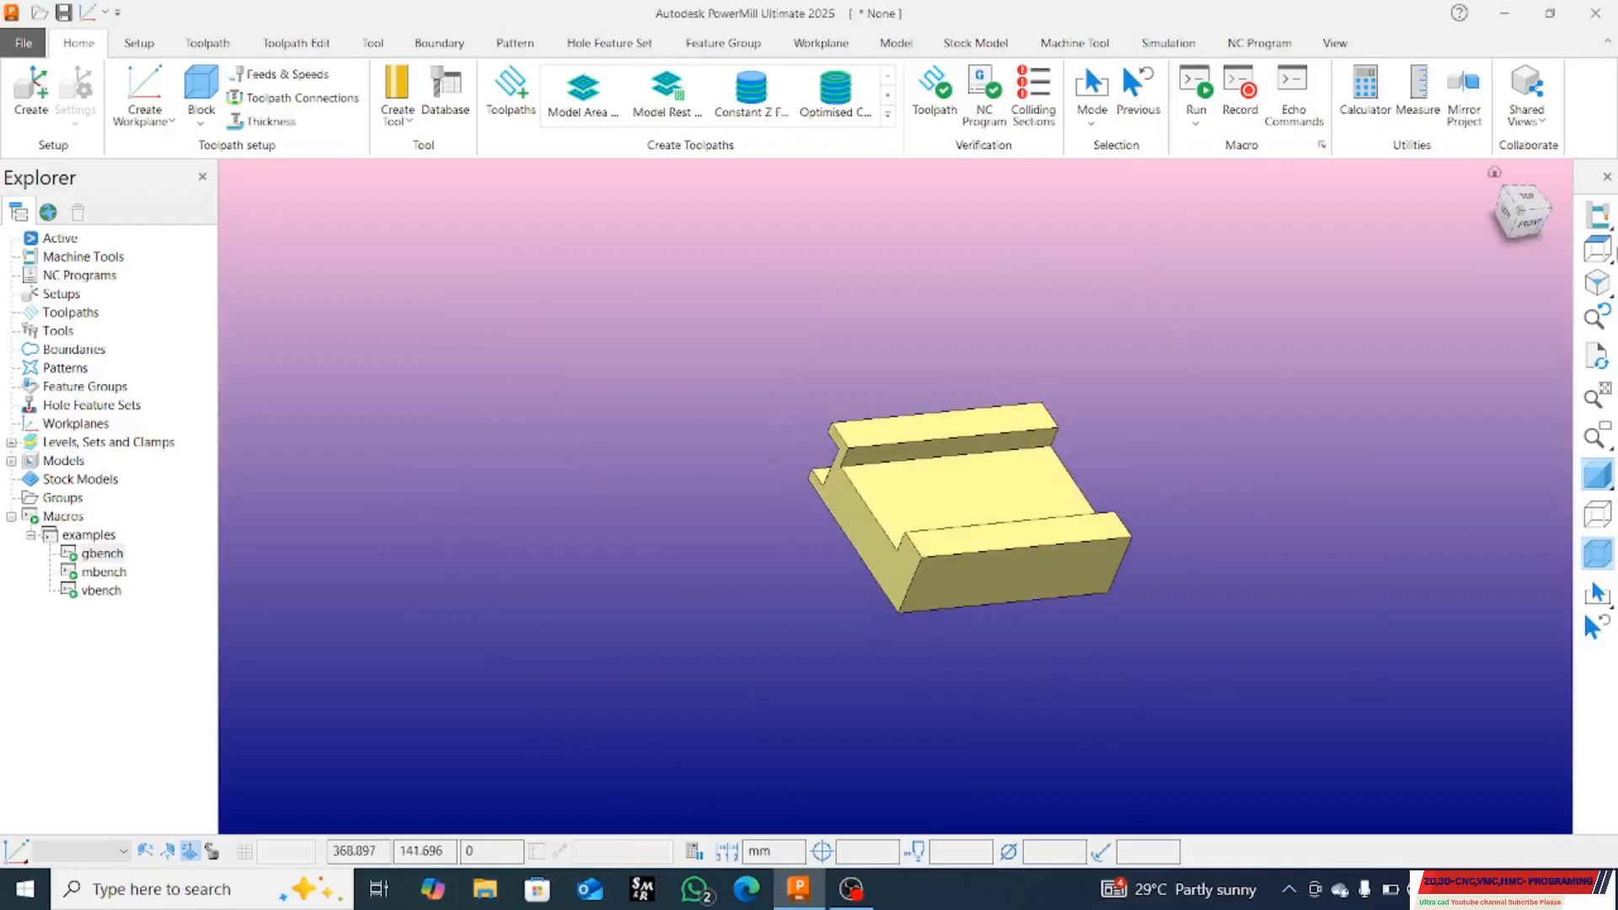
pyautogui.click(1598, 250)
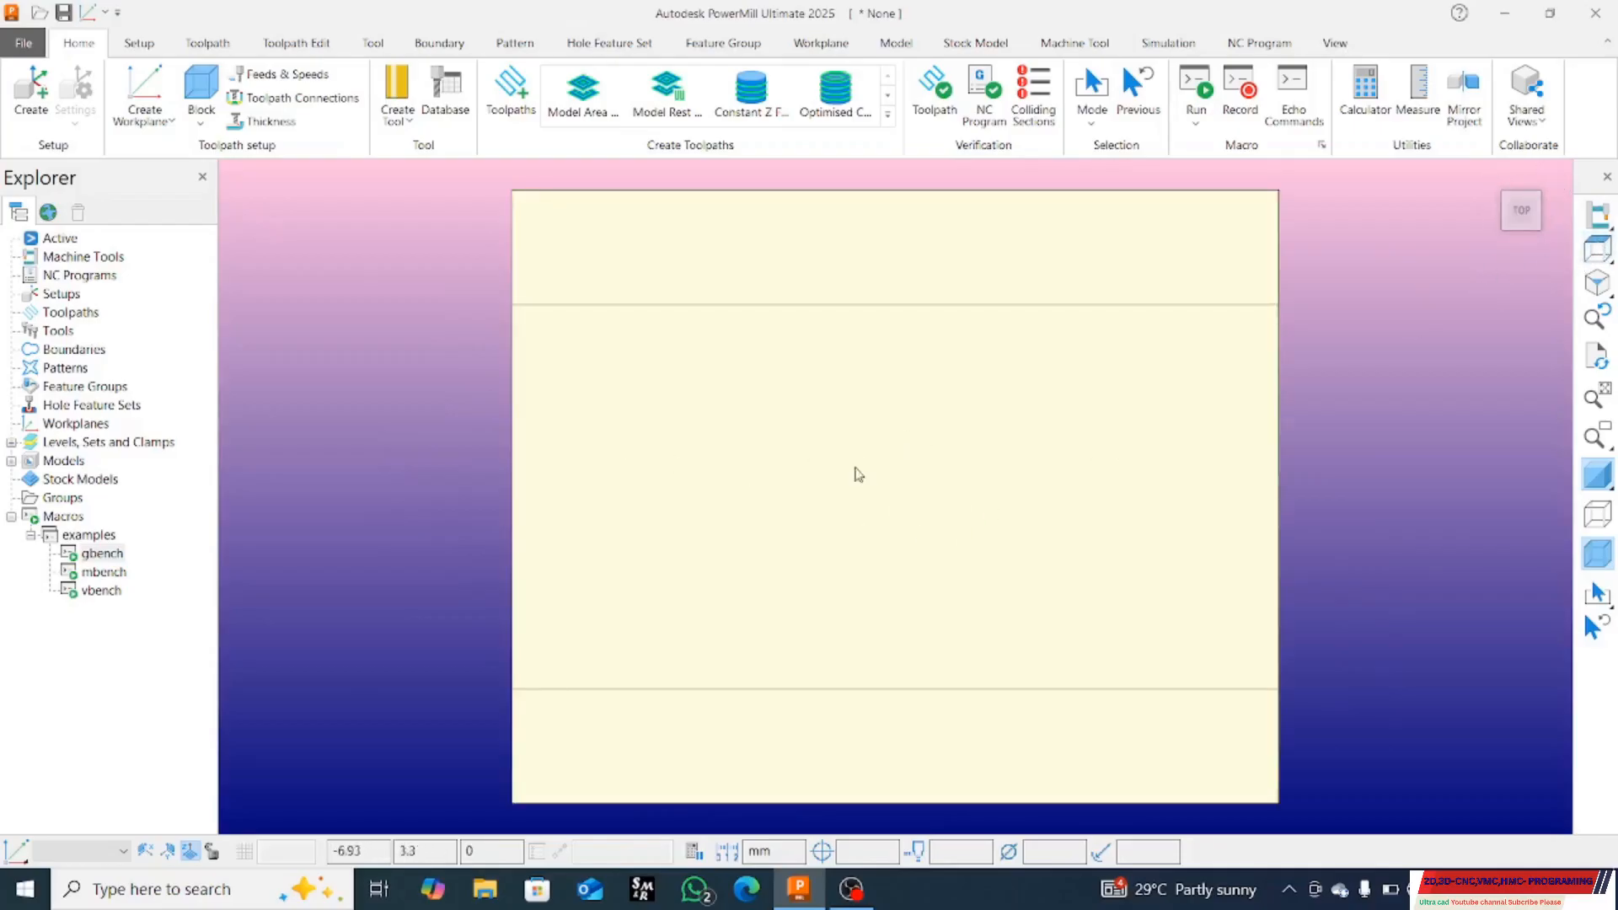
pyautogui.scroll(4, 800, 490)
pyautogui.scroll(-5, 1281, 325)
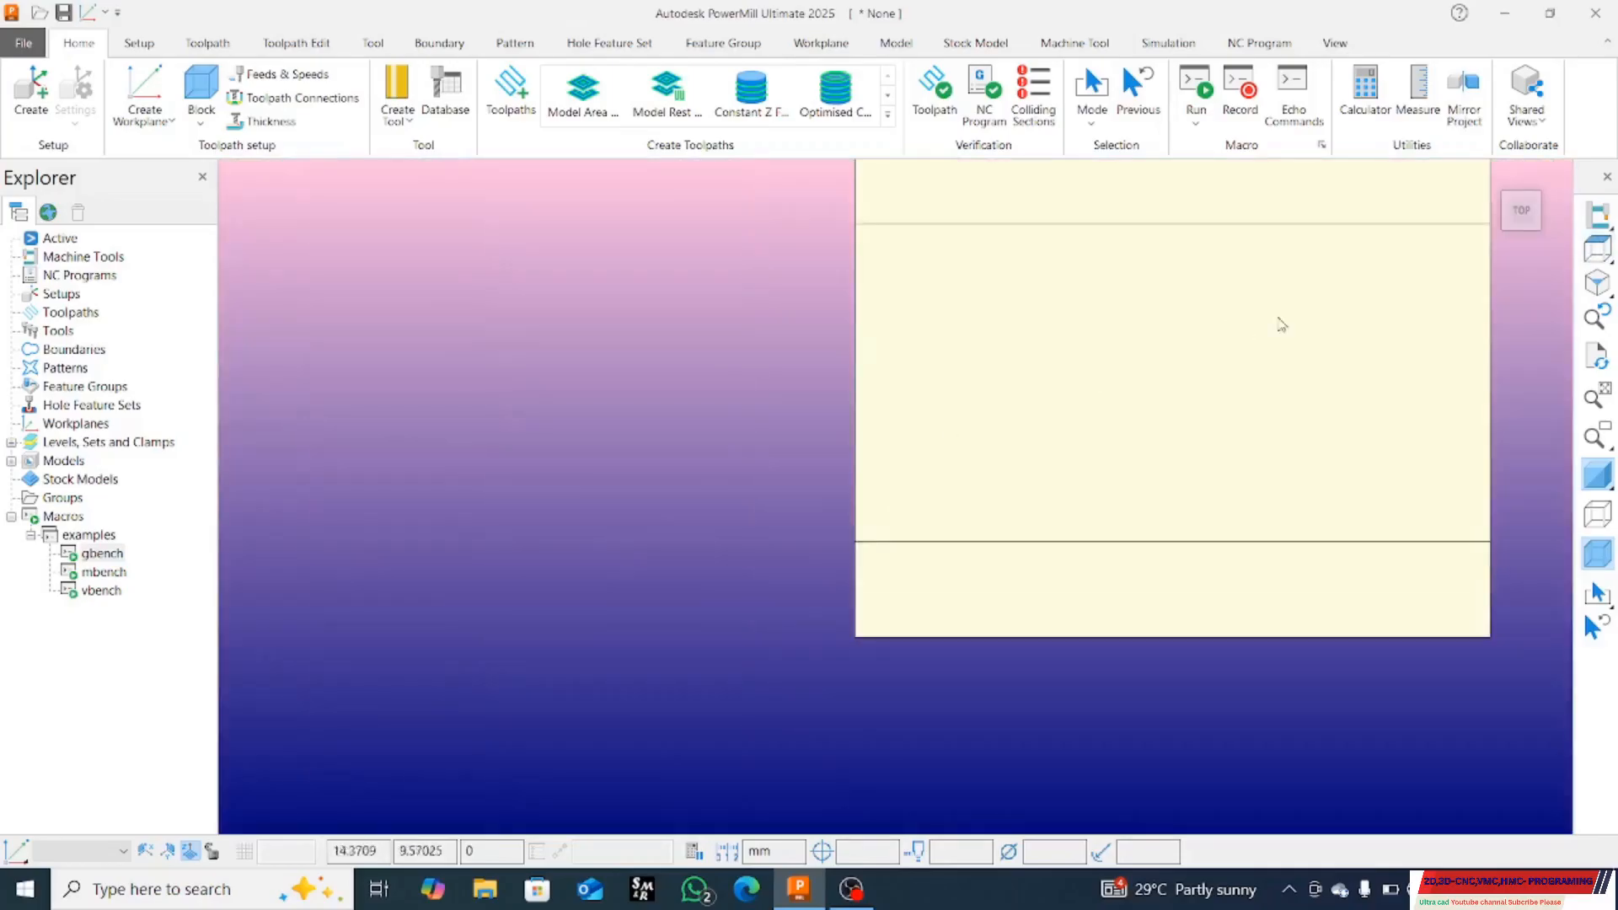
# Step: Select the whole model, inspect it from above and below, and clear the selection in the top view
pyautogui.click(1294, 352)
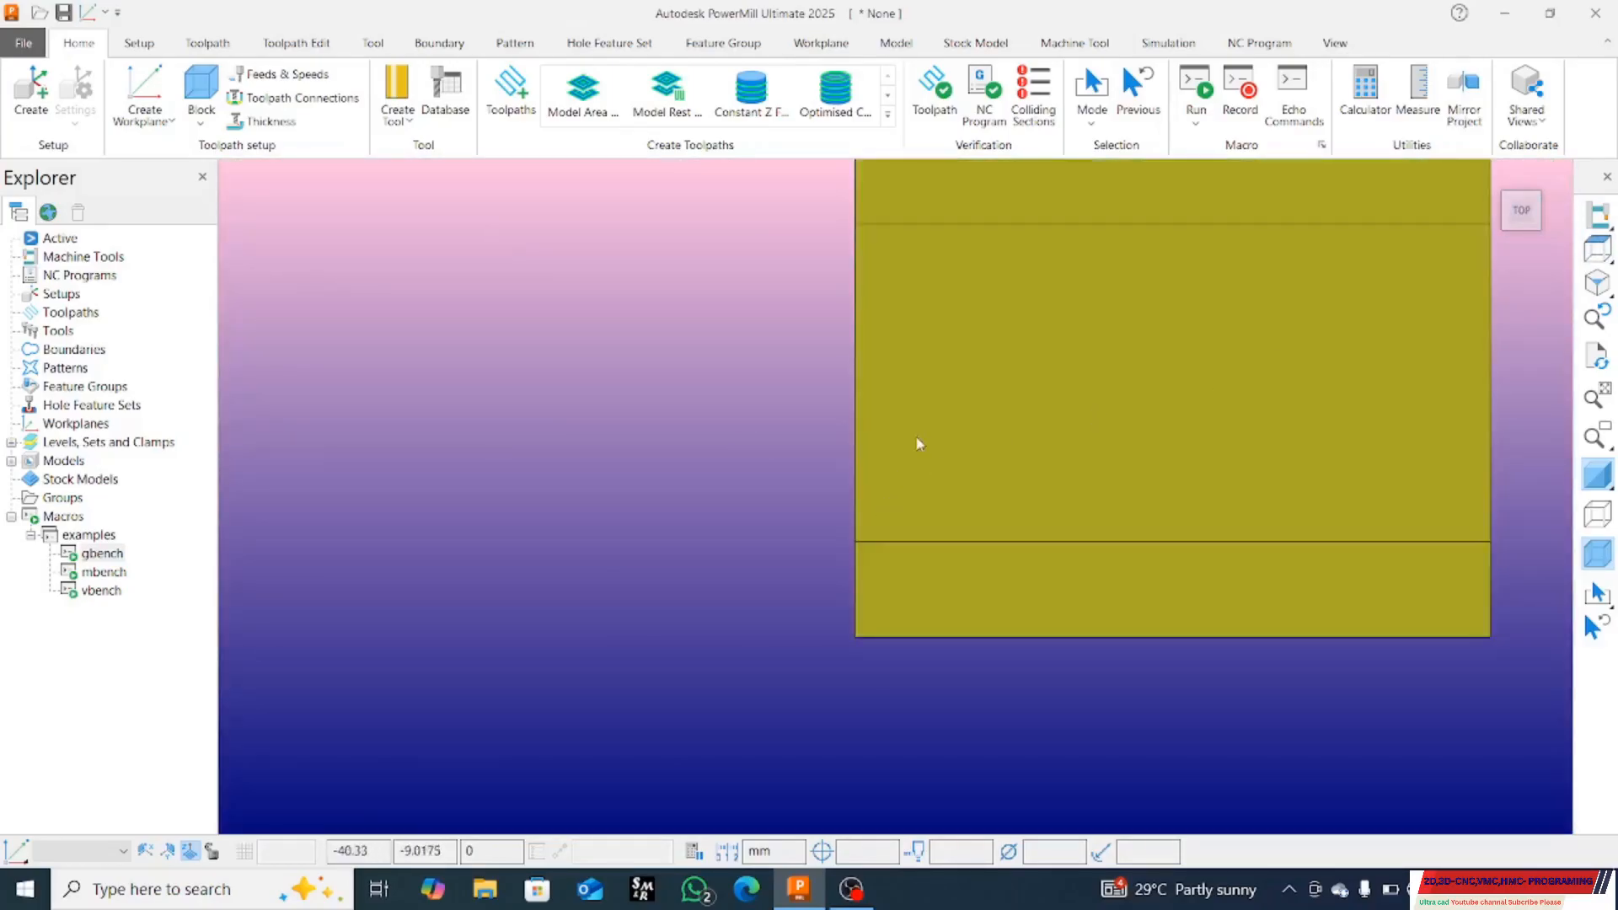
pyautogui.moveTo(1213, 441); pyautogui.dragTo(1230, 333, button='middle')
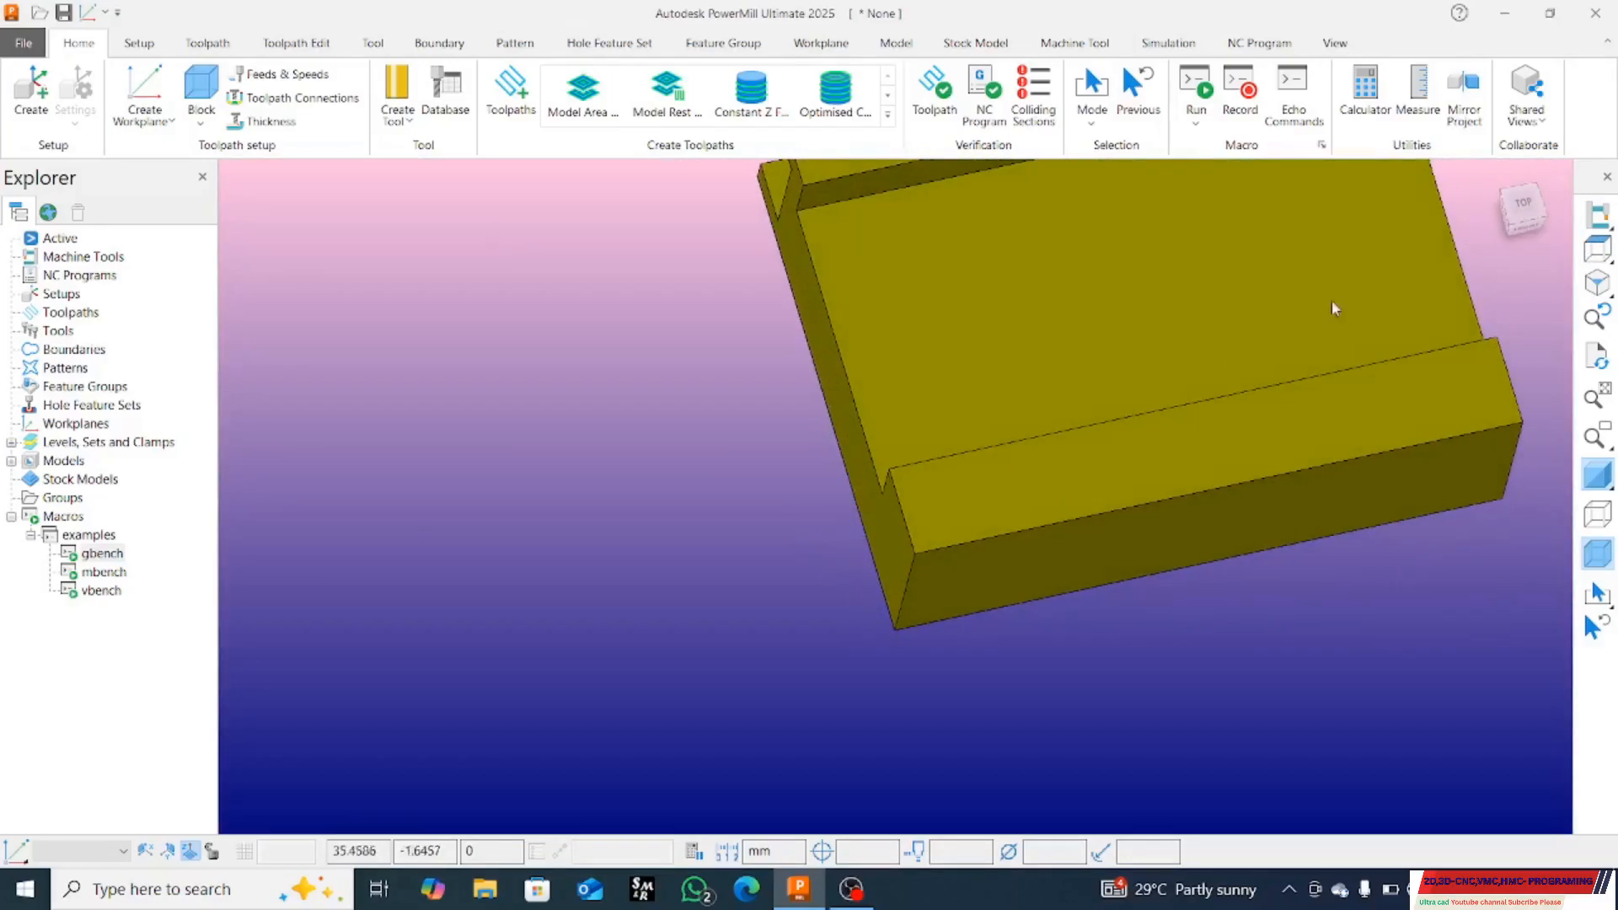
pyautogui.moveTo(1136, 303); pyautogui.dragTo(1087, 606, button='middle')
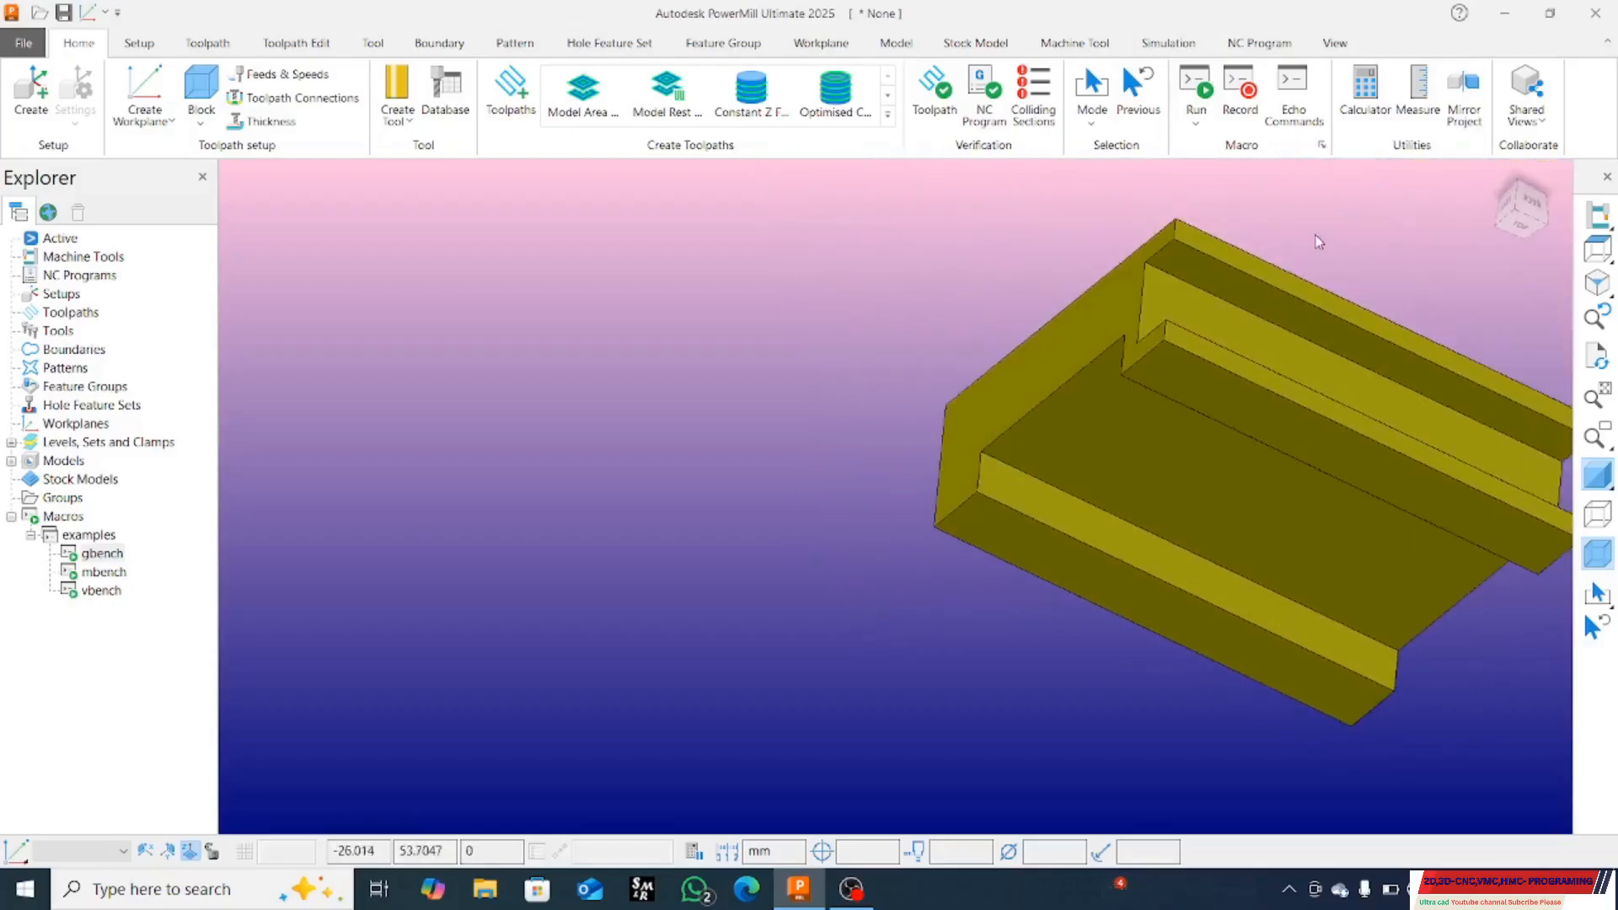
pyautogui.click(1529, 204)
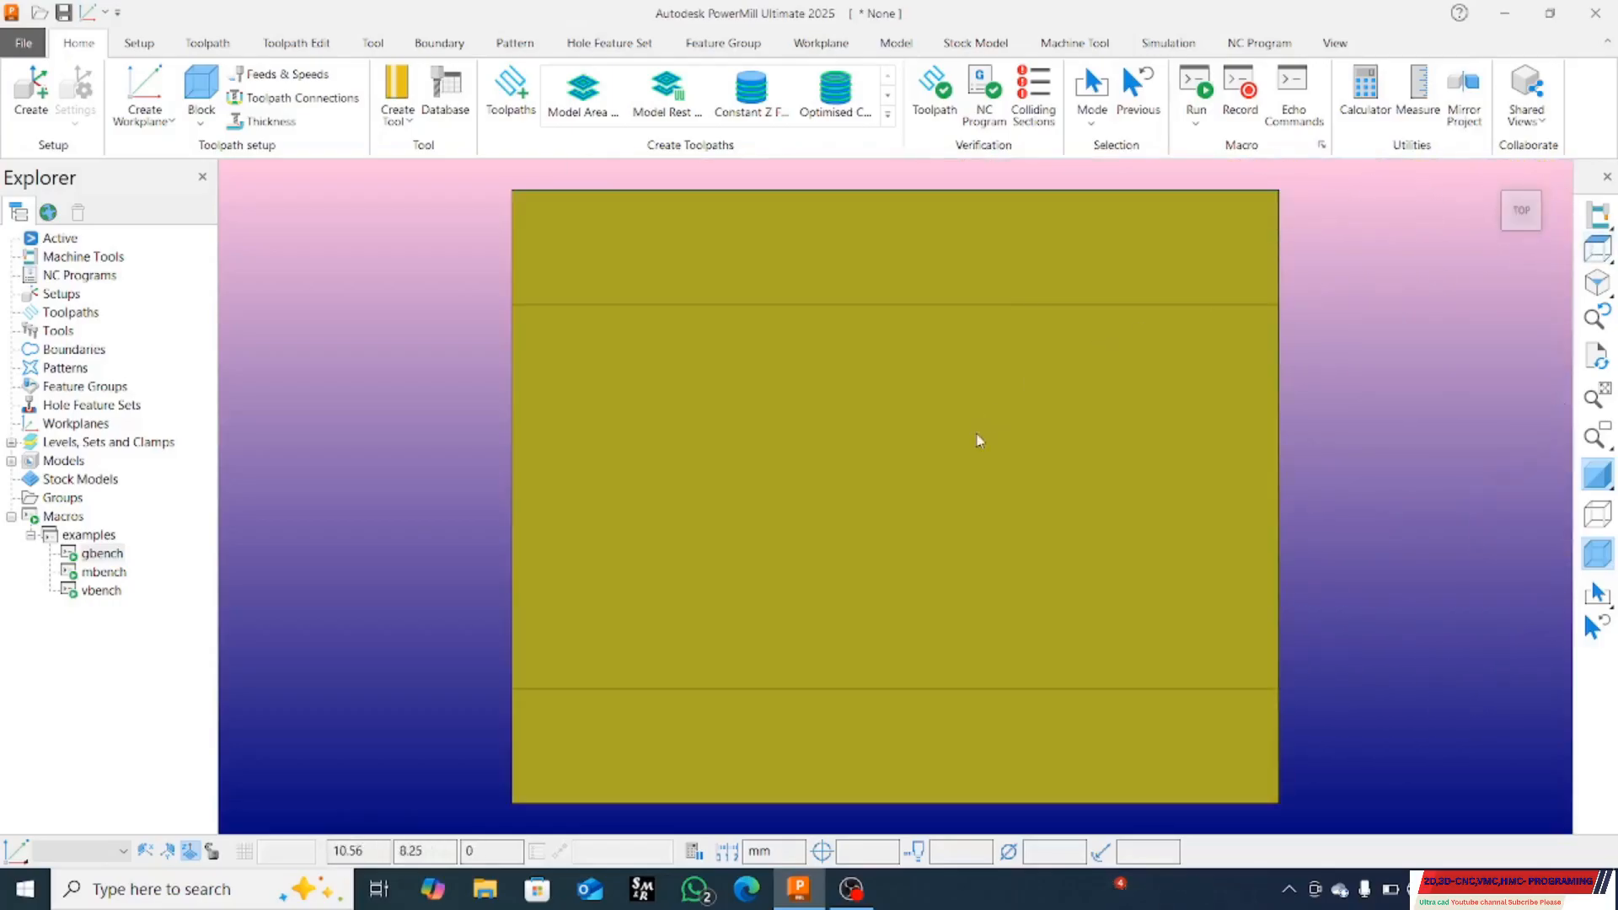
pyautogui.scroll(-2, 1060, 351)
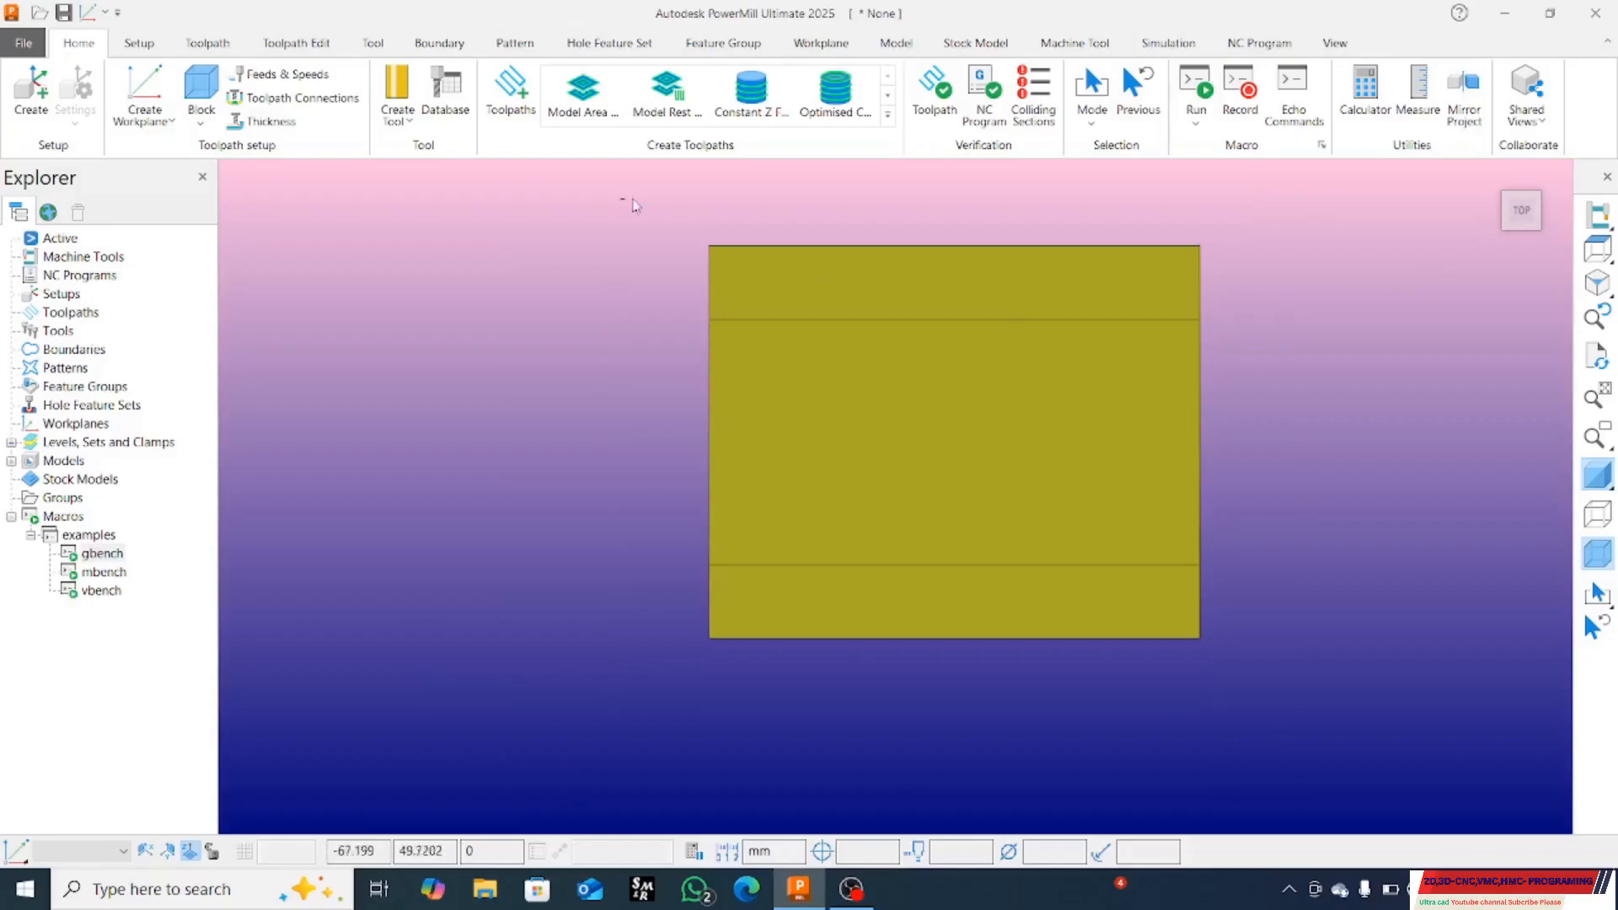
pyautogui.moveTo(632, 199); pyautogui.dragTo(1276, 686)
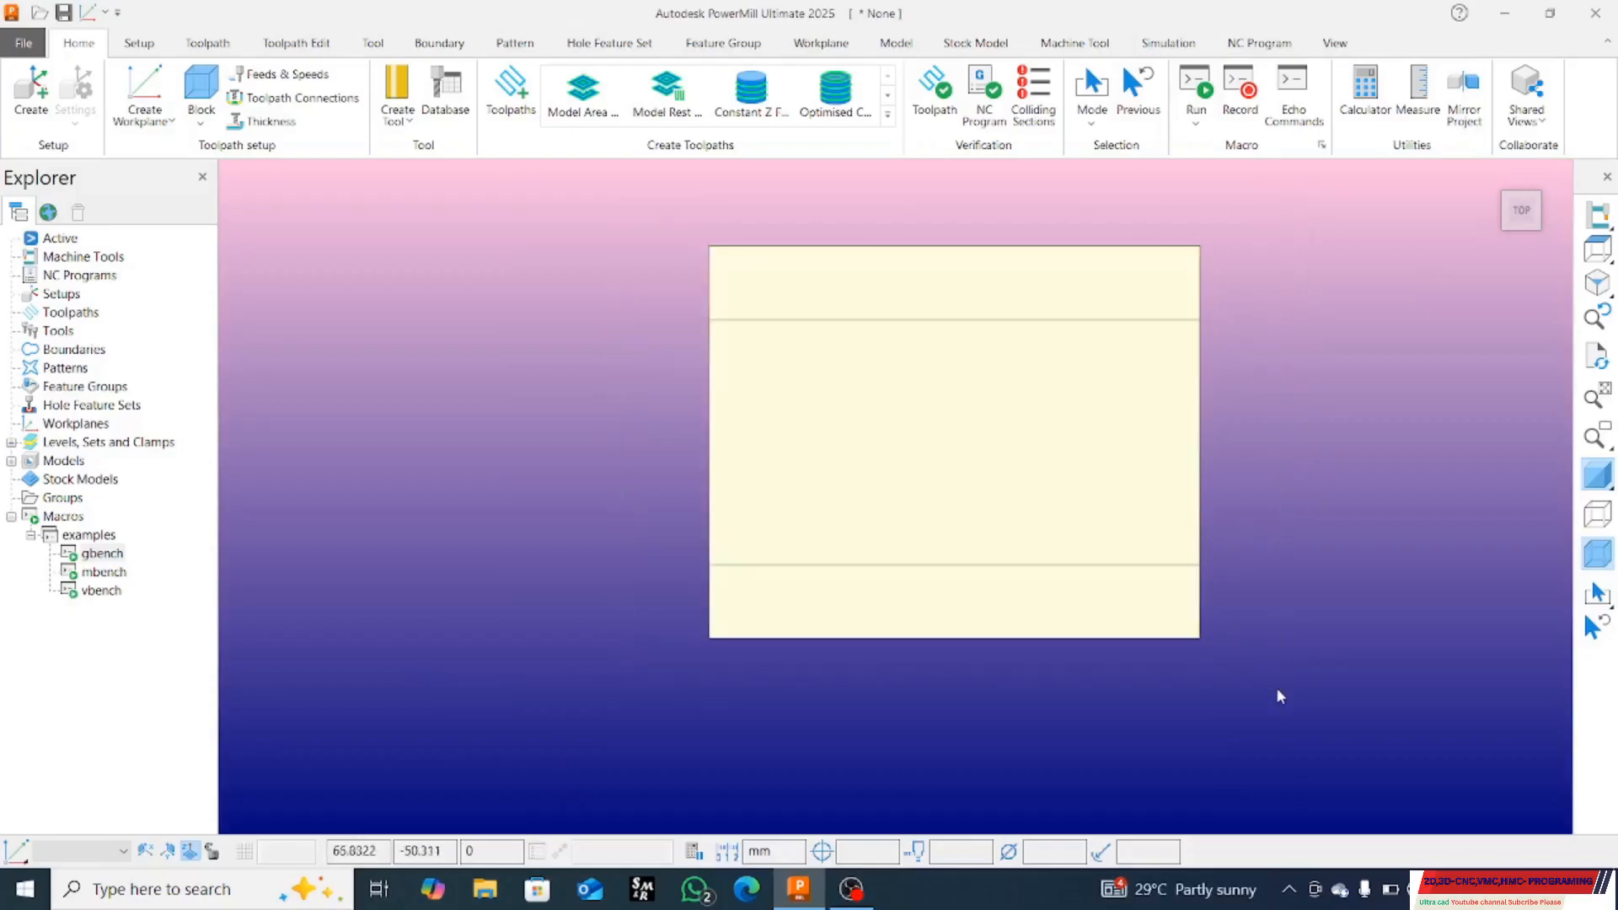
# Step: Set the selection mode to Box Select and draw a selection box around the entire model
pyautogui.click(1090, 125)
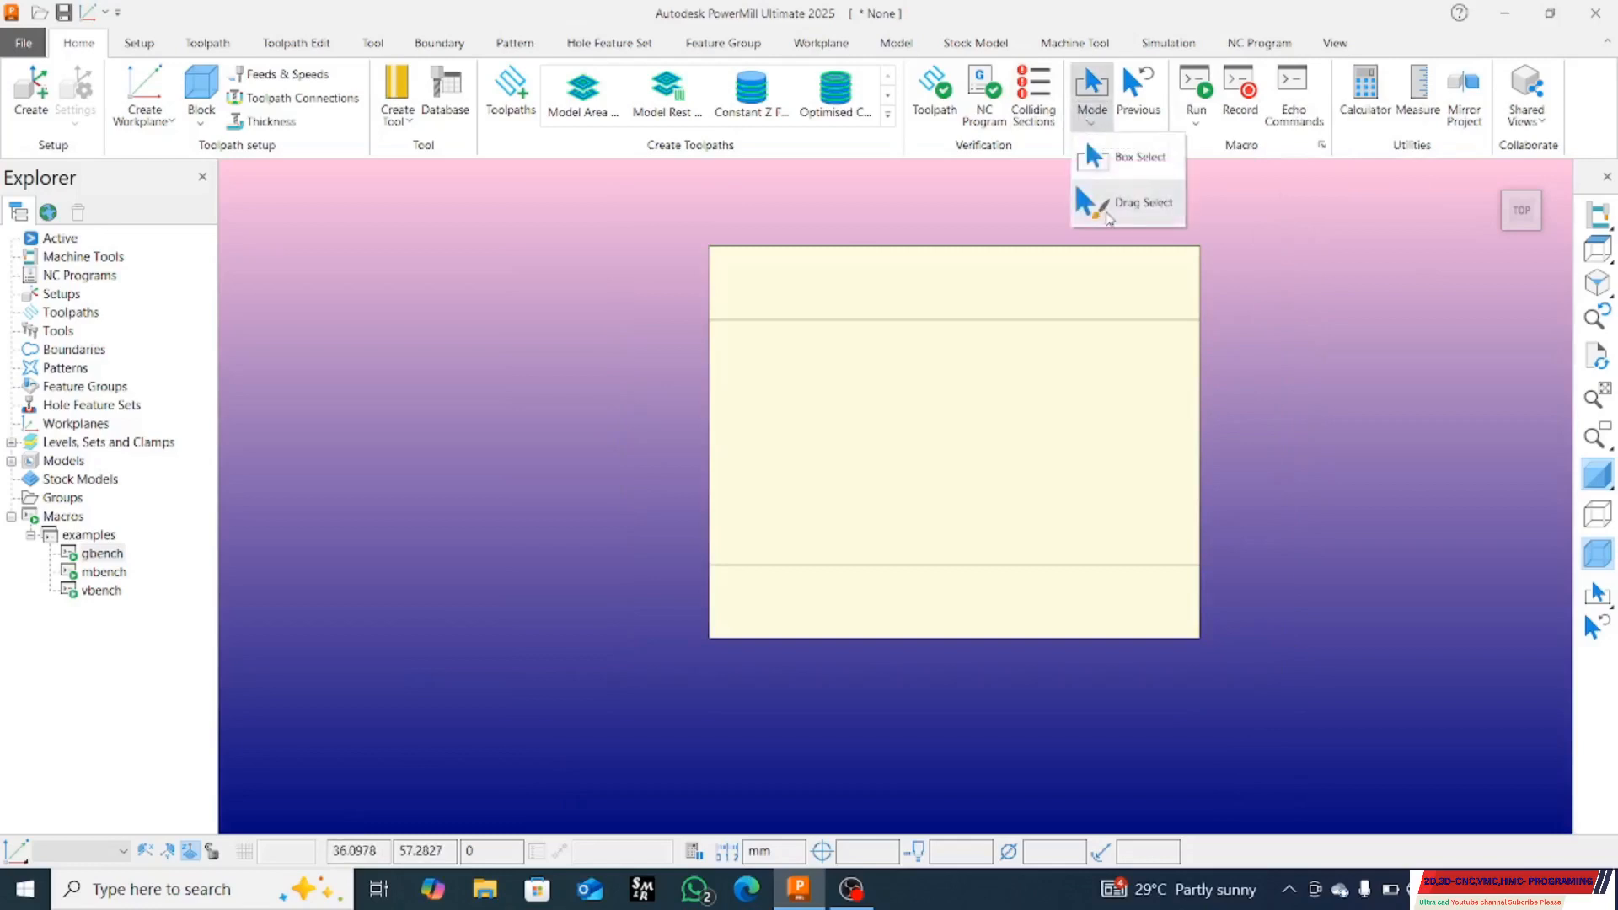
pyautogui.click(1145, 160)
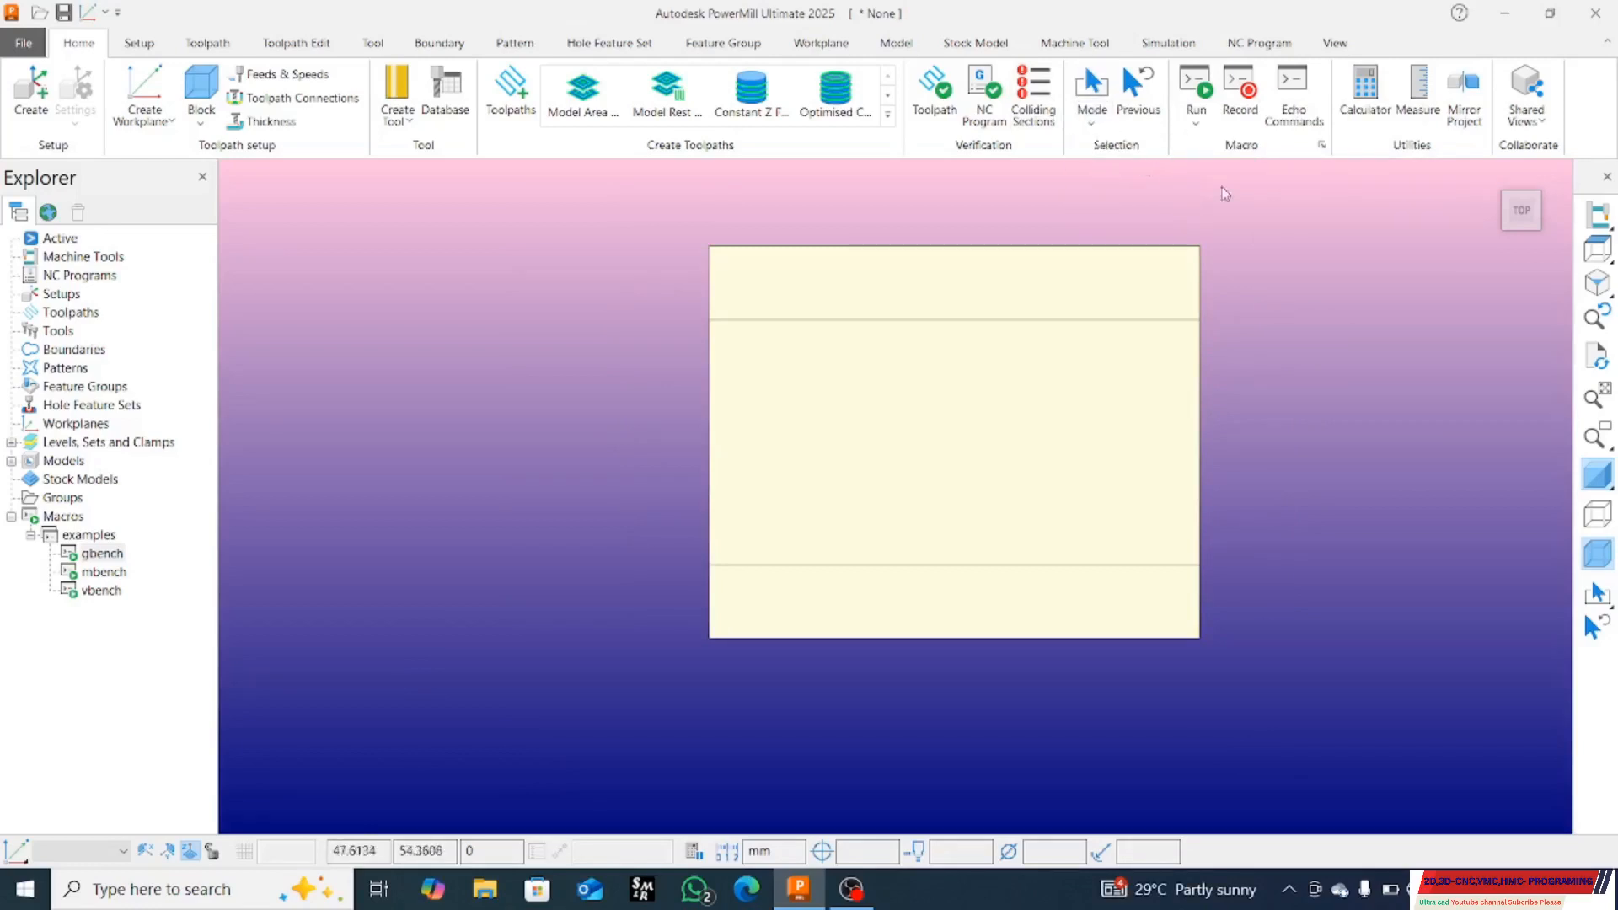
pyautogui.moveTo(664, 201); pyautogui.dragTo(1267, 684)
# Step: Calculate a Box block from the model limits, check its X, Y and Z lengths, and accept it
pyautogui.click(201, 88)
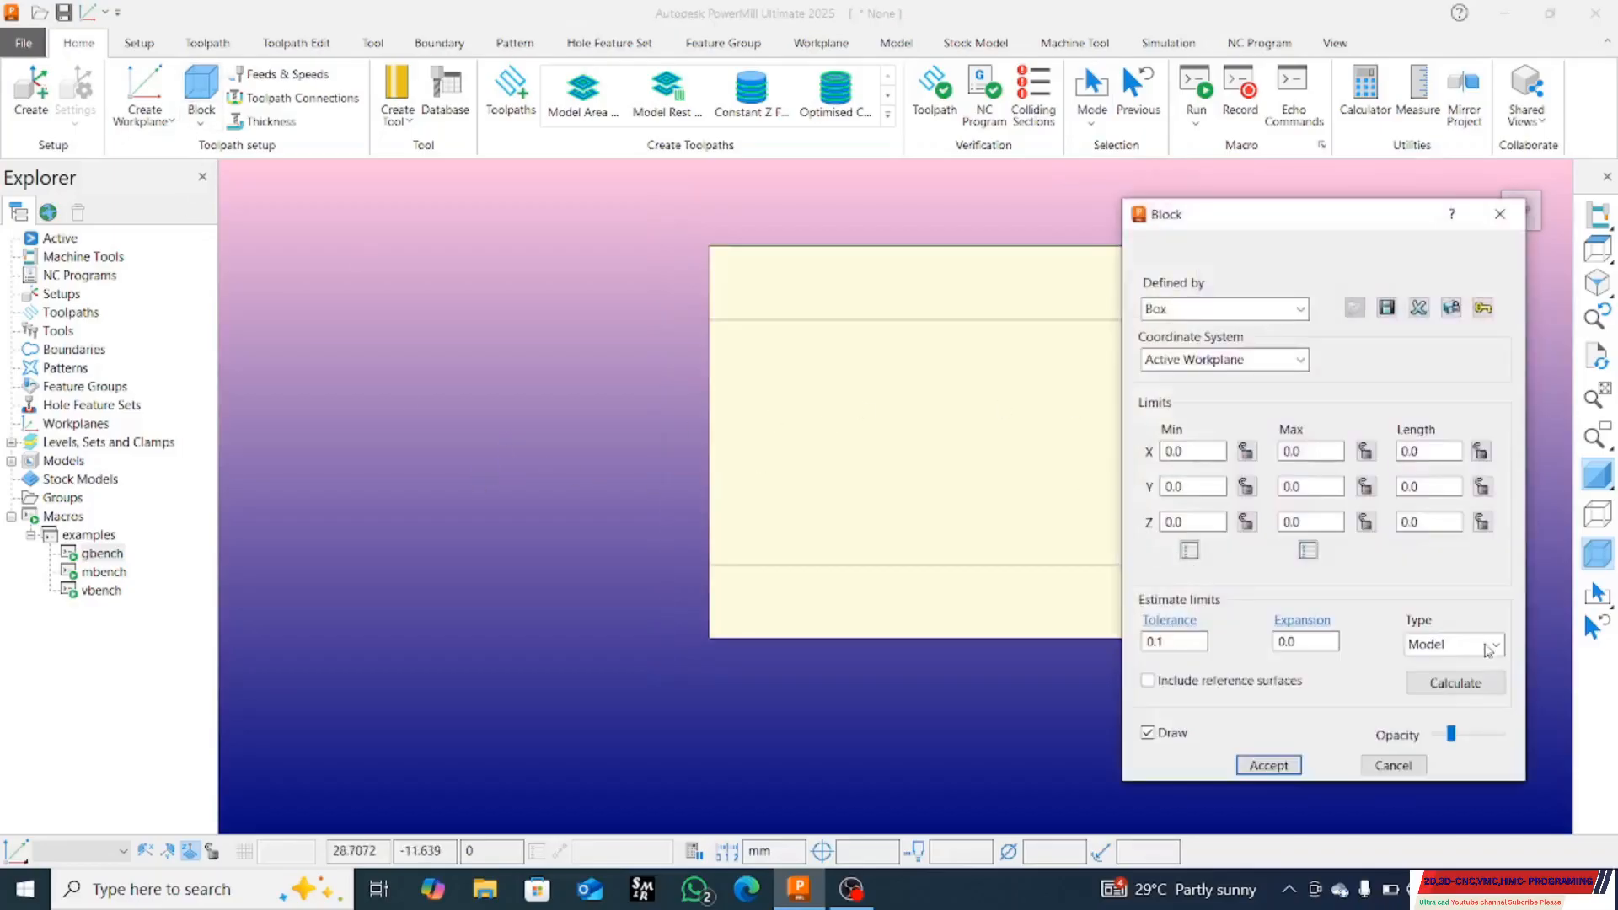
pyautogui.click(1455, 683)
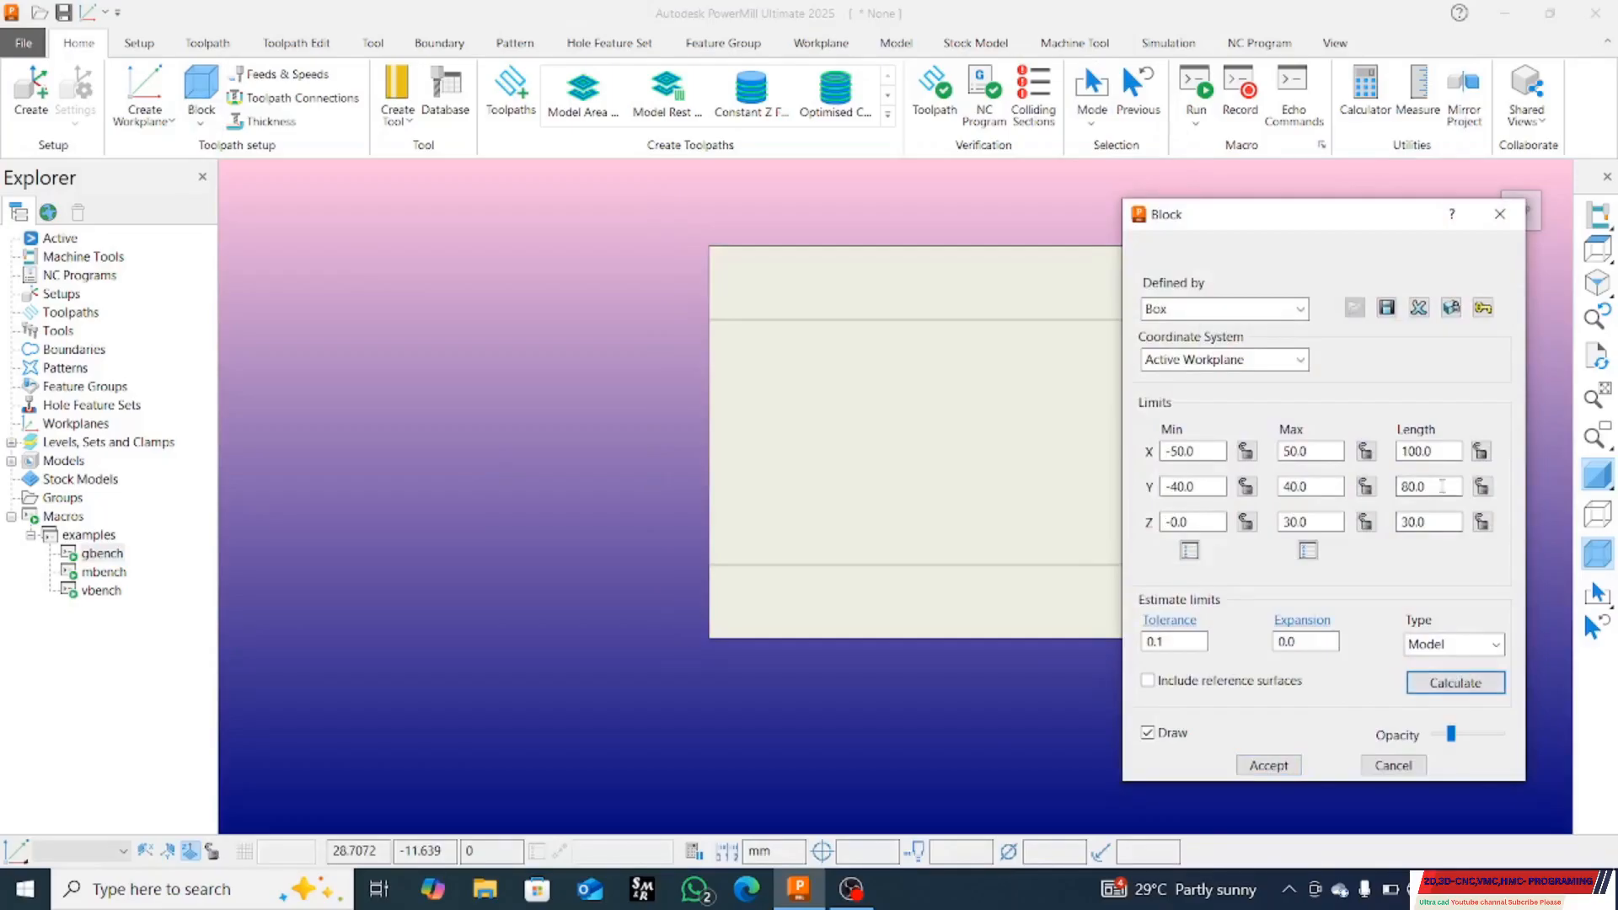
pyautogui.click(1443, 452)
pyautogui.moveTo(1438, 451); pyautogui.dragTo(1340, 462)
pyautogui.doubleClick(1438, 491)
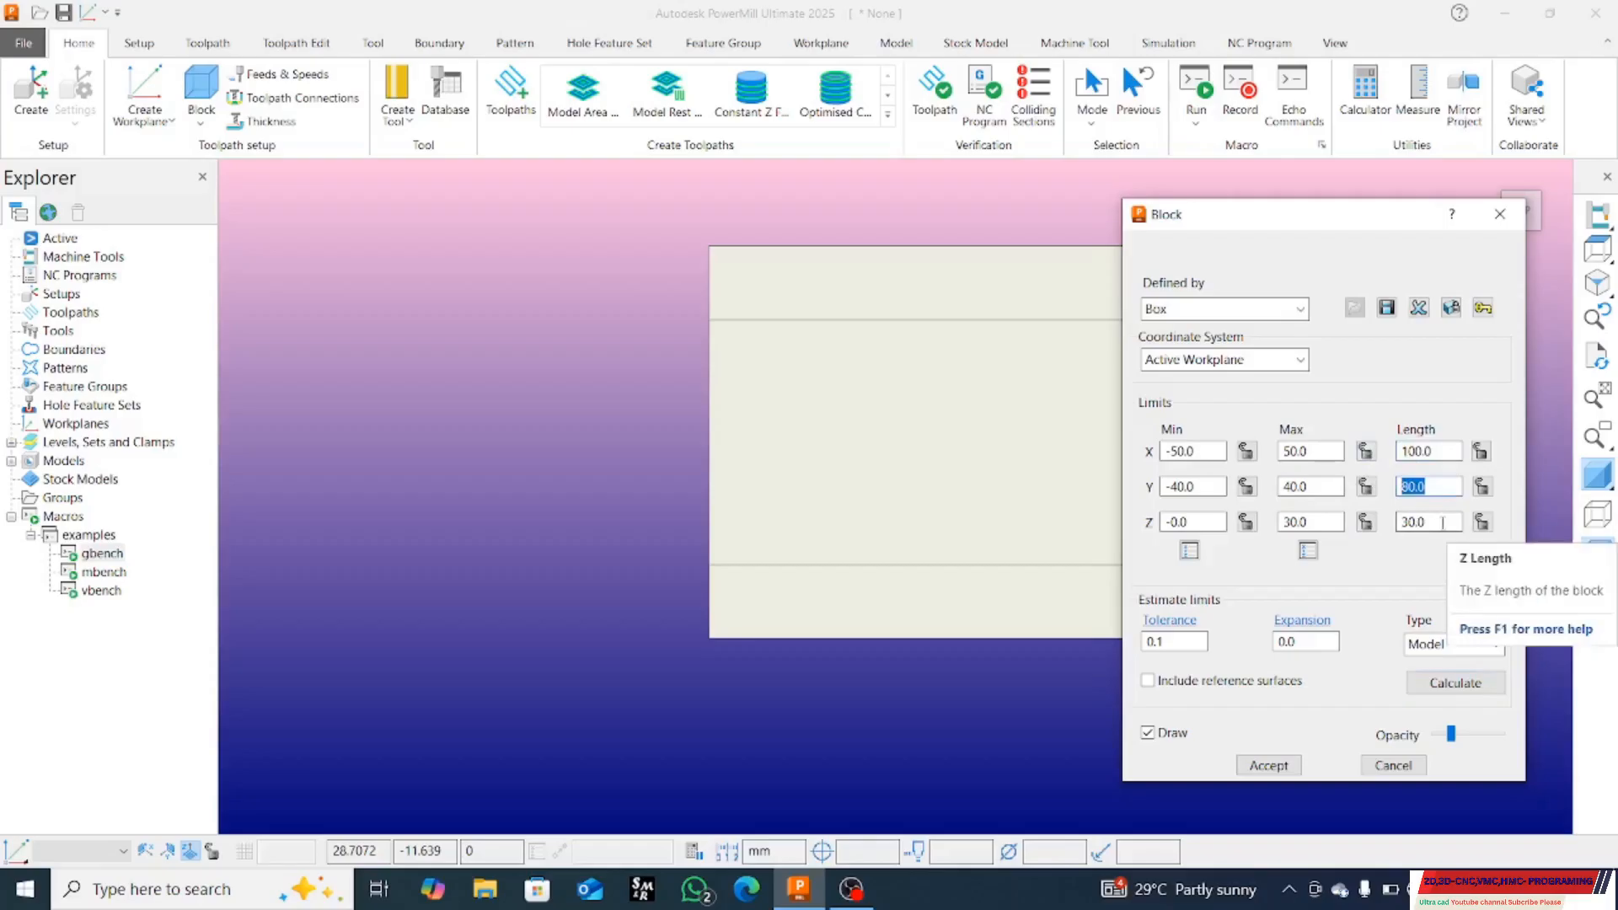
pyautogui.moveTo(1442, 523); pyautogui.dragTo(1243, 580)
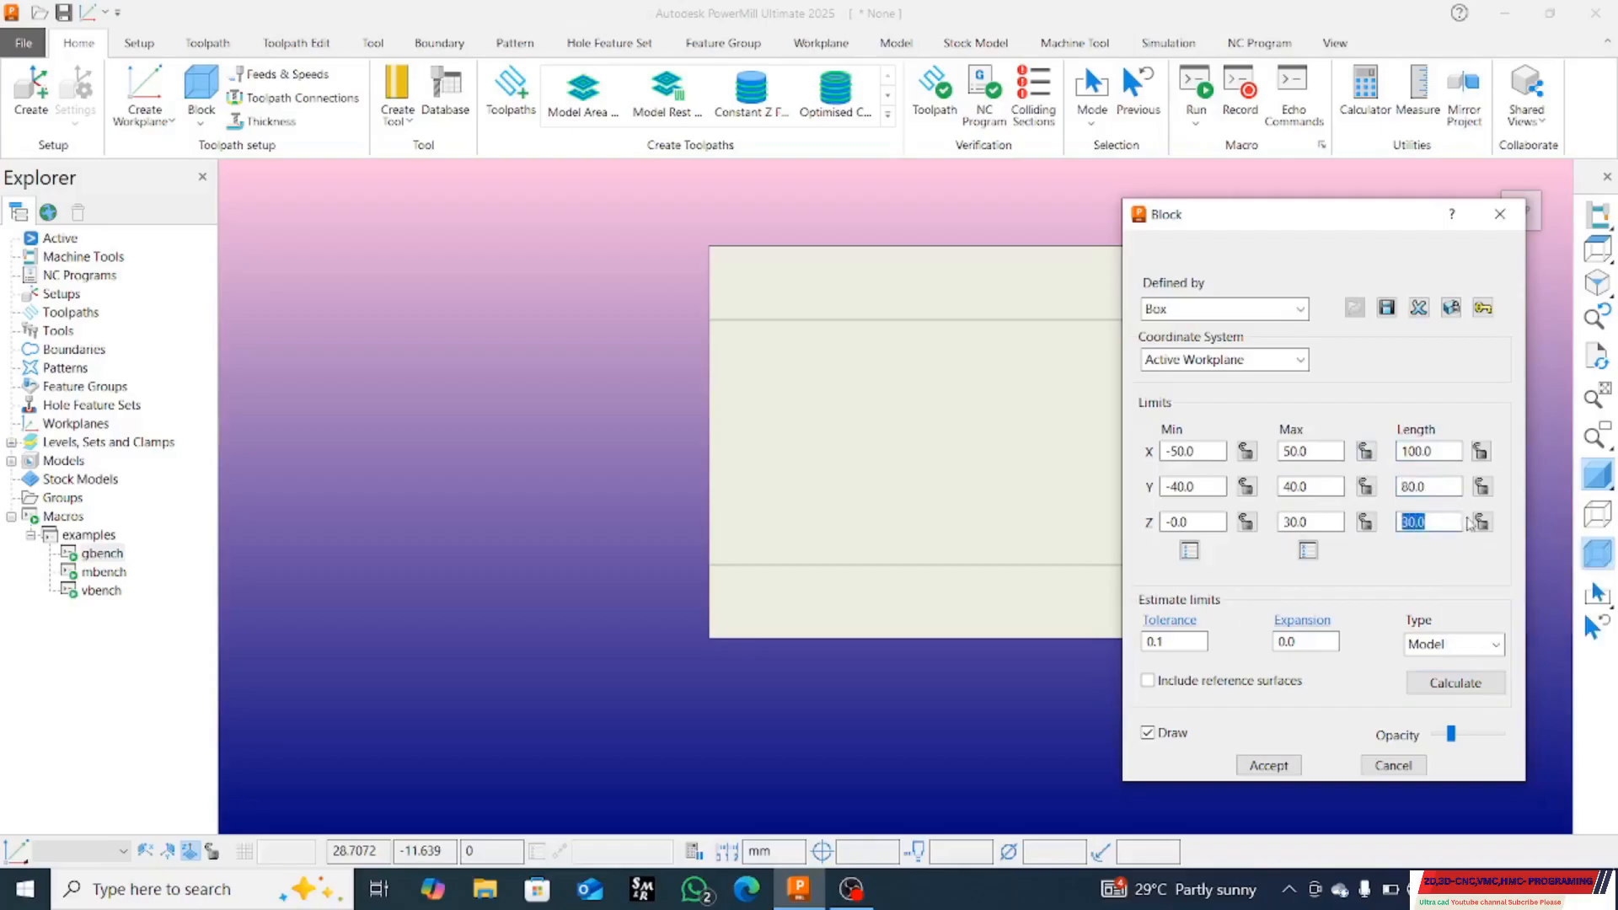
pyautogui.click(1479, 684)
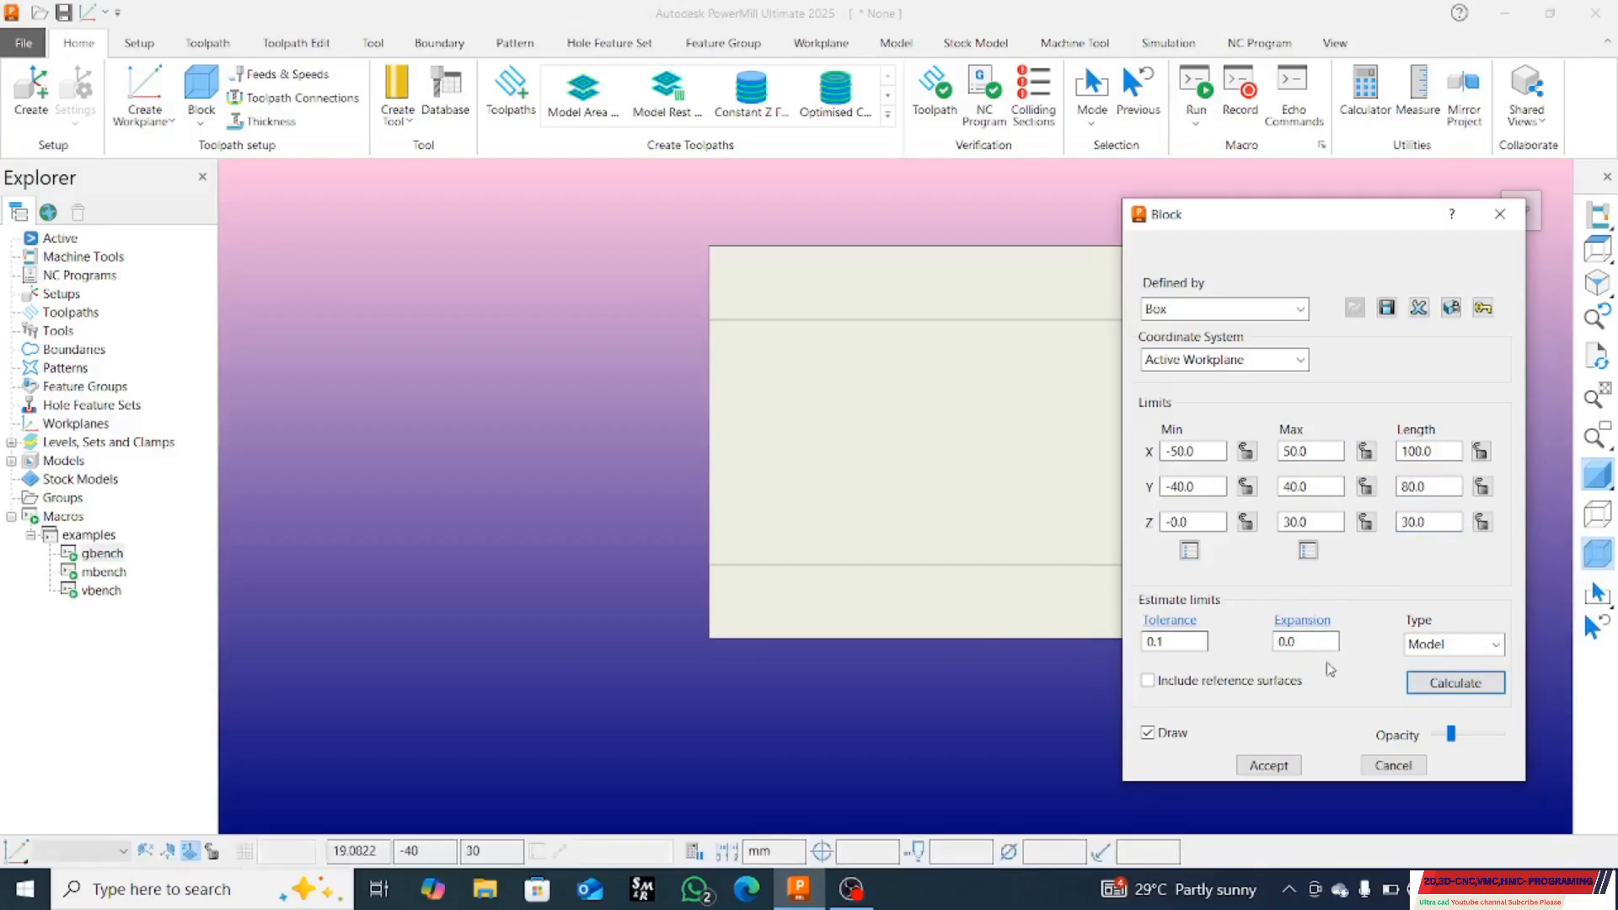
pyautogui.click(1268, 765)
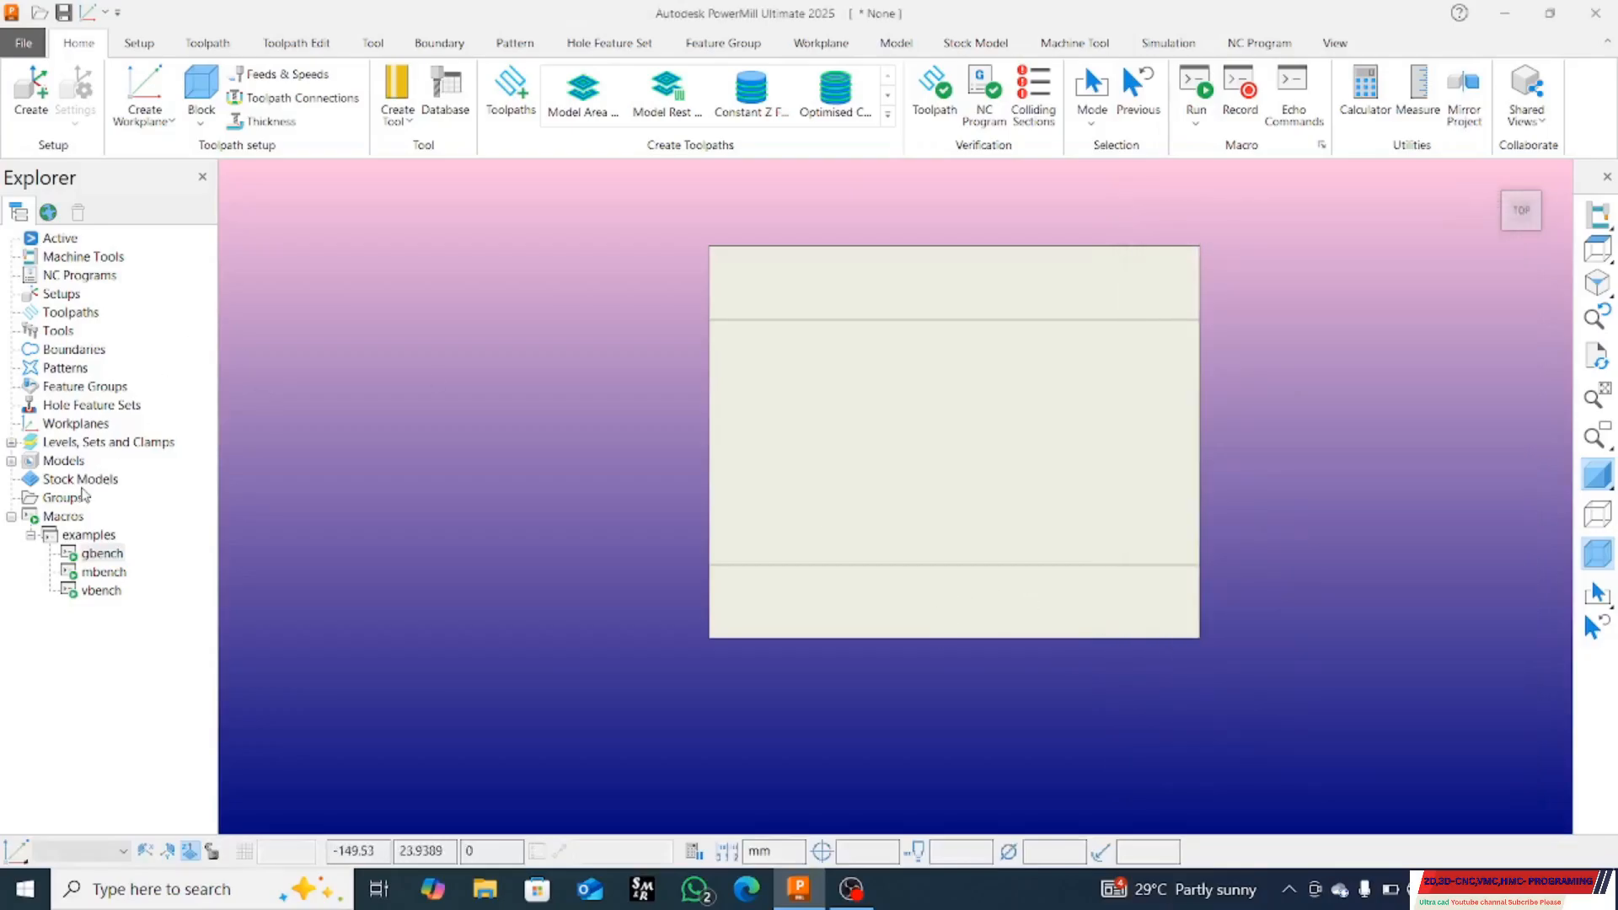
# Step: Create a workplane positioned using the block, at the centre point of the block's top face
pyautogui.click(10, 517)
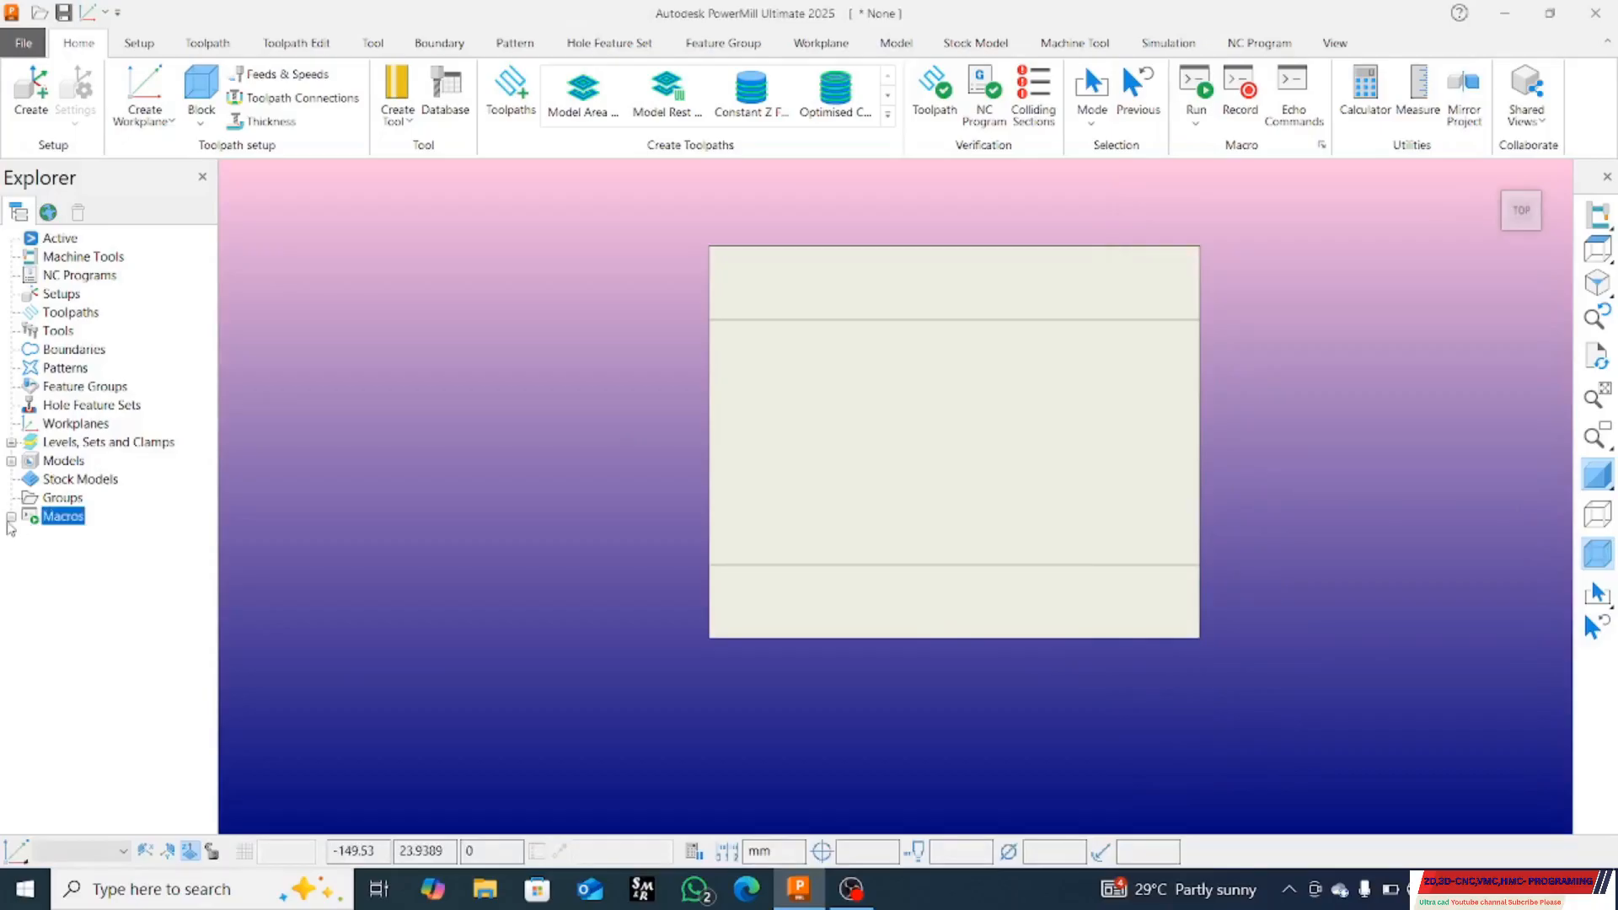
pyautogui.rightClick(51, 425)
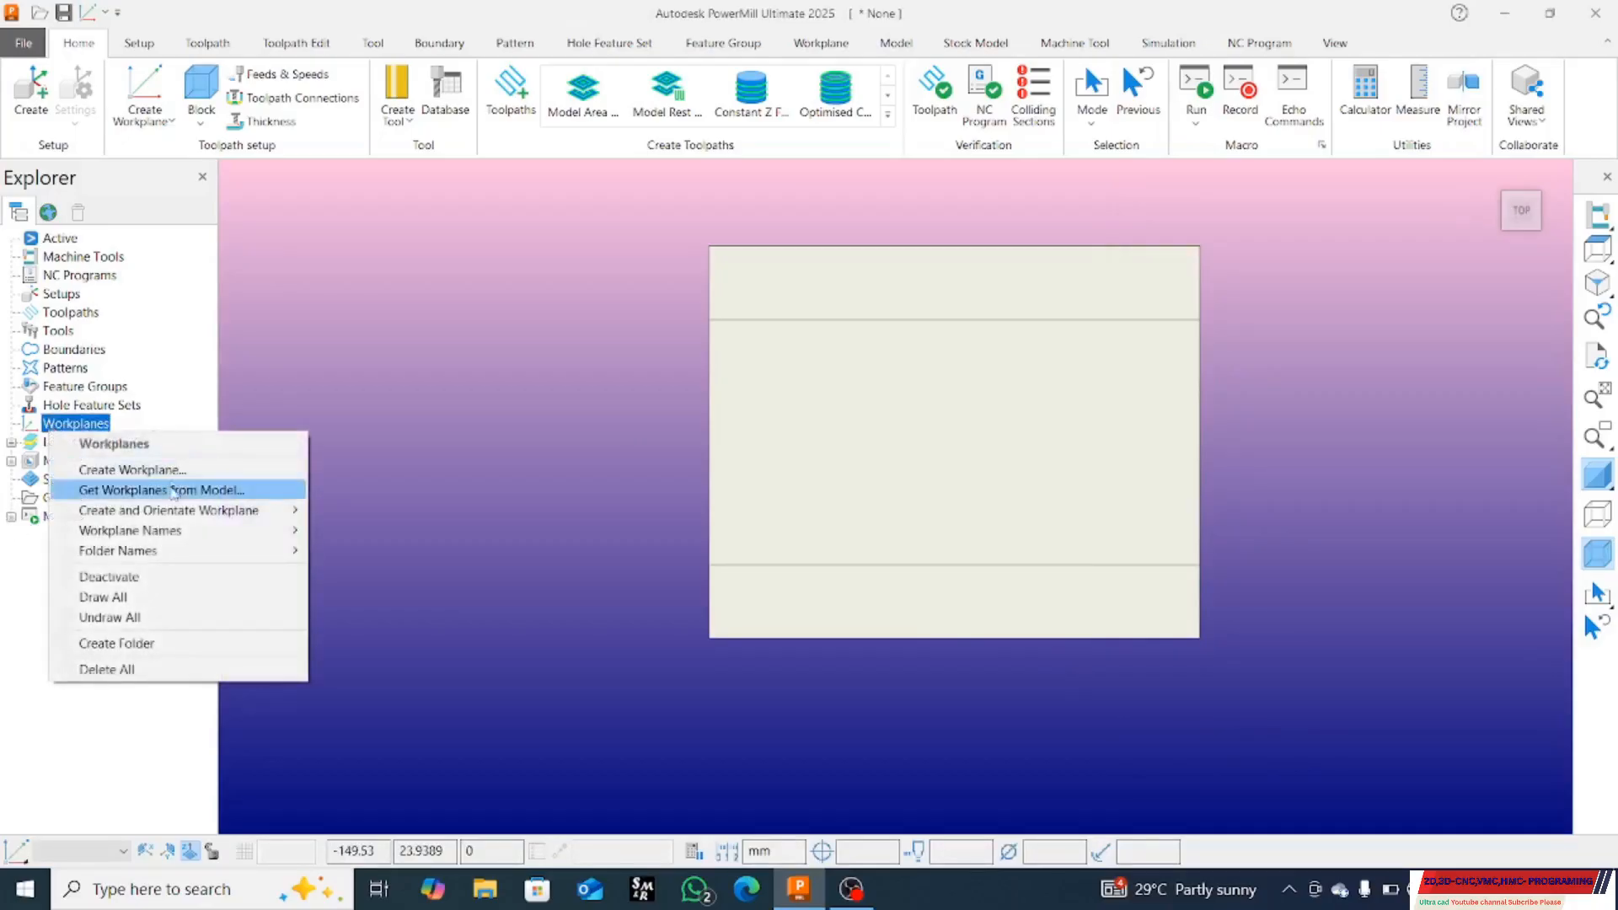
pyautogui.moveTo(131, 512)
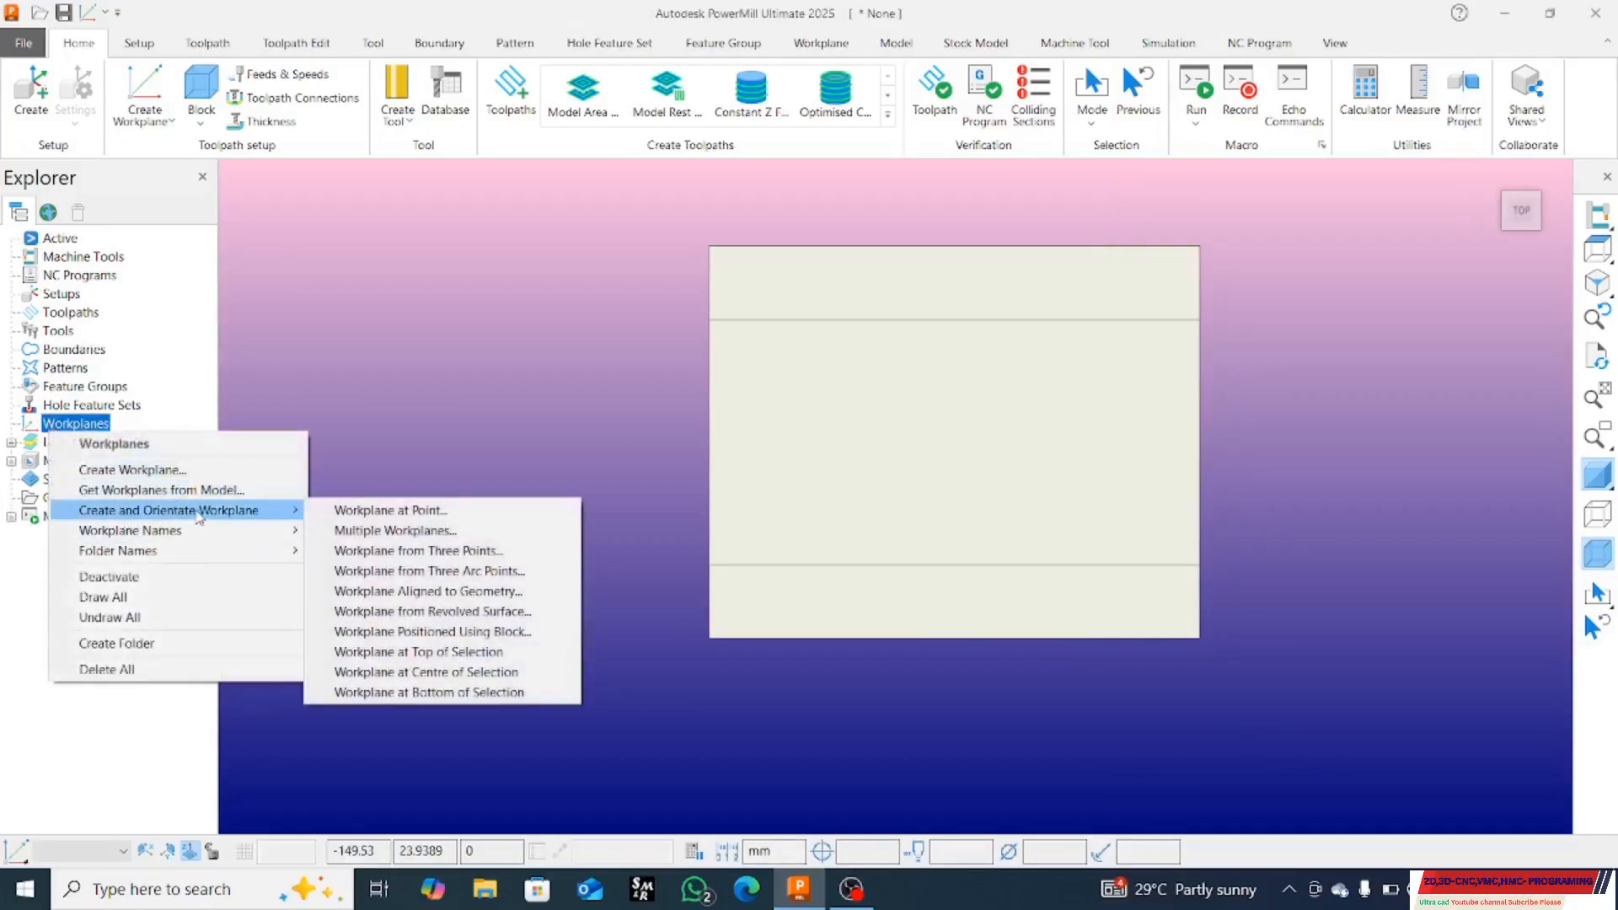
pyautogui.click(420, 636)
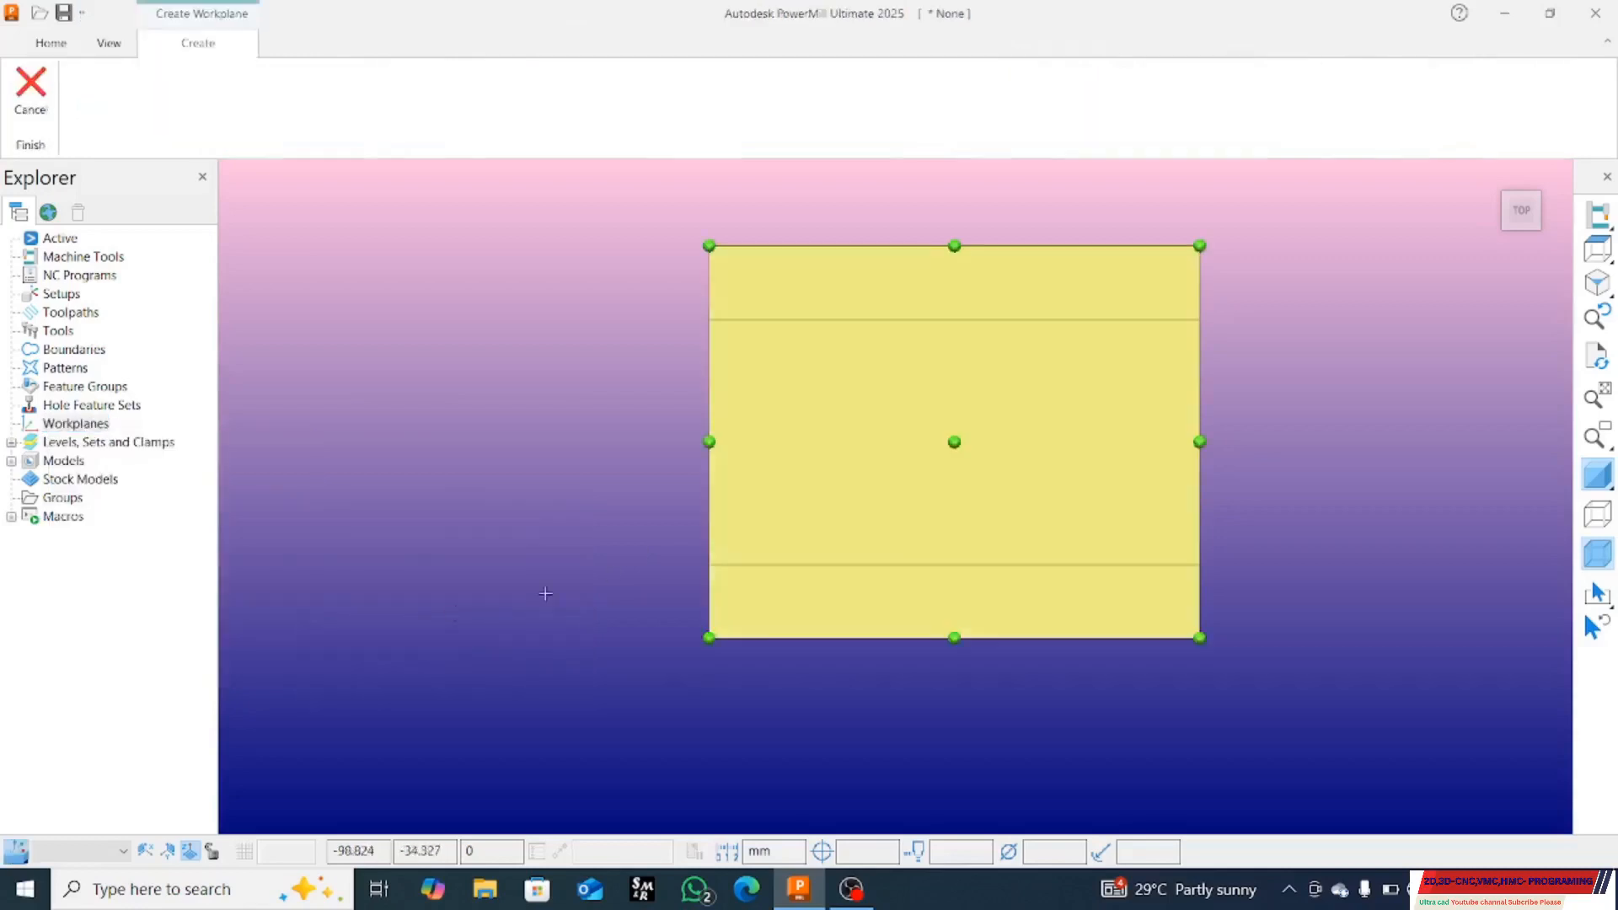
pyautogui.moveTo(884, 578); pyautogui.dragTo(1028, 370, button='middle')
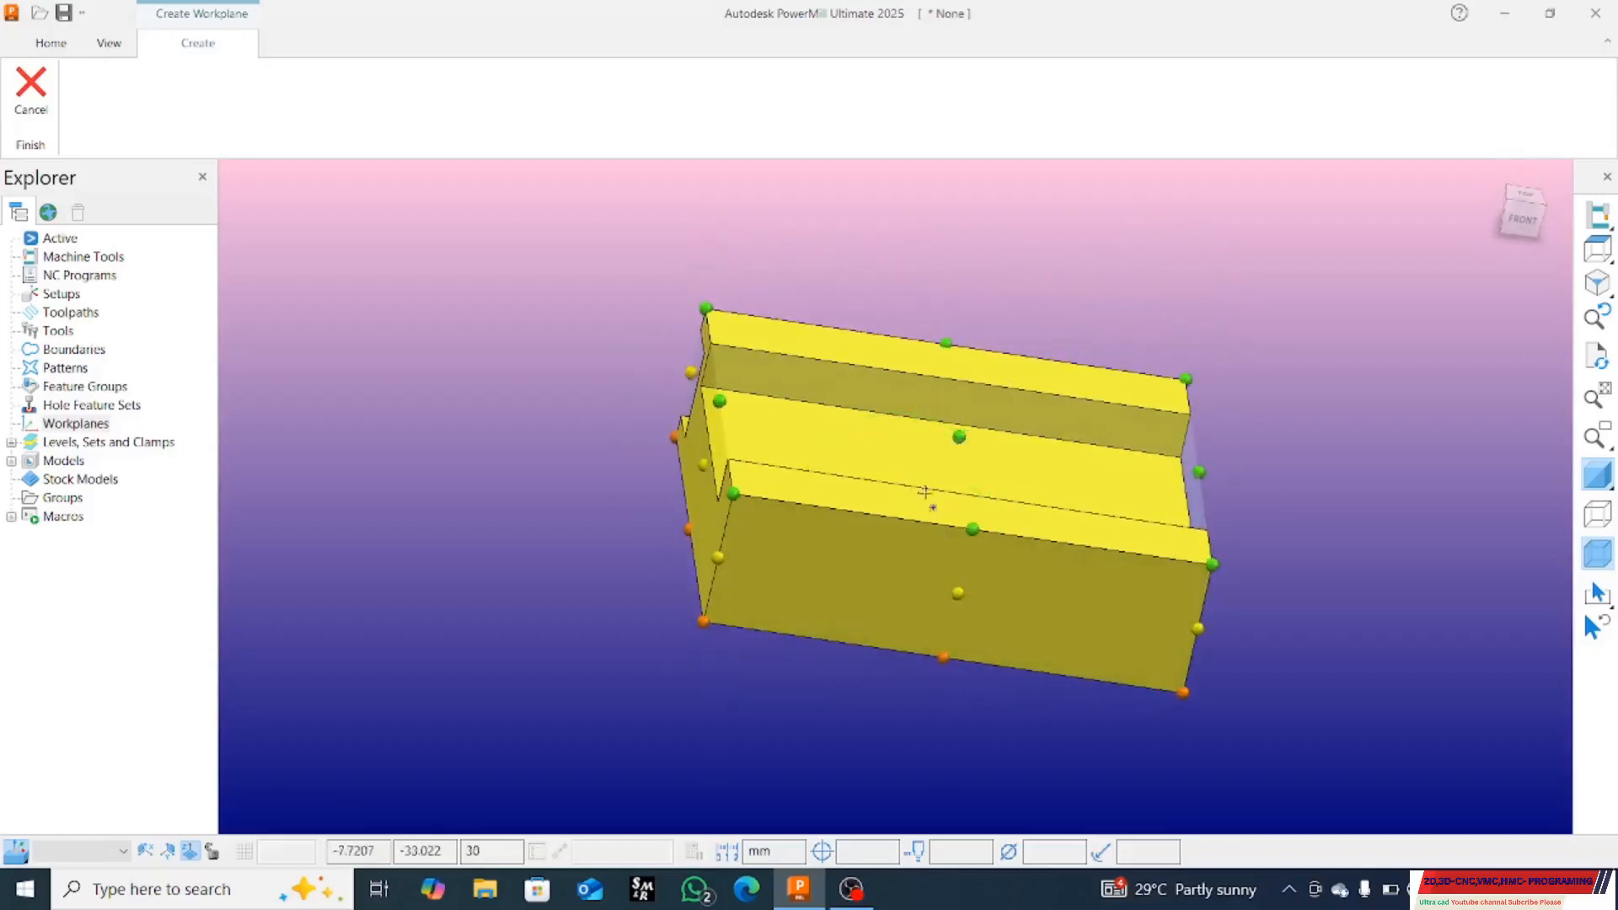
pyautogui.click(959, 436)
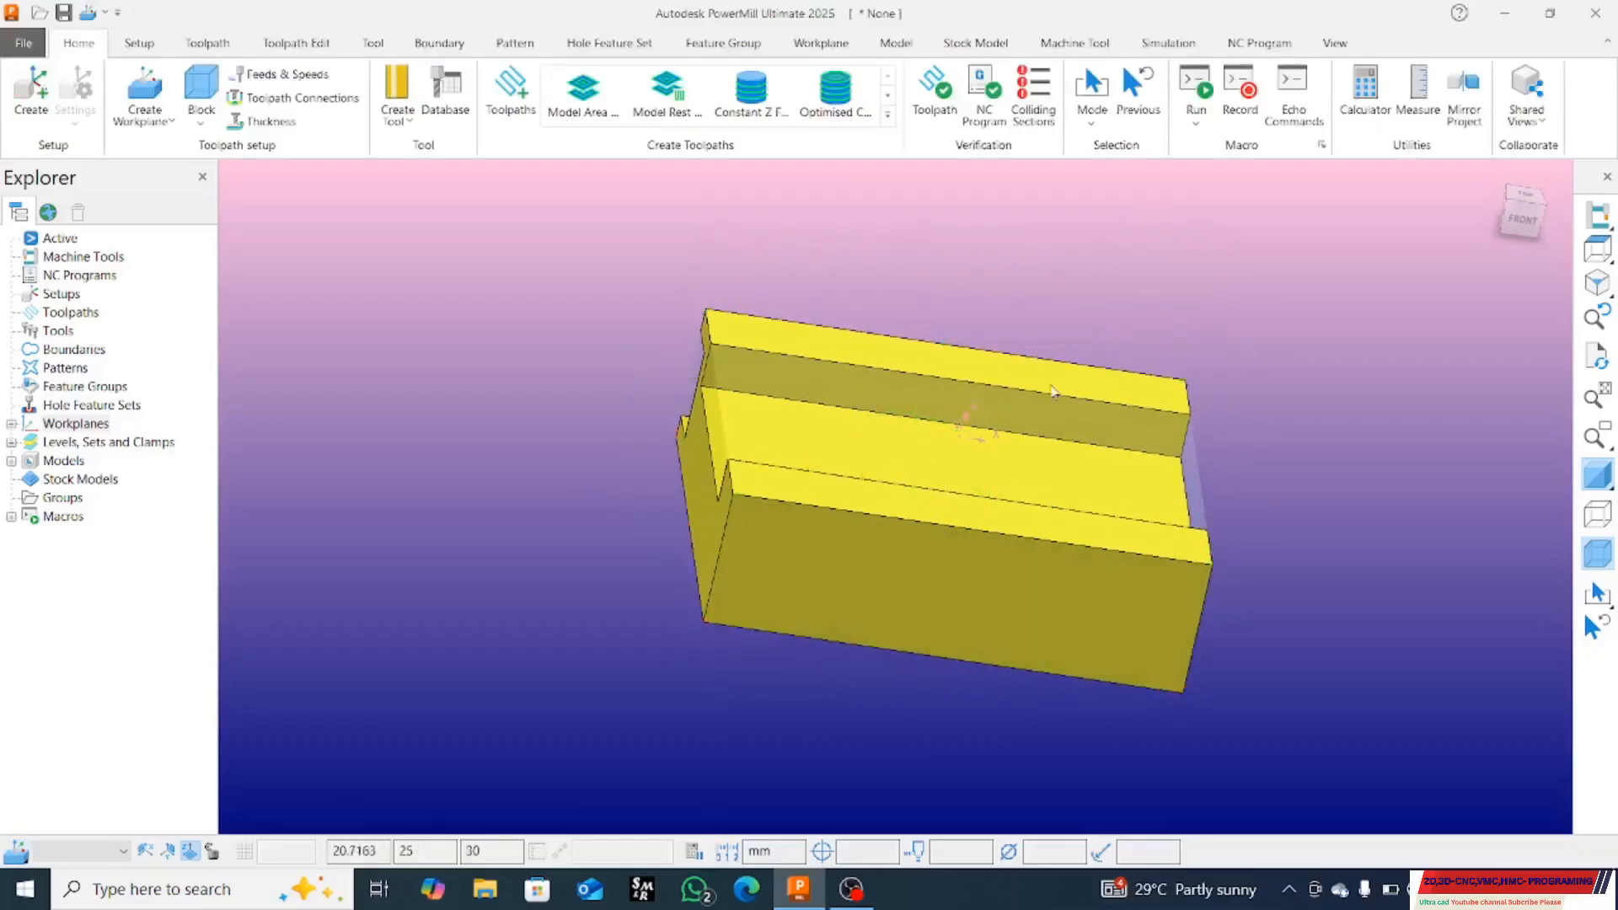
# Step: Activate the new workplane at the block's top centre
pyautogui.click(12, 425)
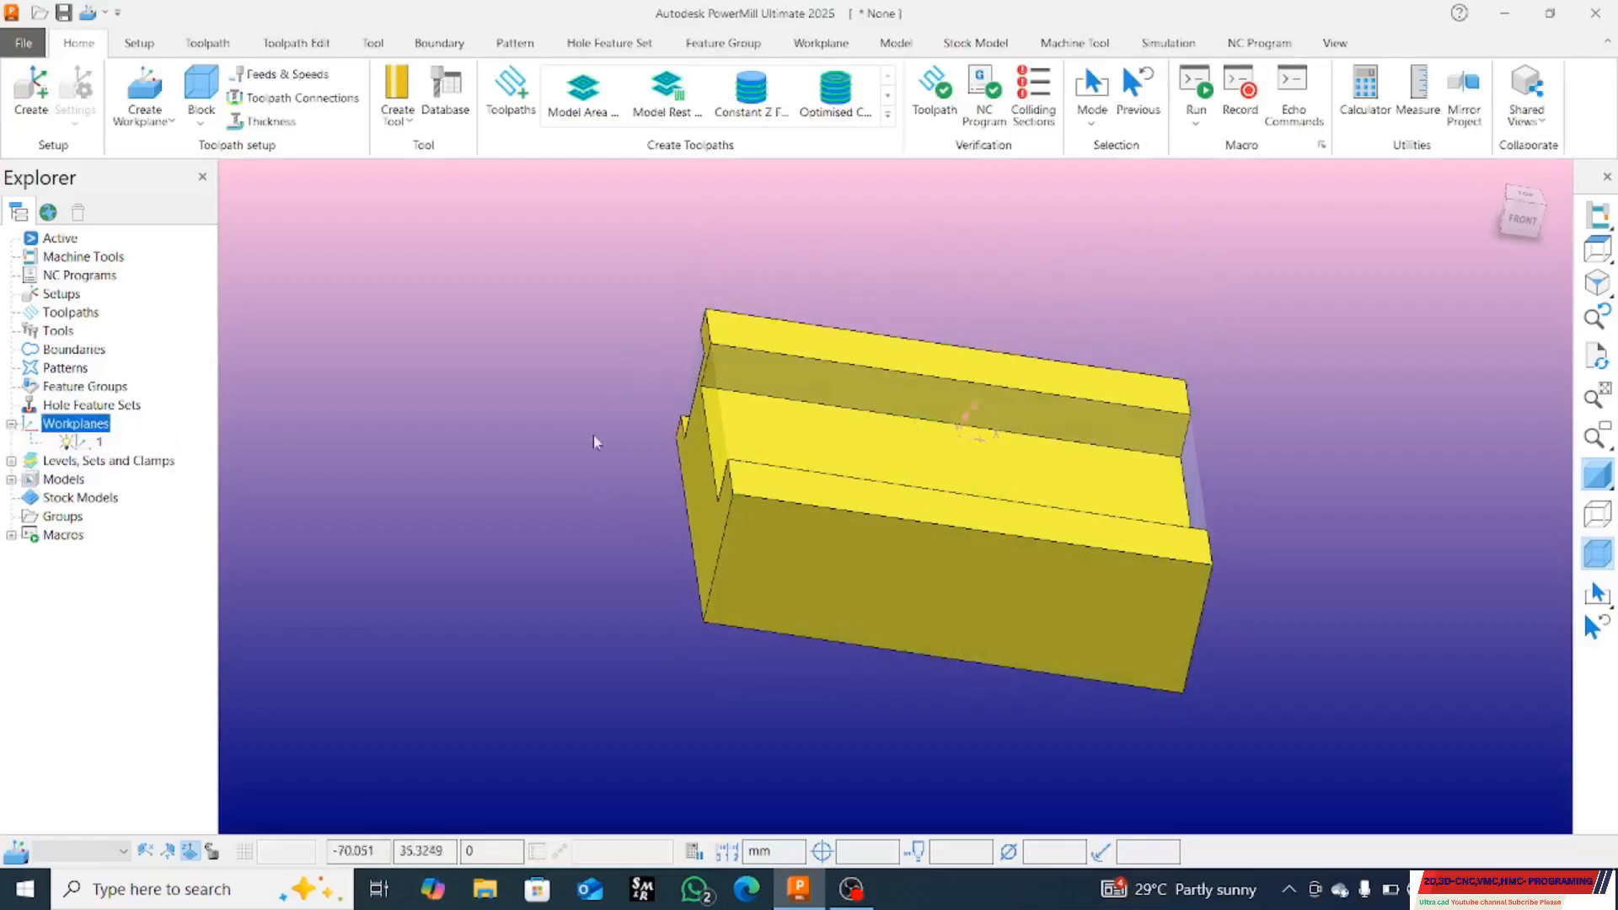
pyautogui.rightClick(99, 443)
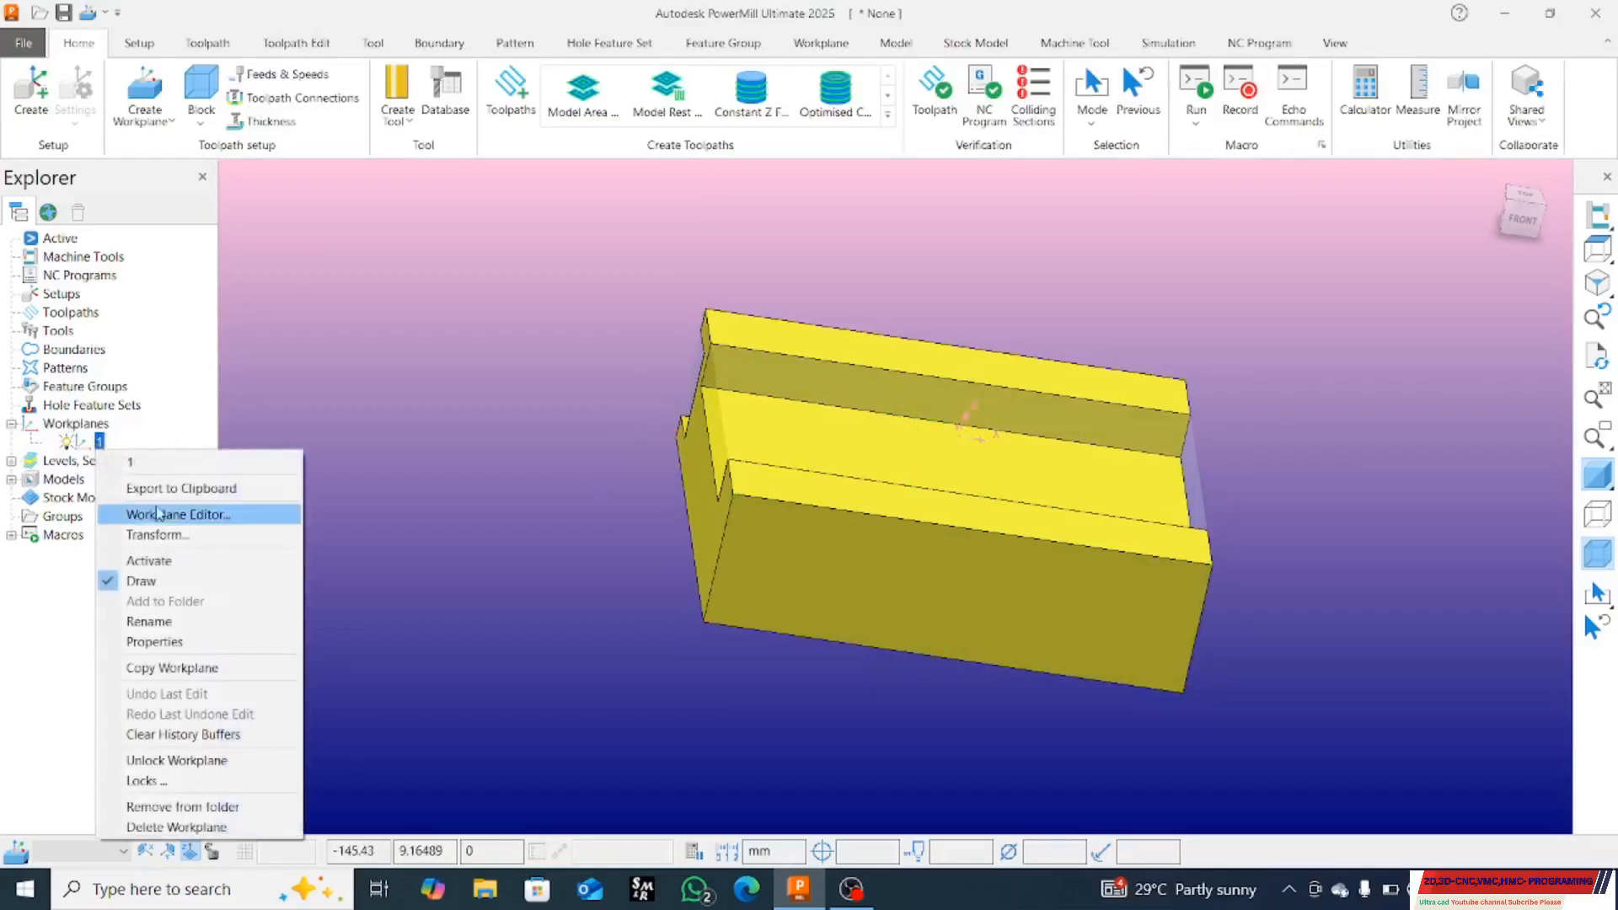
pyautogui.click(152, 561)
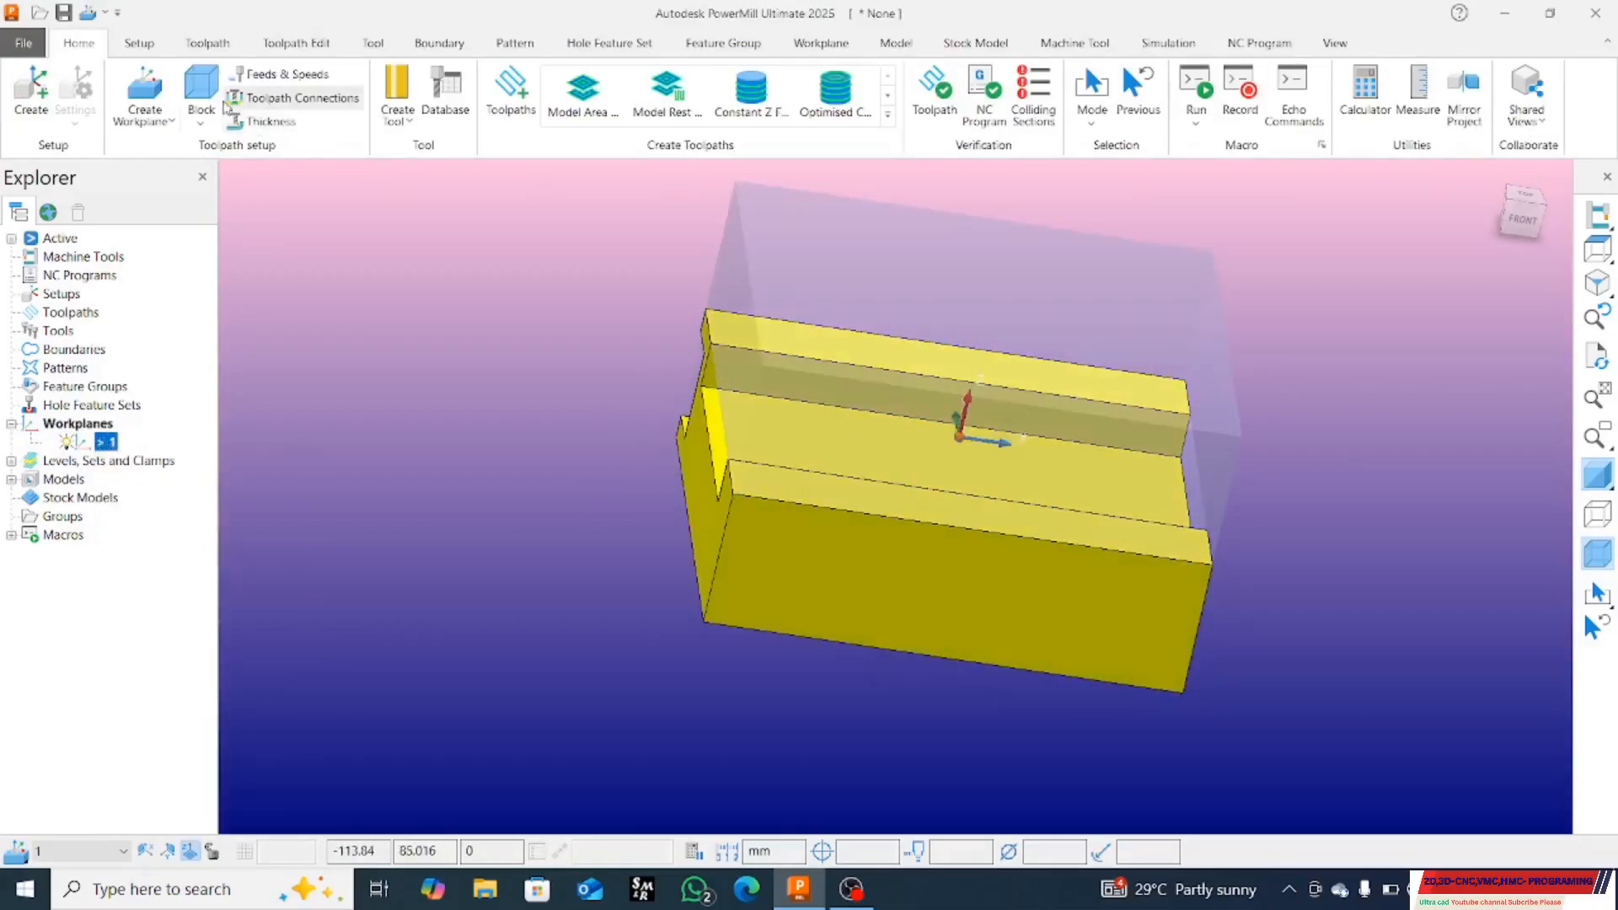
# Step: Recalculate the Box block around the whole model in the active workplane, check its X, Y and Z limits and lengths, and accept it
pyautogui.click(201, 93)
pyautogui.click(1498, 683)
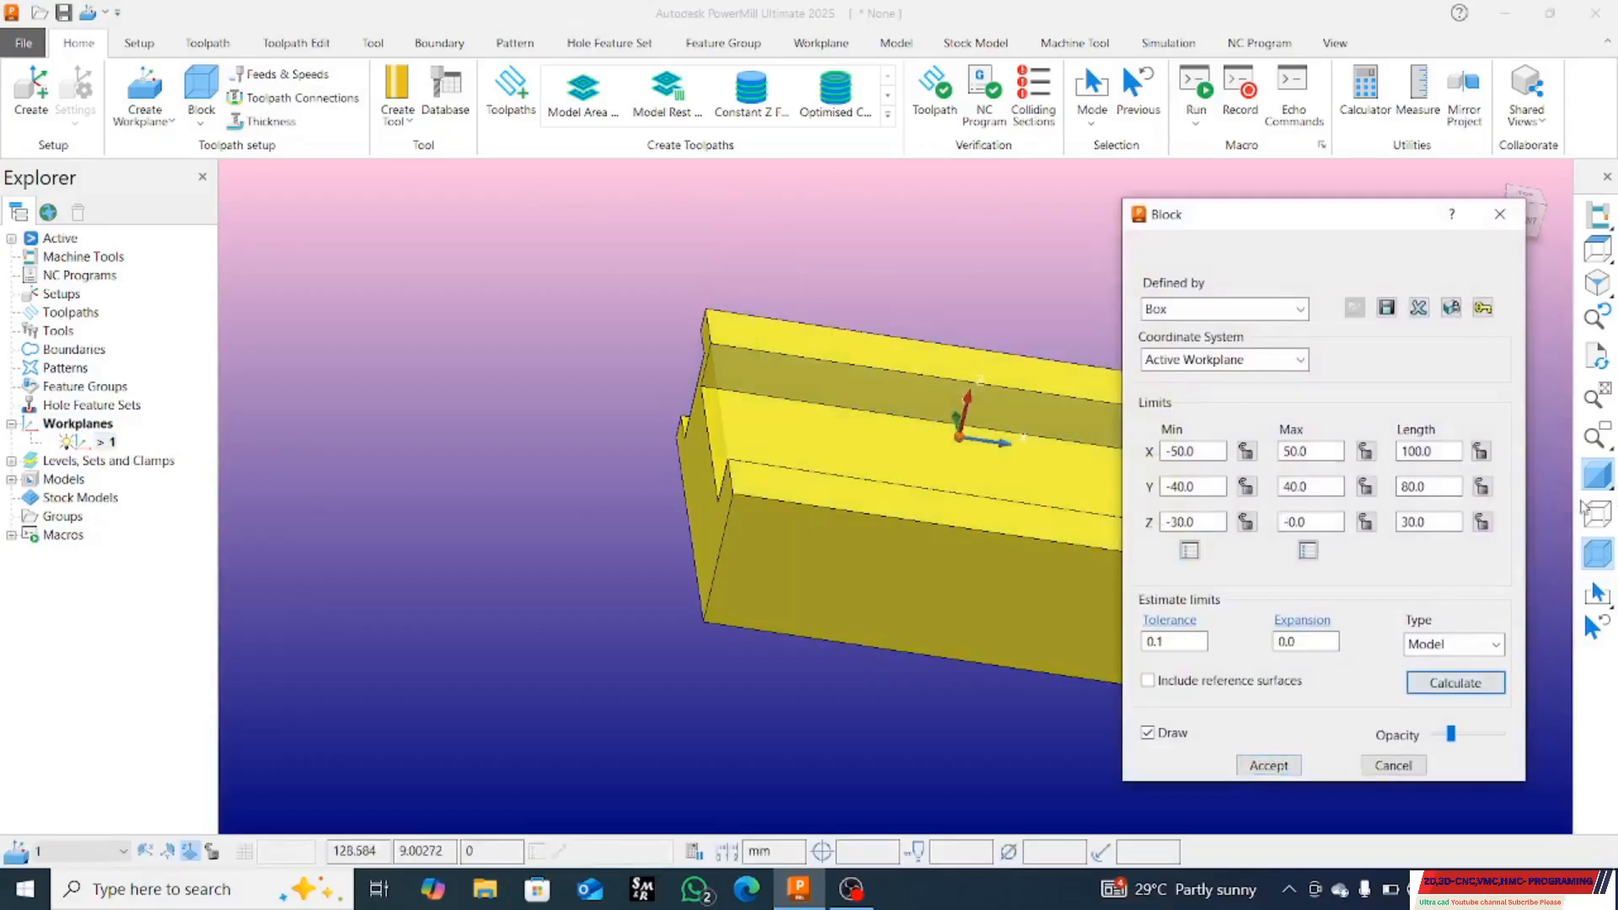
pyautogui.click(1311, 452)
pyautogui.click(1163, 452)
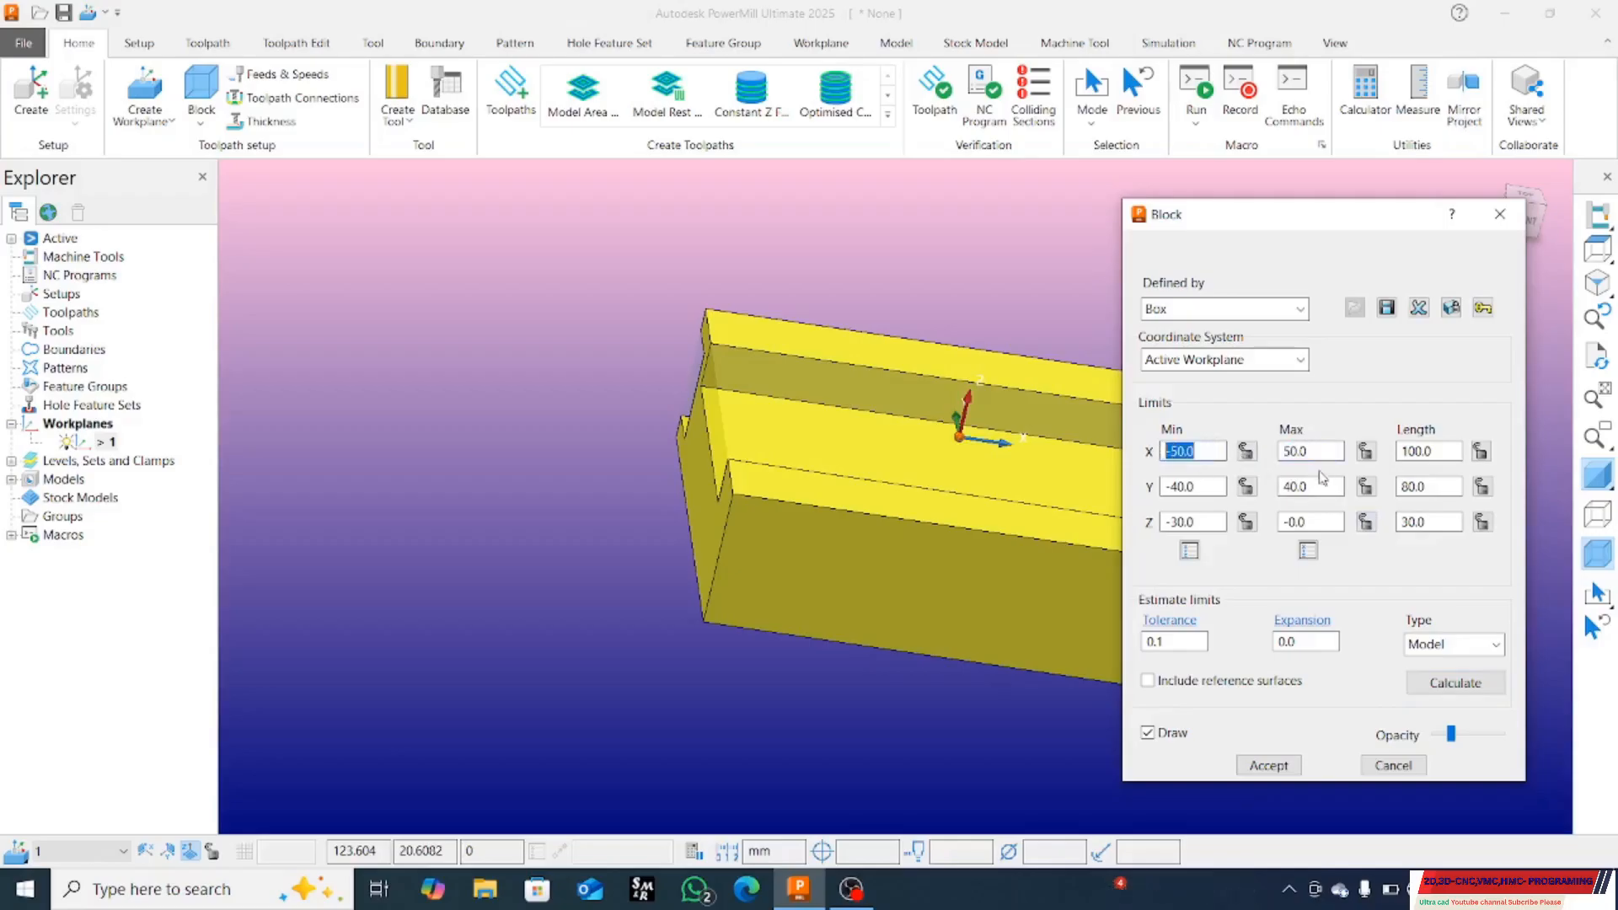
pyautogui.click(1180, 486)
pyautogui.moveTo(1339, 522); pyautogui.dragTo(1285, 523)
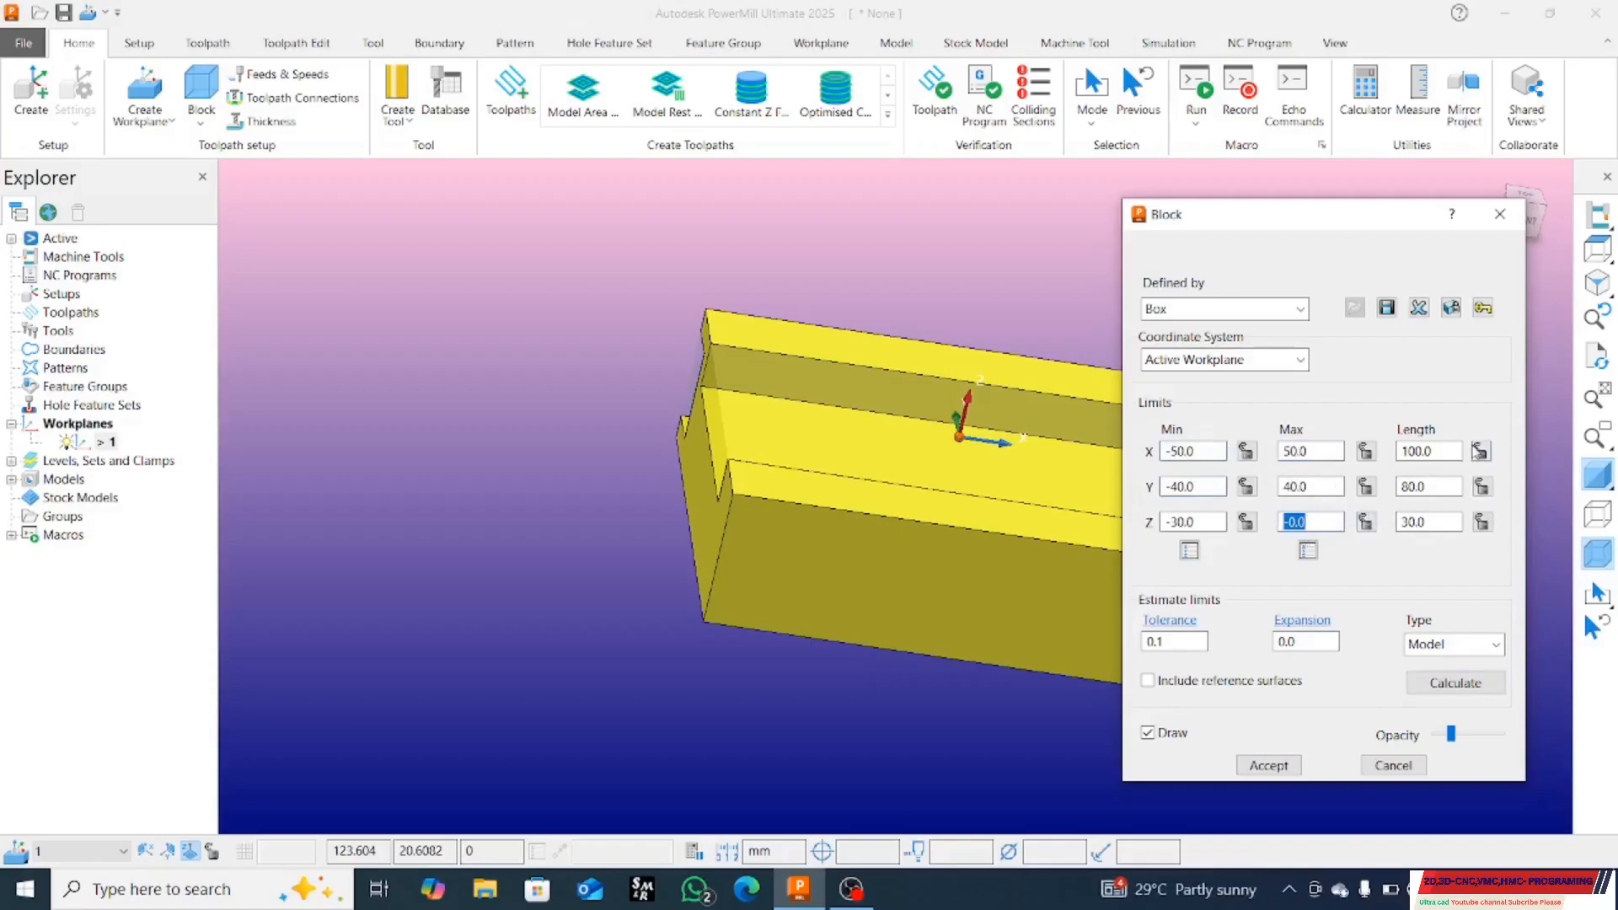
pyautogui.click(1457, 449)
pyautogui.click(1401, 486)
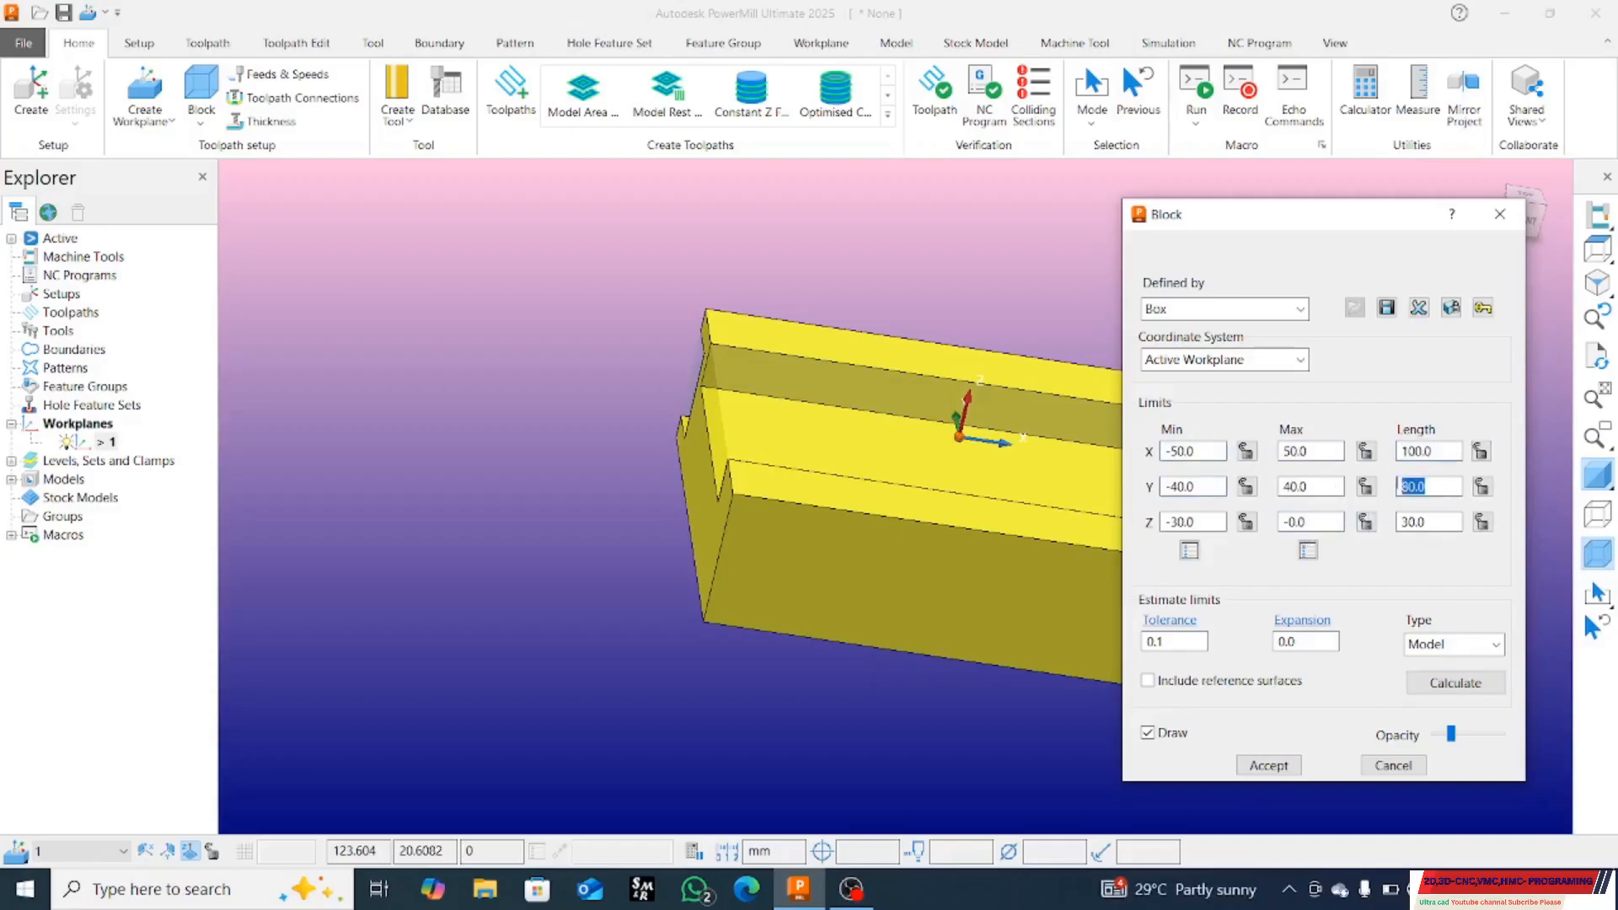
pyautogui.click(1429, 522)
pyautogui.click(1268, 765)
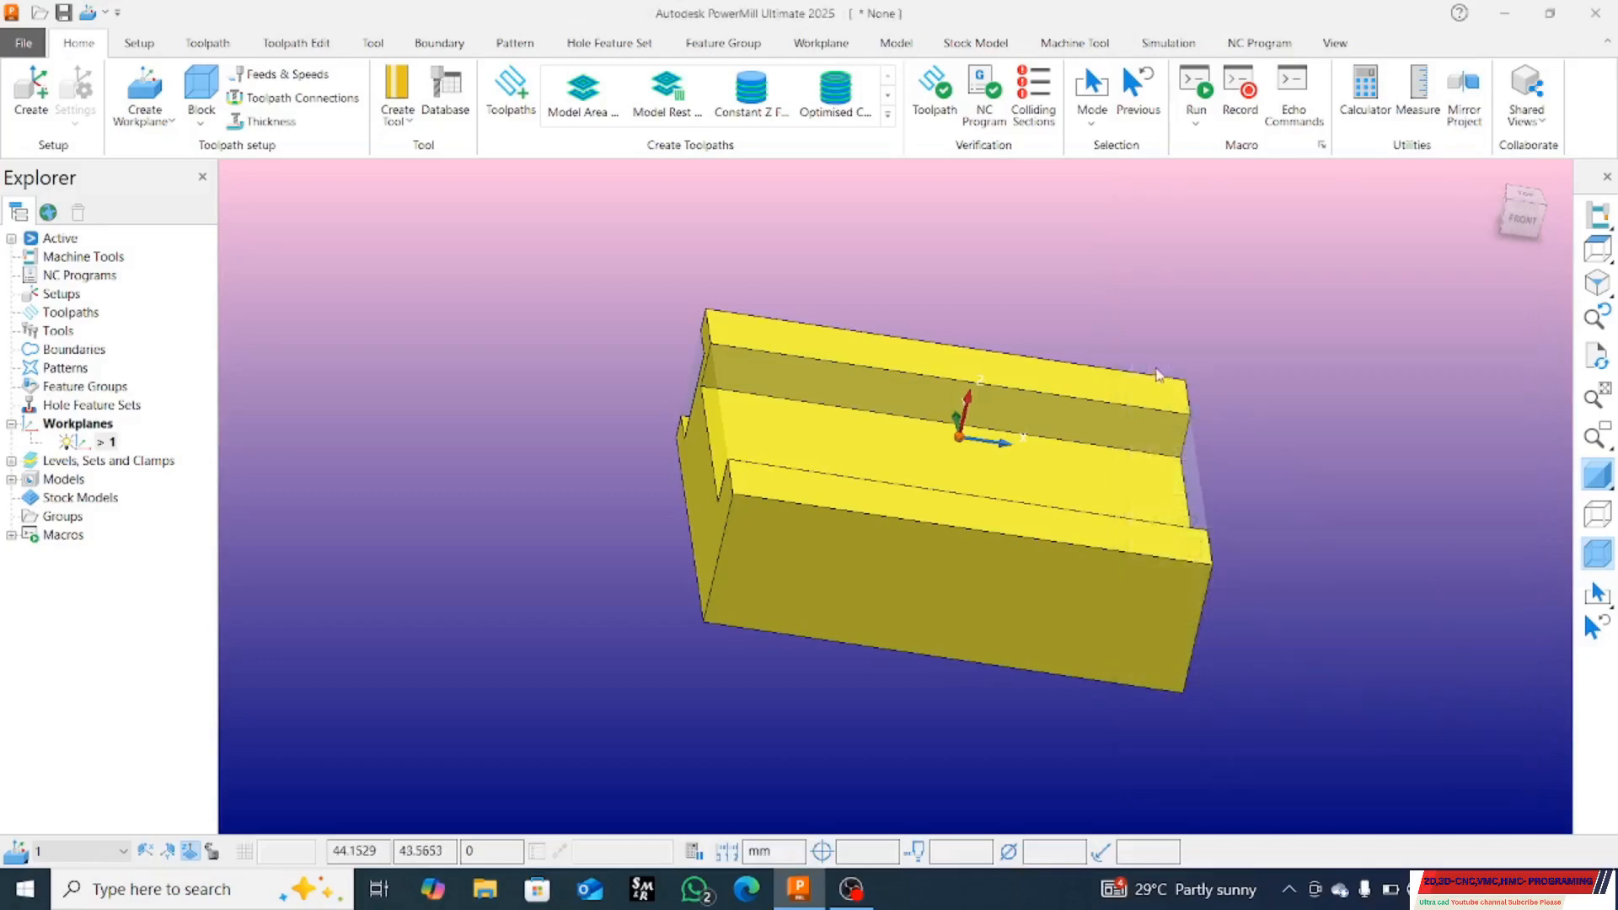
# Step: Select the slot's floor face in the top view, recalculate the block from it, and check the block's lengths
pyautogui.moveTo(1226, 426); pyautogui.dragTo(1209, 465, button='middle')
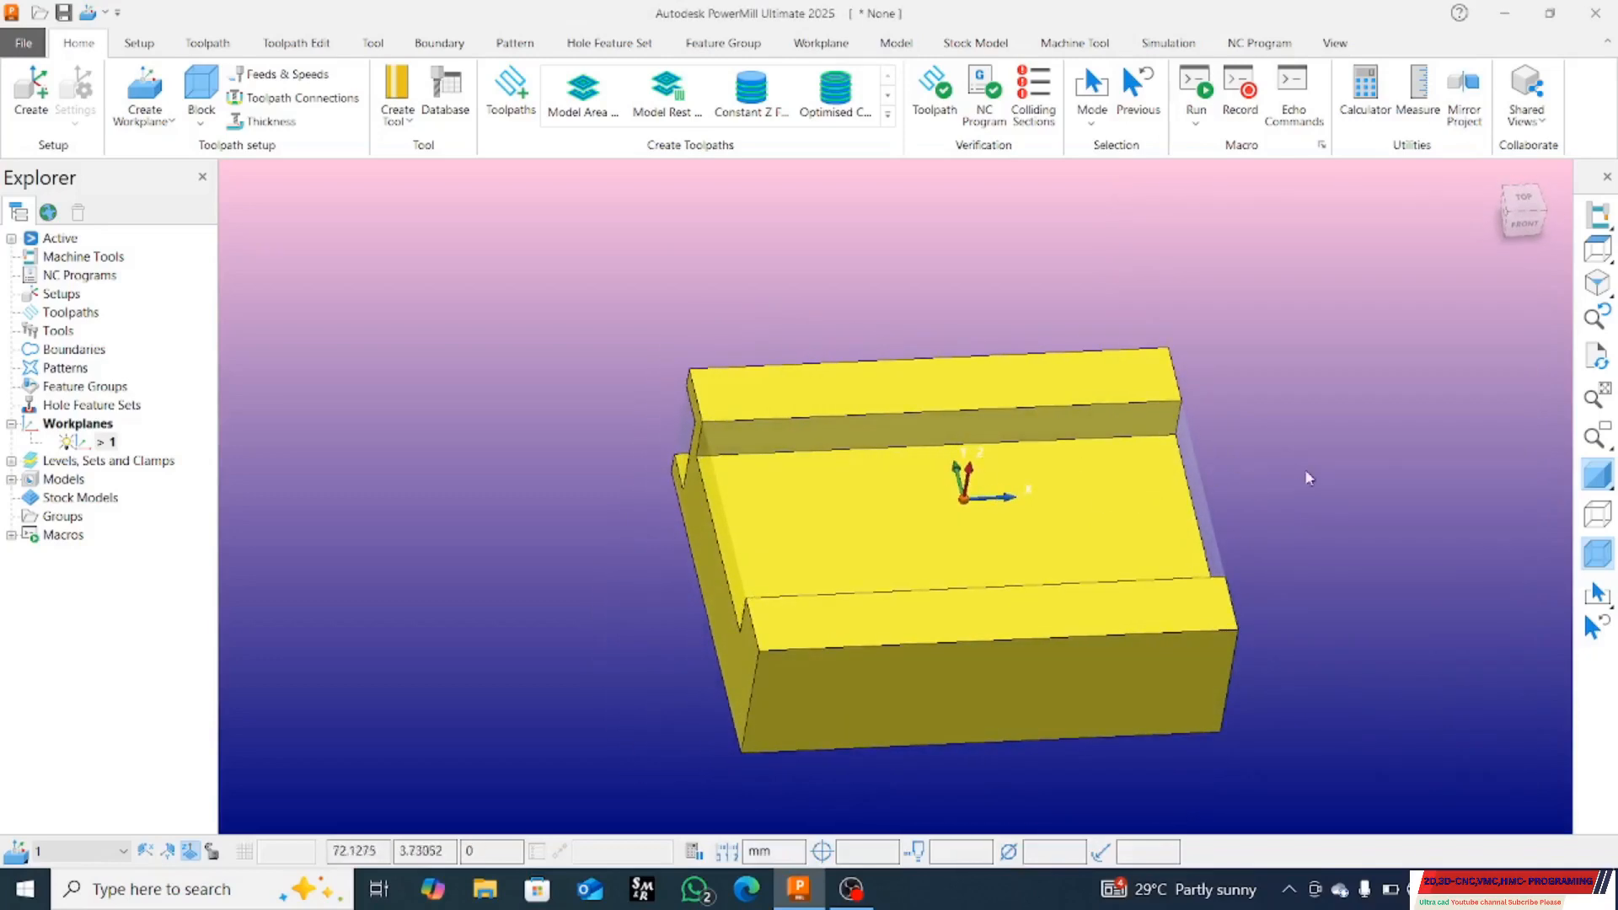
pyautogui.moveTo(1407, 439); pyautogui.dragTo(1241, 452, button='middle')
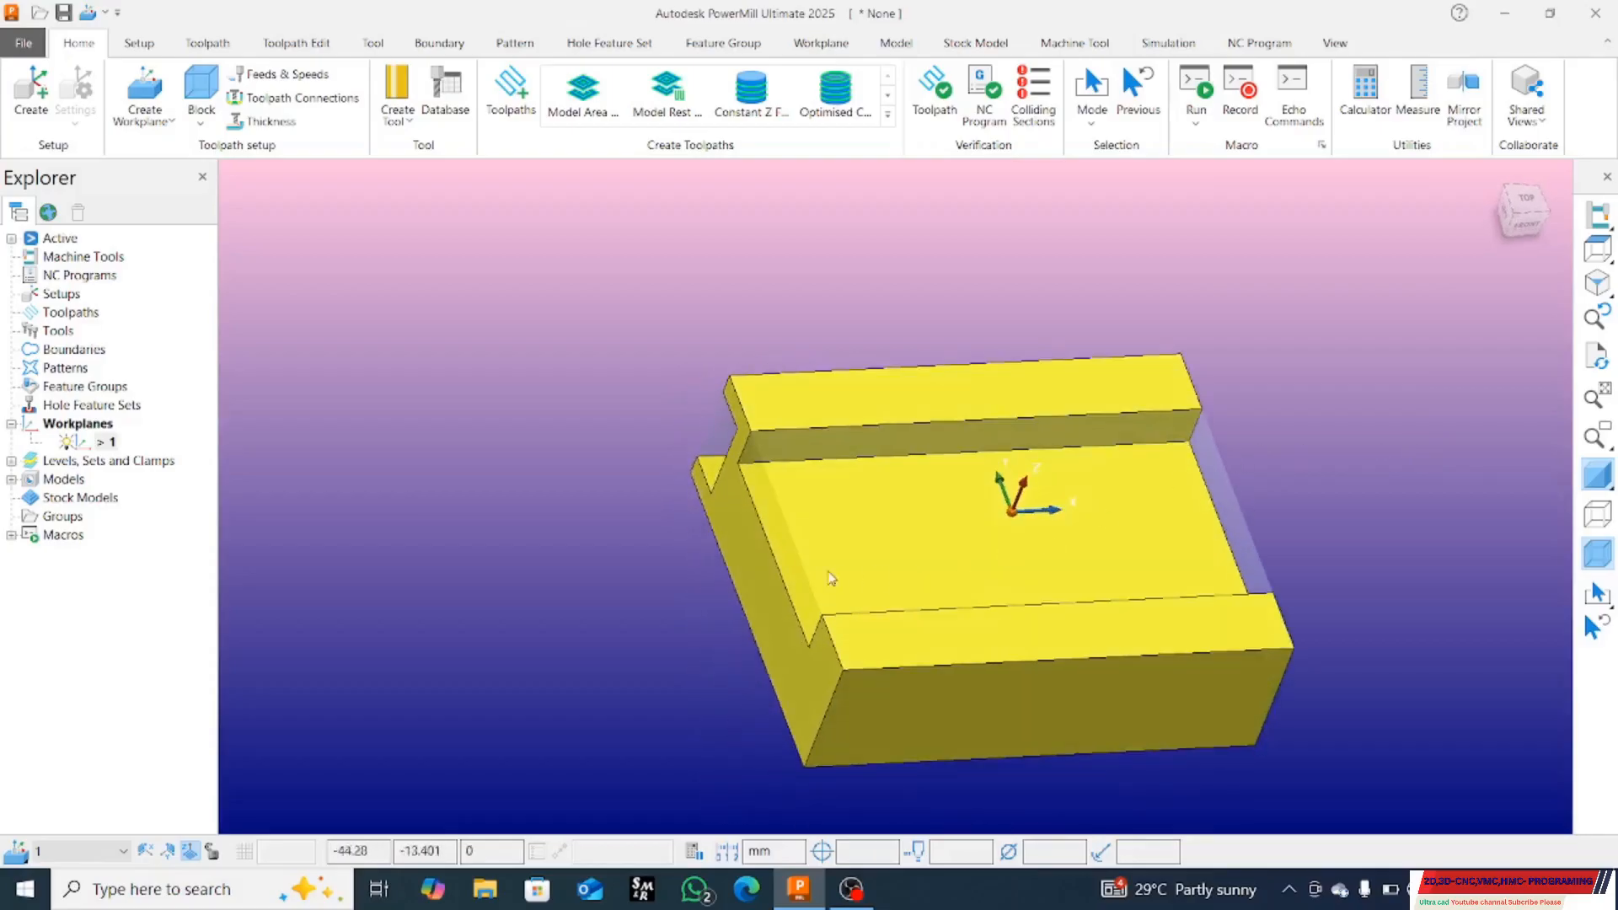
pyautogui.click(1597, 249)
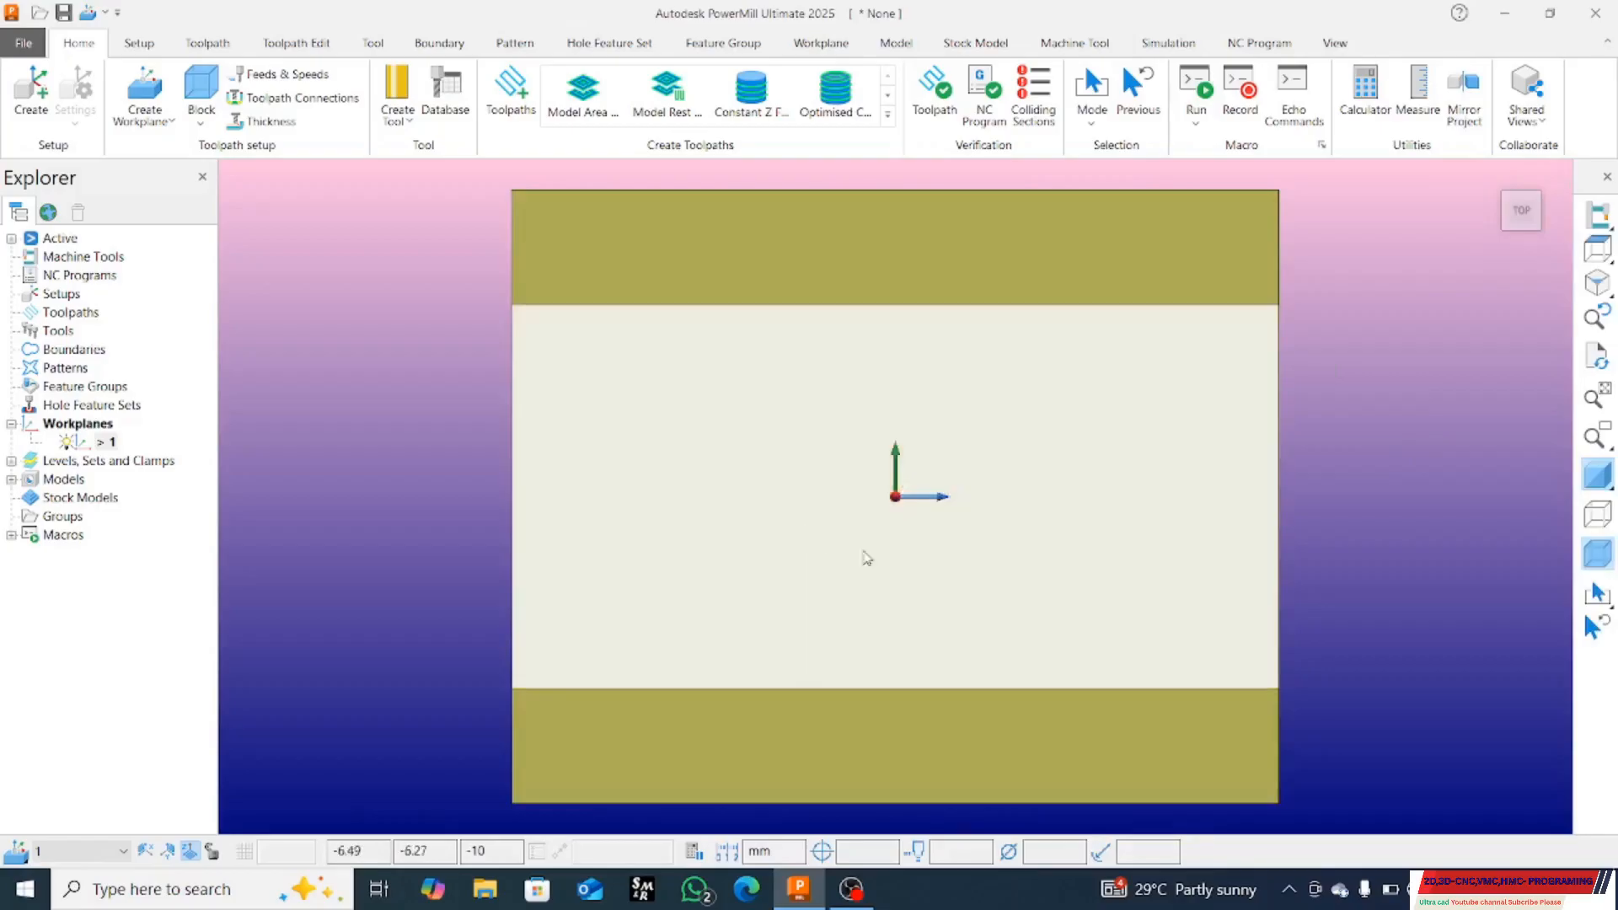
pyautogui.moveTo(950, 614); pyautogui.dragTo(1050, 399, button='middle')
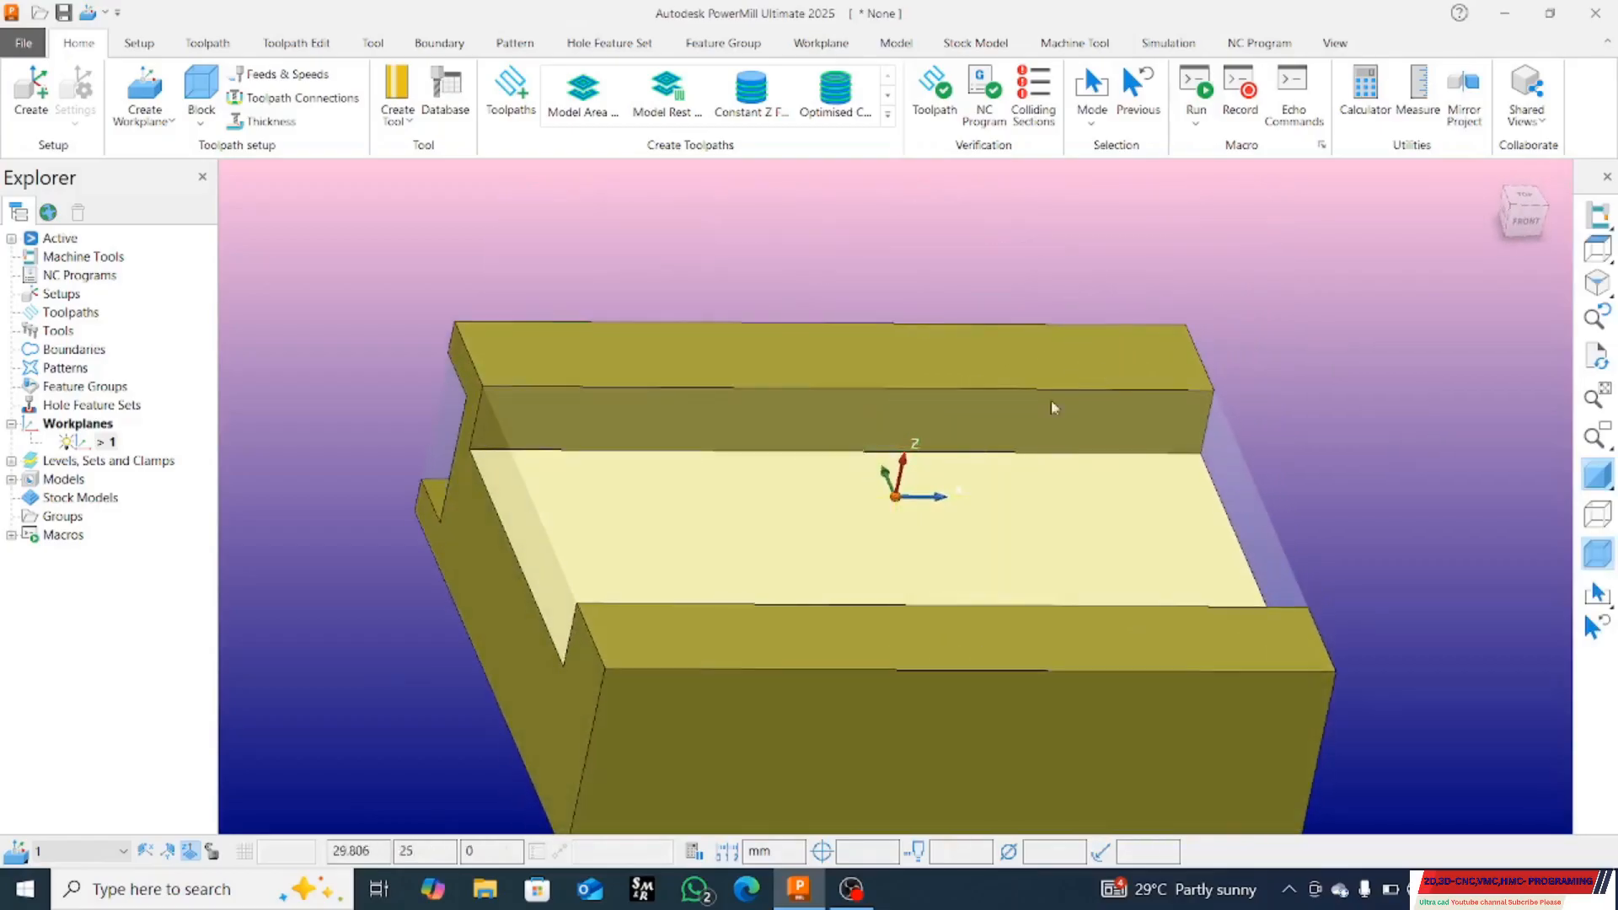
pyautogui.click(195, 92)
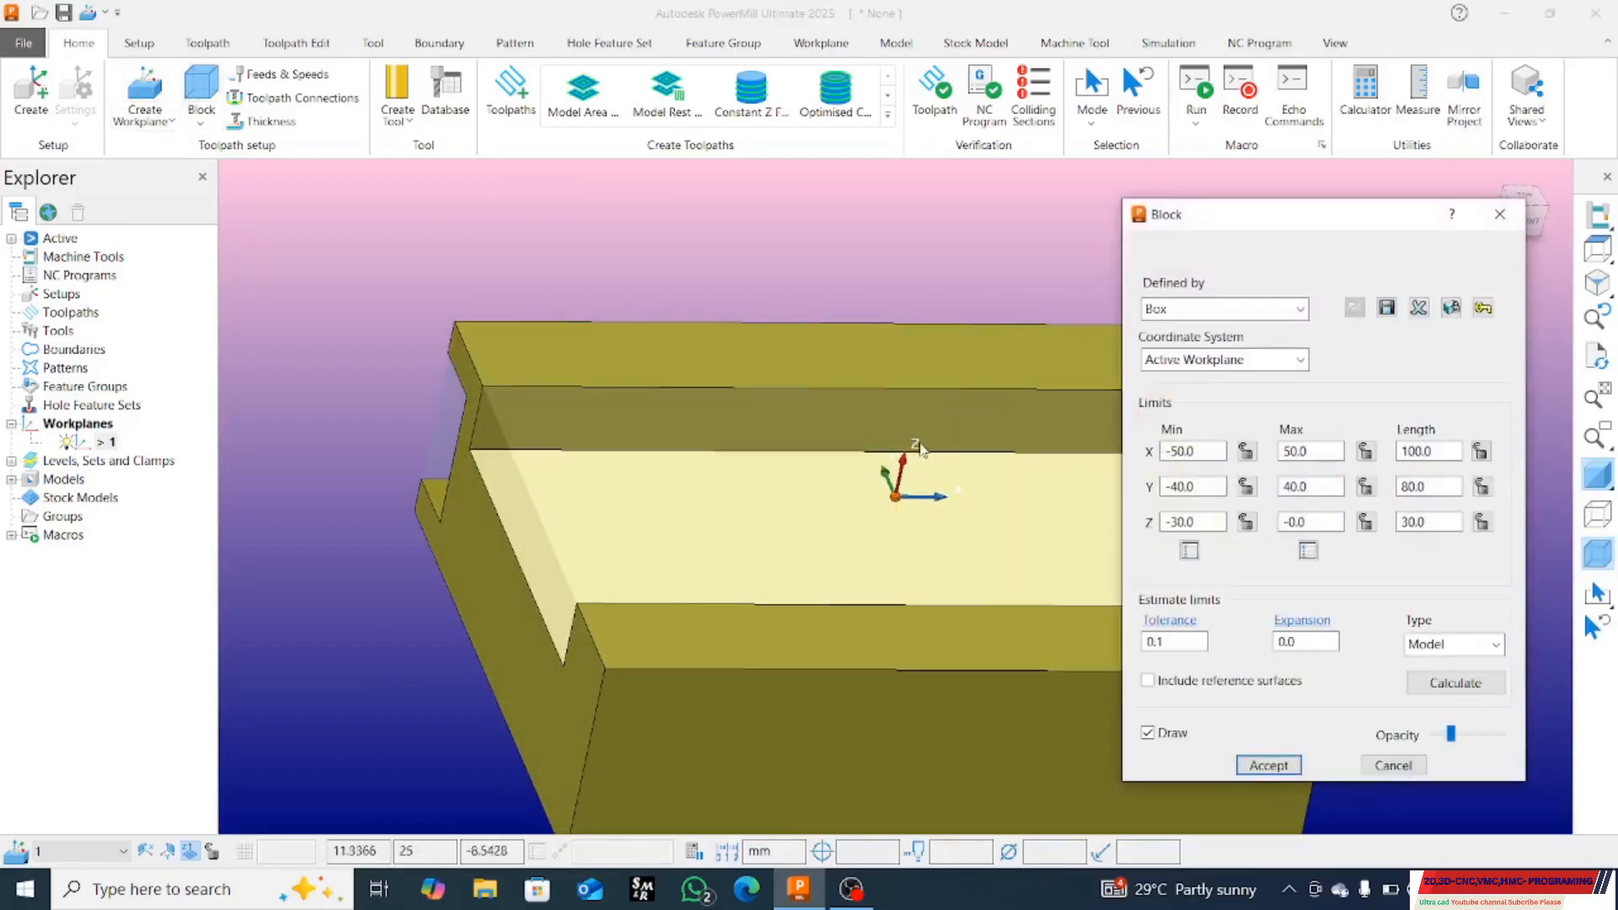
pyautogui.click(1447, 686)
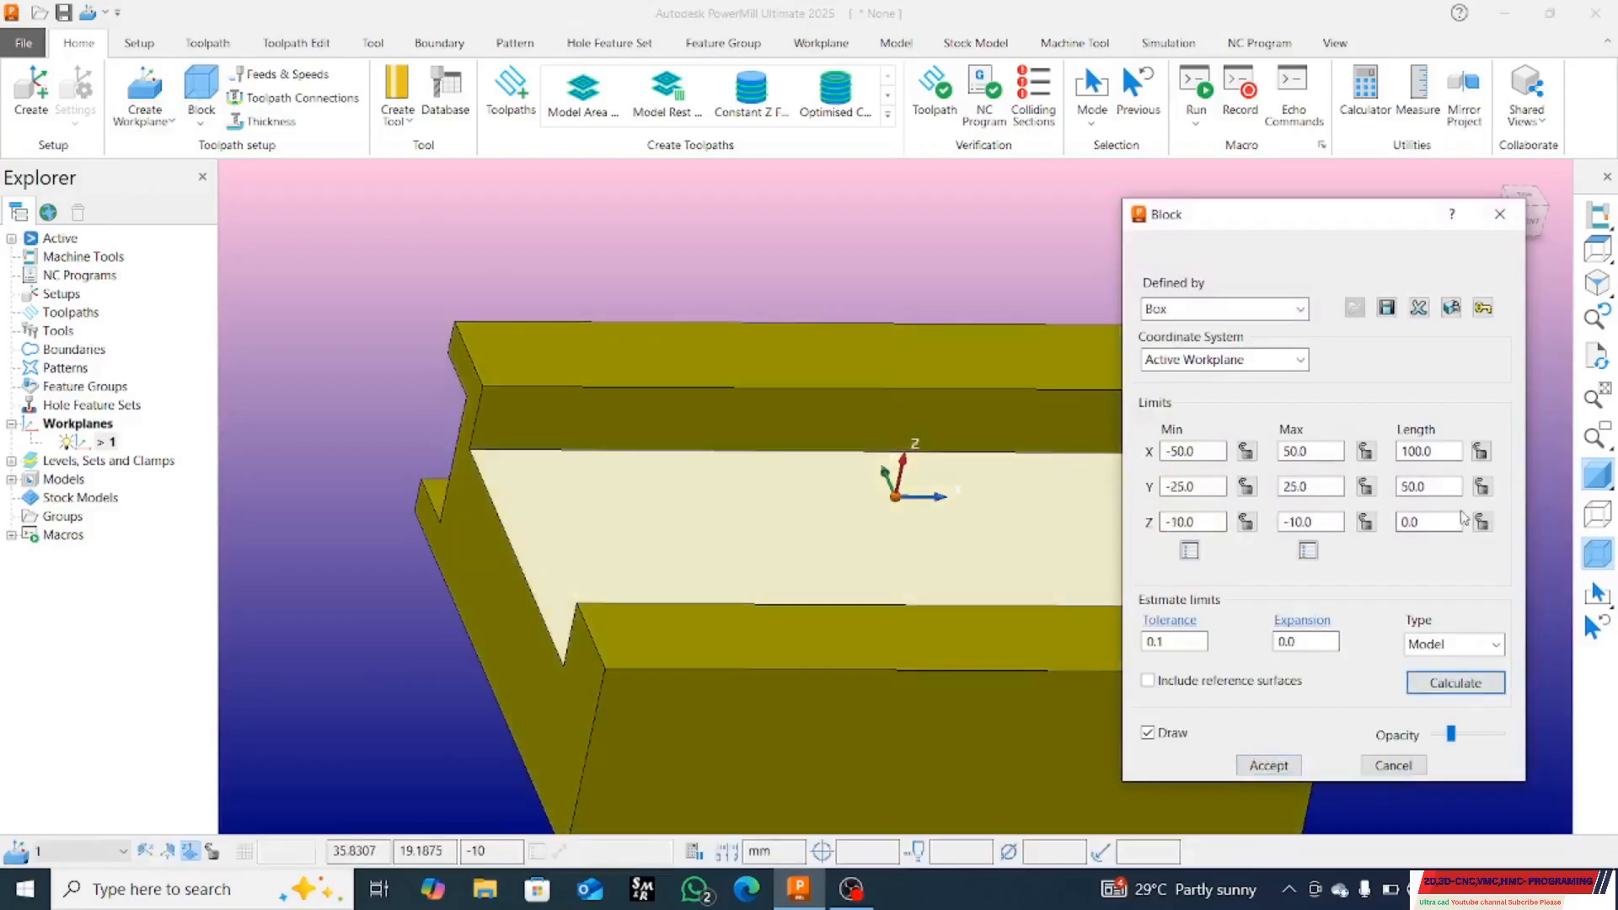
pyautogui.moveTo(1445, 489); pyautogui.dragTo(1341, 476)
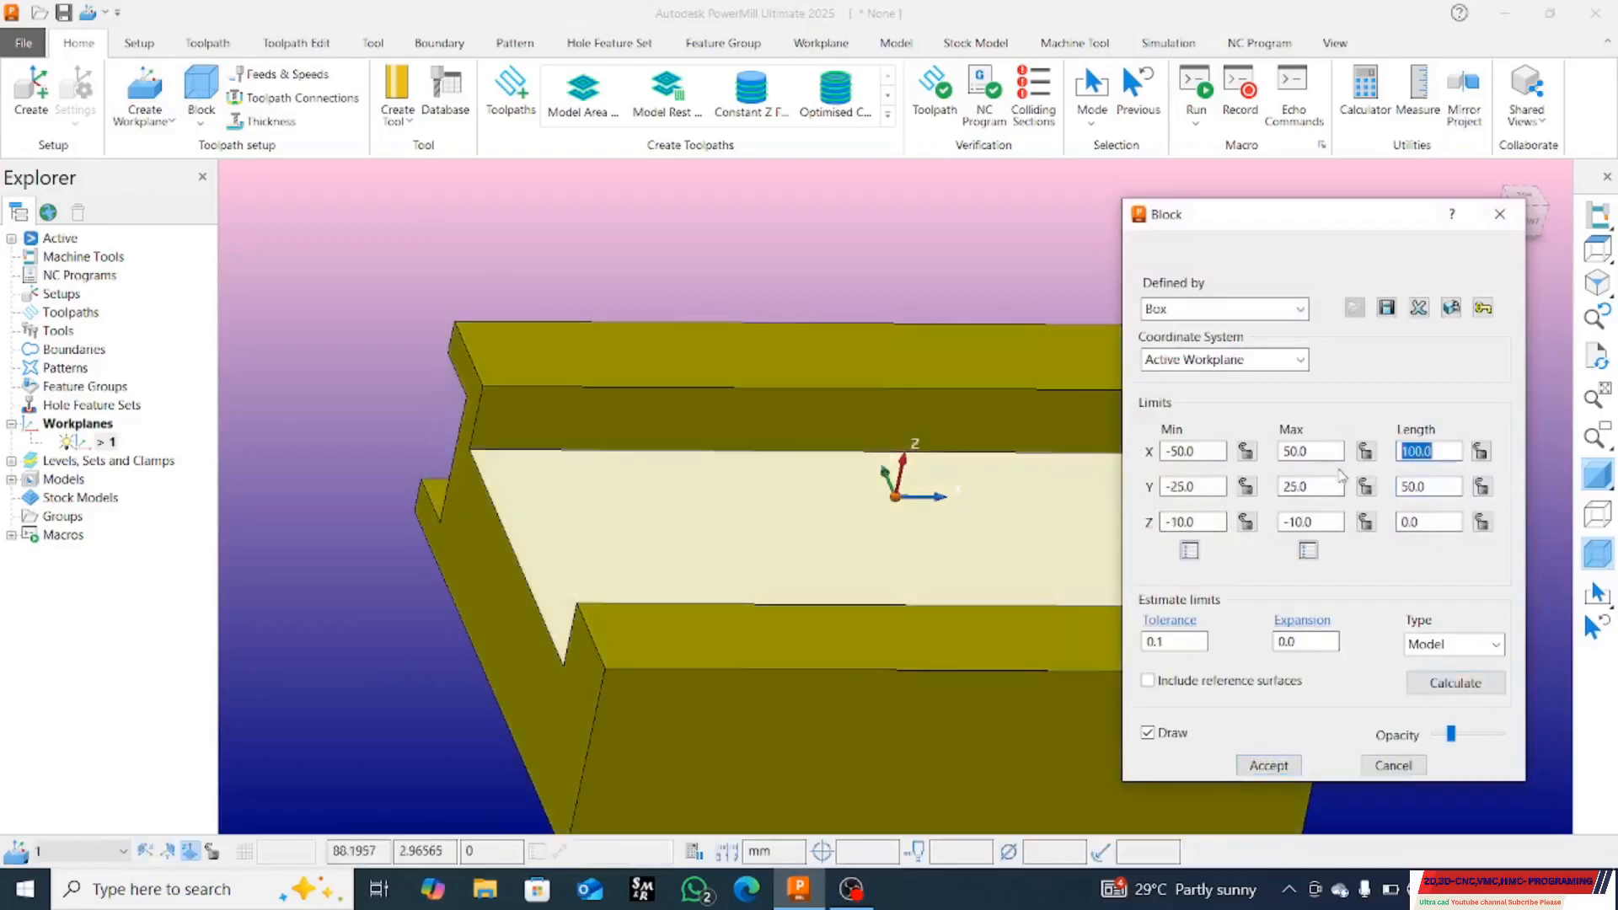
pyautogui.click(1433, 523)
# Step: Lock the block's minimum Z at -10 and set its maximum Z to 0 so it fills the slot's depth
pyautogui.click(1246, 523)
pyautogui.doubleClick(1317, 523)
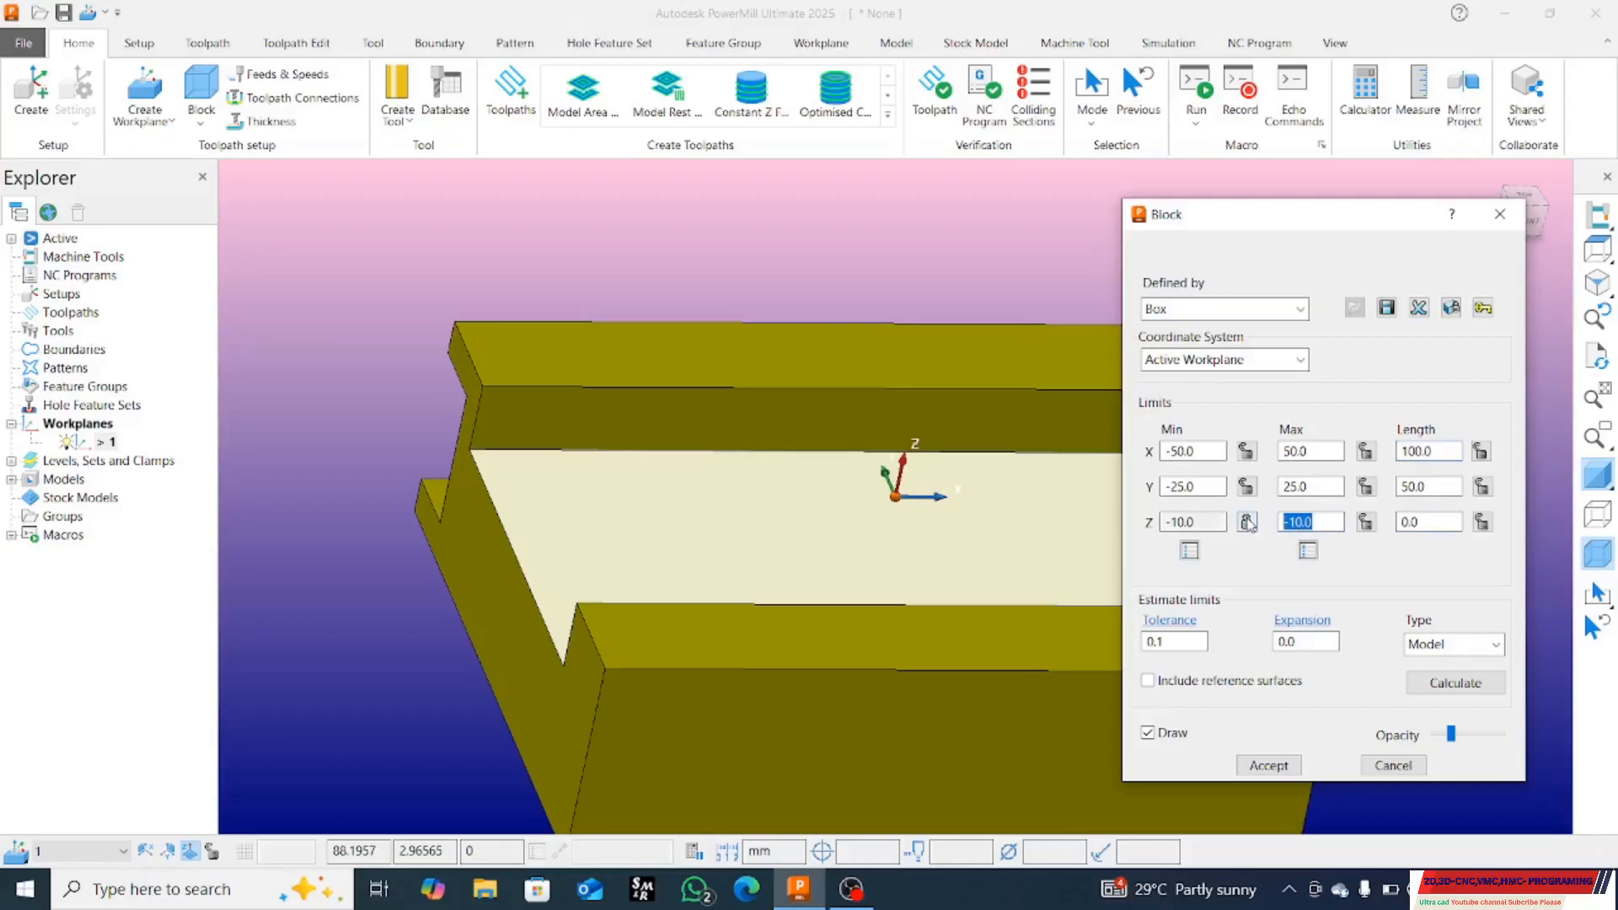
pyautogui.write('0')
pyautogui.press('Return')
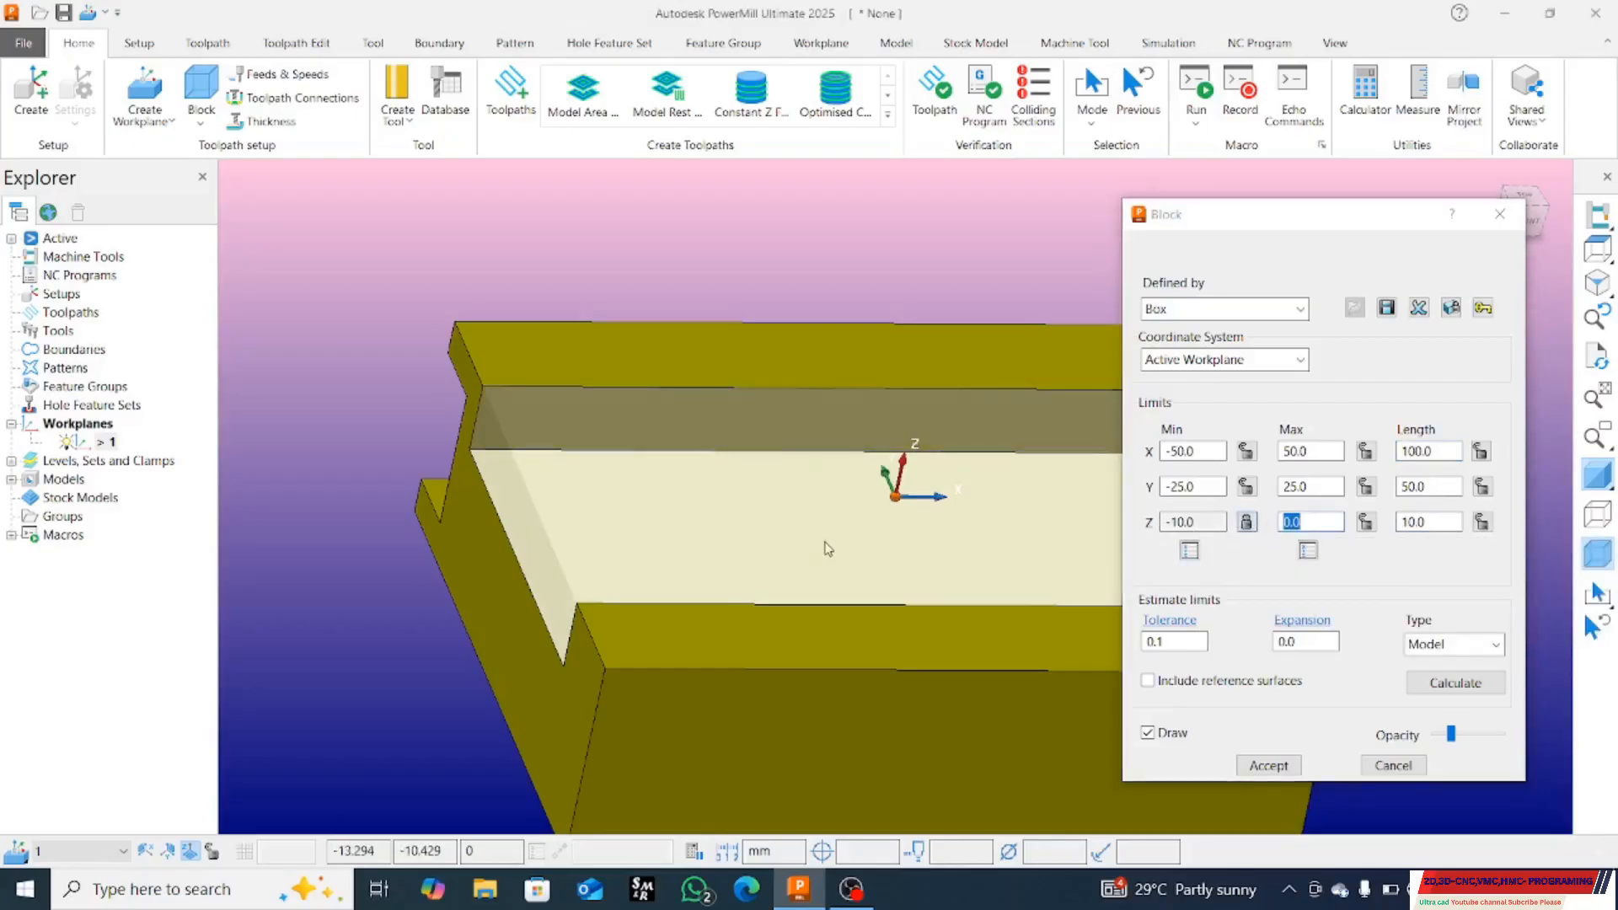
pyautogui.moveTo(827, 549); pyautogui.dragTo(958, 570, button='middle')
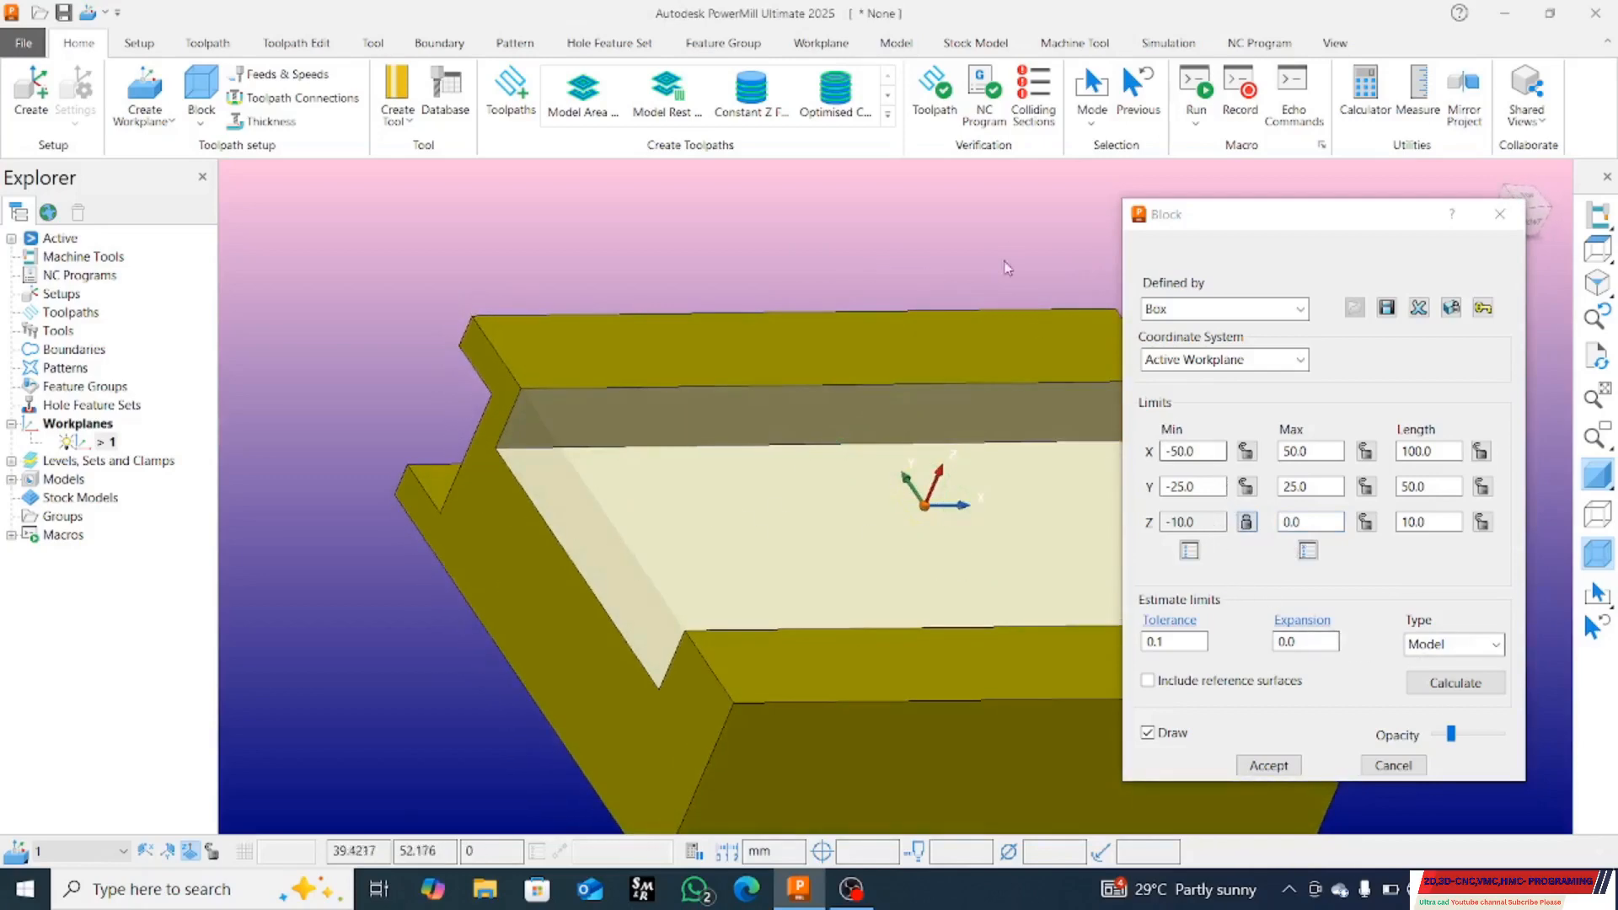
# Step: Create a Model Area Clearance toolpath and name it 1-16bull
pyautogui.click(510, 91)
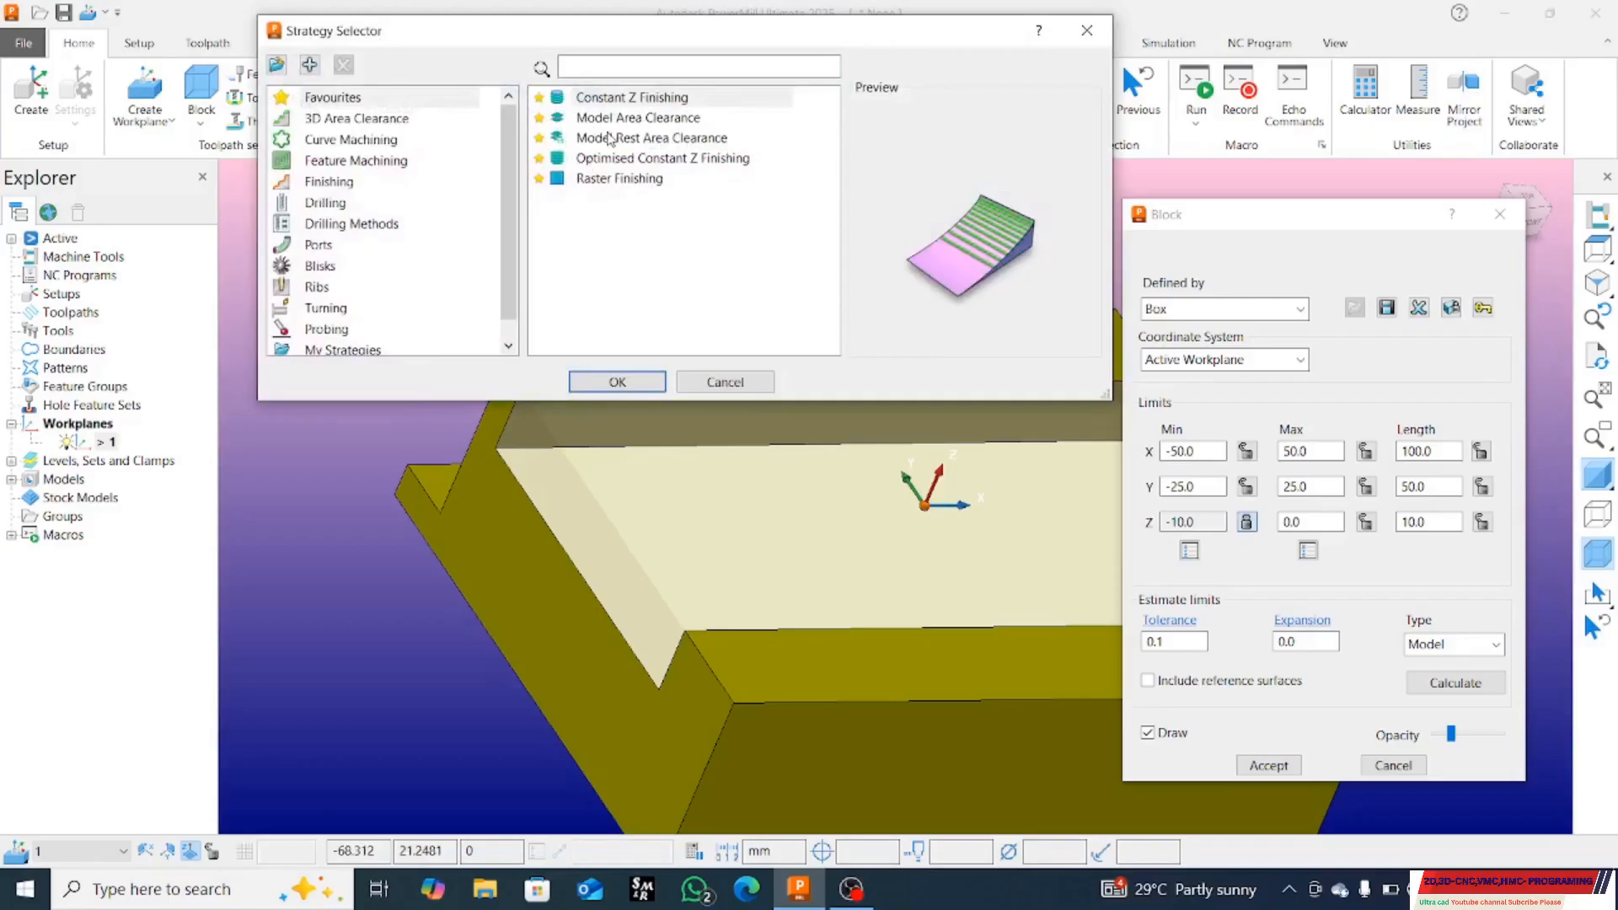
pyautogui.click(600, 121)
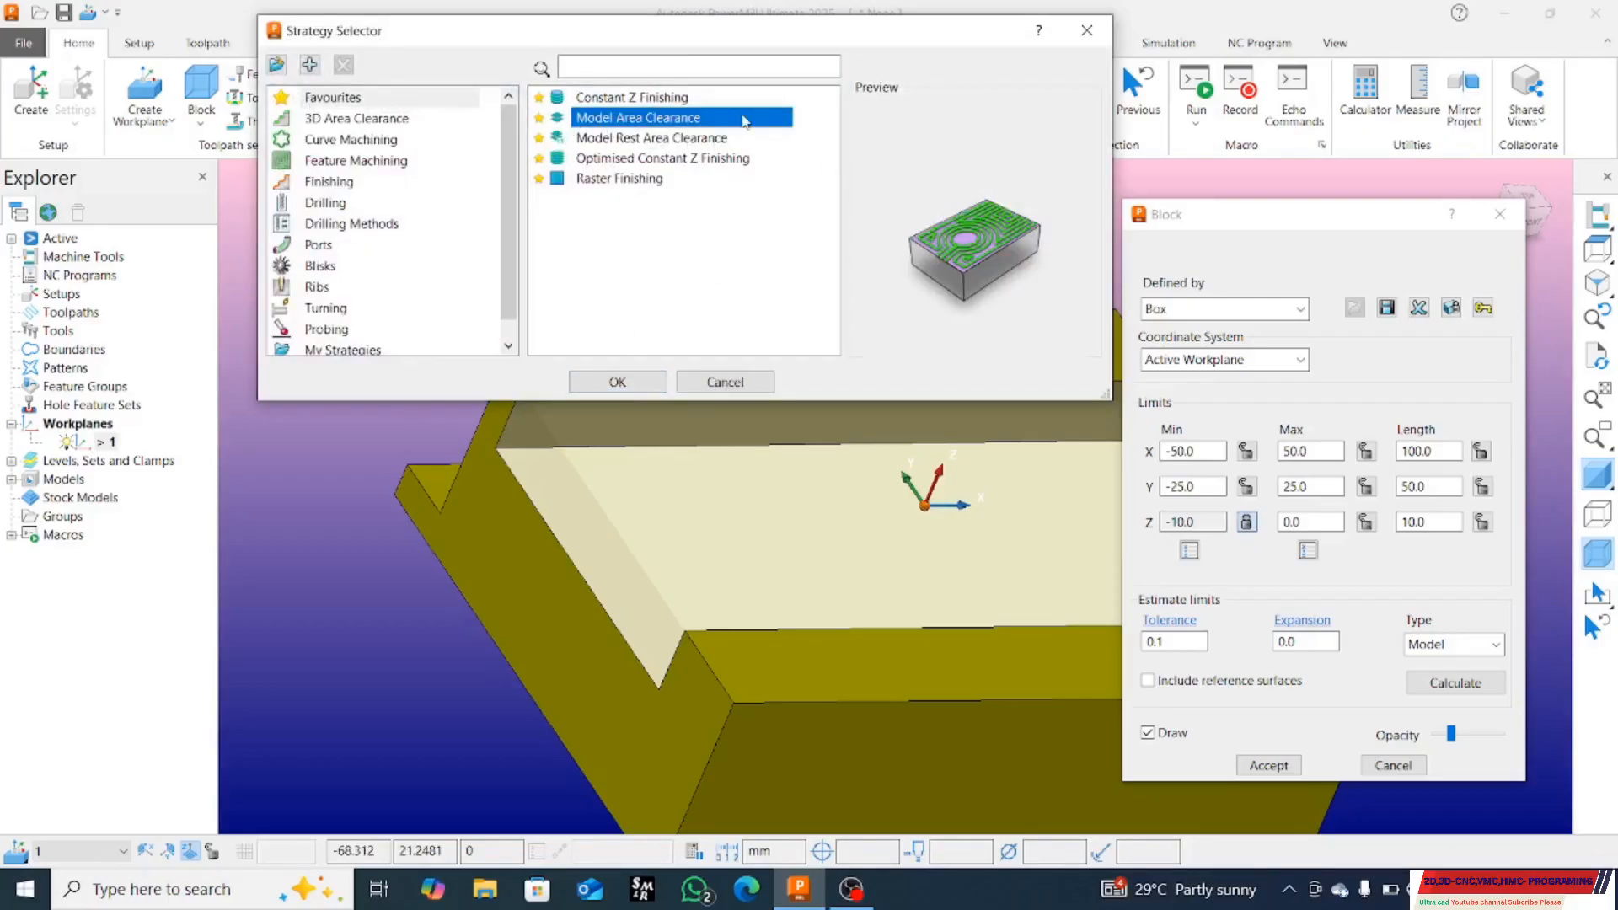
pyautogui.click(603, 381)
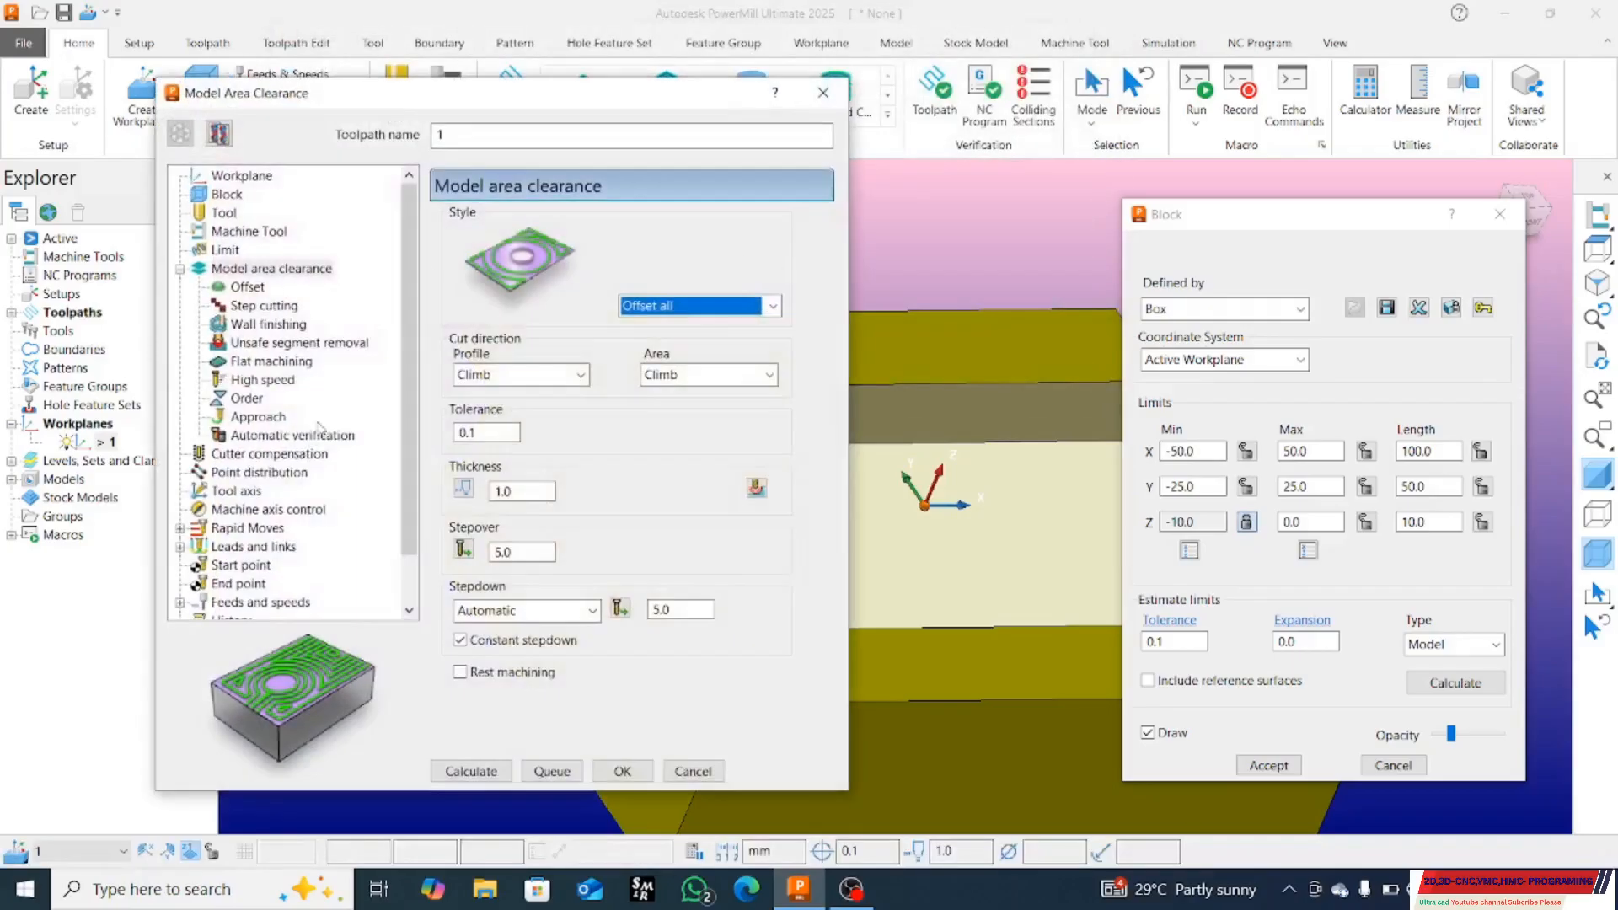
pyautogui.click(461, 138)
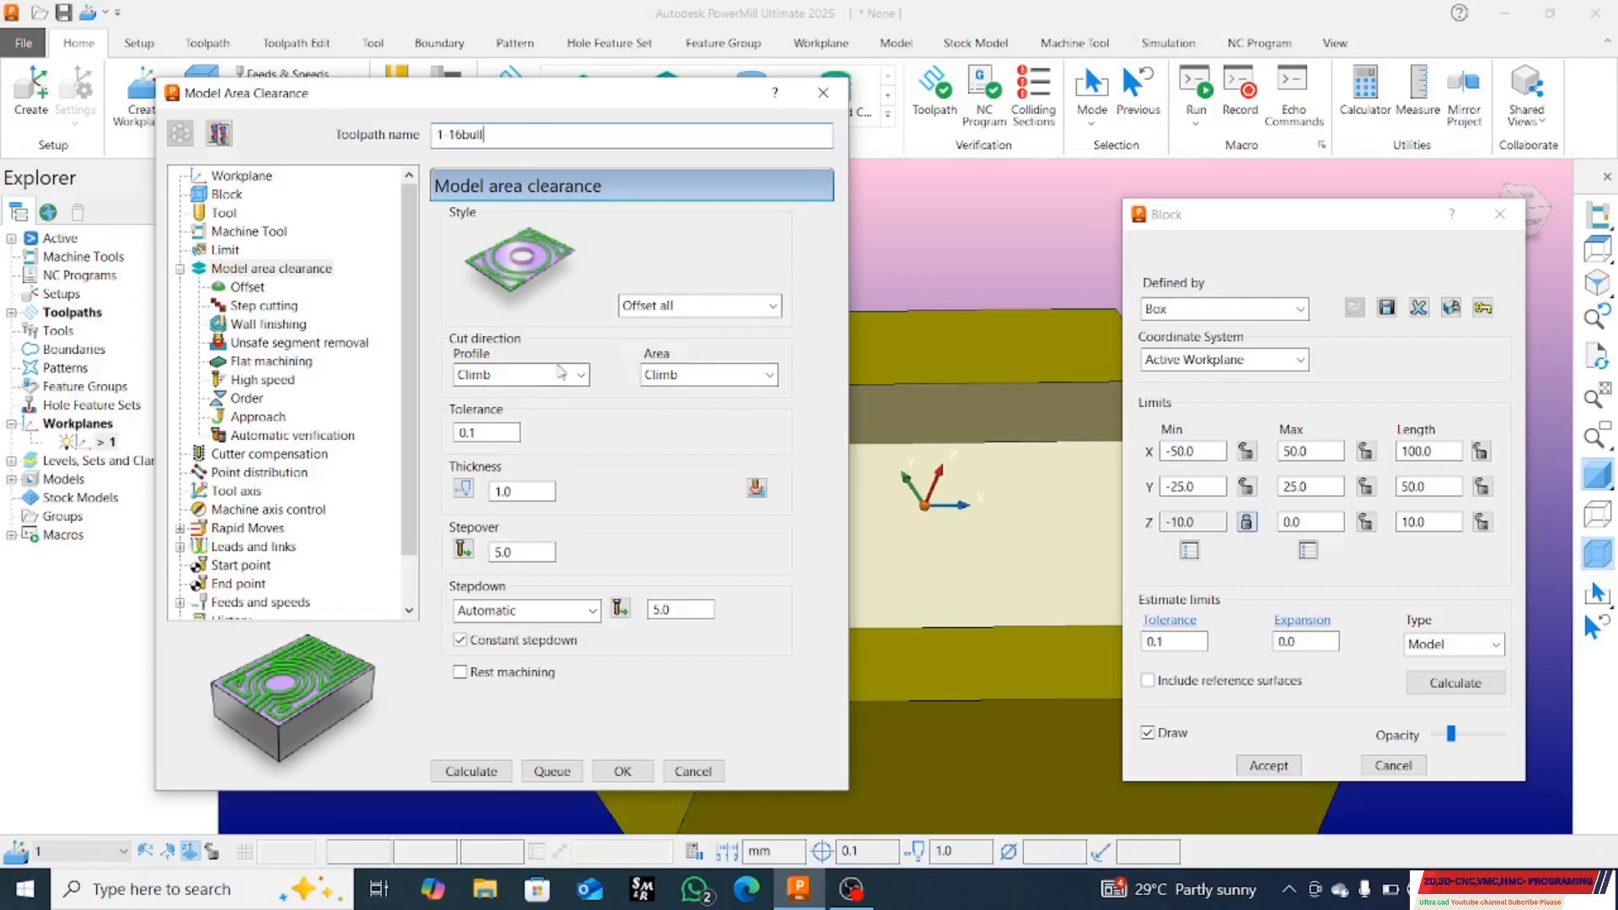
# Step: Keep the area clearance style as Offset all and set both the profile and area cut directions to Any
pyautogui.click(665, 310)
pyautogui.click(625, 310)
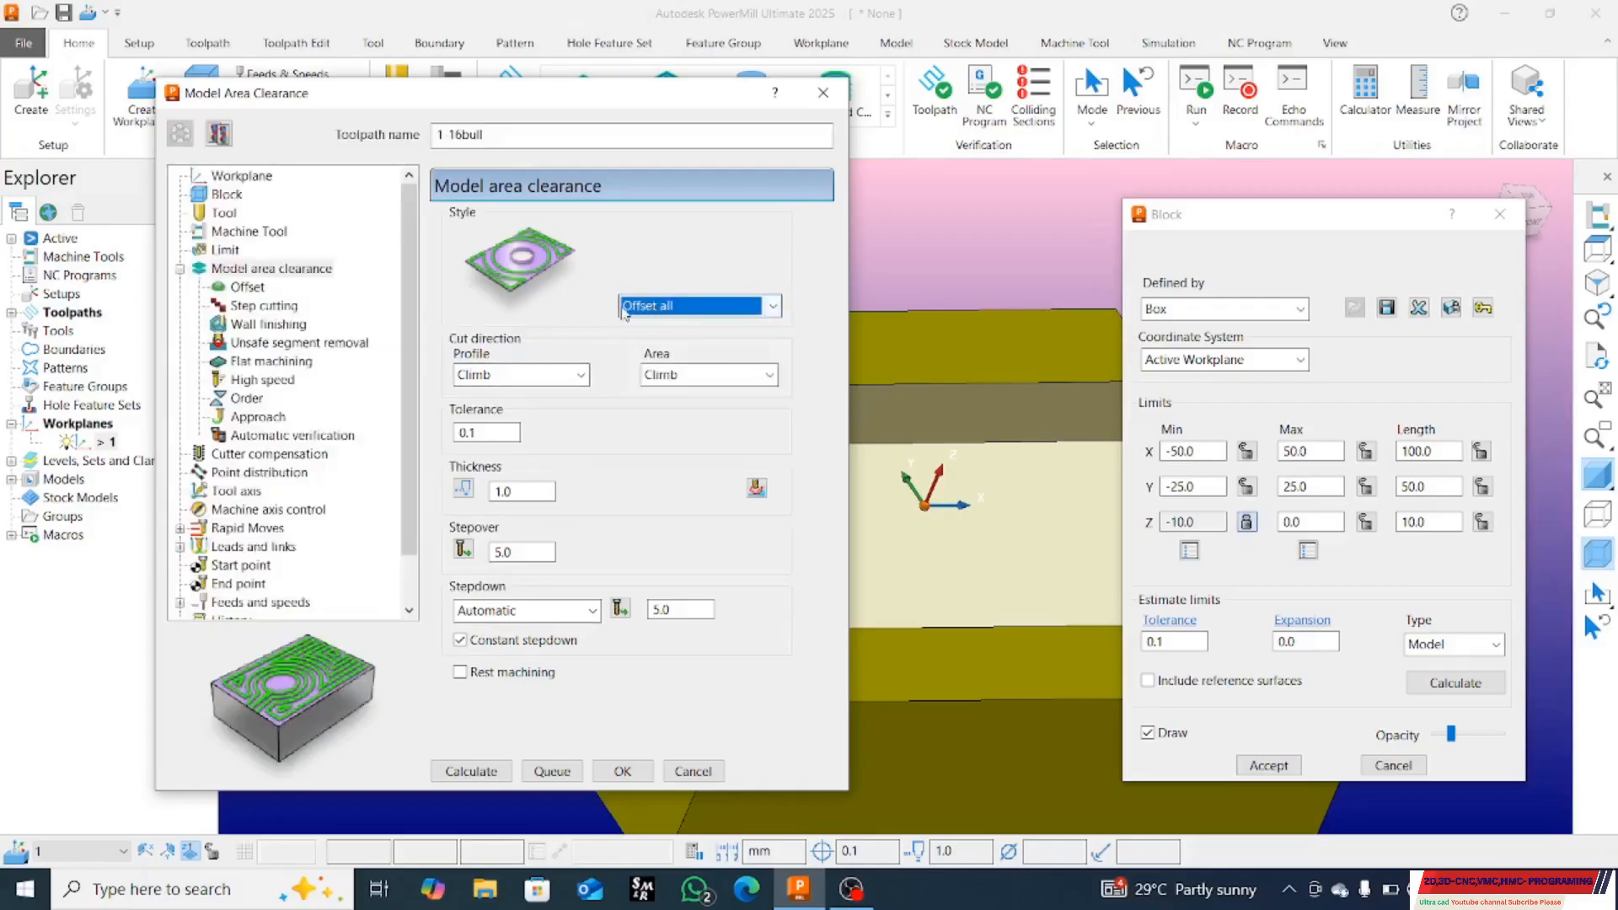
pyautogui.click(655, 310)
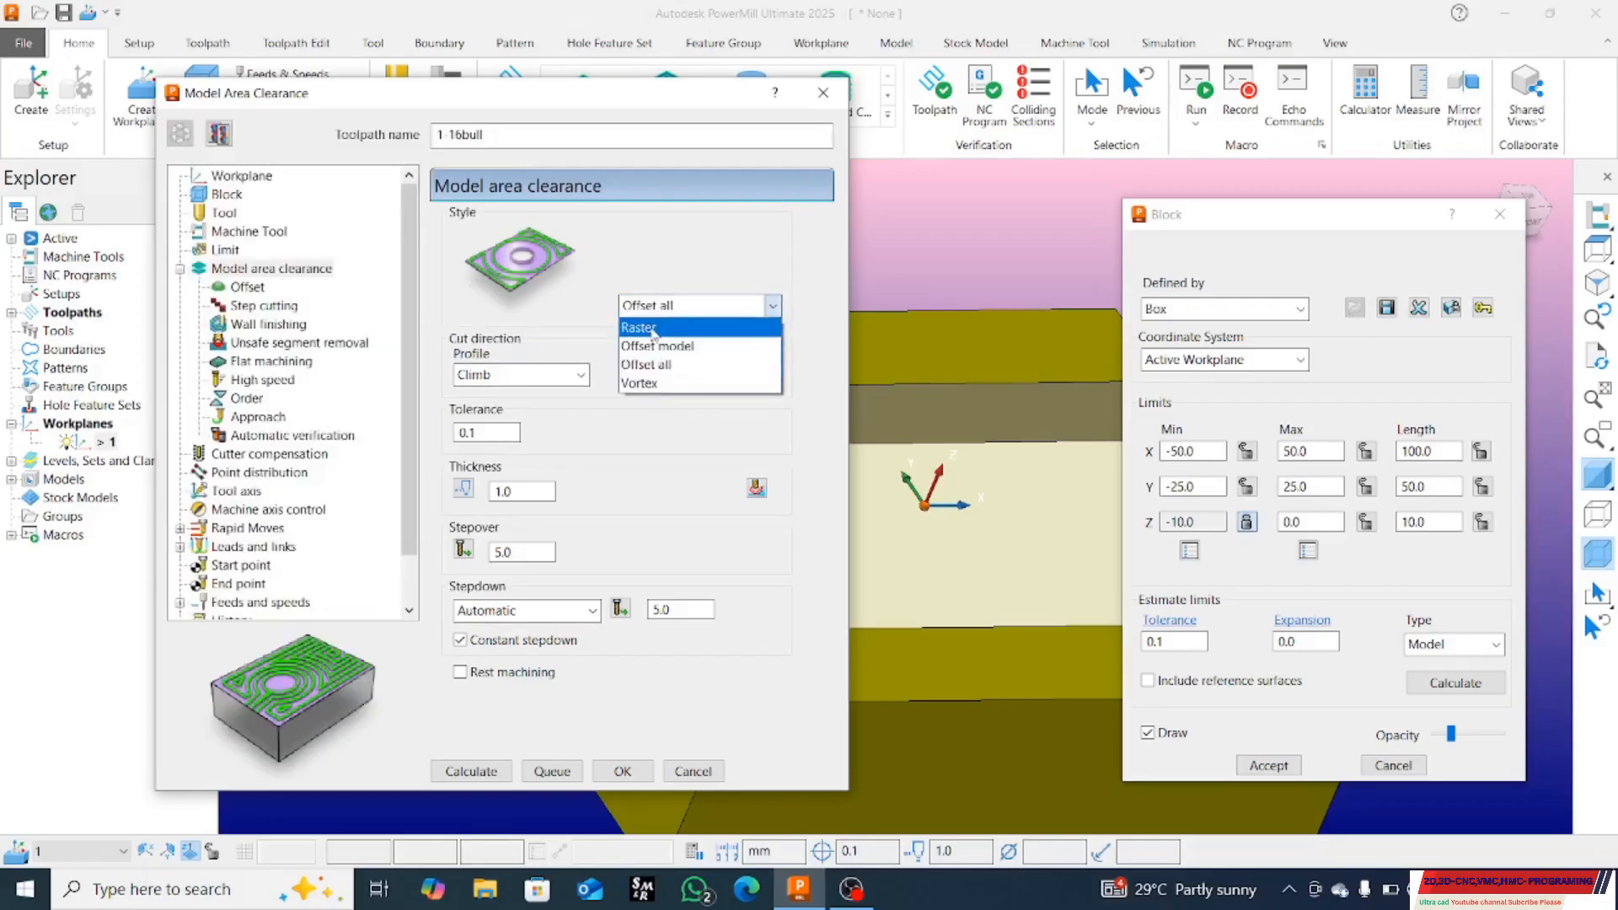
pyautogui.click(651, 319)
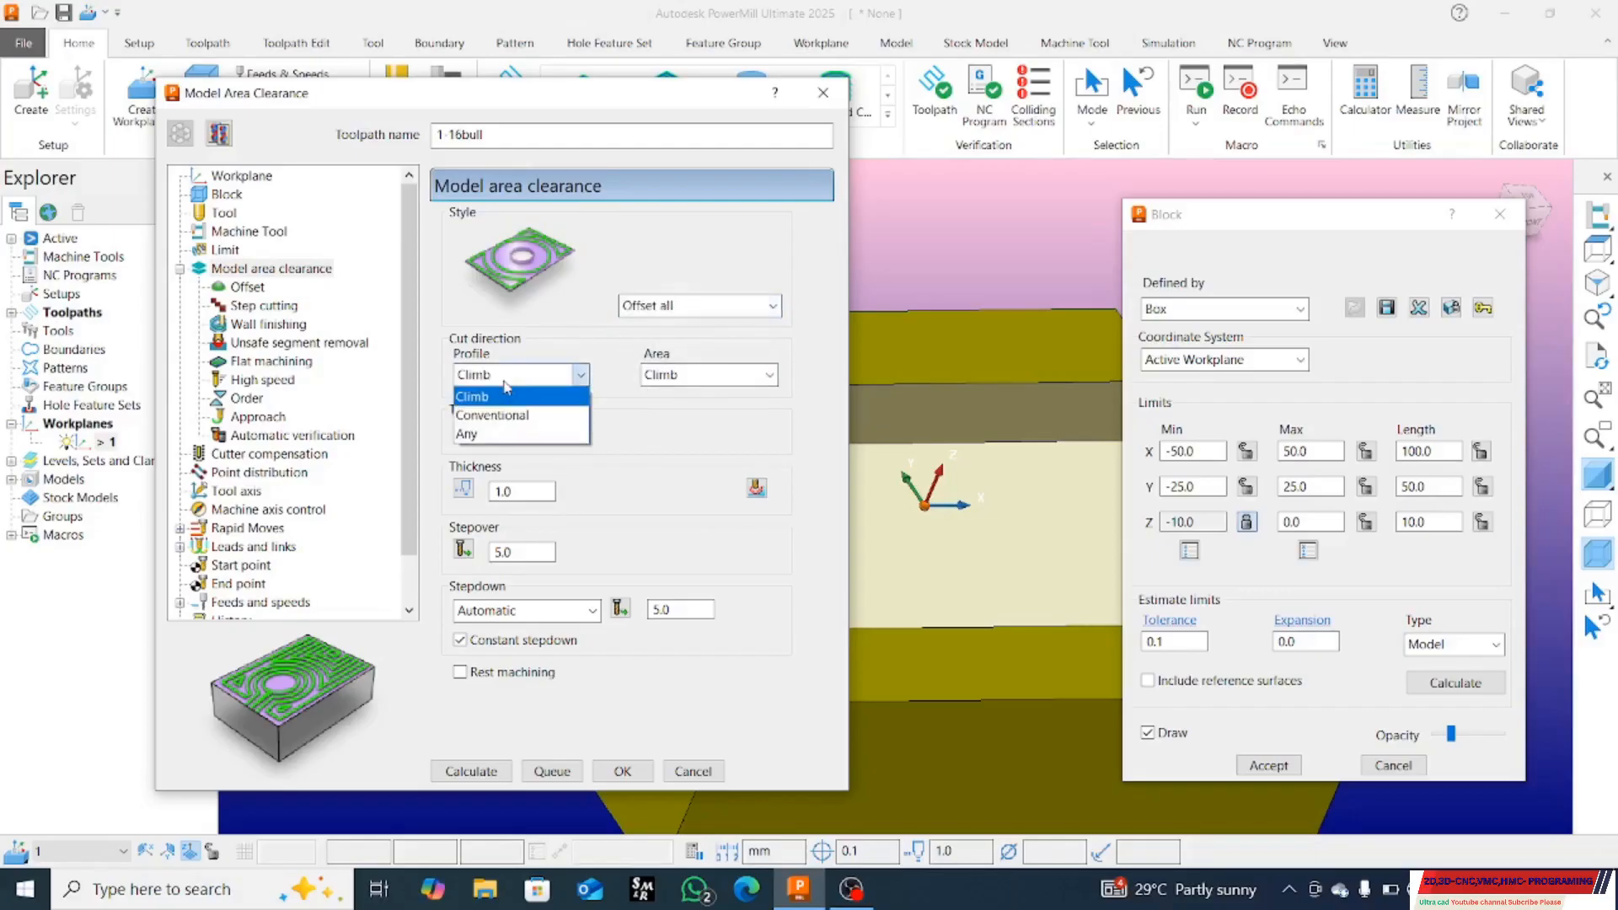
pyautogui.click(466, 433)
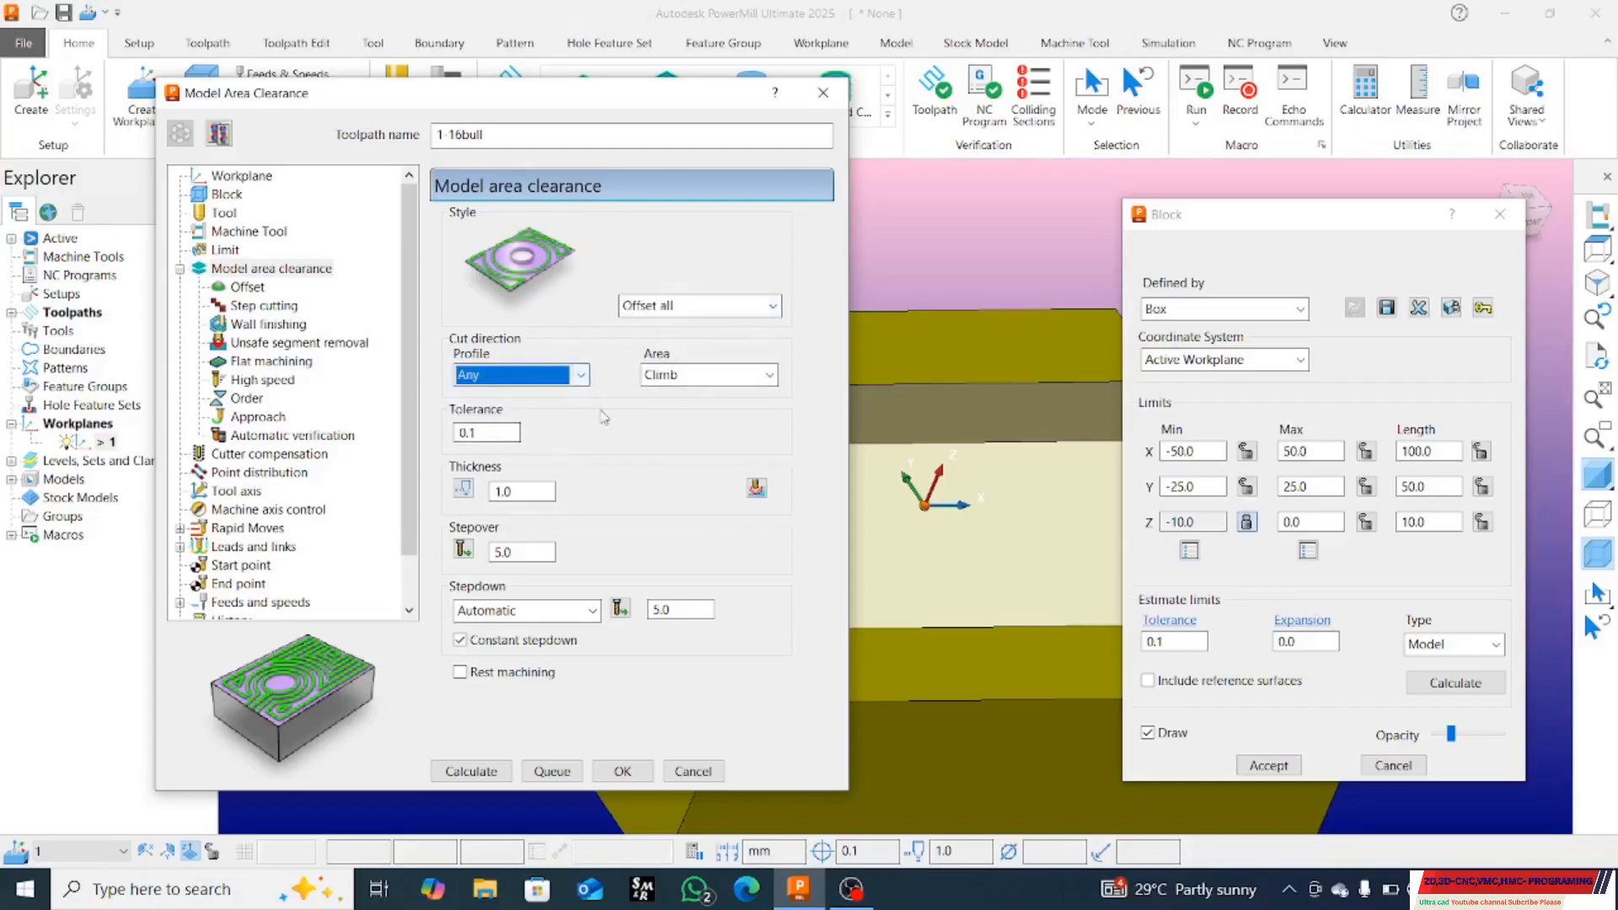
pyautogui.click(657, 376)
pyautogui.click(651, 433)
# Step: Set the toolpath's tolerance to 0.01 and its thickness to 0.02
pyautogui.click(503, 434)
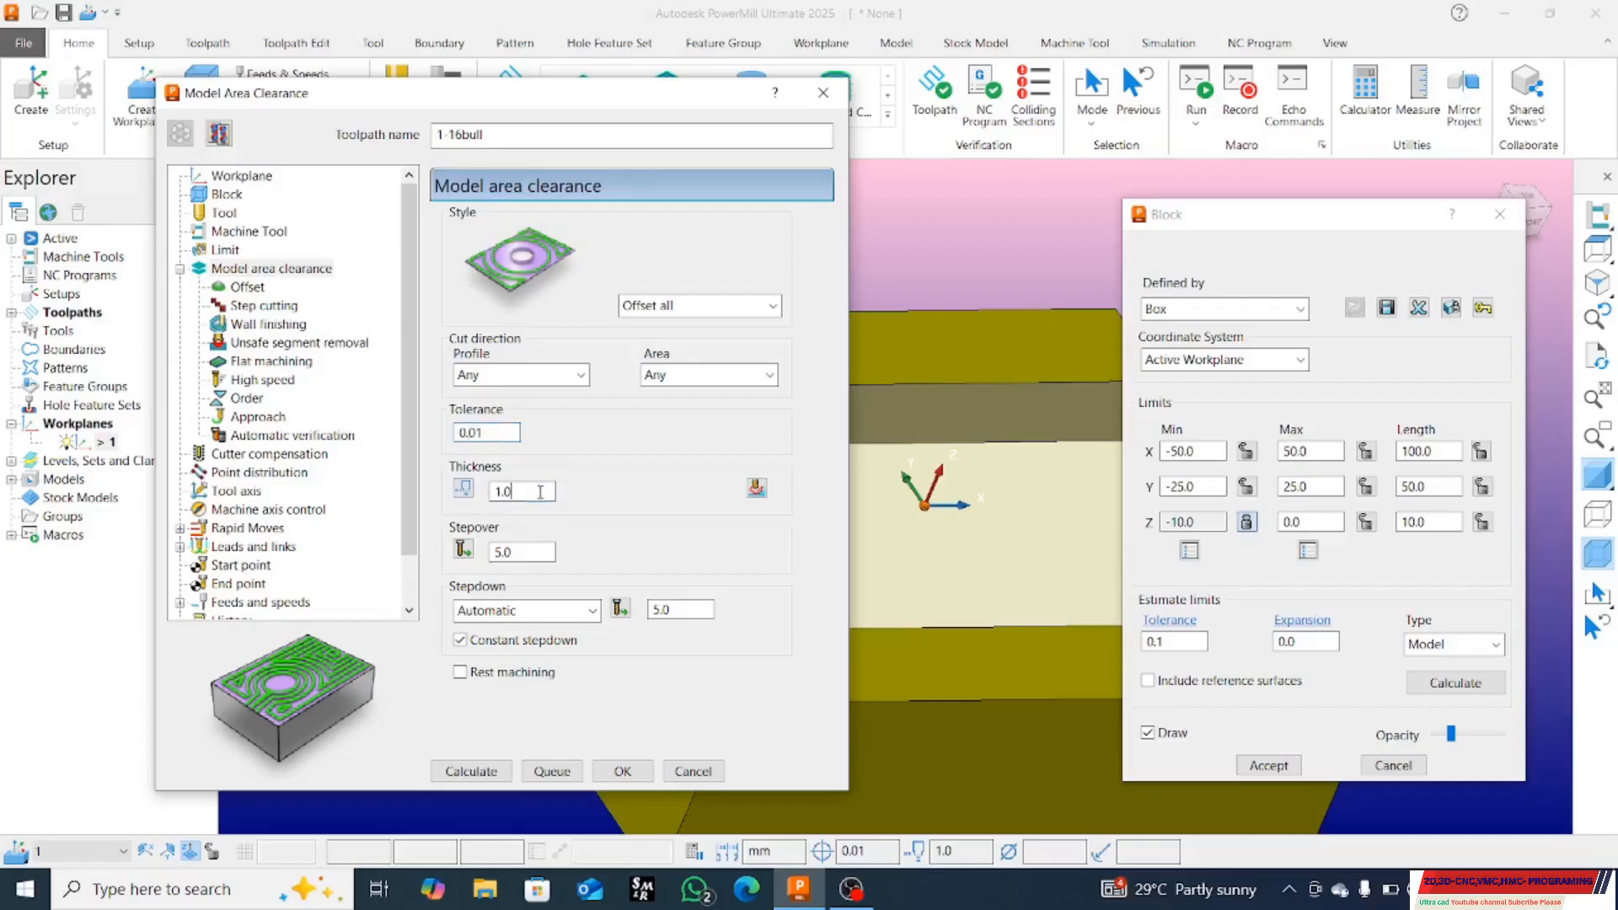
pyautogui.moveTo(543, 492); pyautogui.dragTo(472, 496)
pyautogui.write('0')
# Step: Keep the stepover at 5.0 and set the stepdown to 0.35
pyautogui.click(526, 553)
pyautogui.moveTo(491, 553); pyautogui.dragTo(548, 550)
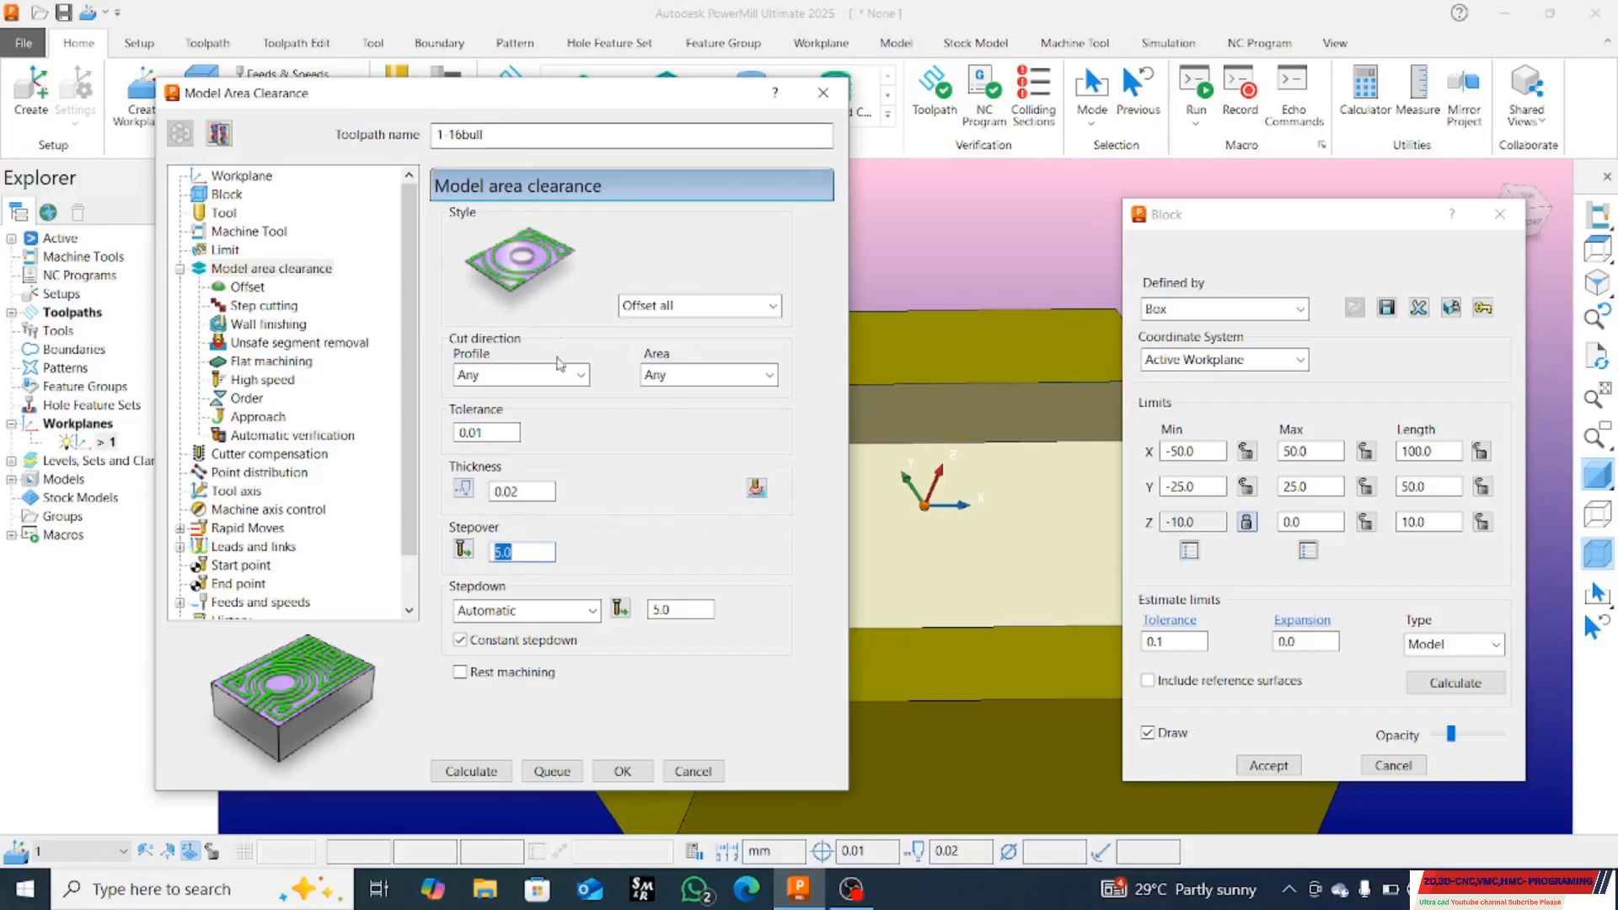
pyautogui.click(531, 551)
pyautogui.hotkey('ctrl', 'a')
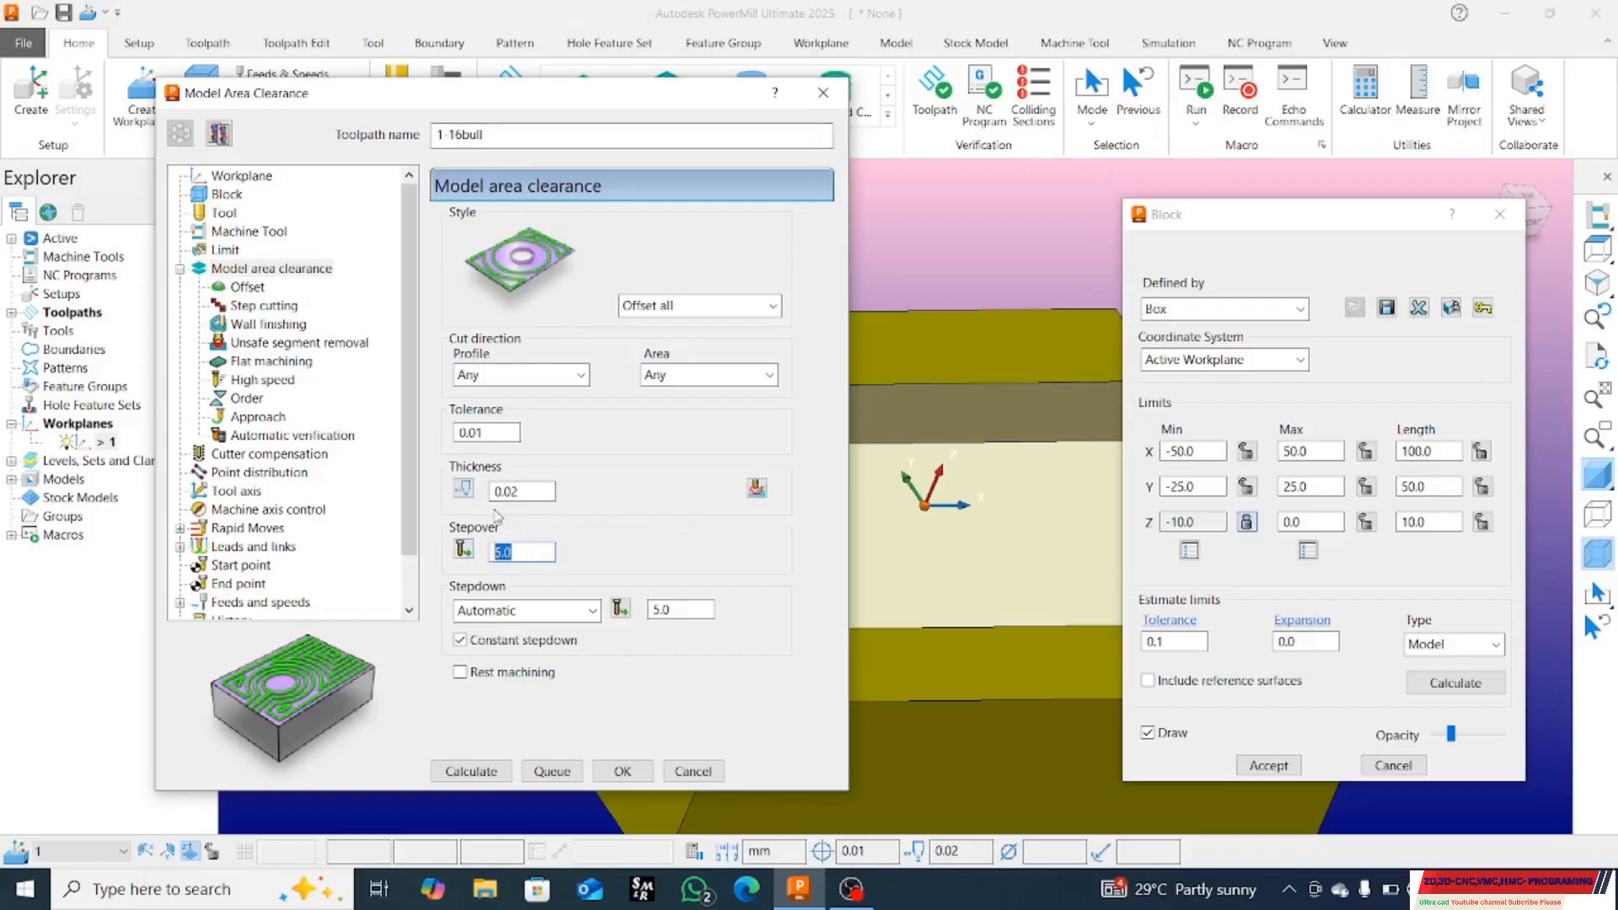
pyautogui.click(526, 552)
pyautogui.doubleClick(527, 553)
pyautogui.click(674, 612)
pyautogui.doubleClick(676, 616)
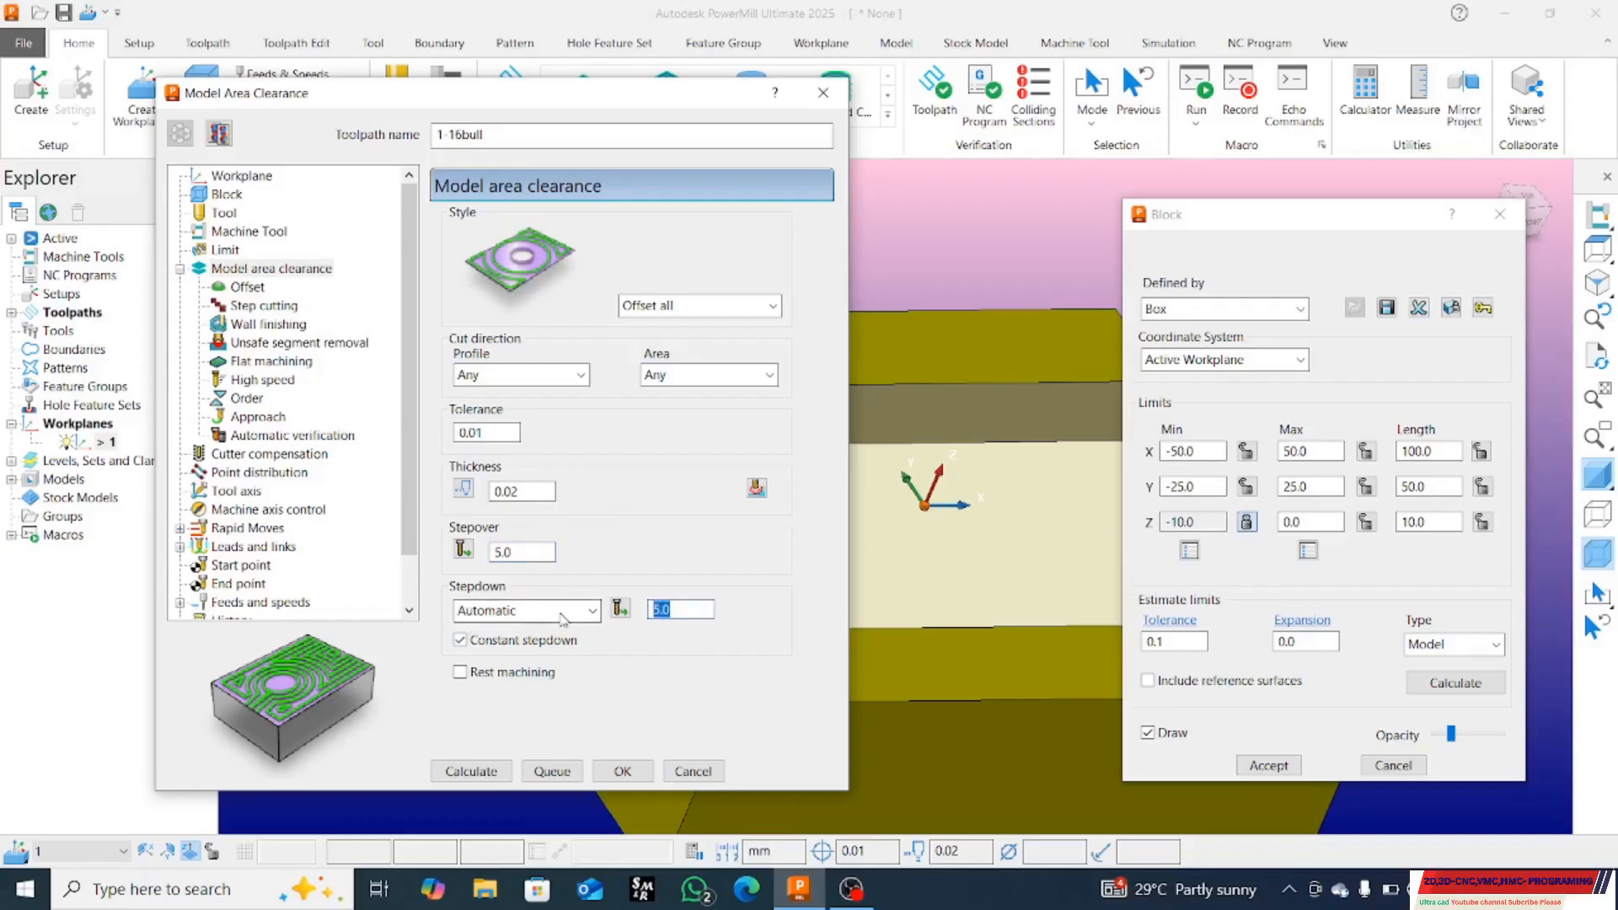
pyautogui.write('035')
# Step: Check that the toolpath uses workplane 1, and lock the maximum Z limit of its block at 0
pyautogui.click(232, 177)
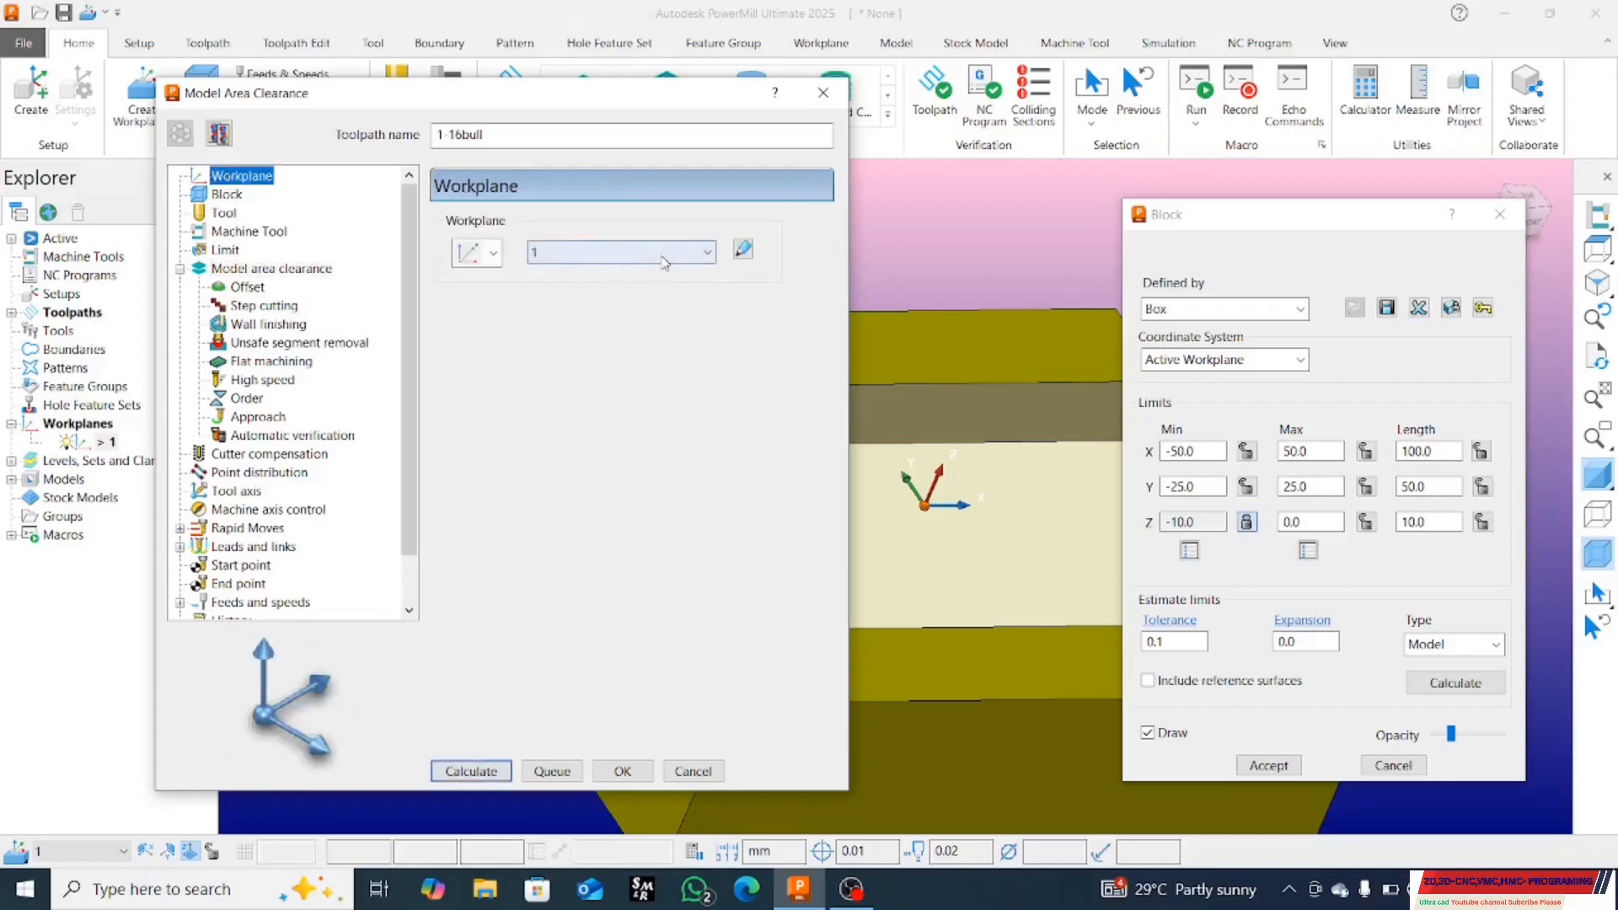
pyautogui.click(211, 194)
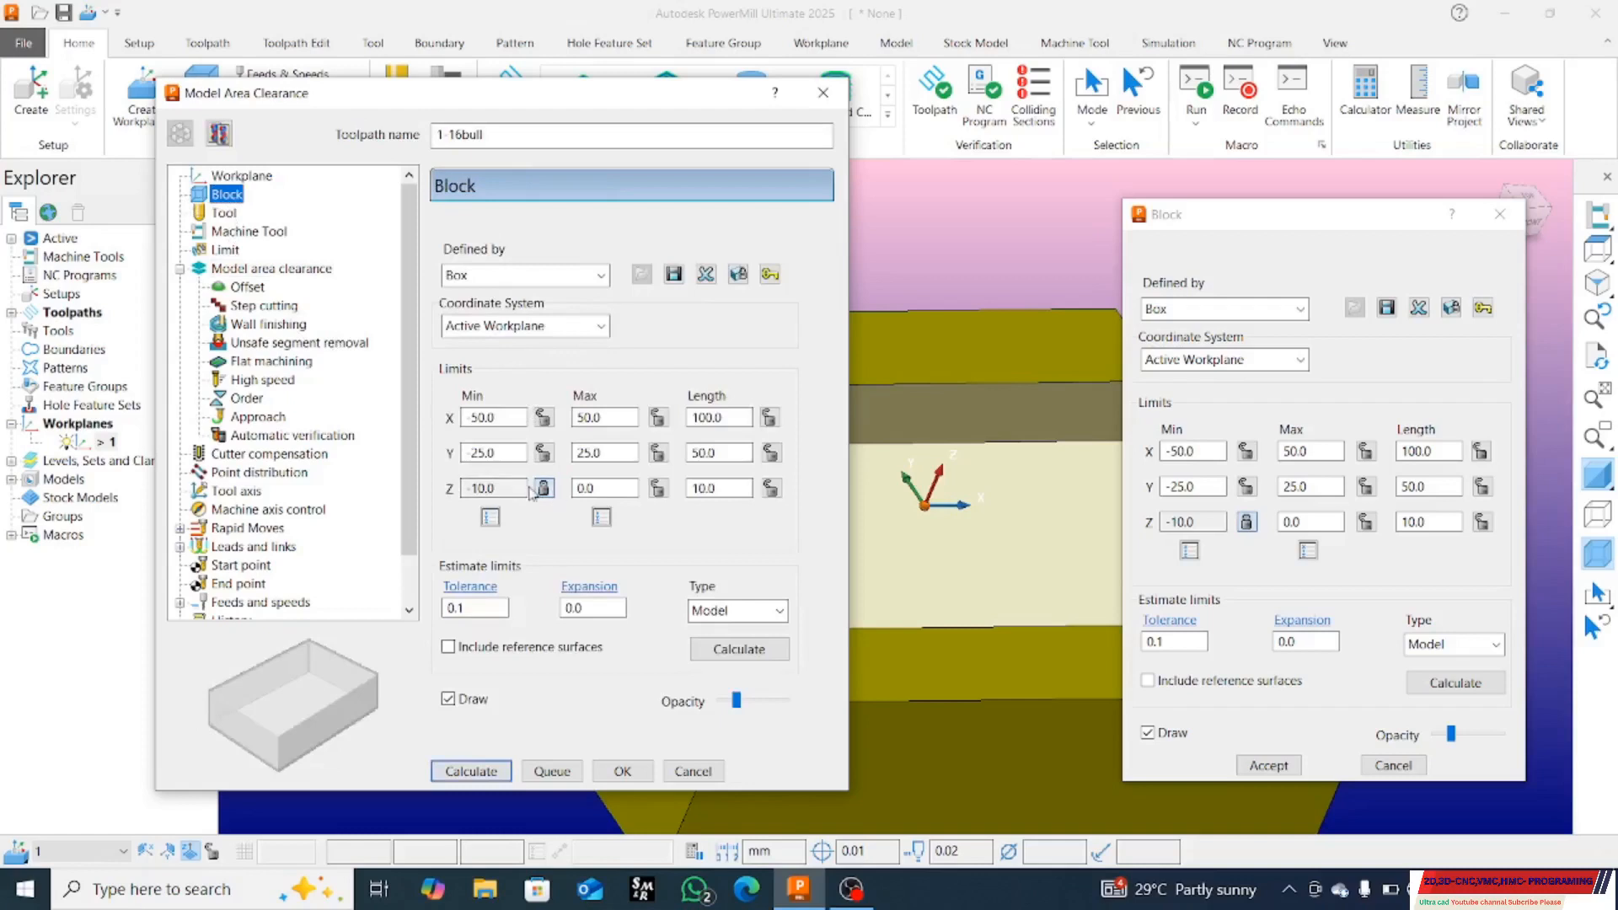
pyautogui.click(657, 488)
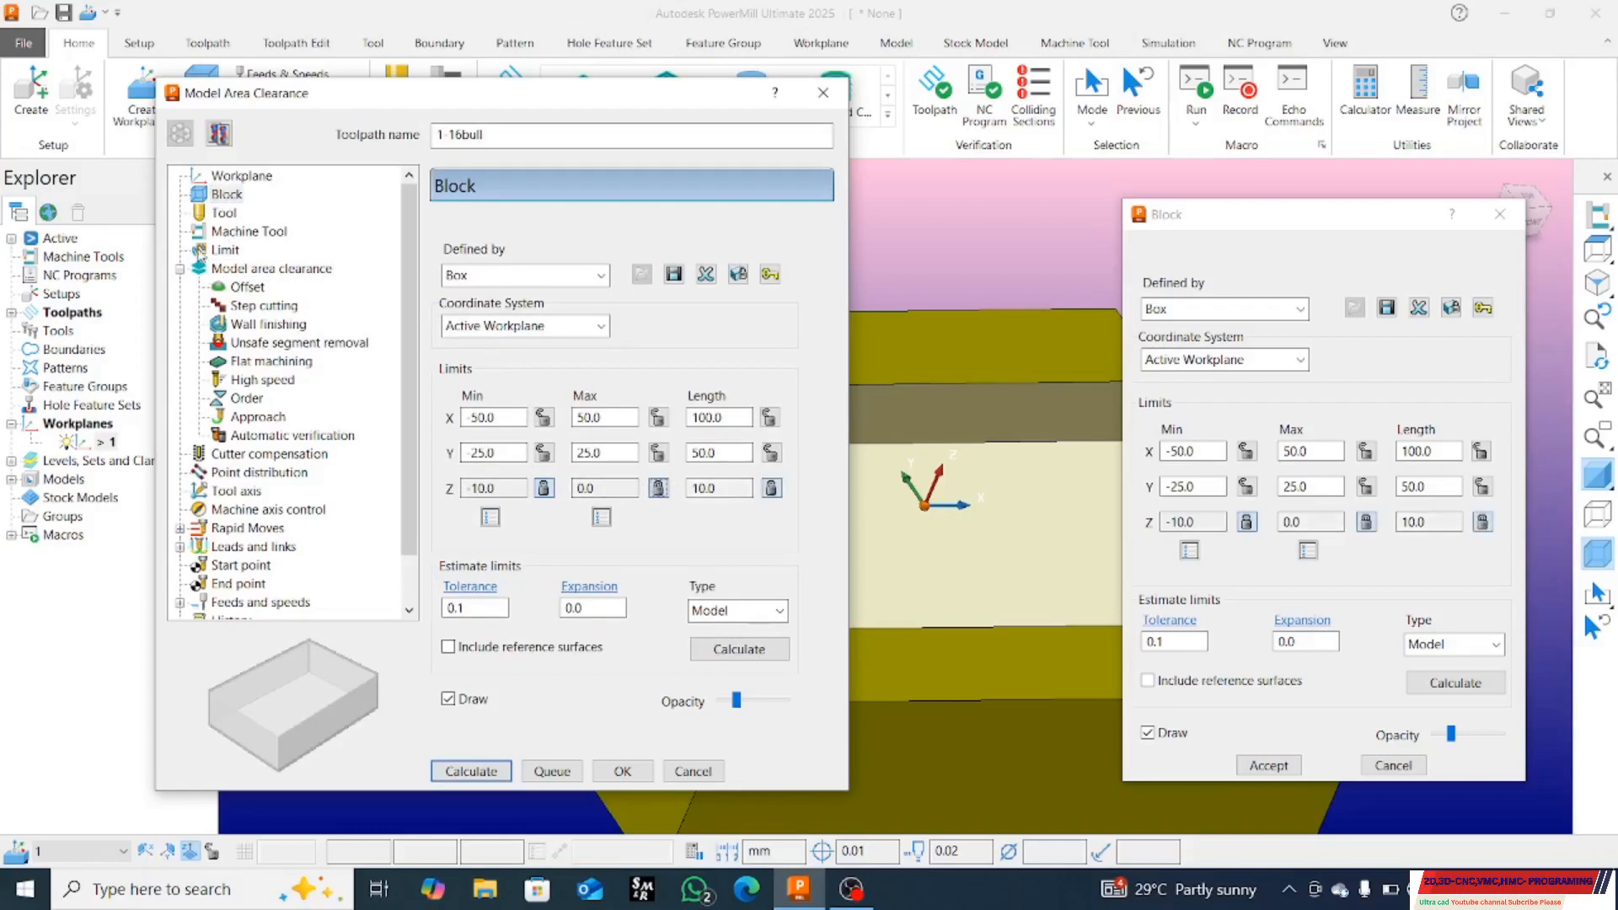
# Step: Create a tip radiused tool for the toolpath and set its diameter to 16
pyautogui.click(223, 213)
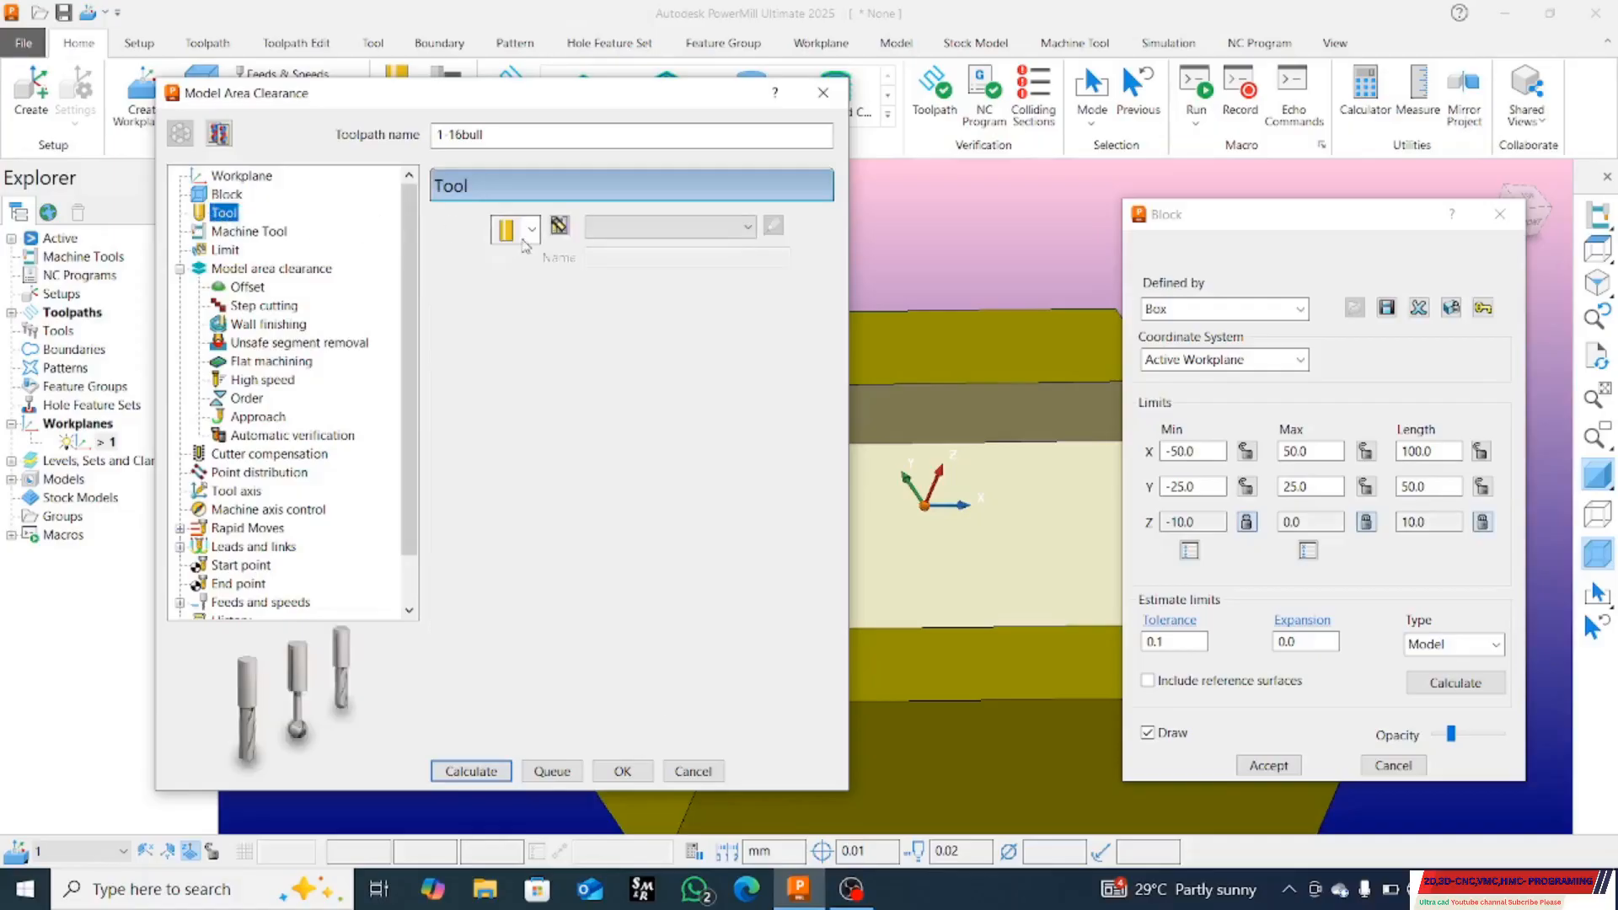
pyautogui.click(532, 228)
pyautogui.click(512, 323)
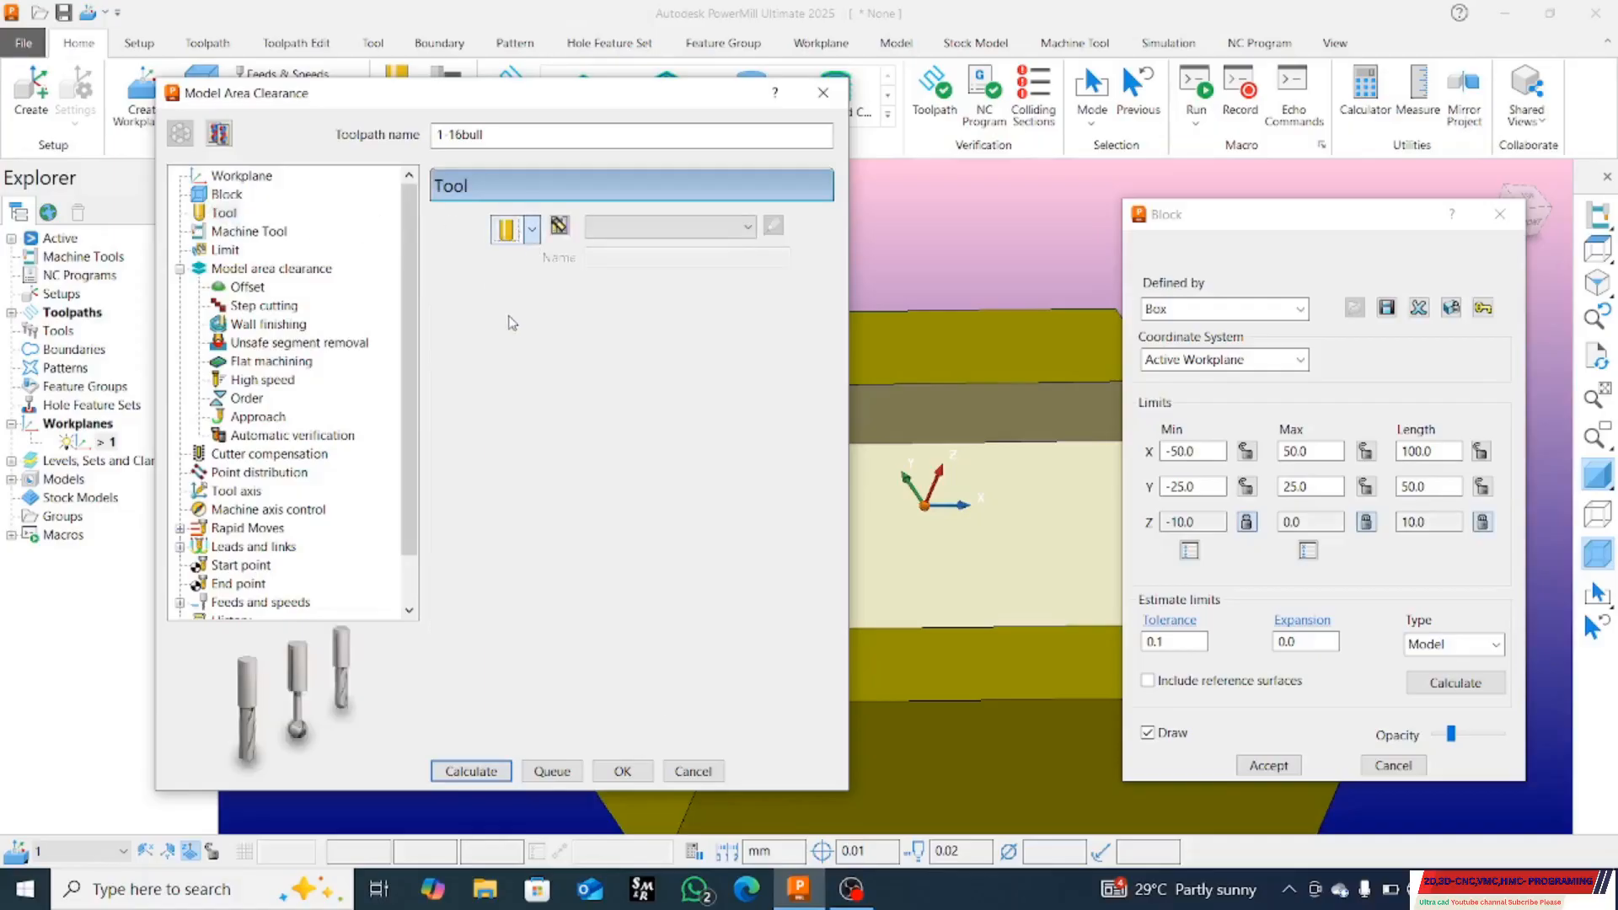
pyautogui.click(504, 228)
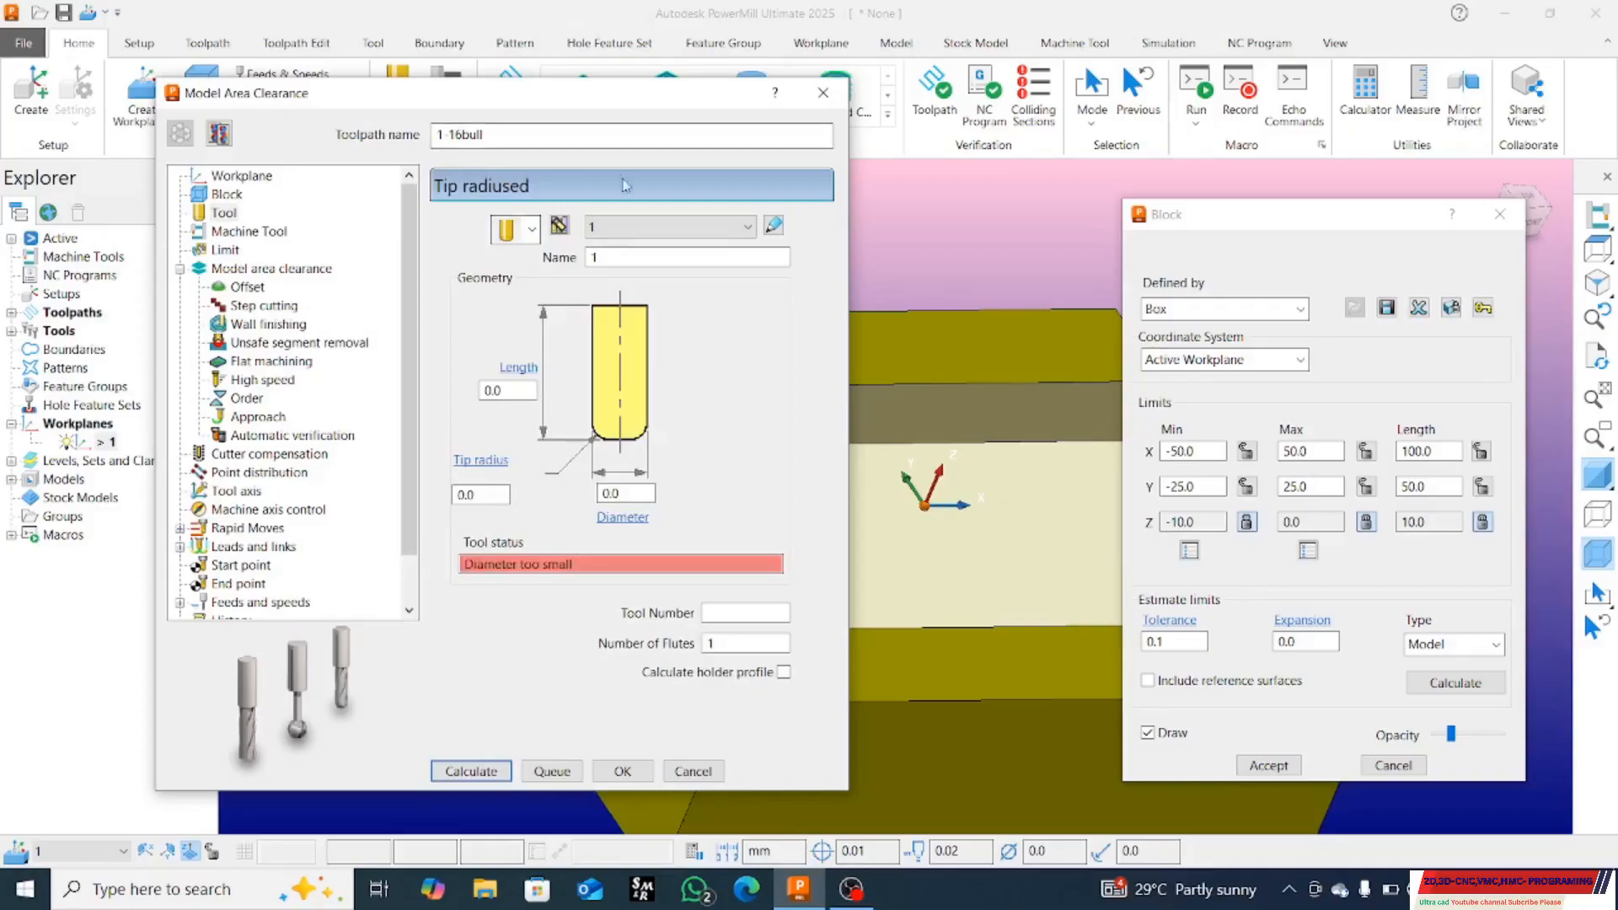
pyautogui.click(625, 493)
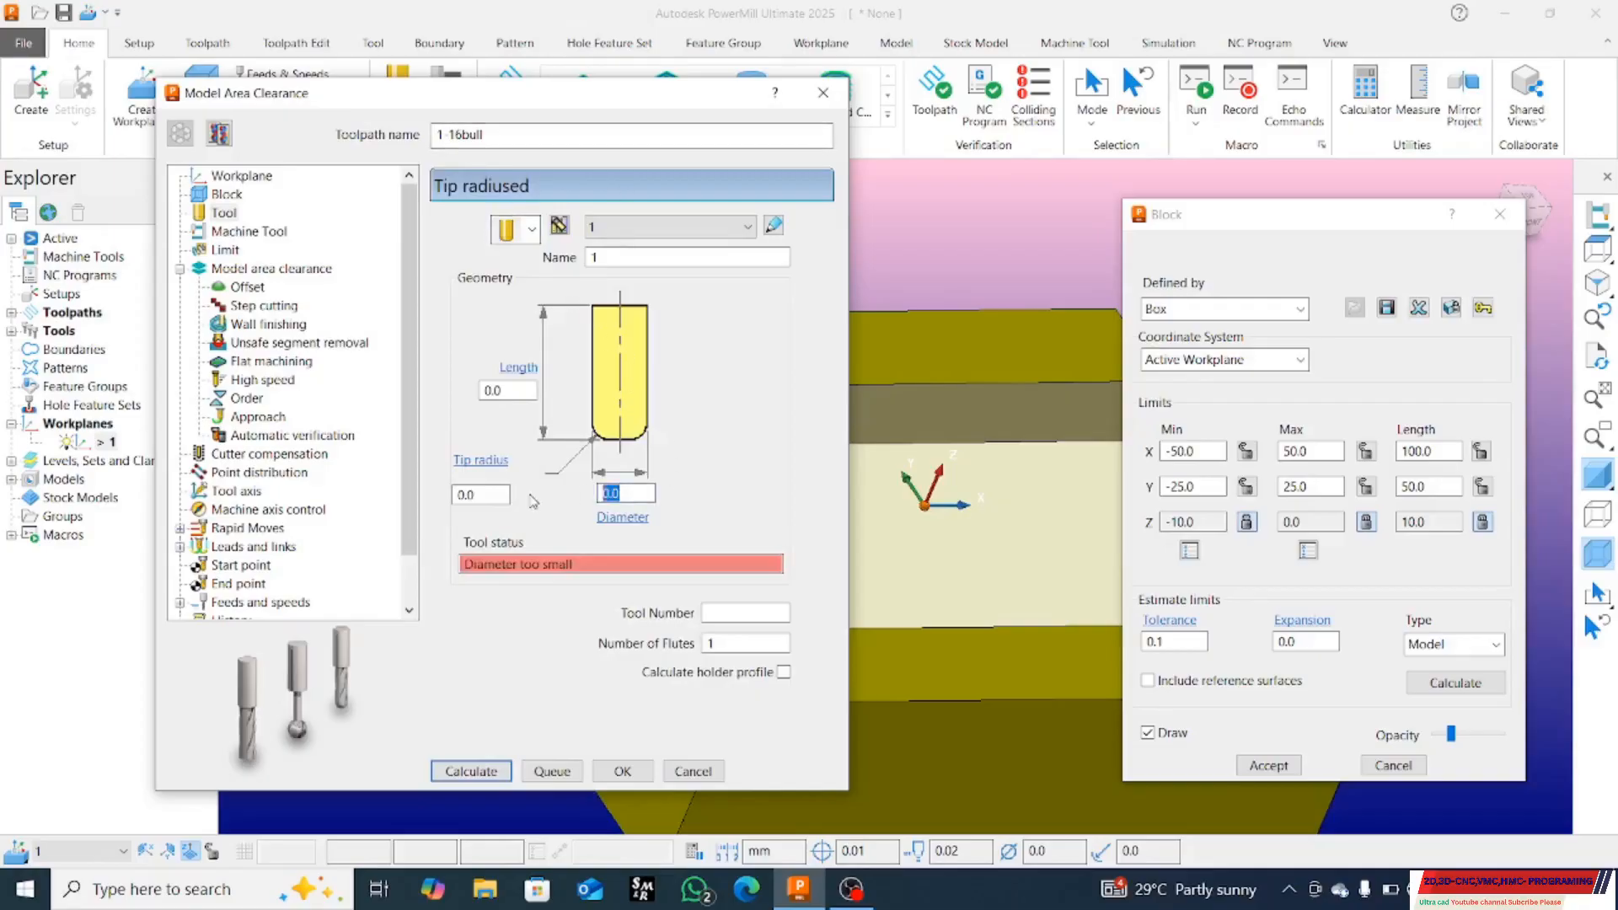
pyautogui.write('16')
pyautogui.press('Tab')
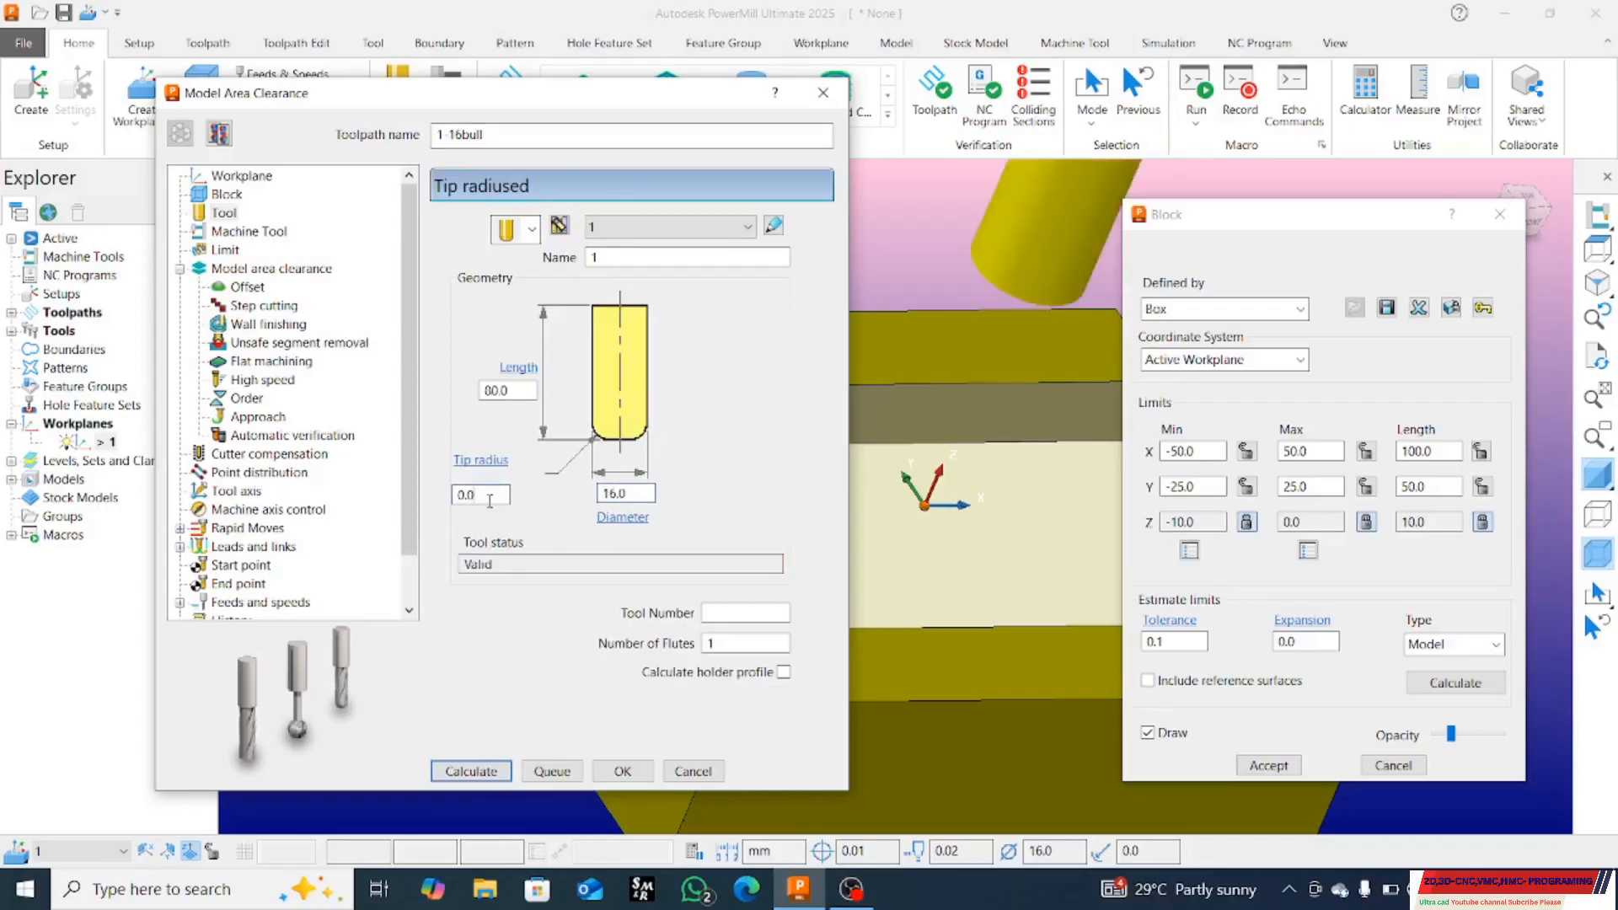
# Step: Set the tool's tip radius to 0.8 and check the toolpath's machine tool options, leaving no machine tool assigned
pyautogui.write('.')
pyautogui.click(257, 269)
pyautogui.click(225, 251)
pyautogui.click(249, 232)
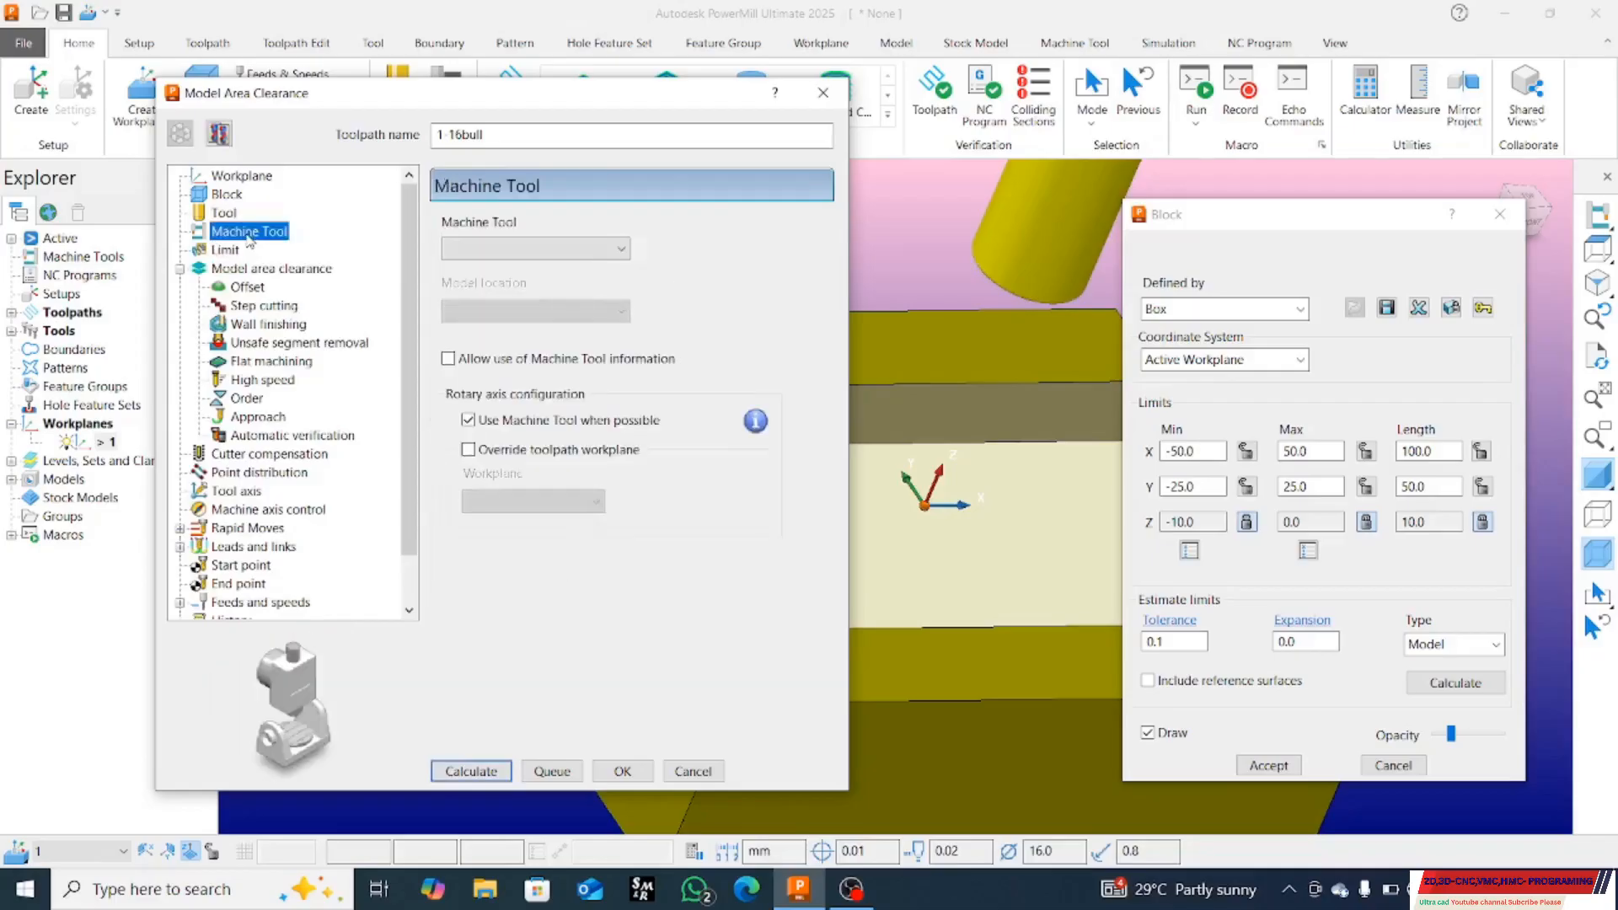
pyautogui.click(539, 247)
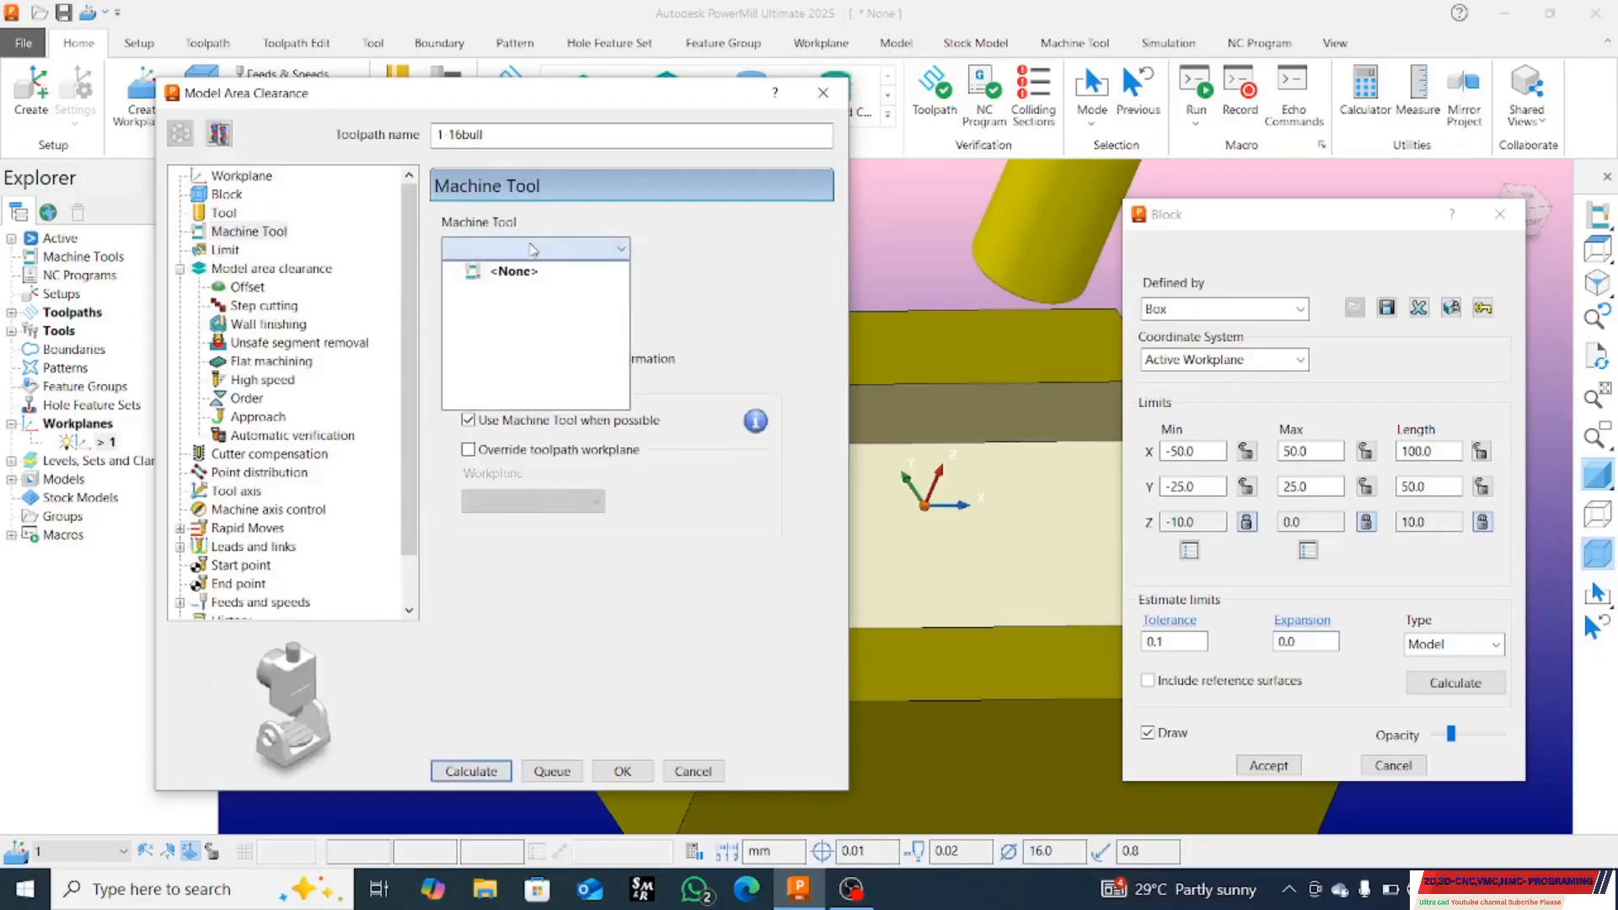
pyautogui.click(665, 229)
# Step: Review the toolpath's limit, offset, flat machining, cutter compensation, point distribution and machine axis control settings
pyautogui.click(219, 251)
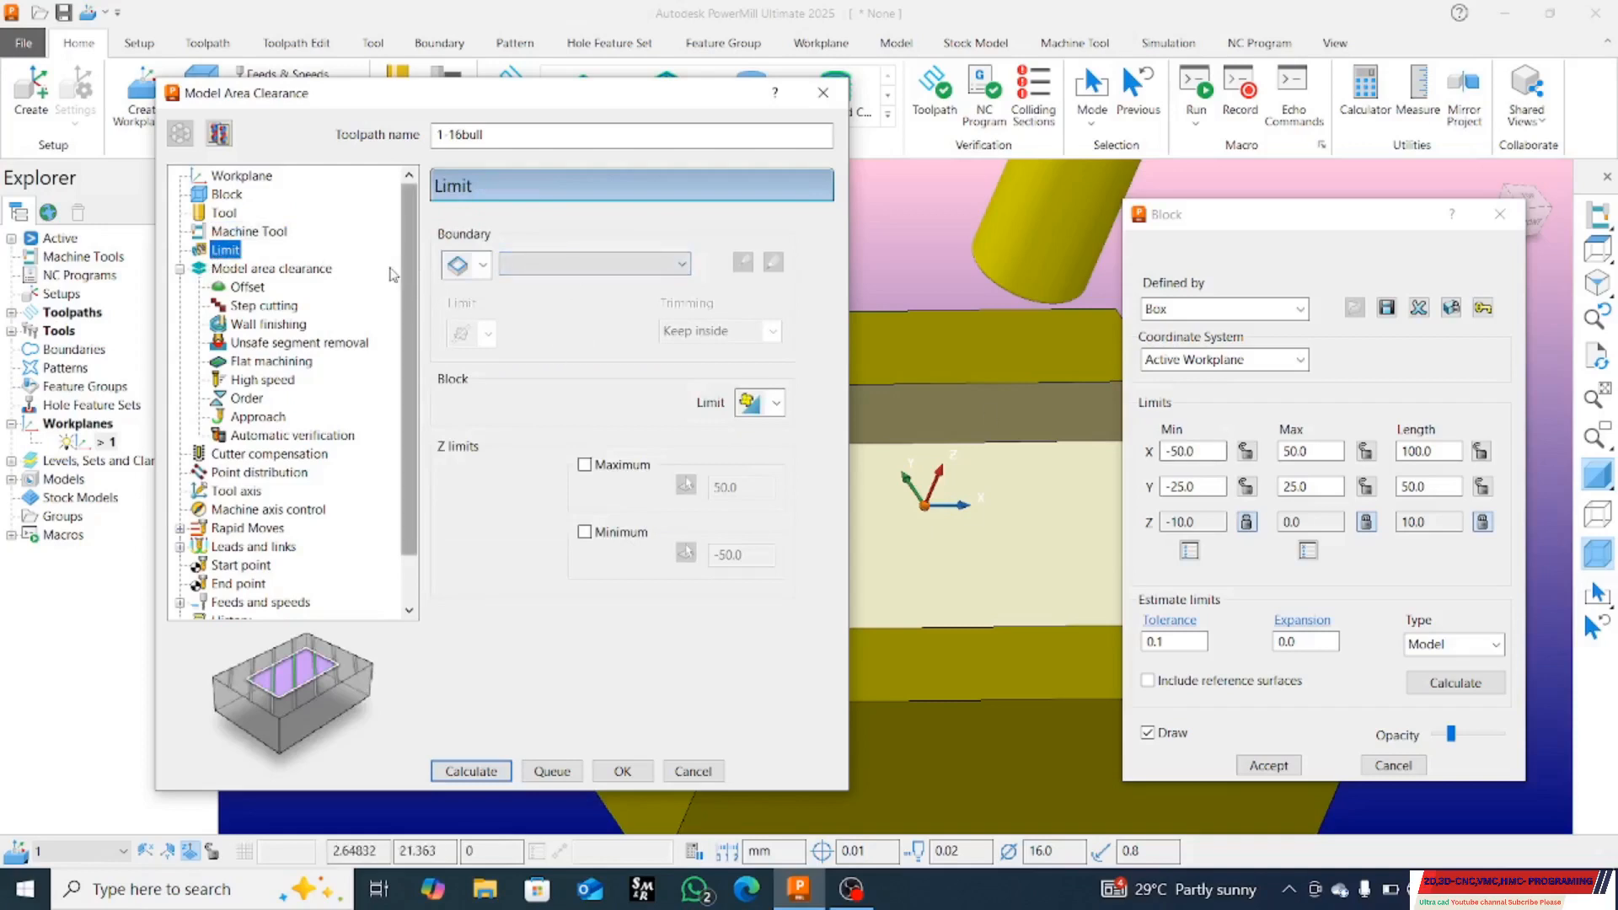
pyautogui.click(278, 268)
pyautogui.click(251, 288)
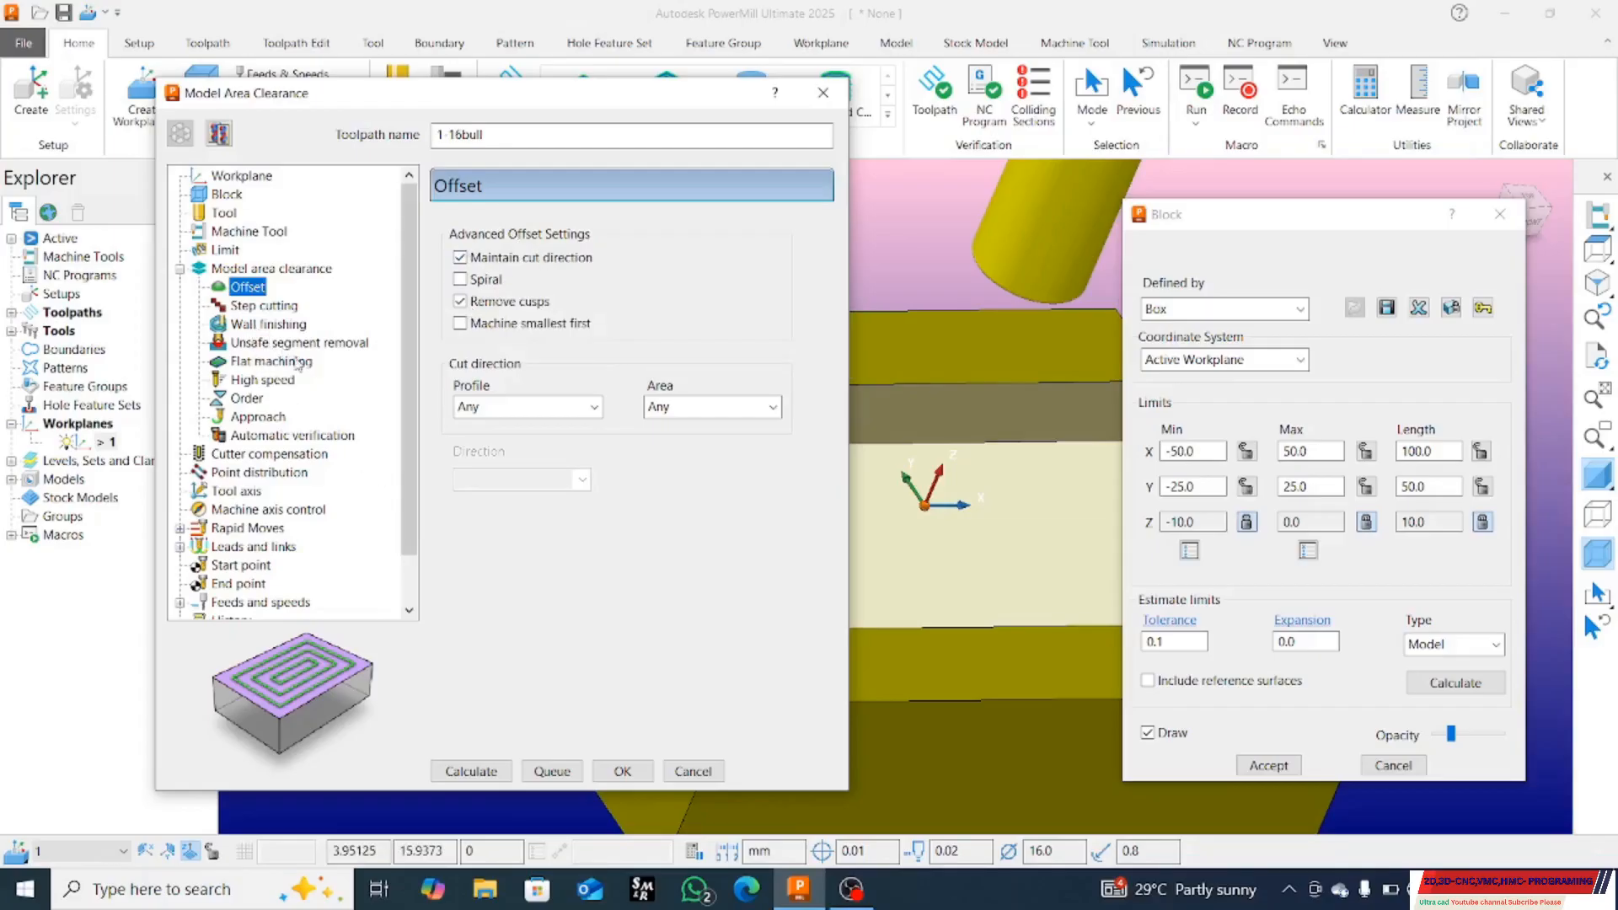
pyautogui.click(278, 361)
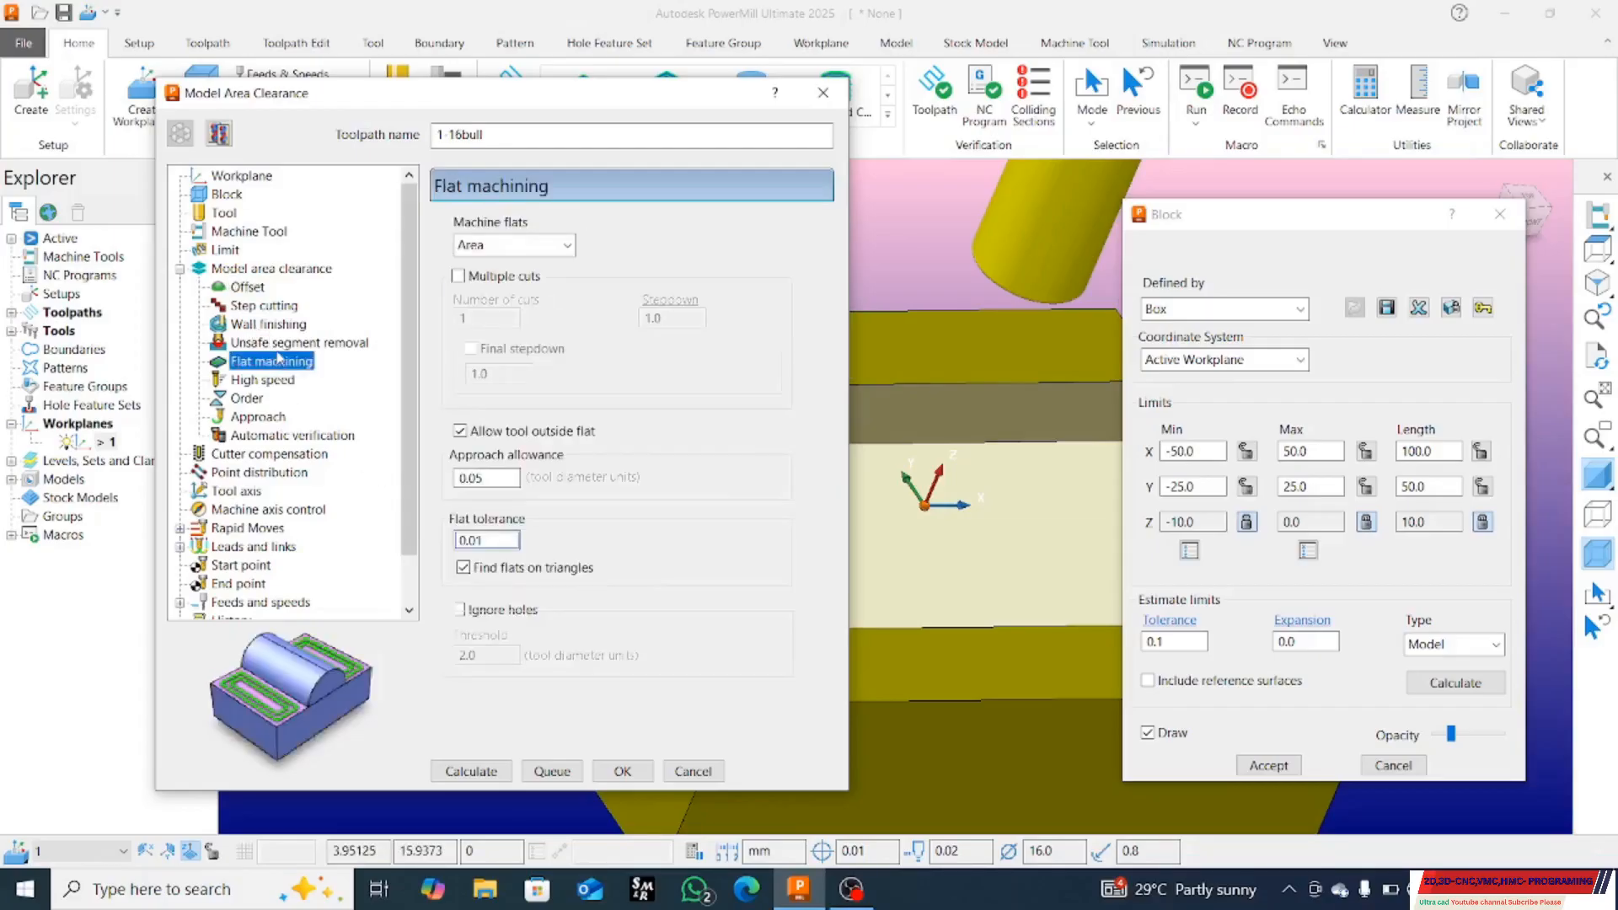
pyautogui.click(233, 458)
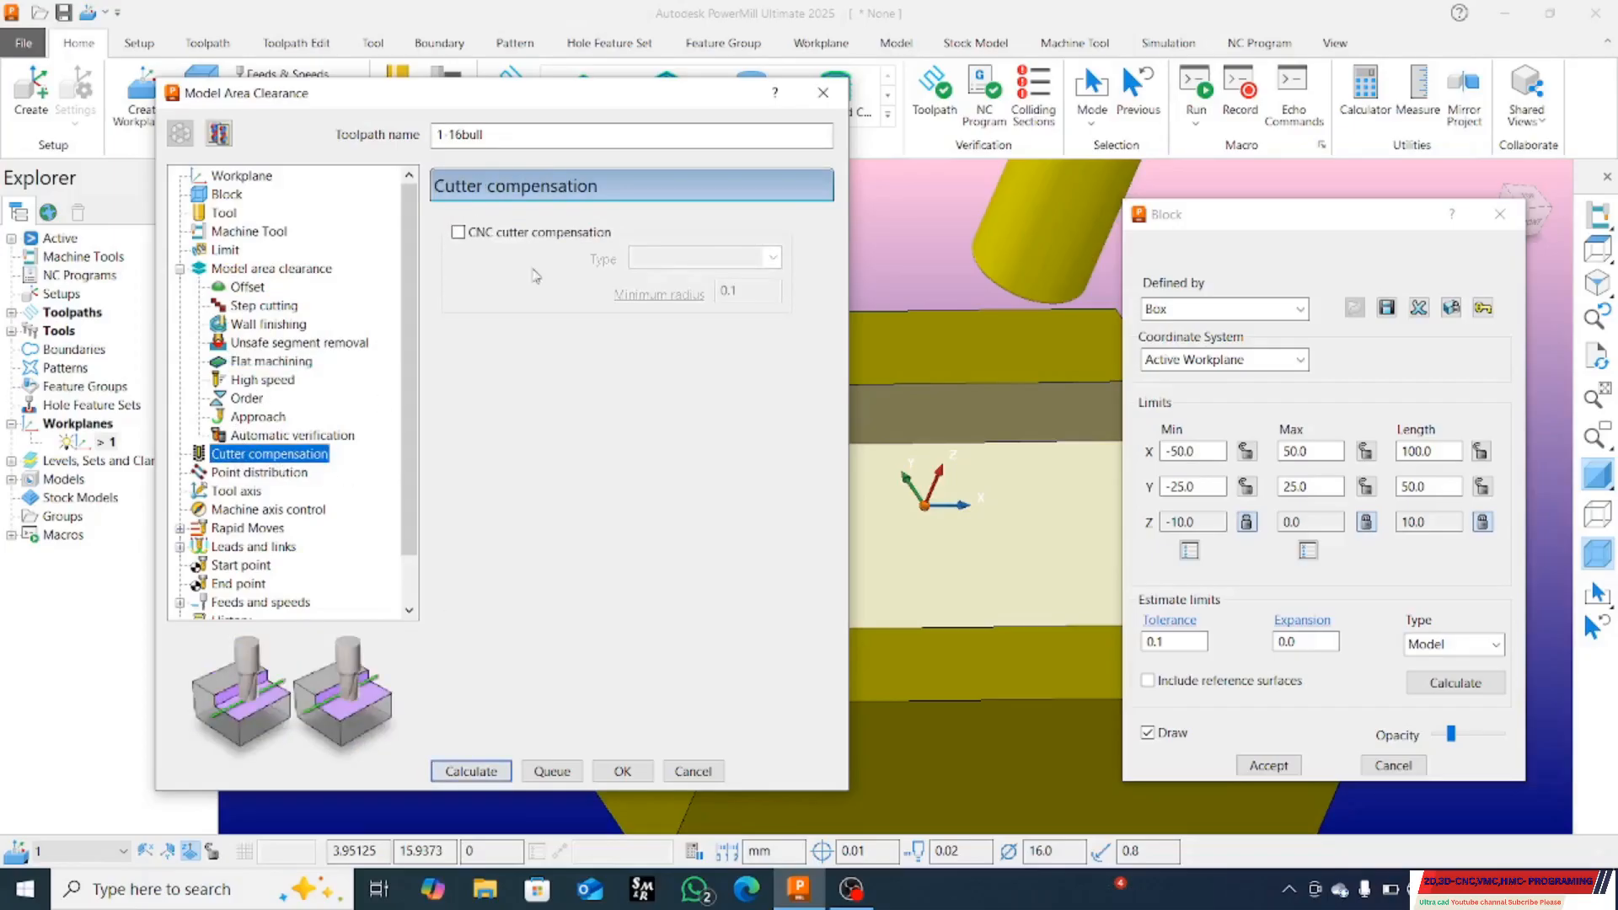
pyautogui.click(259, 473)
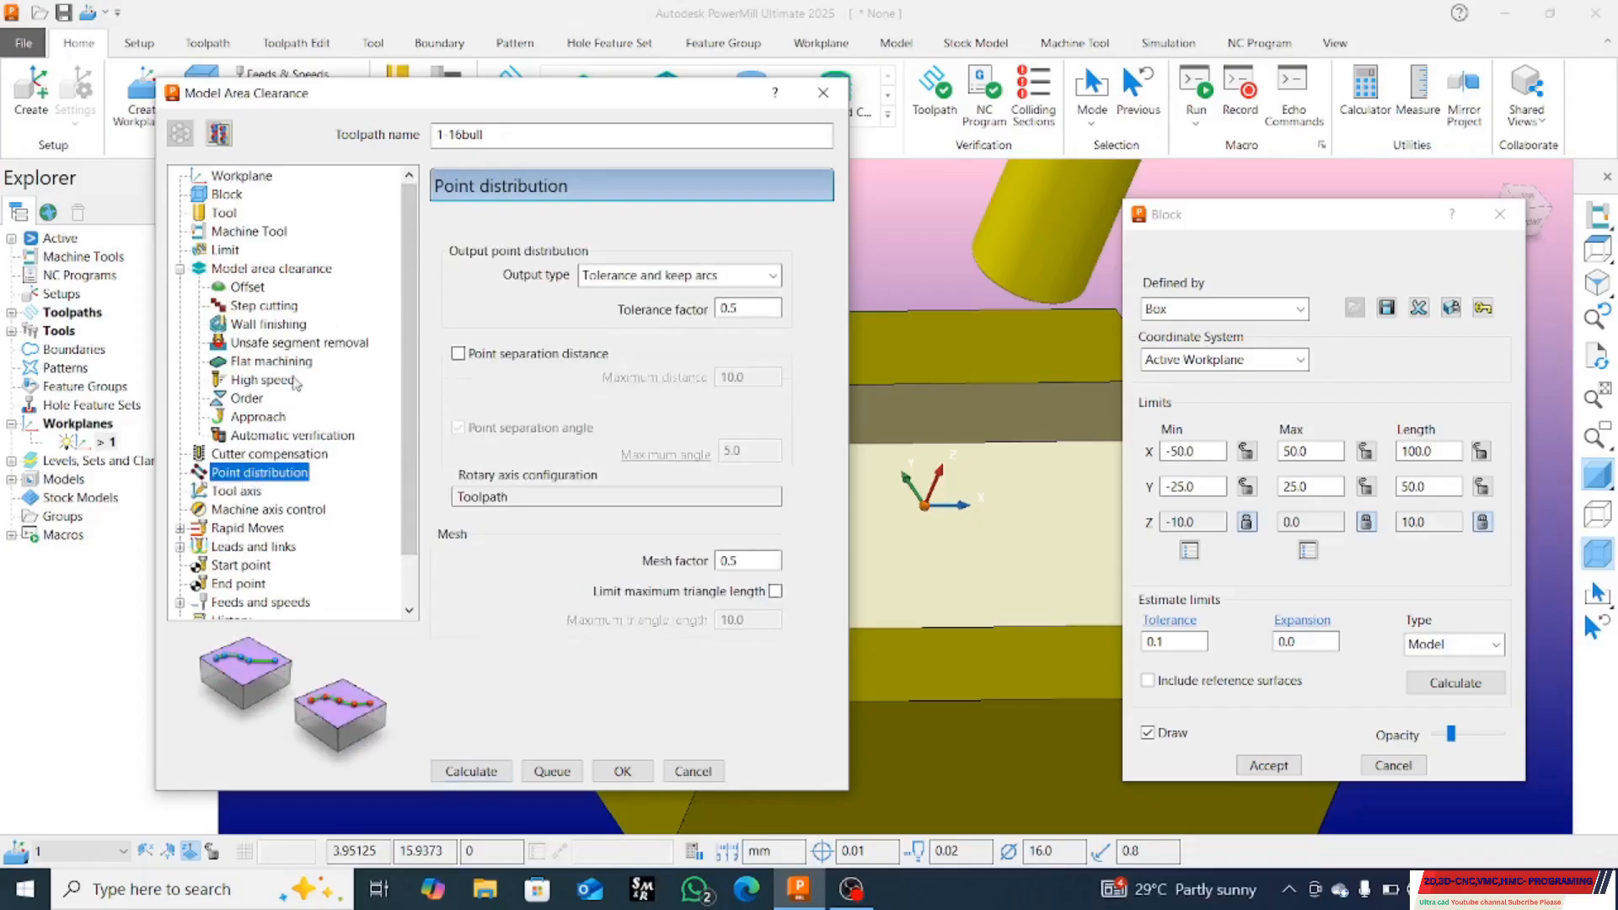
pyautogui.click(246, 456)
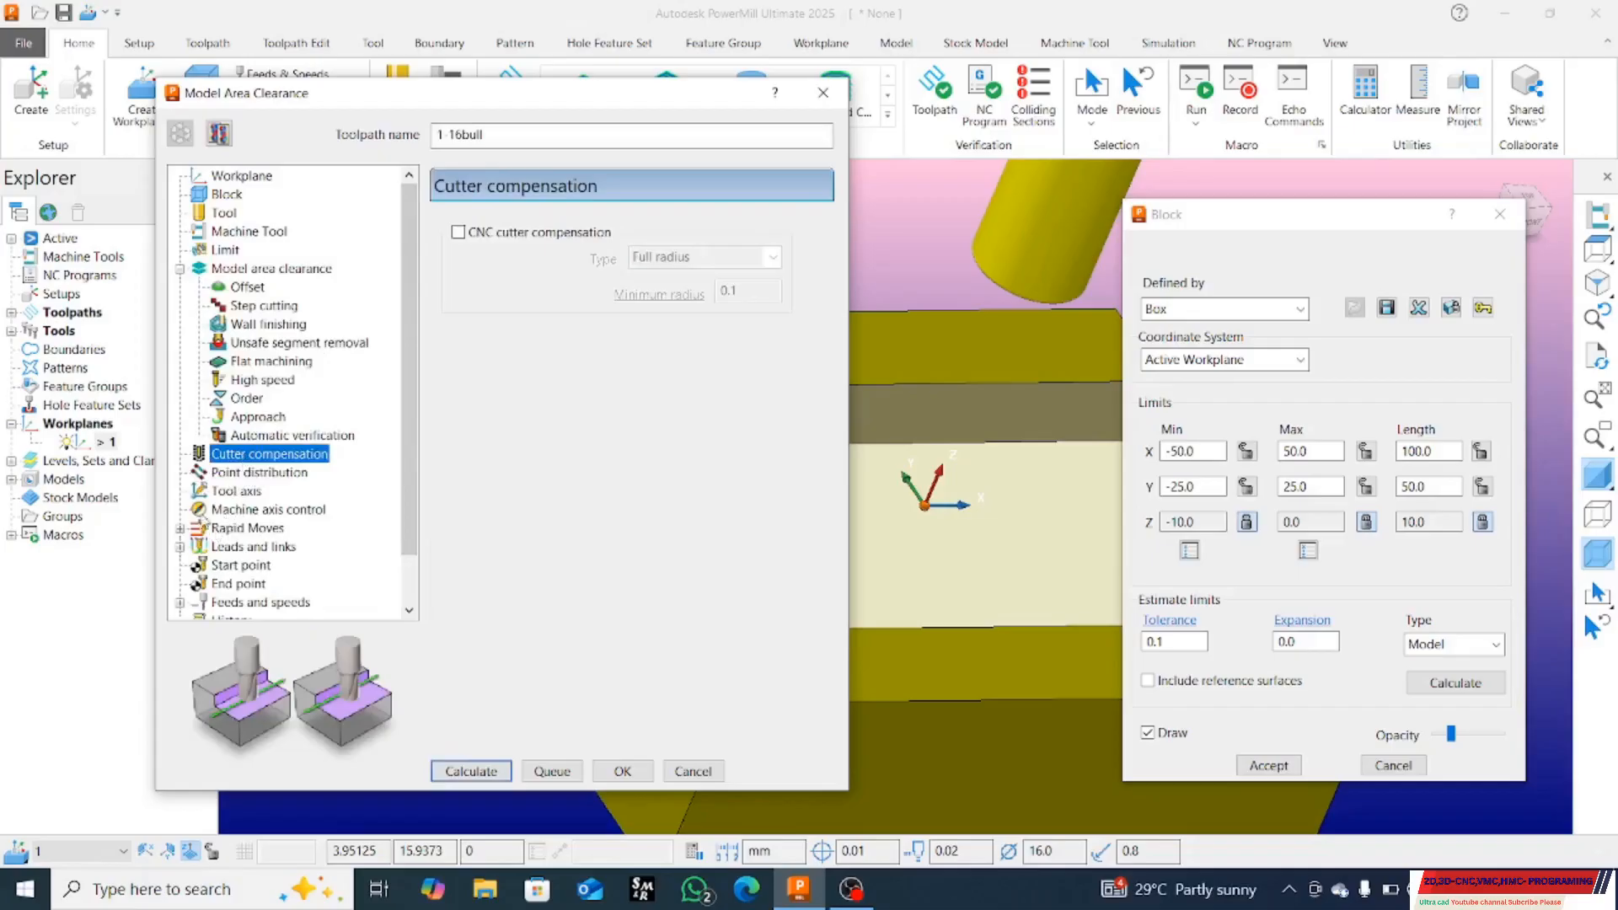
pyautogui.click(249, 475)
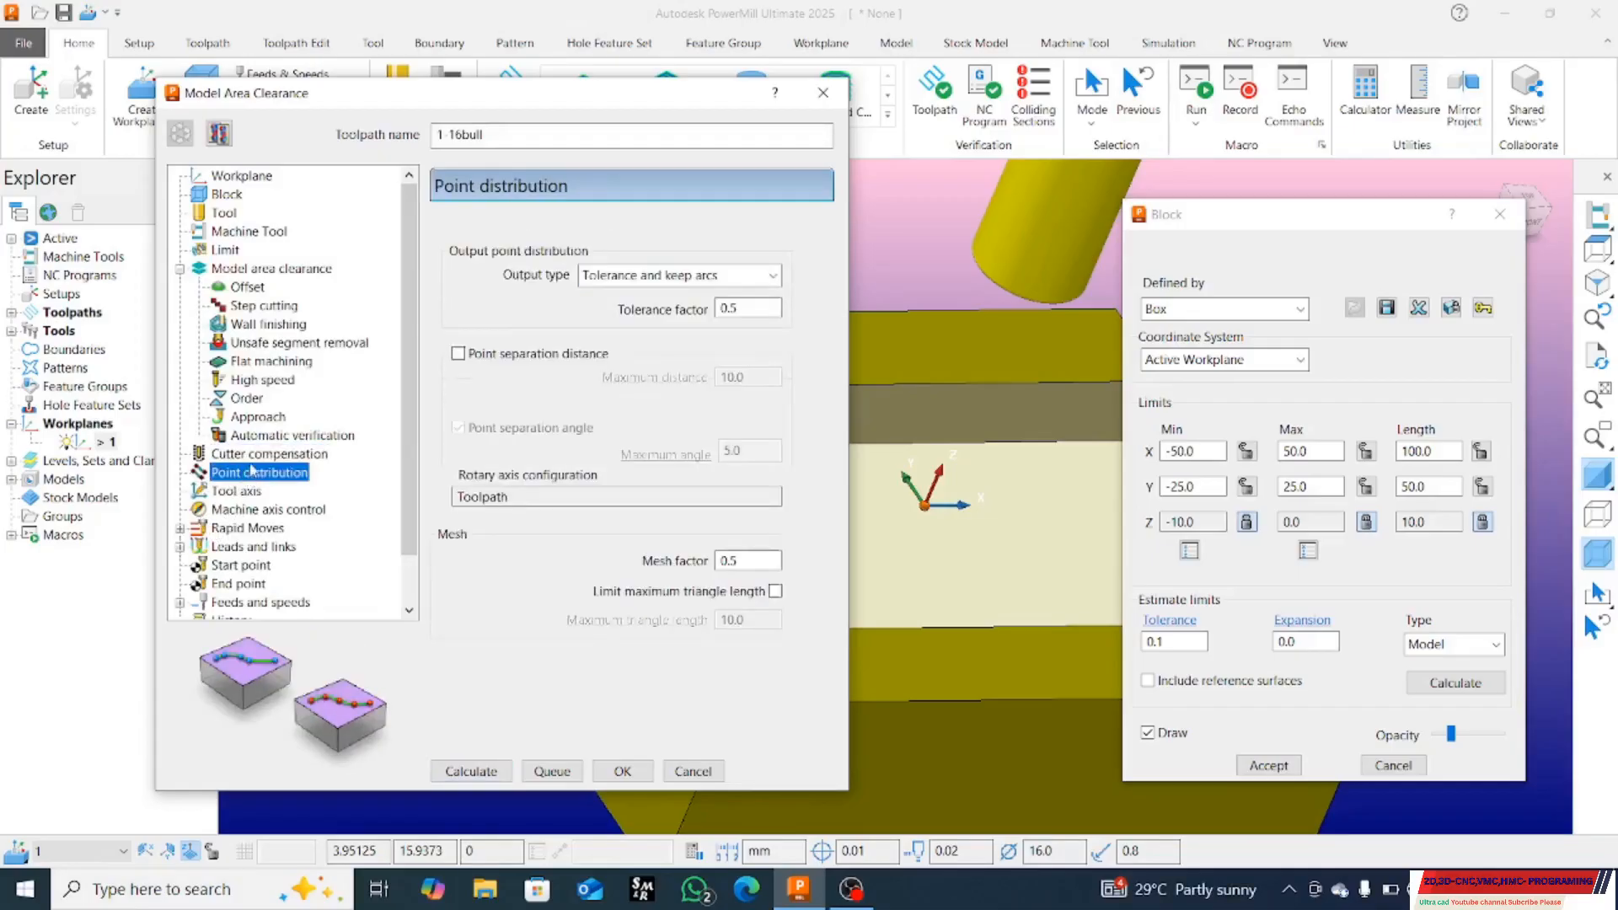
pyautogui.click(254, 455)
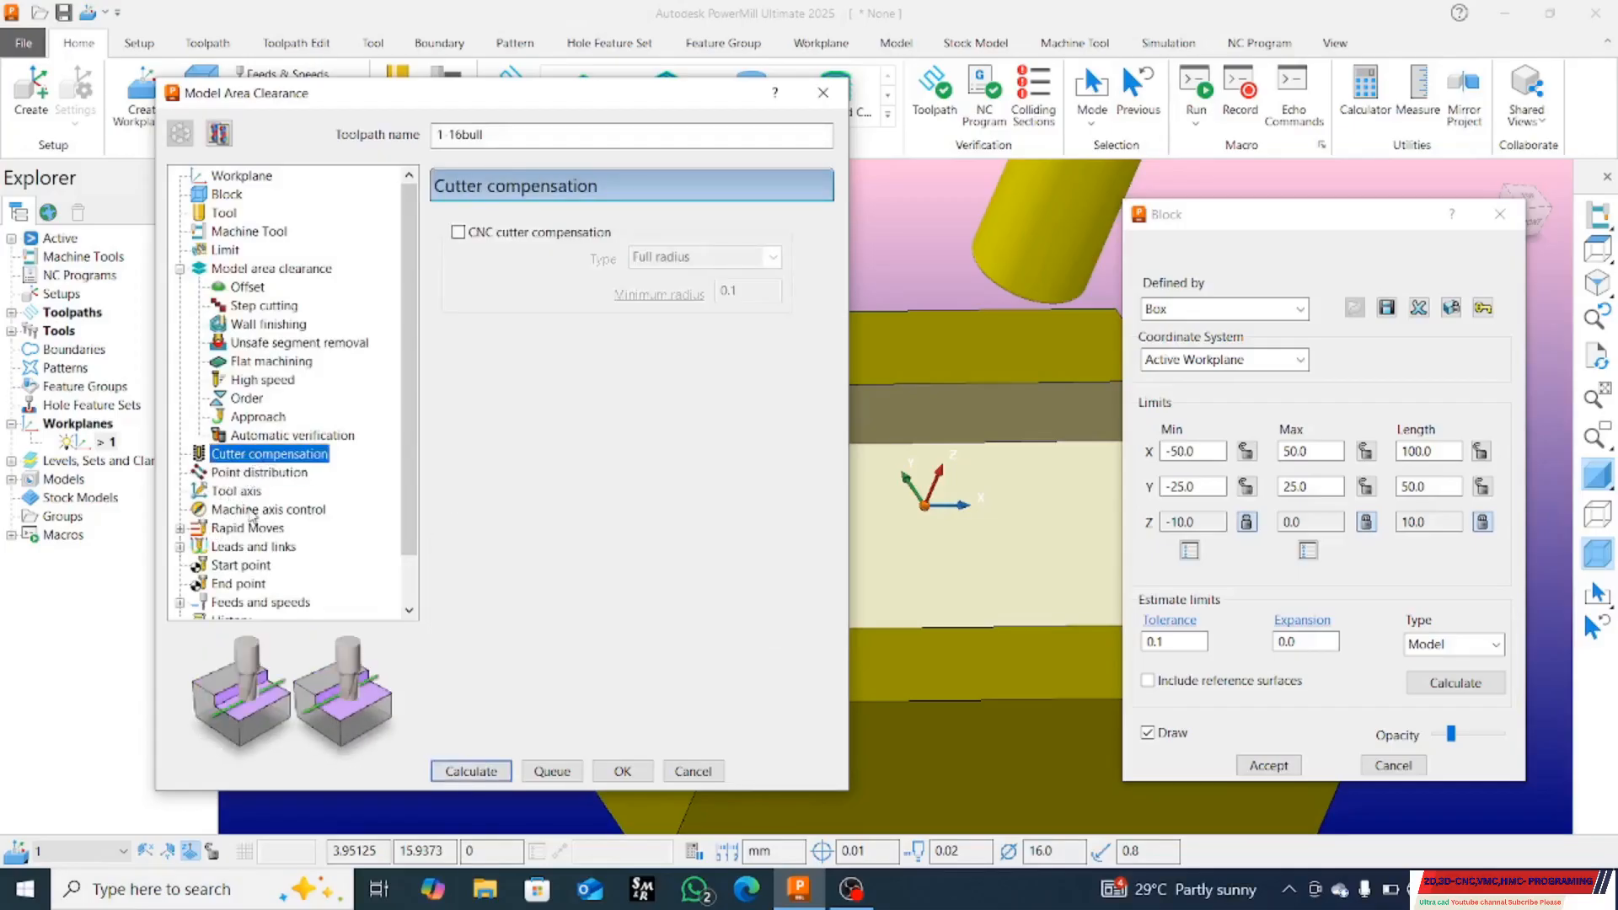
pyautogui.click(252, 510)
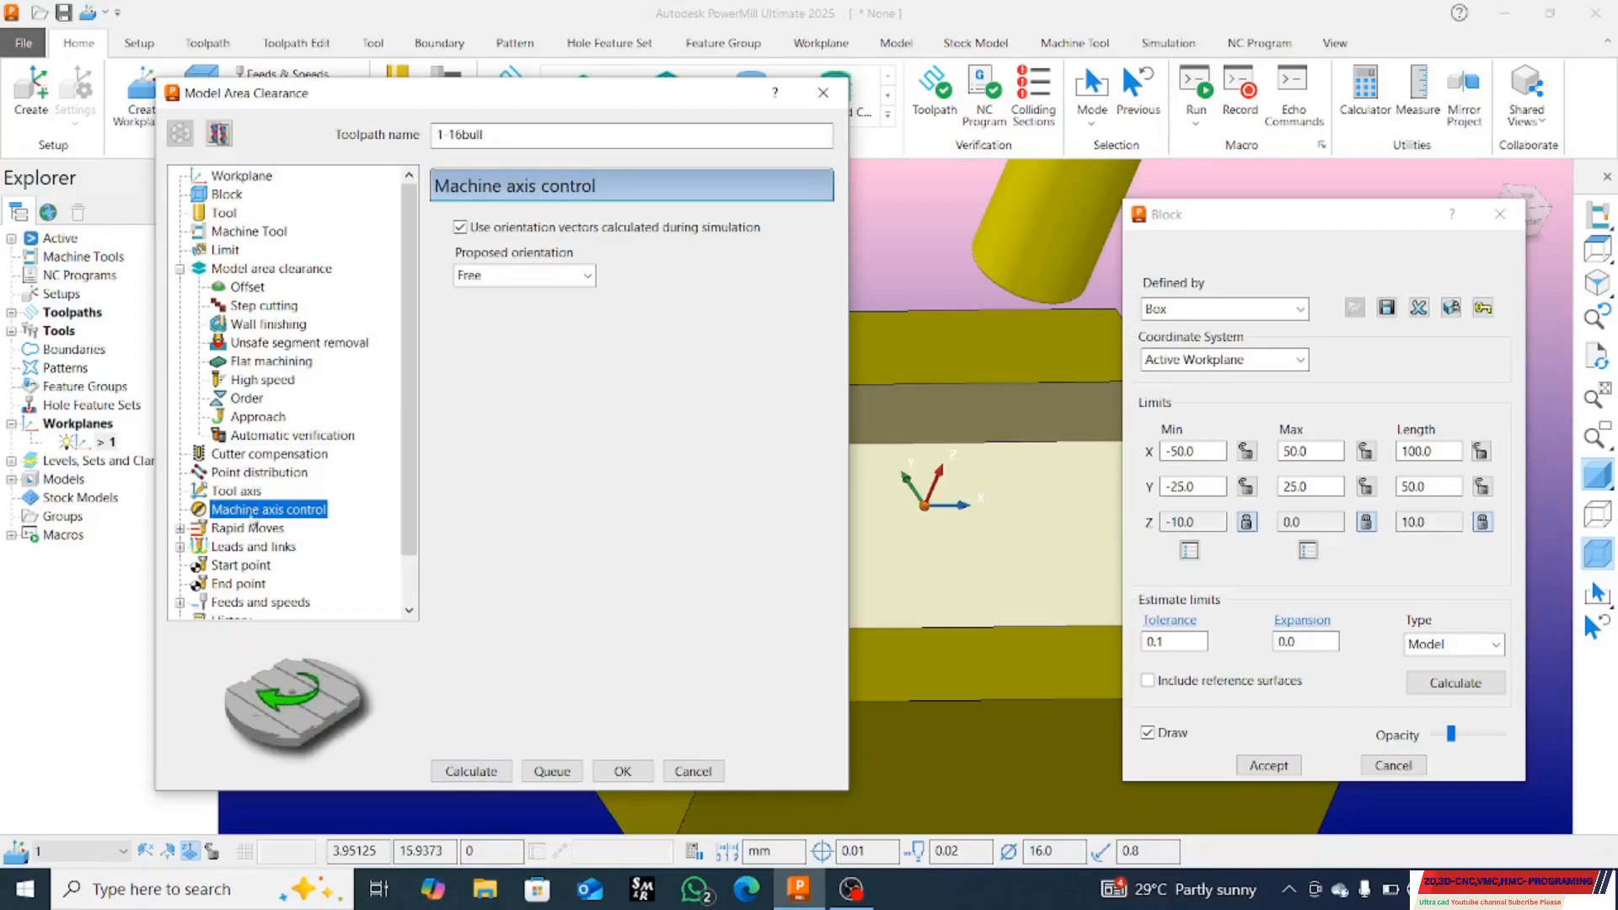
# Step: Keep Skim as the first-choice link in the toolpath's leads and links settings
pyautogui.click(251, 546)
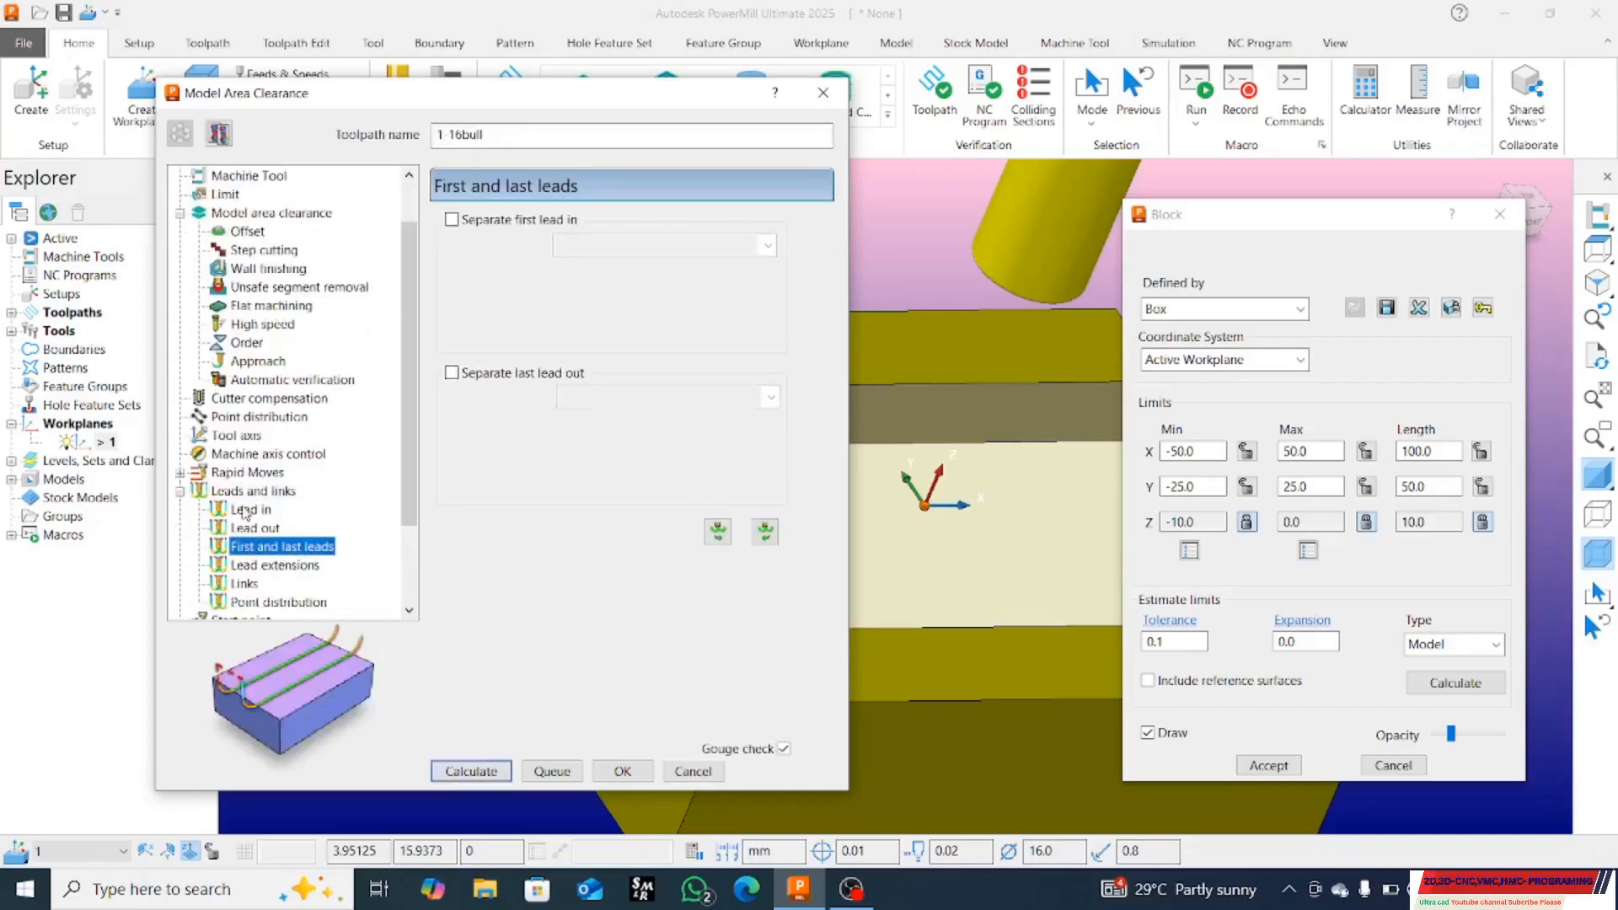
pyautogui.click(243, 583)
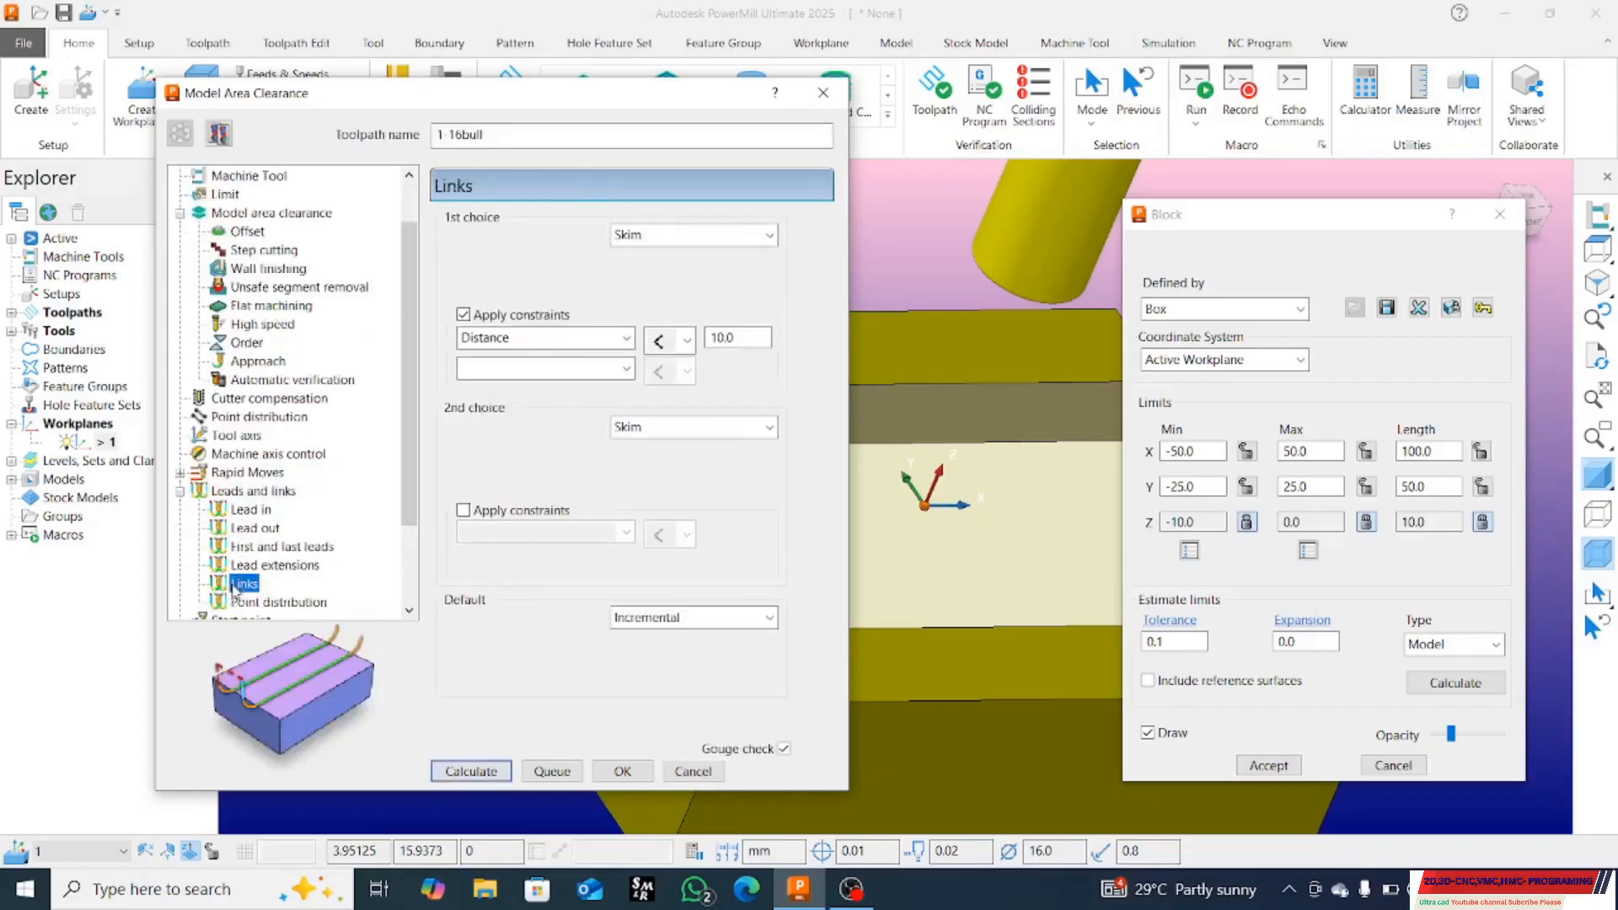
pyautogui.click(664, 236)
pyautogui.click(630, 293)
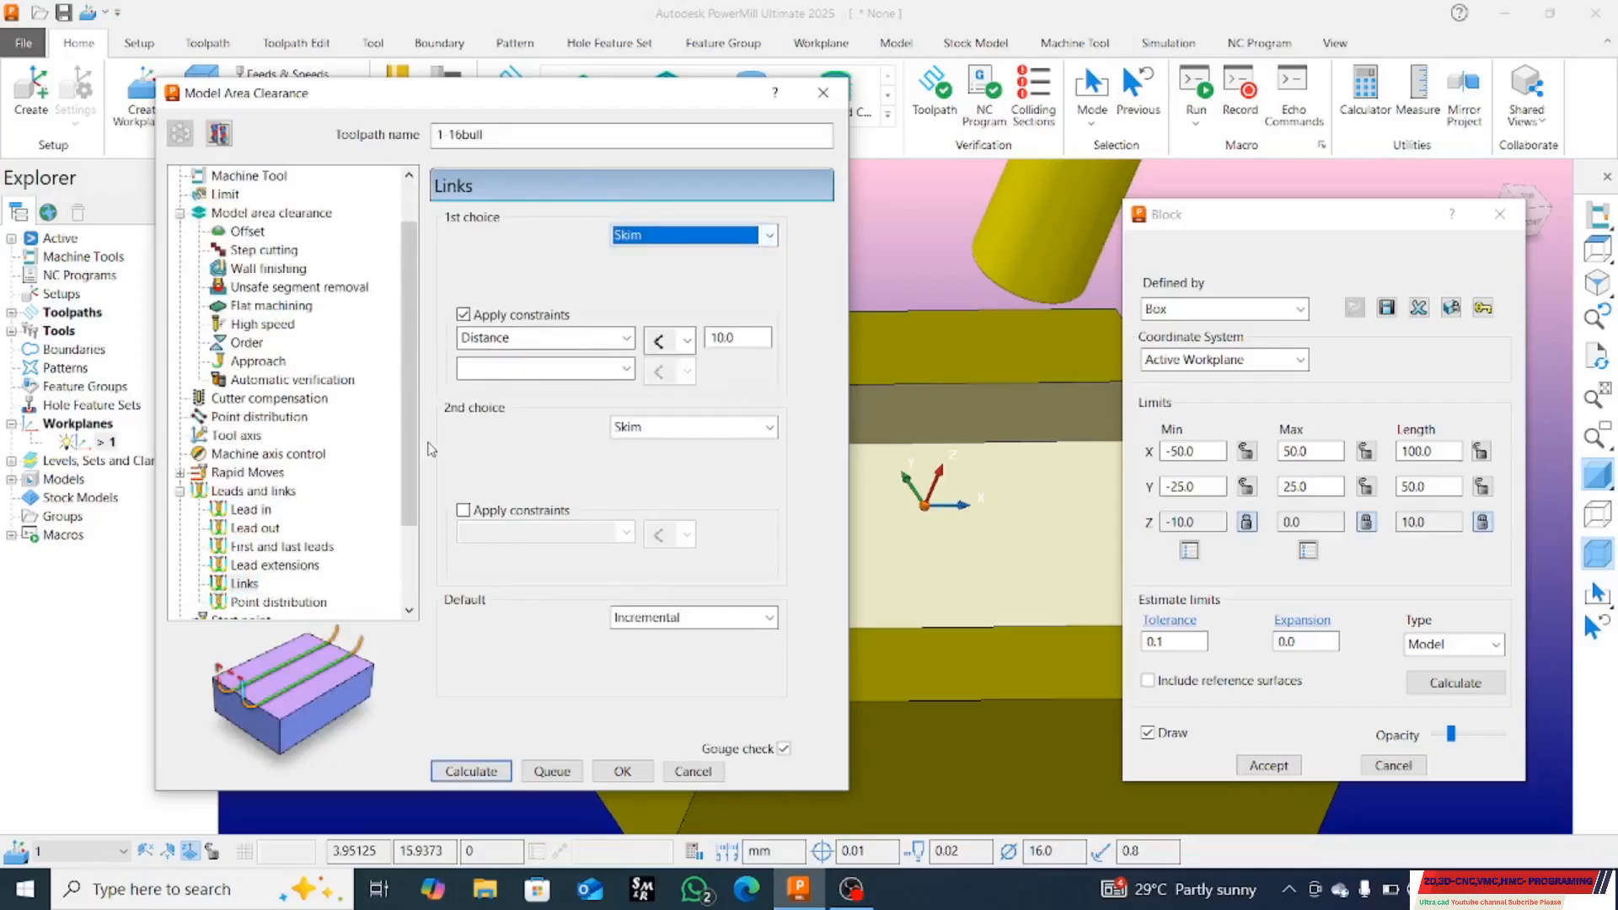
# Step: Set the rapid height to 30.0 and the plunge height to 5 for the toolpath's rapid moves
pyautogui.click(261, 473)
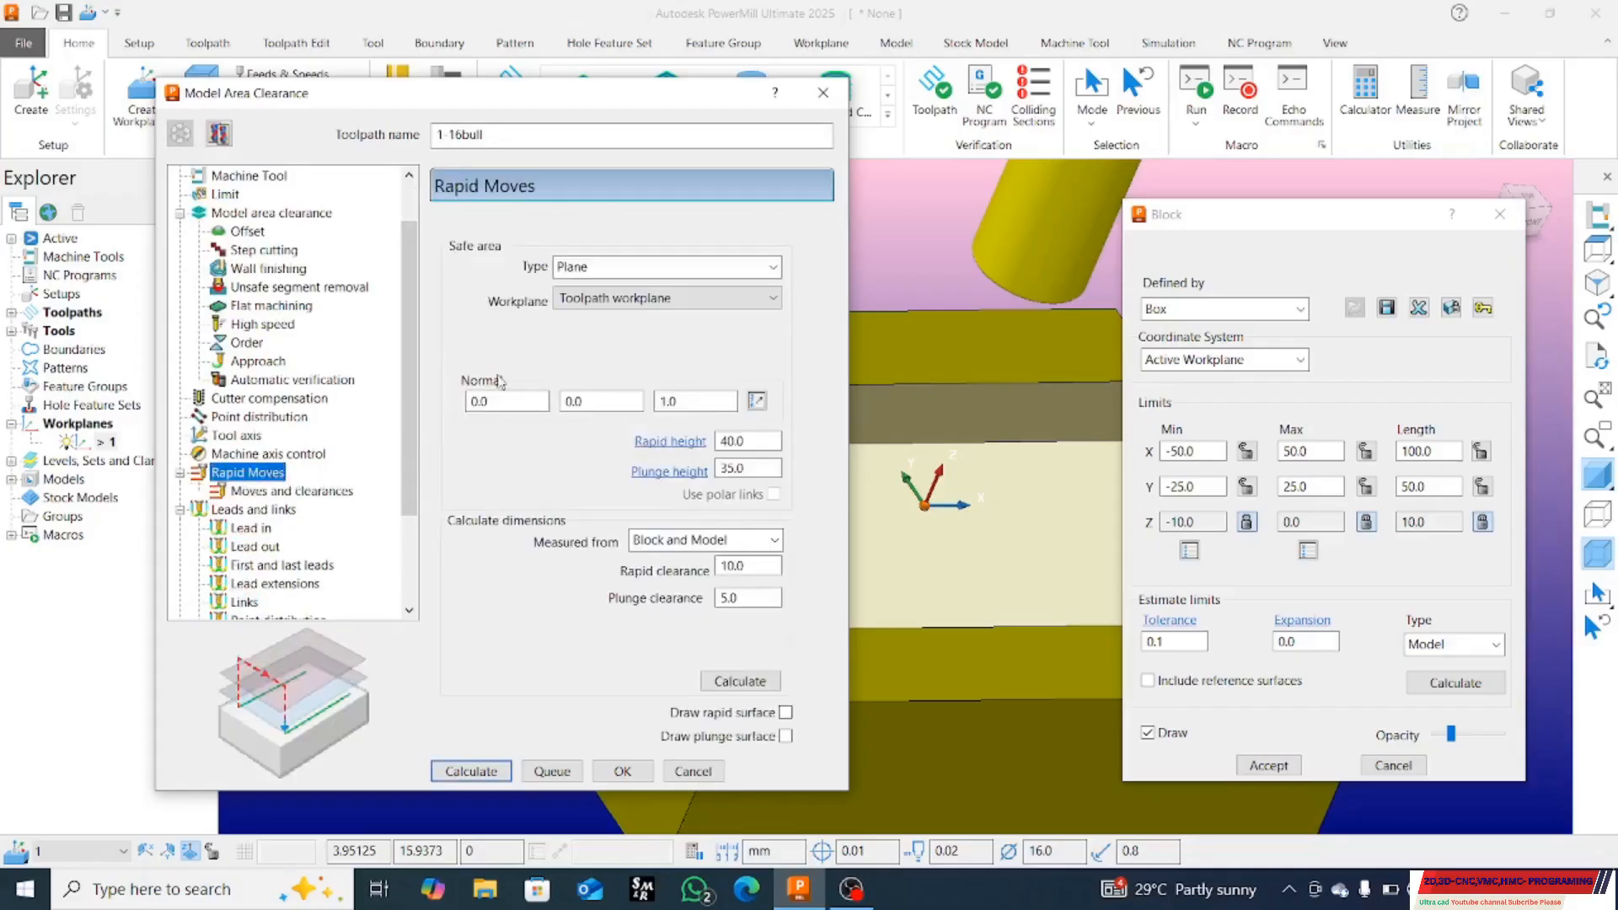
pyautogui.moveTo(757, 442); pyautogui.dragTo(710, 444)
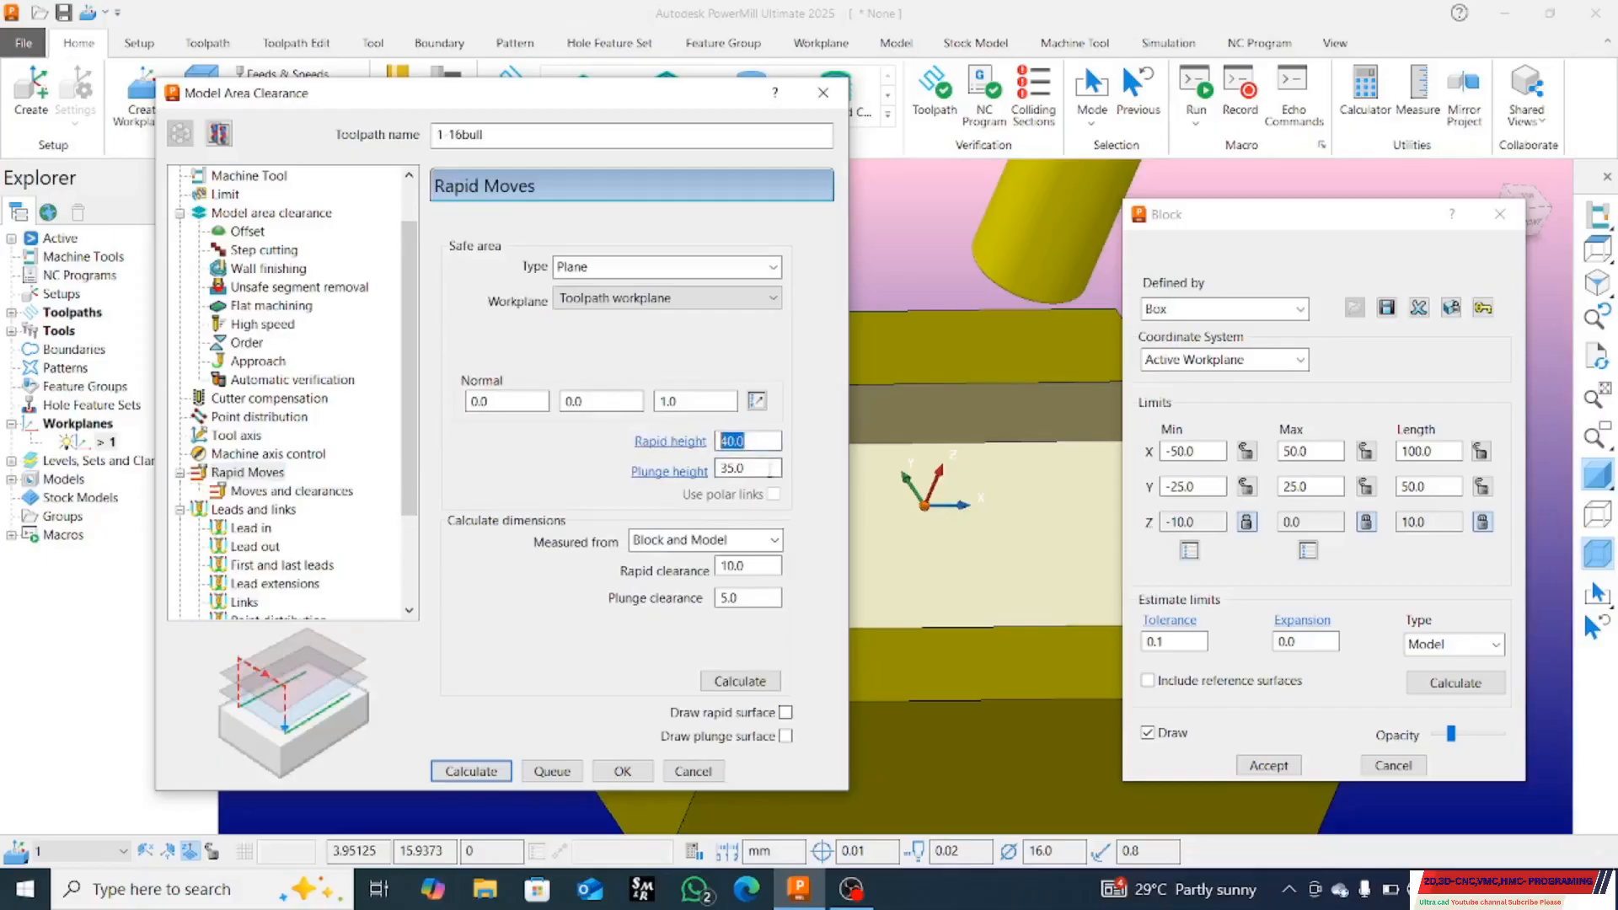
pyautogui.write('30.0')
pyautogui.press('Tab')
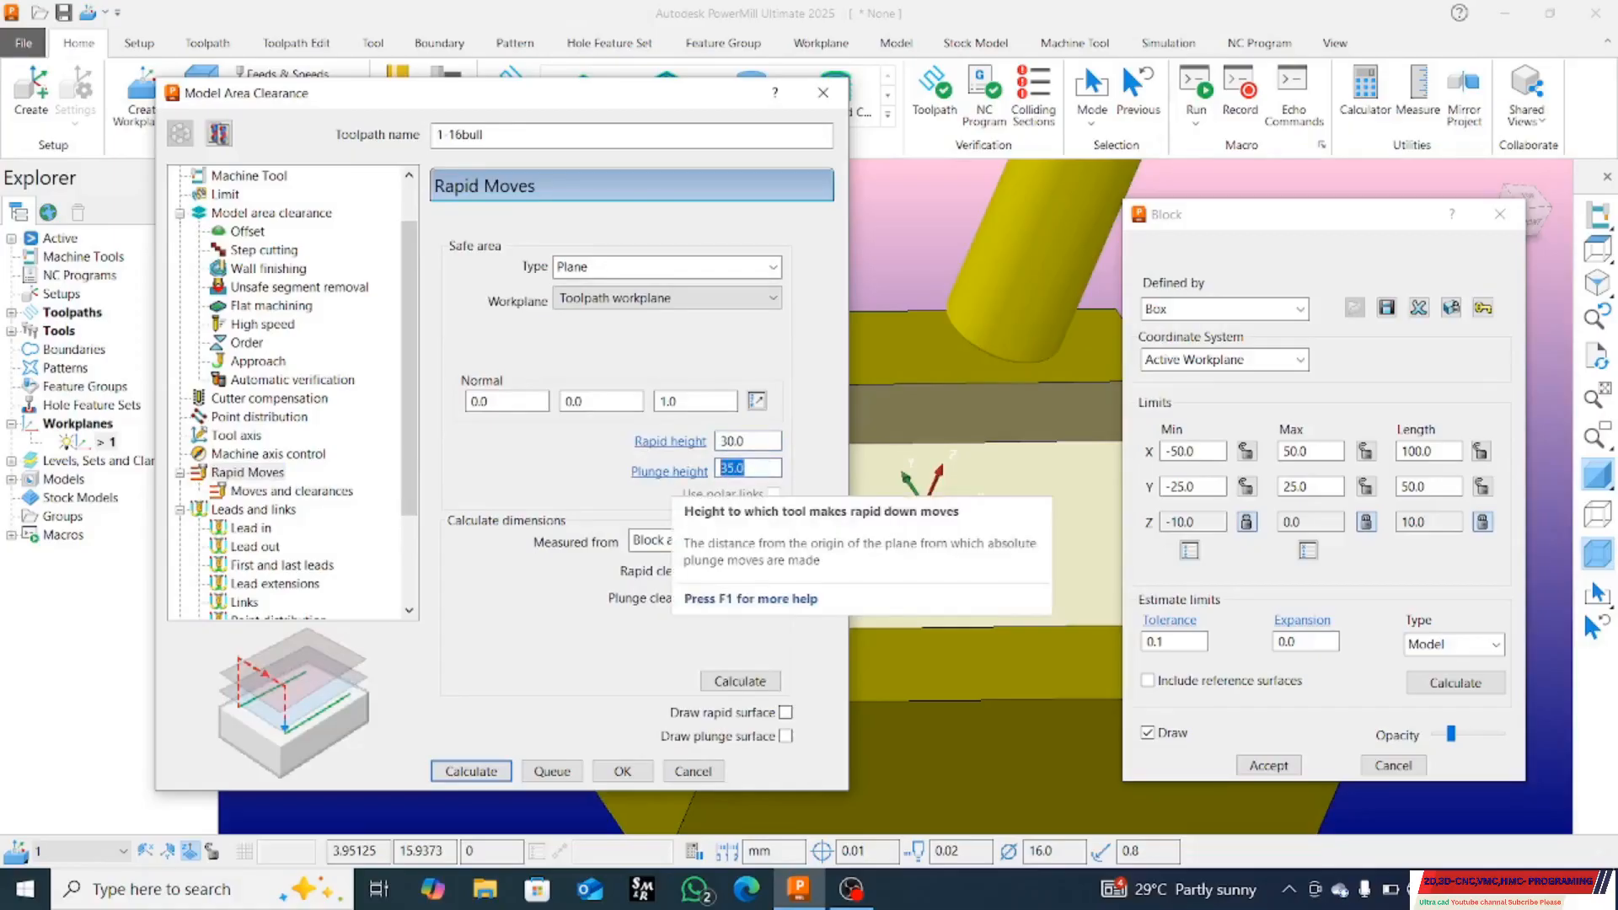
pyautogui.write('5')
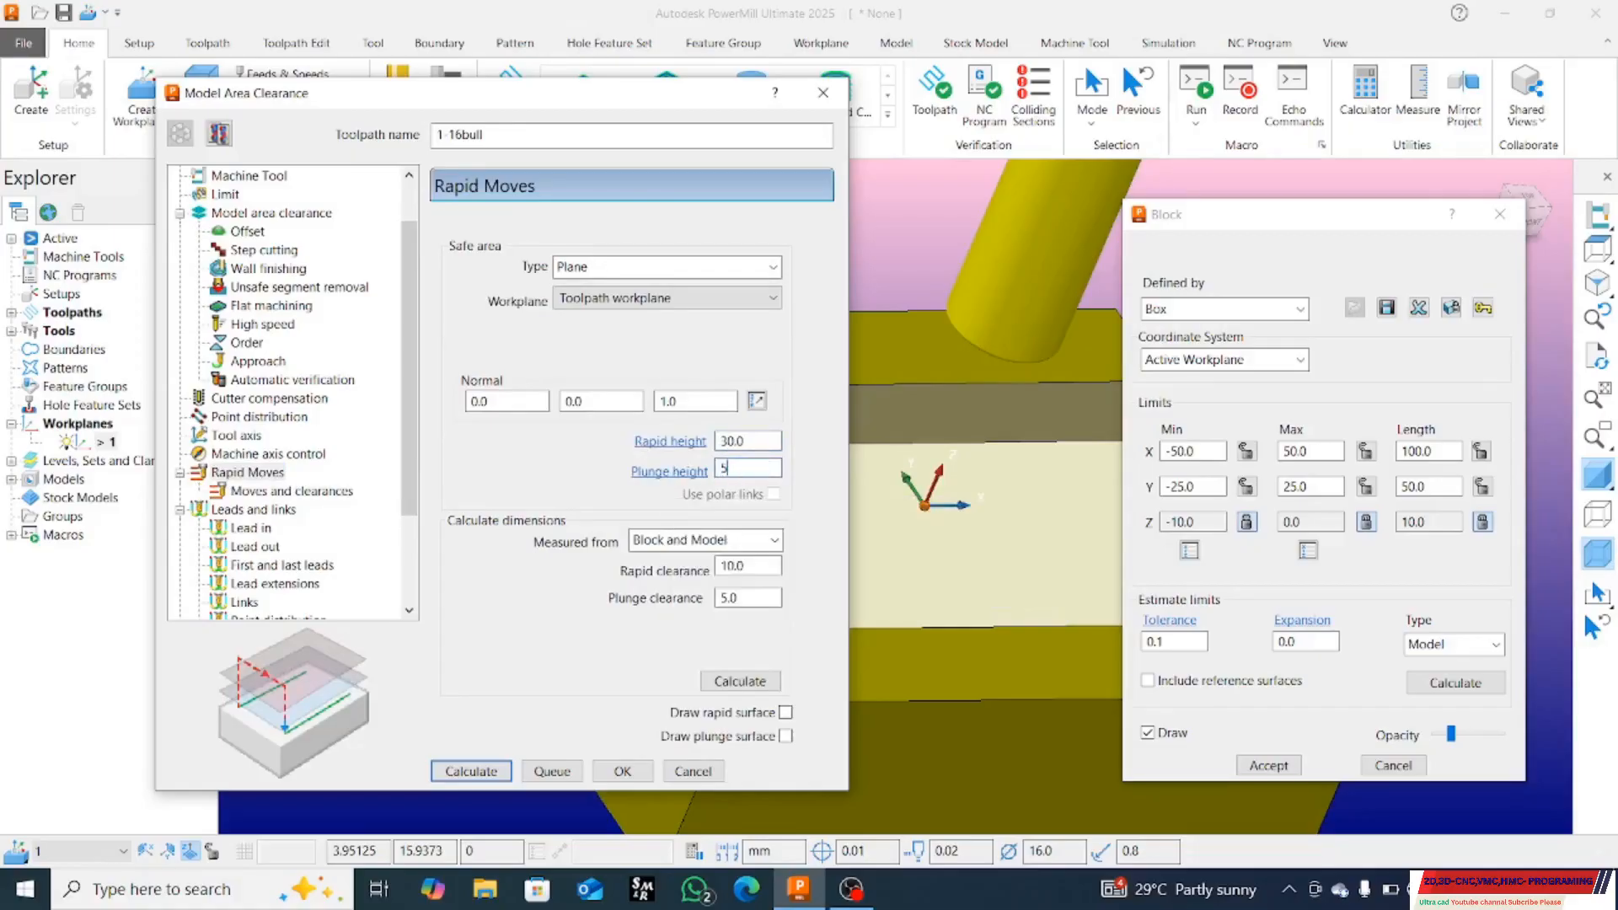
# Step: Set the spindle speed to 1800 rpm, the cutting feed rate to 2000 mm/min and the plunging feed rate to 200 mm/min
pyautogui.scroll(-3, 403, 468)
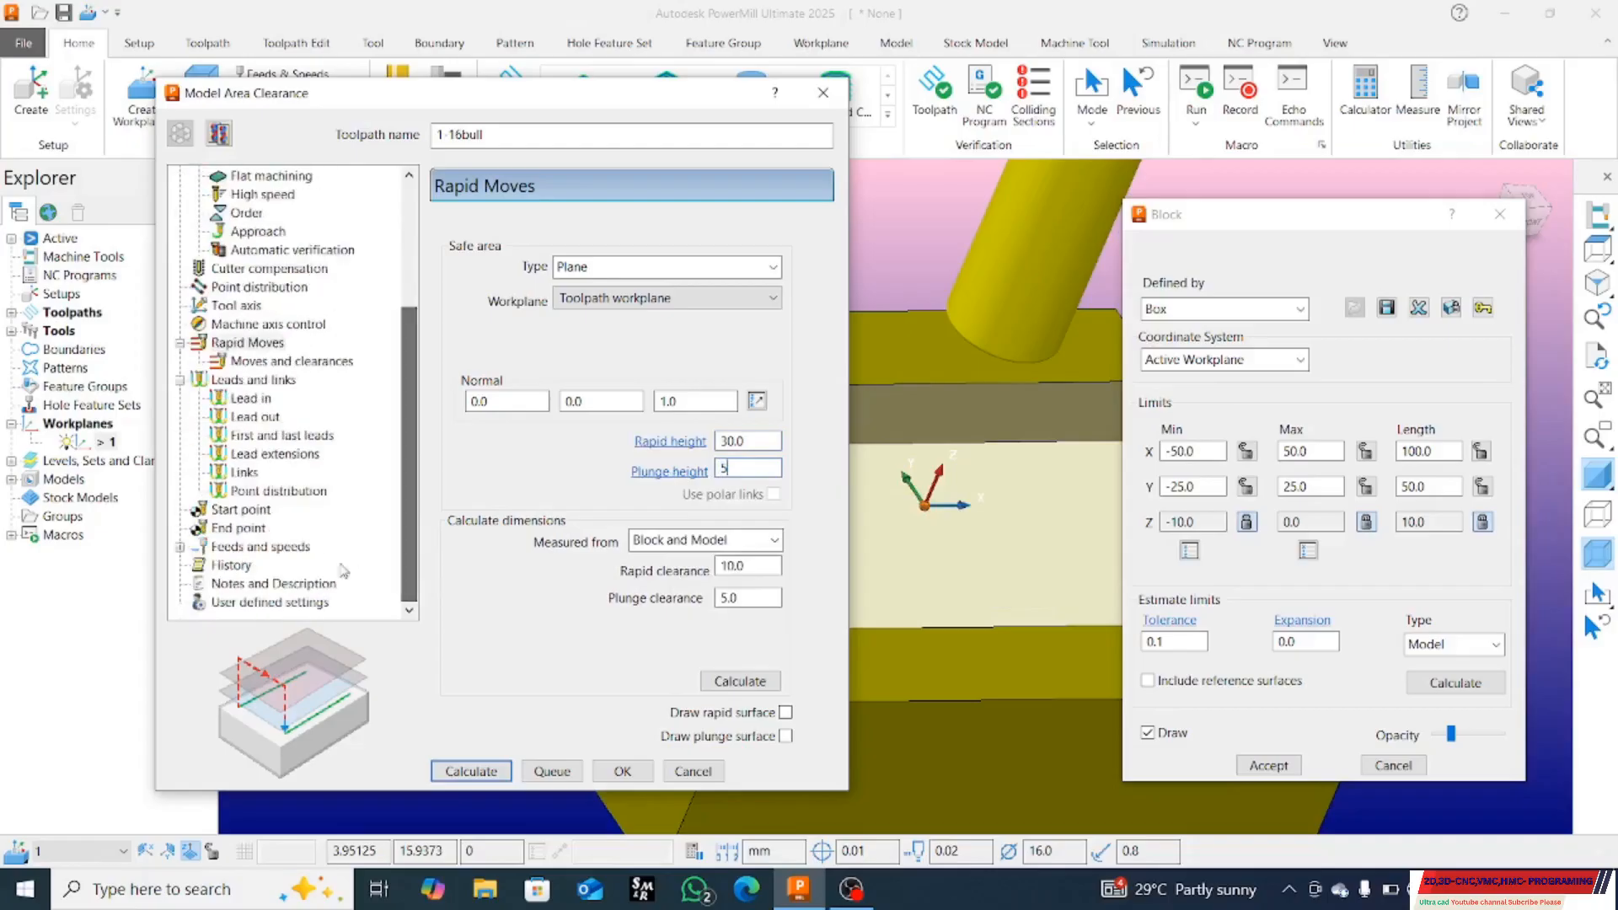
pyautogui.click(287, 548)
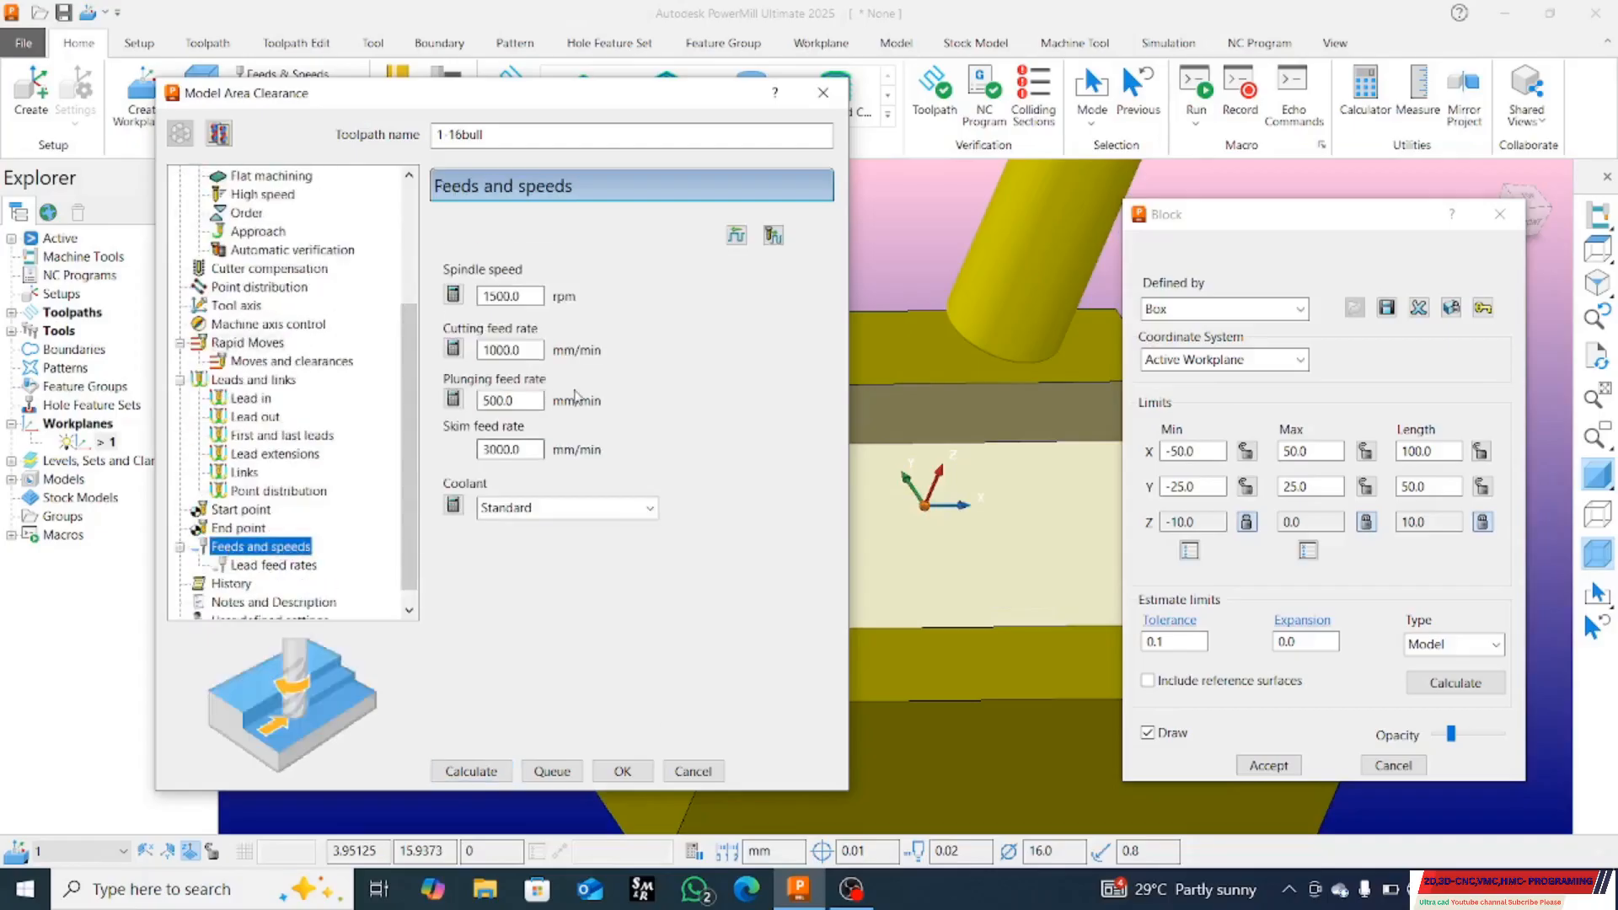
pyautogui.doubleClick(531, 296)
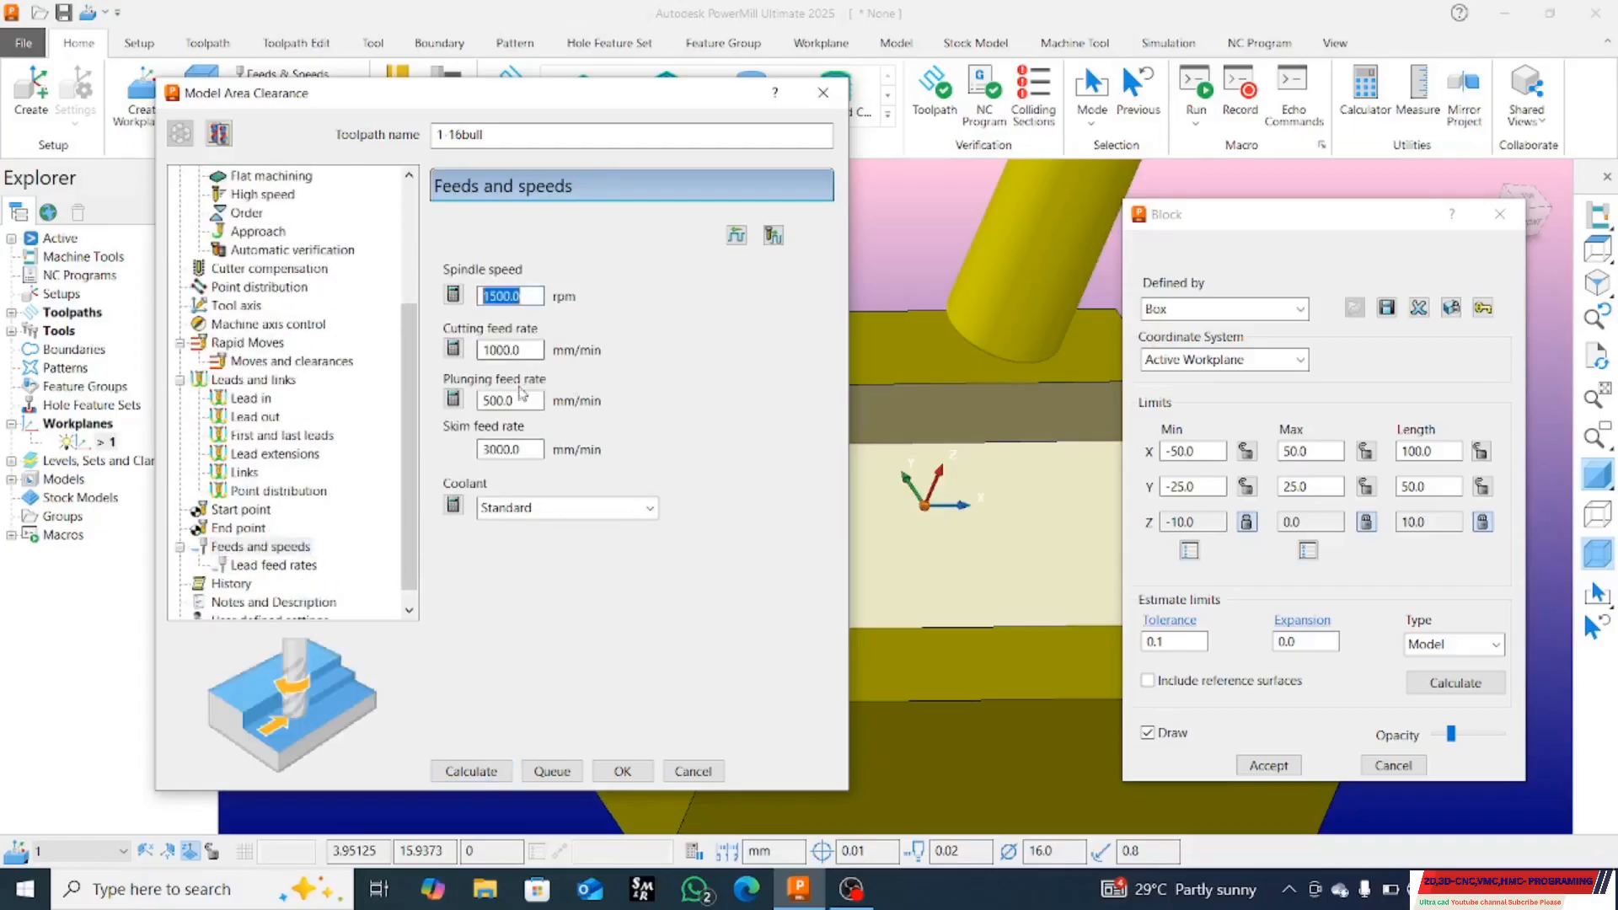
pyautogui.moveTo(522, 296); pyautogui.dragTo(421, 309)
pyautogui.write('1')
pyautogui.press('Tab')
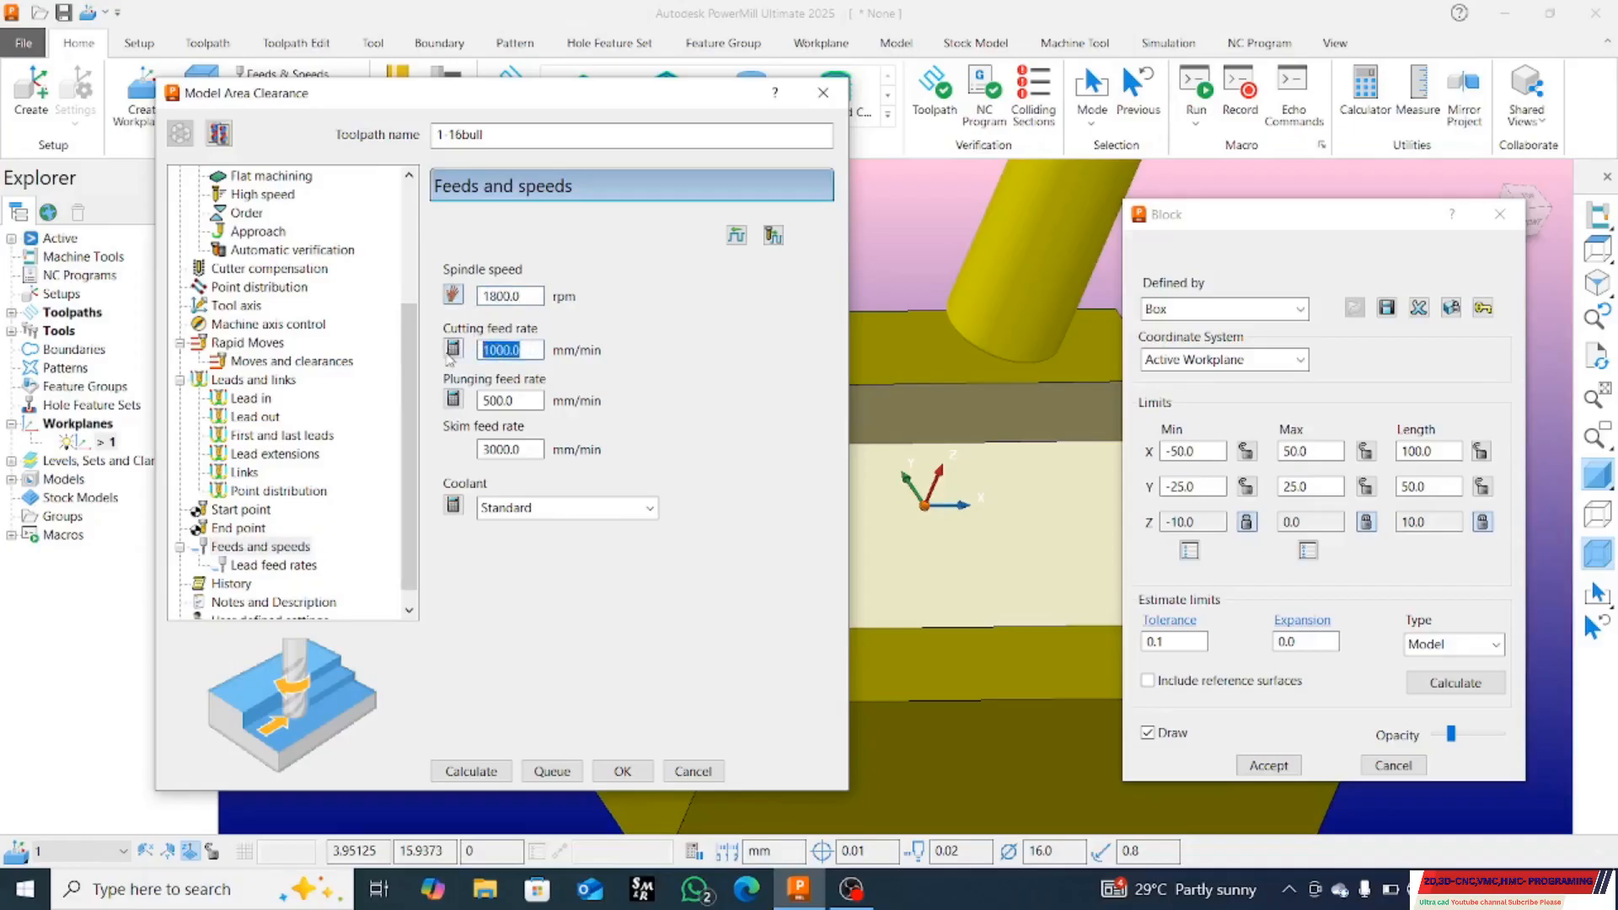
pyautogui.write('200')
# Step: Calculate the area clearance toolpath and close both its settings and the block form
pyautogui.click(469, 776)
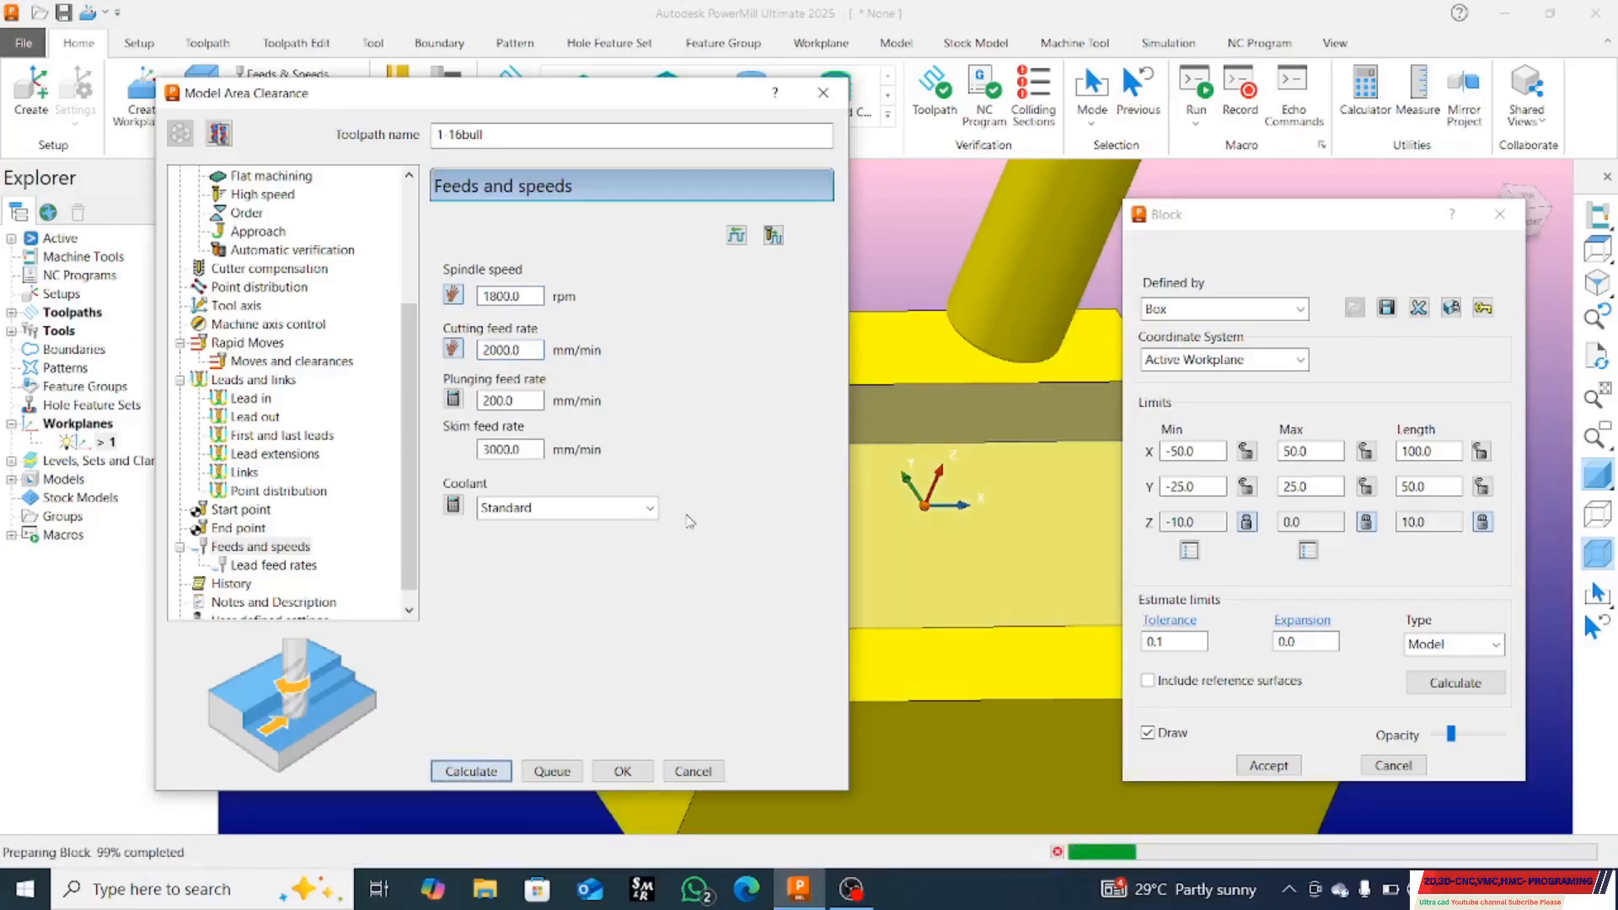
pyautogui.click(832, 548)
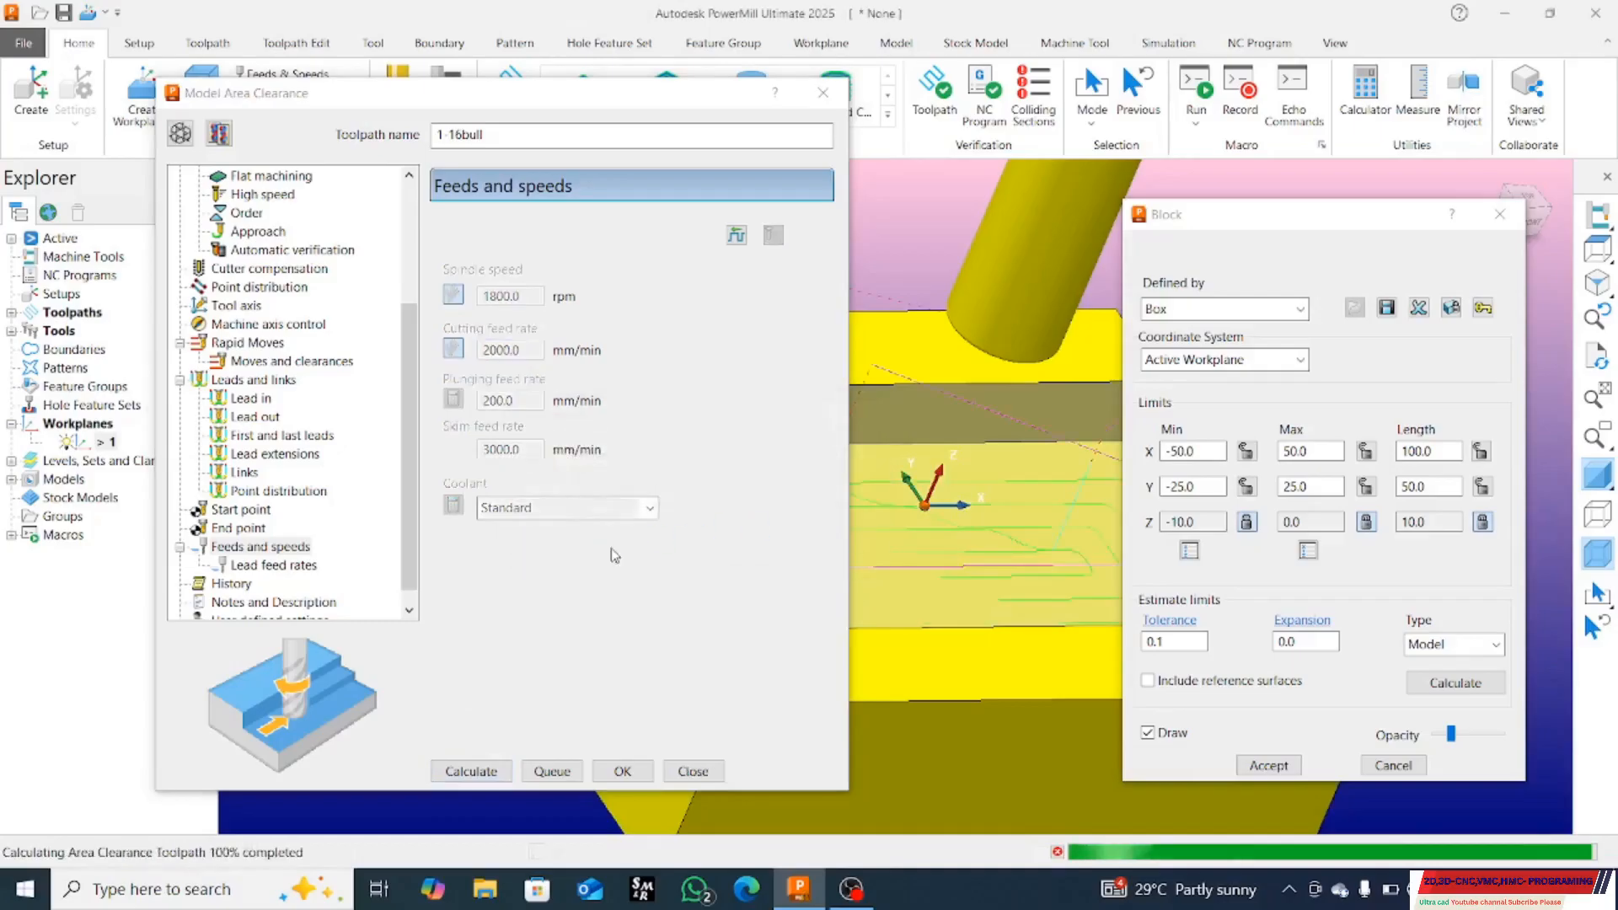
pyautogui.click(824, 93)
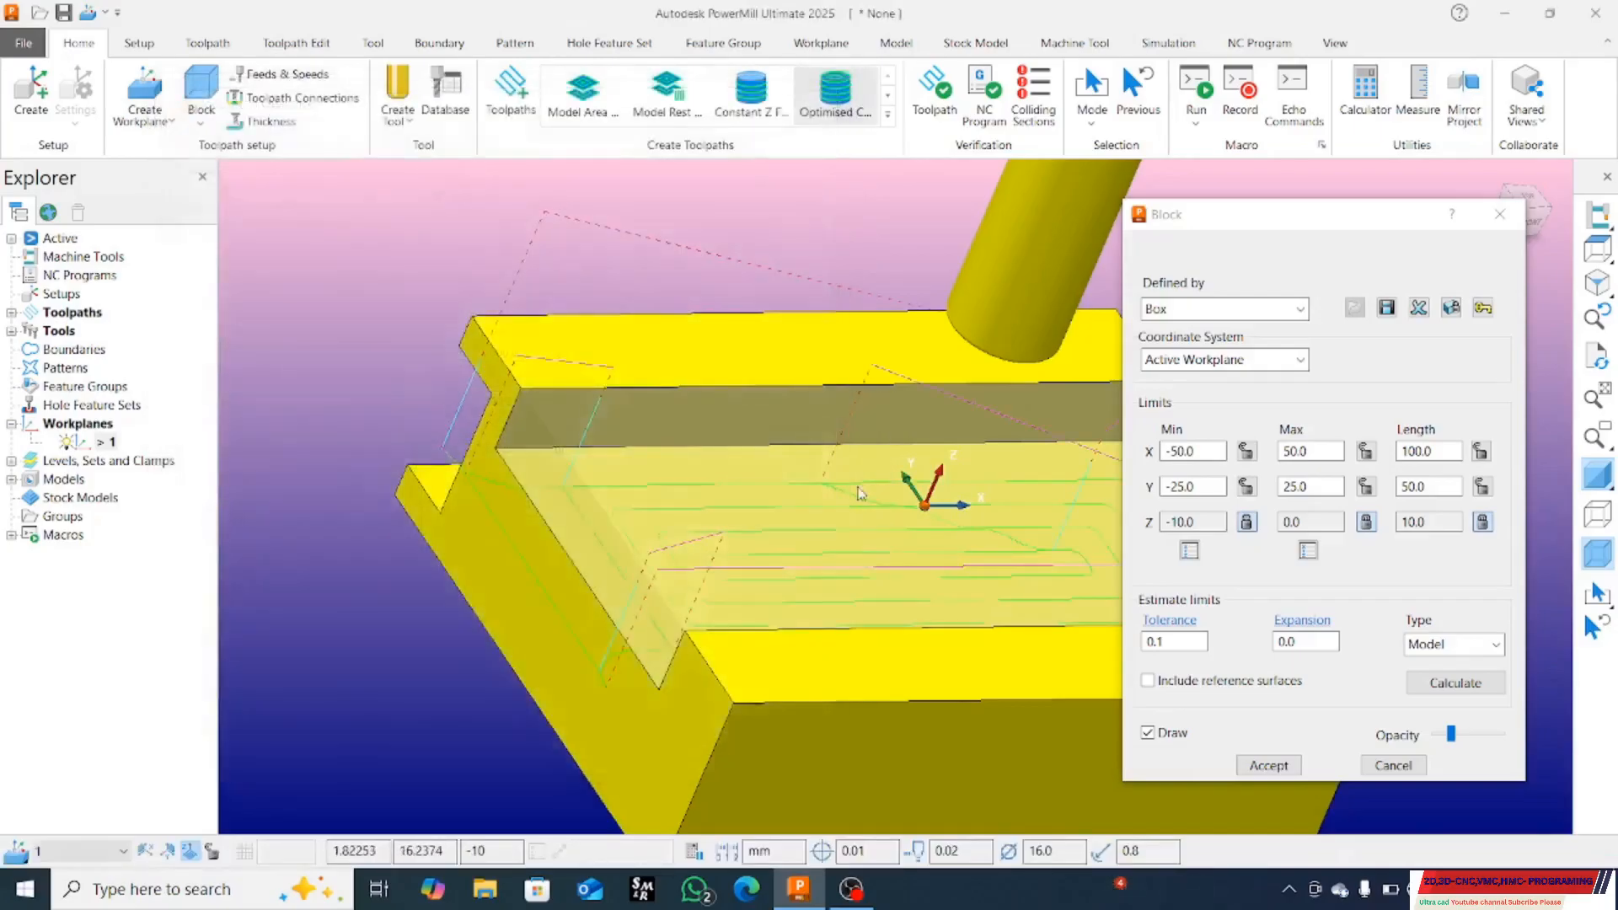
pyautogui.moveTo(857, 488); pyautogui.dragTo(748, 588, button='middle')
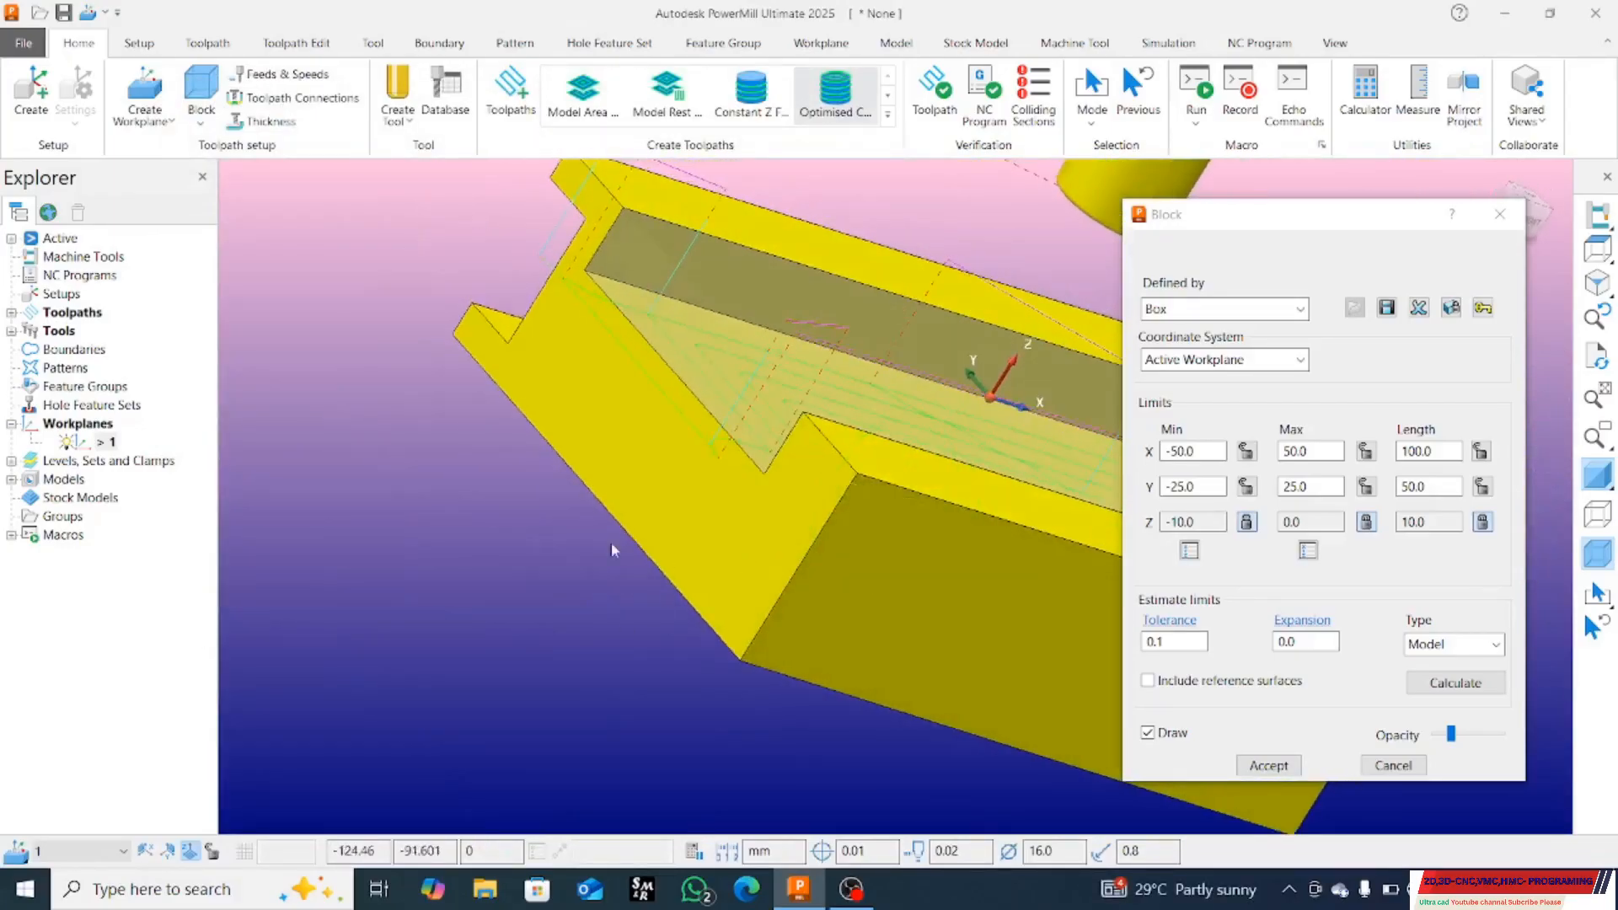
pyautogui.click(1500, 214)
# Step: Examine the calculated toolpath from above and in an isometric view, and list the project's toolpaths
pyautogui.hotkey('ctrl', '5')
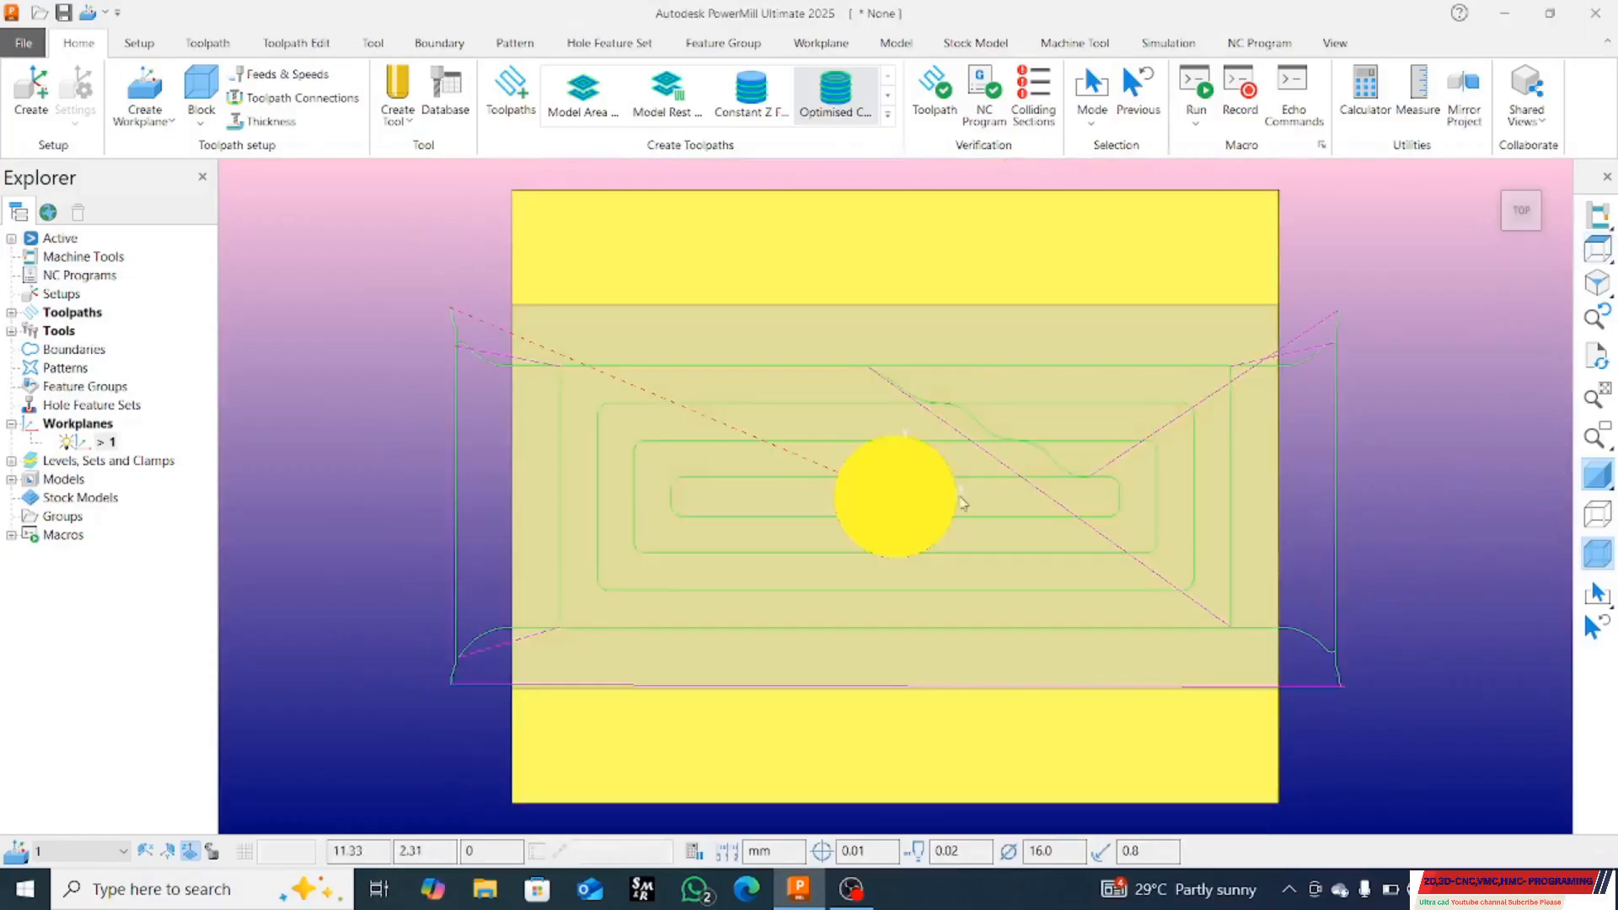
pyautogui.hotkey('ctrl', '1')
pyautogui.moveTo(991, 640); pyautogui.dragTo(1264, 585, button='middle')
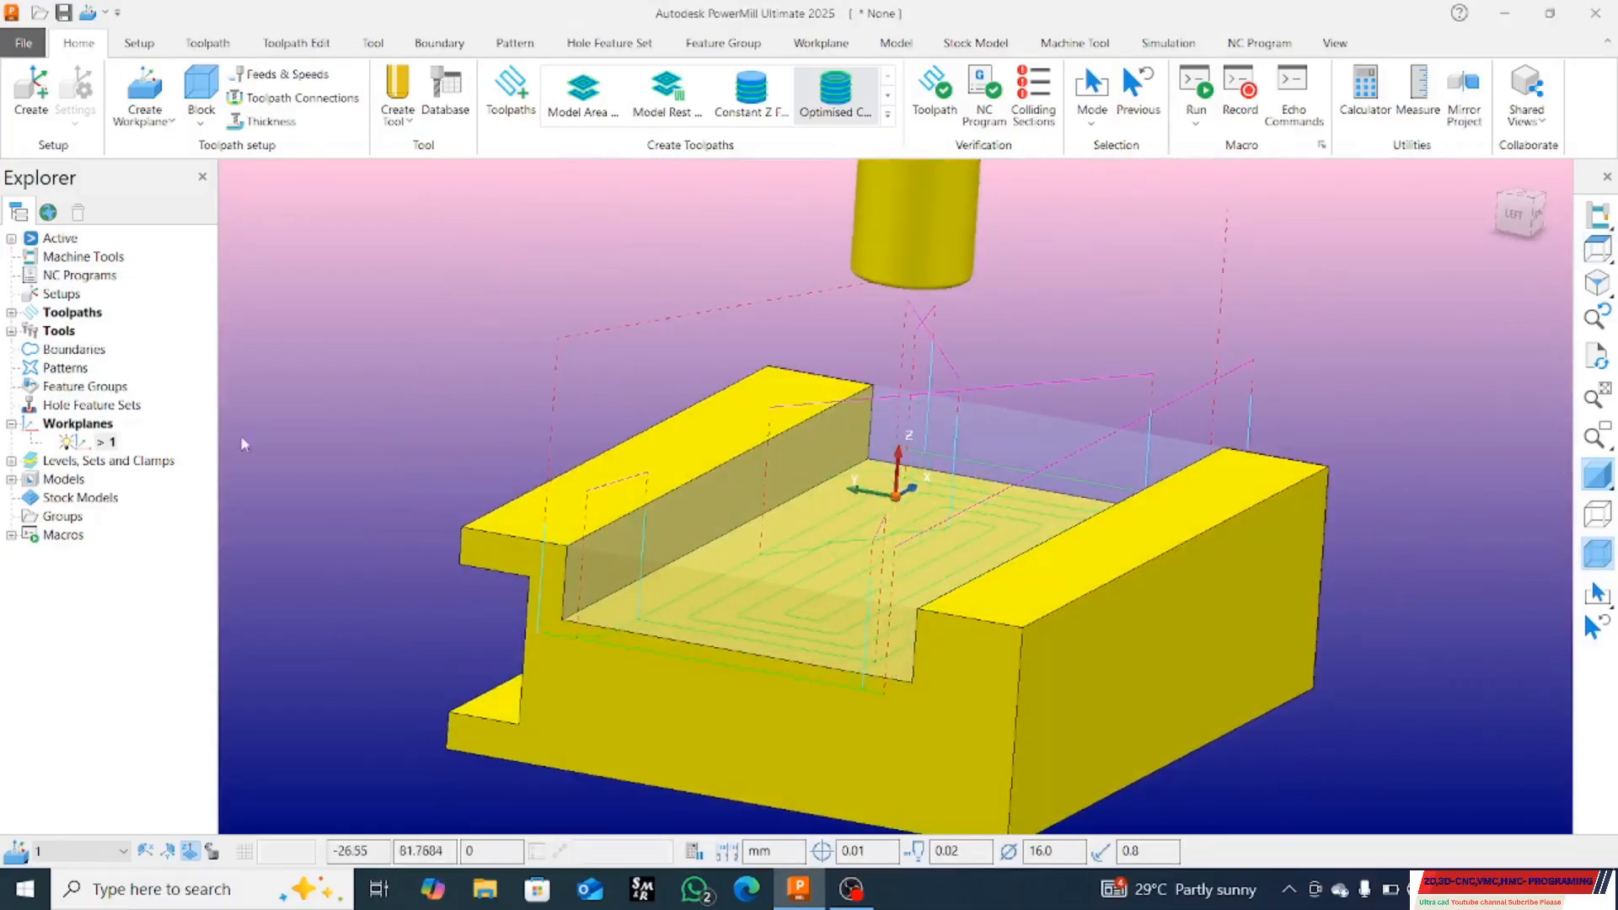
pyautogui.click(13, 313)
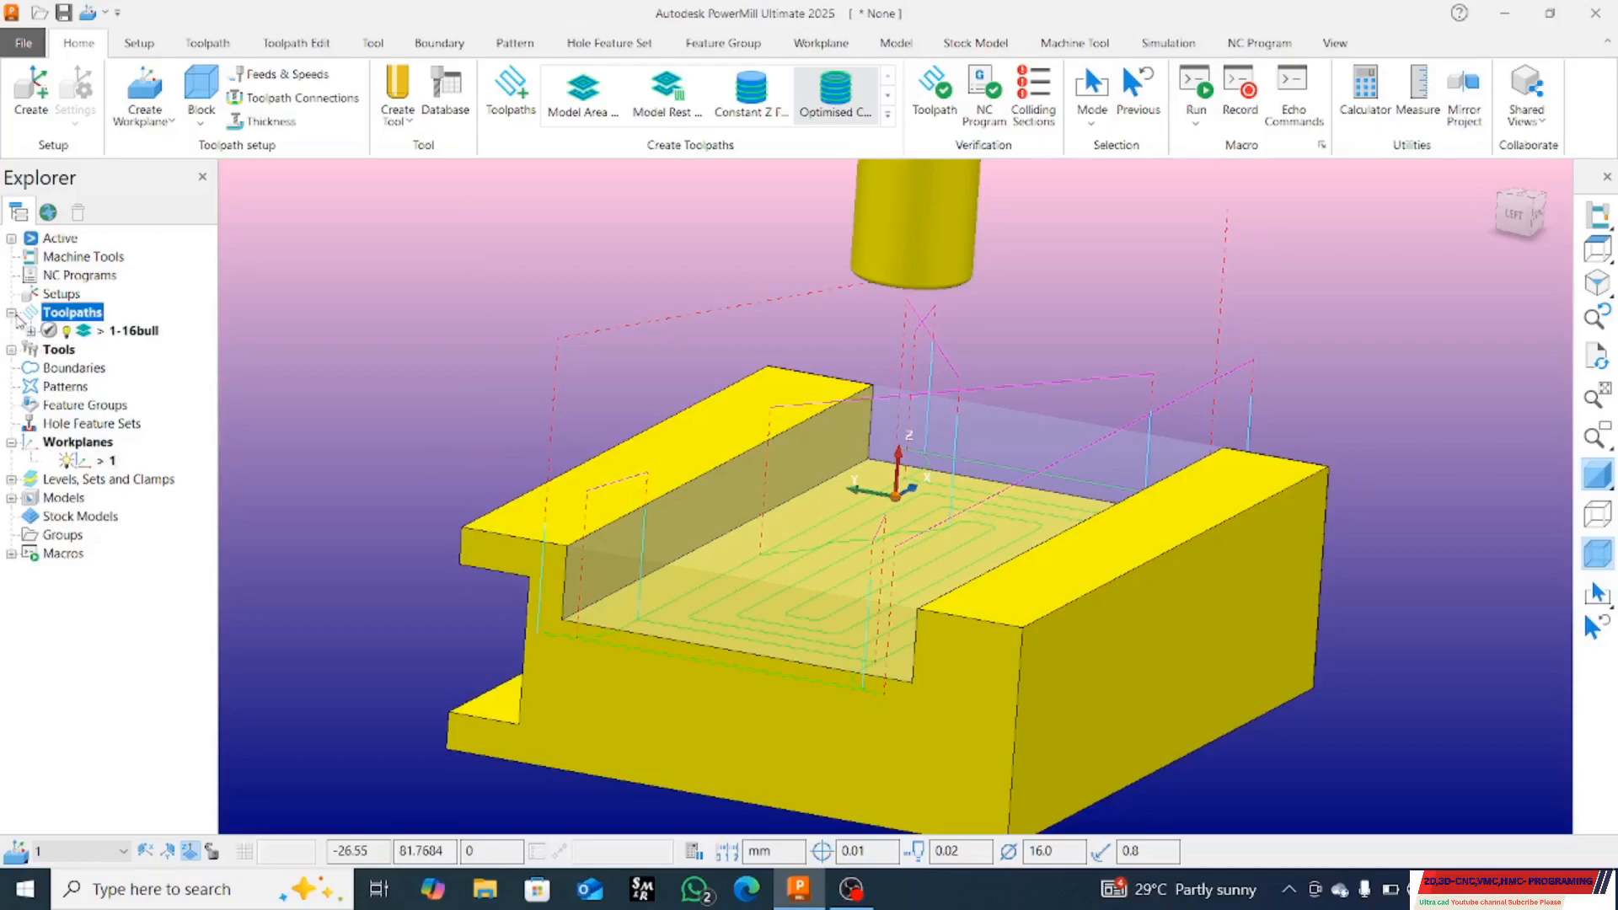
pyautogui.rightClick(105, 333)
pyautogui.click(775, 235)
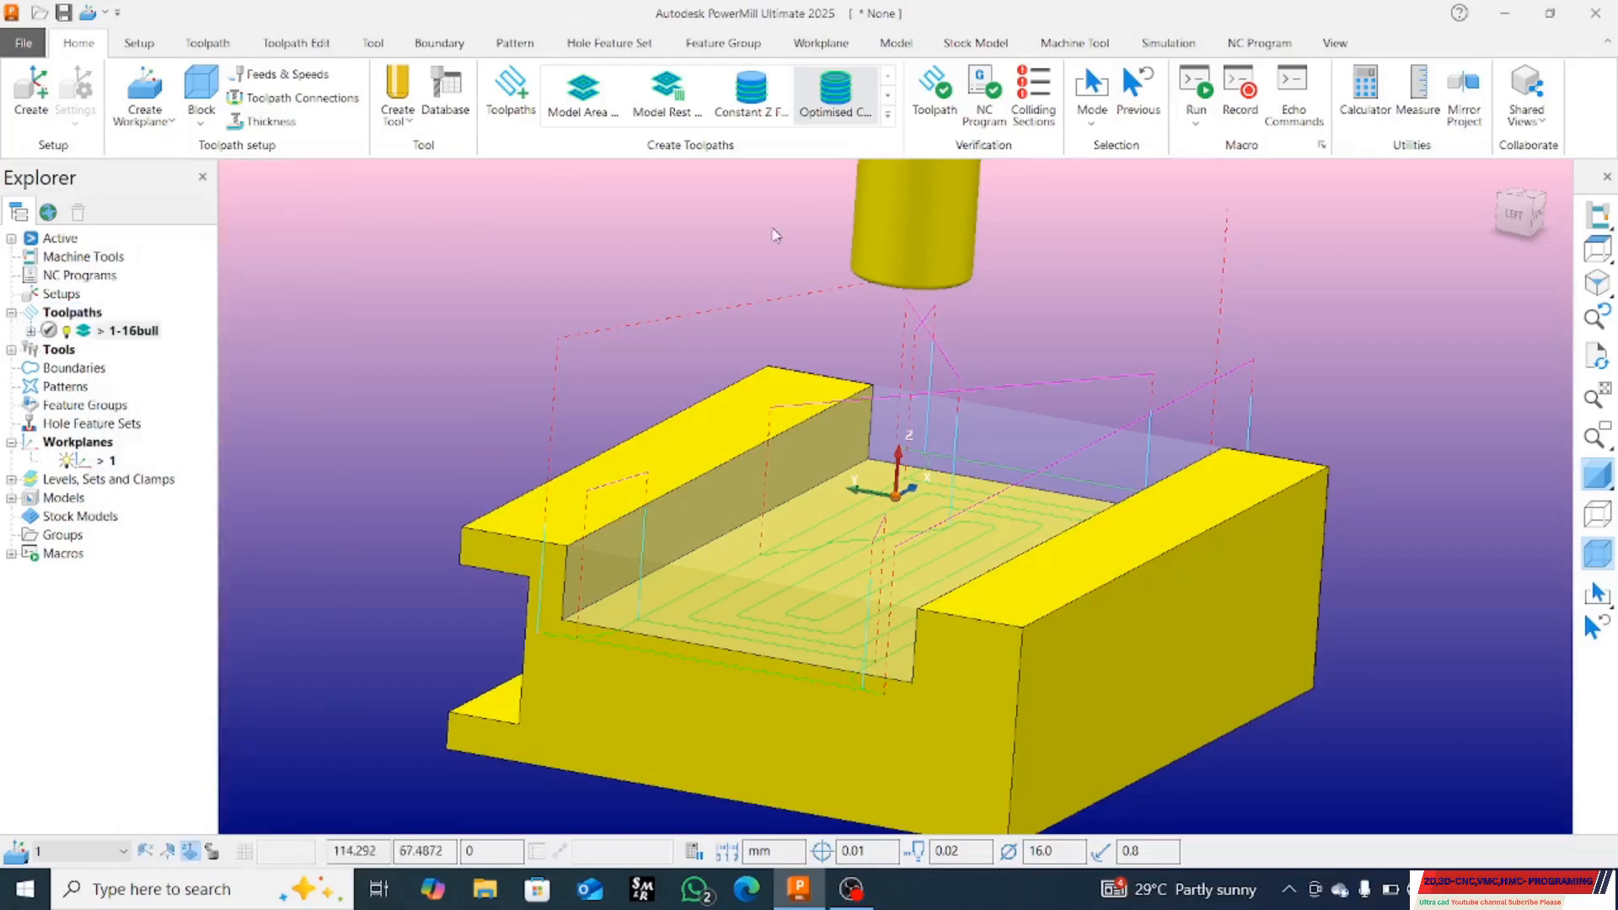
pyautogui.click(511, 92)
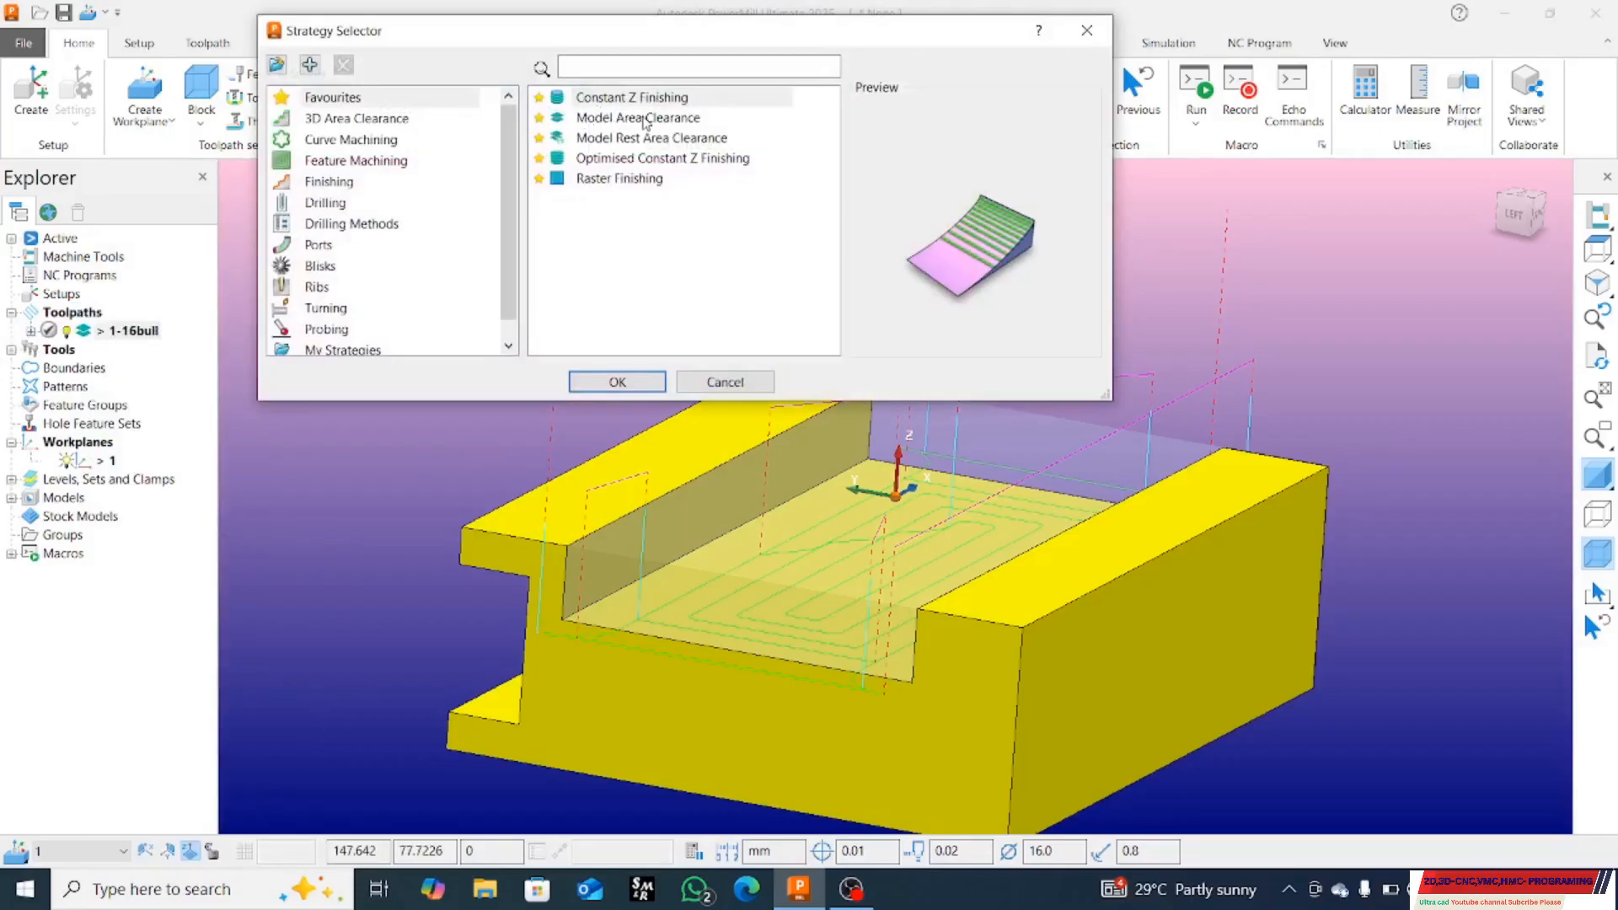
pyautogui.click(592, 121)
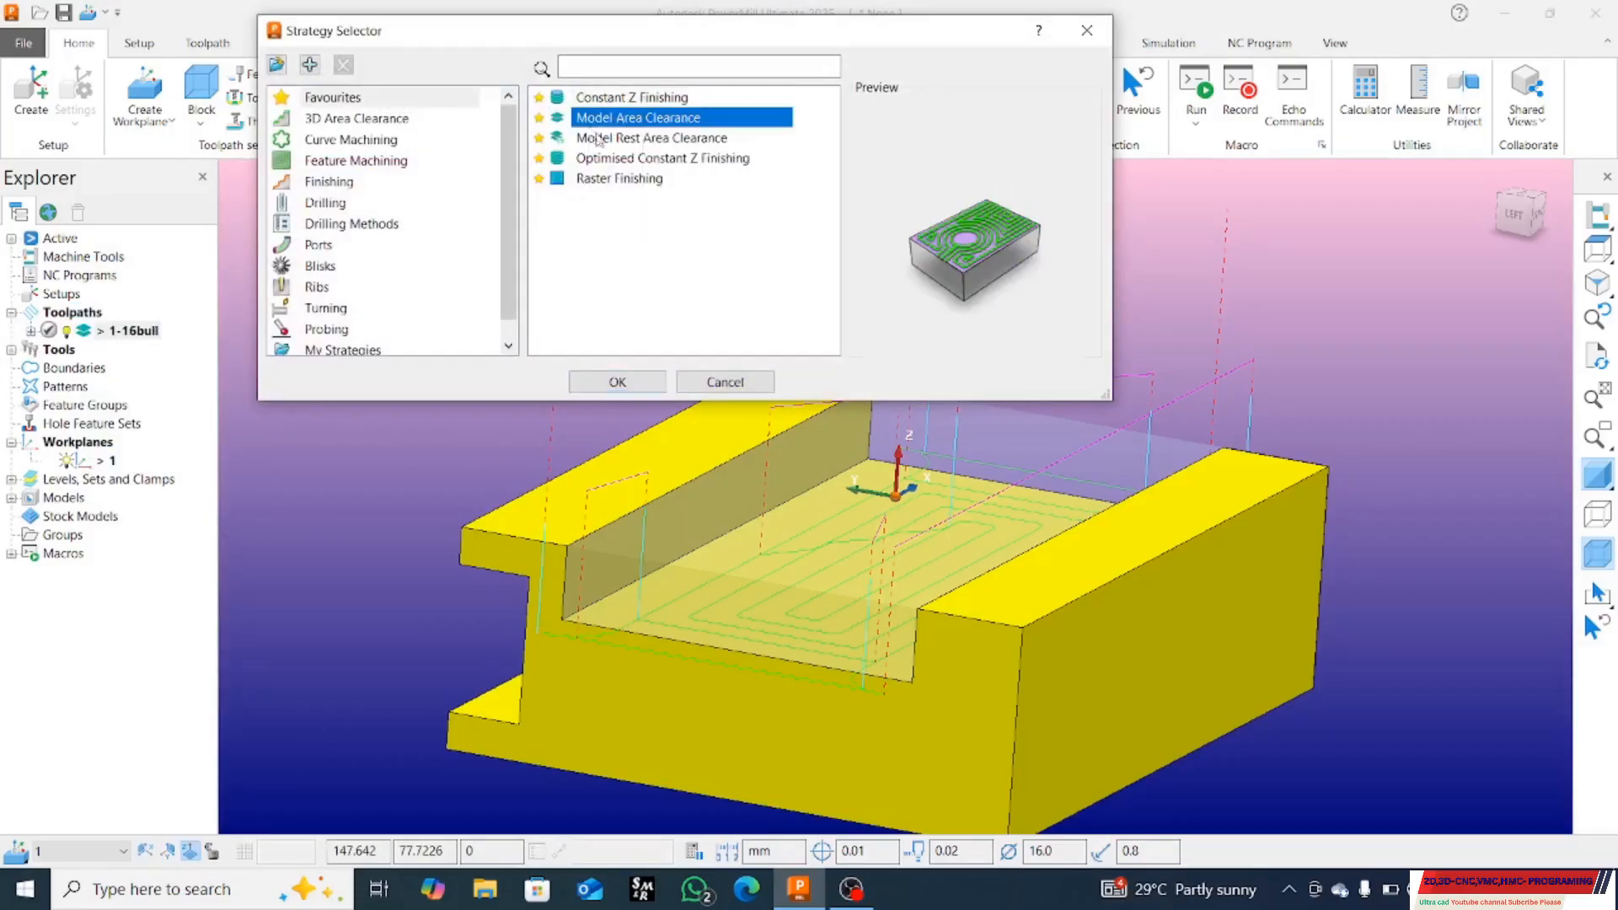
pyautogui.click(721, 381)
# Step: Reopen the settings of toolpath 1-16bull and make them editable for recalculation
pyautogui.rightClick(129, 335)
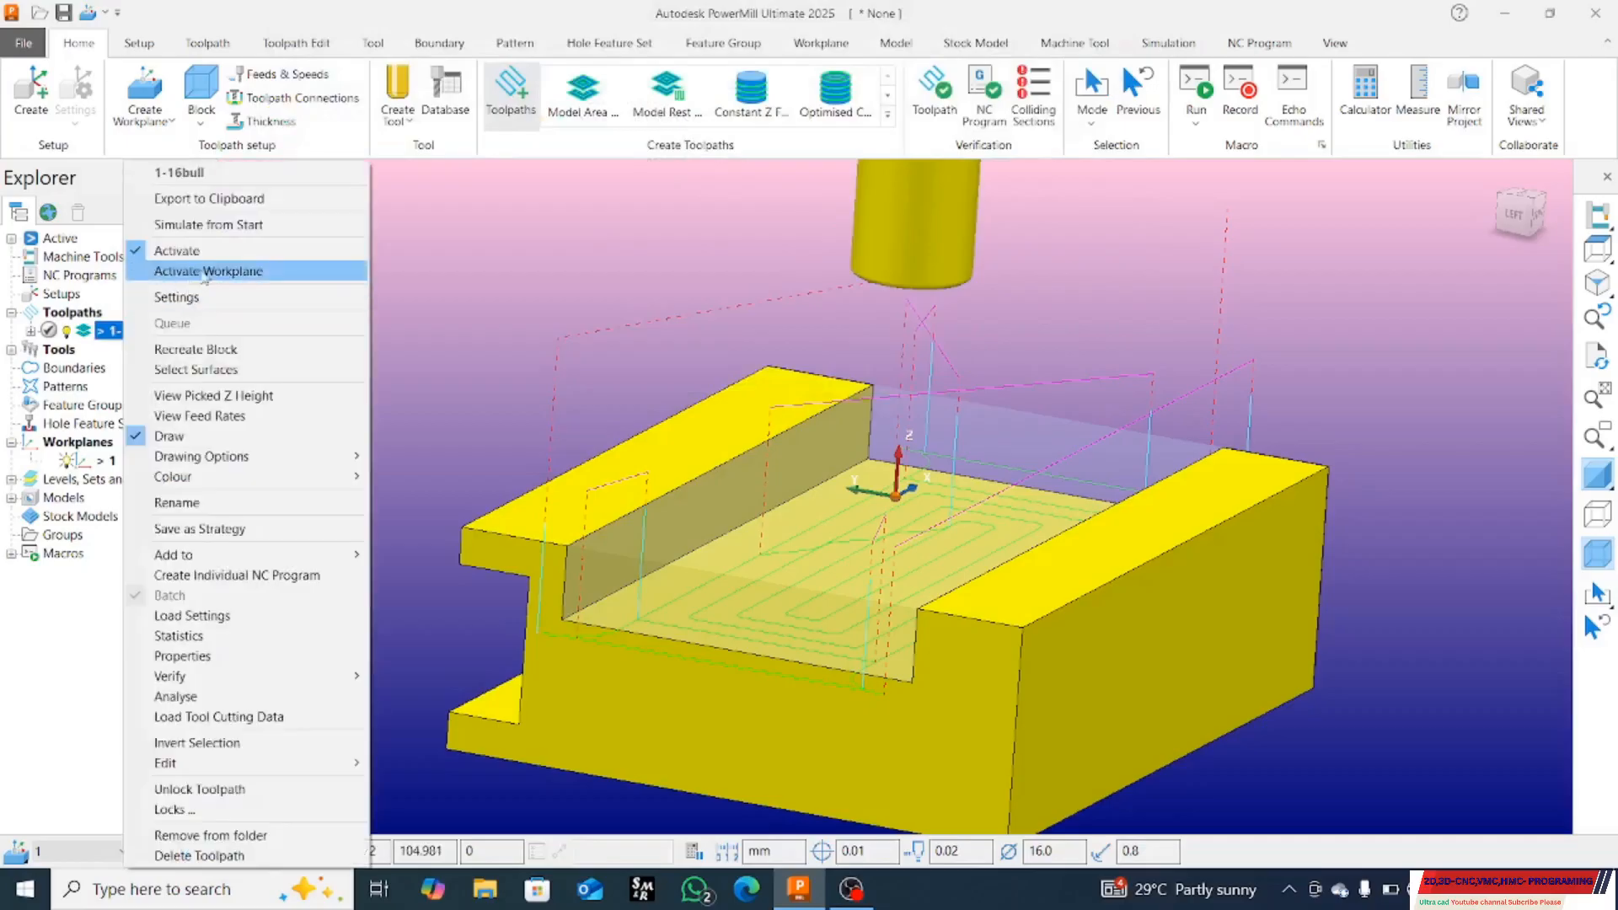
pyautogui.click(267, 295)
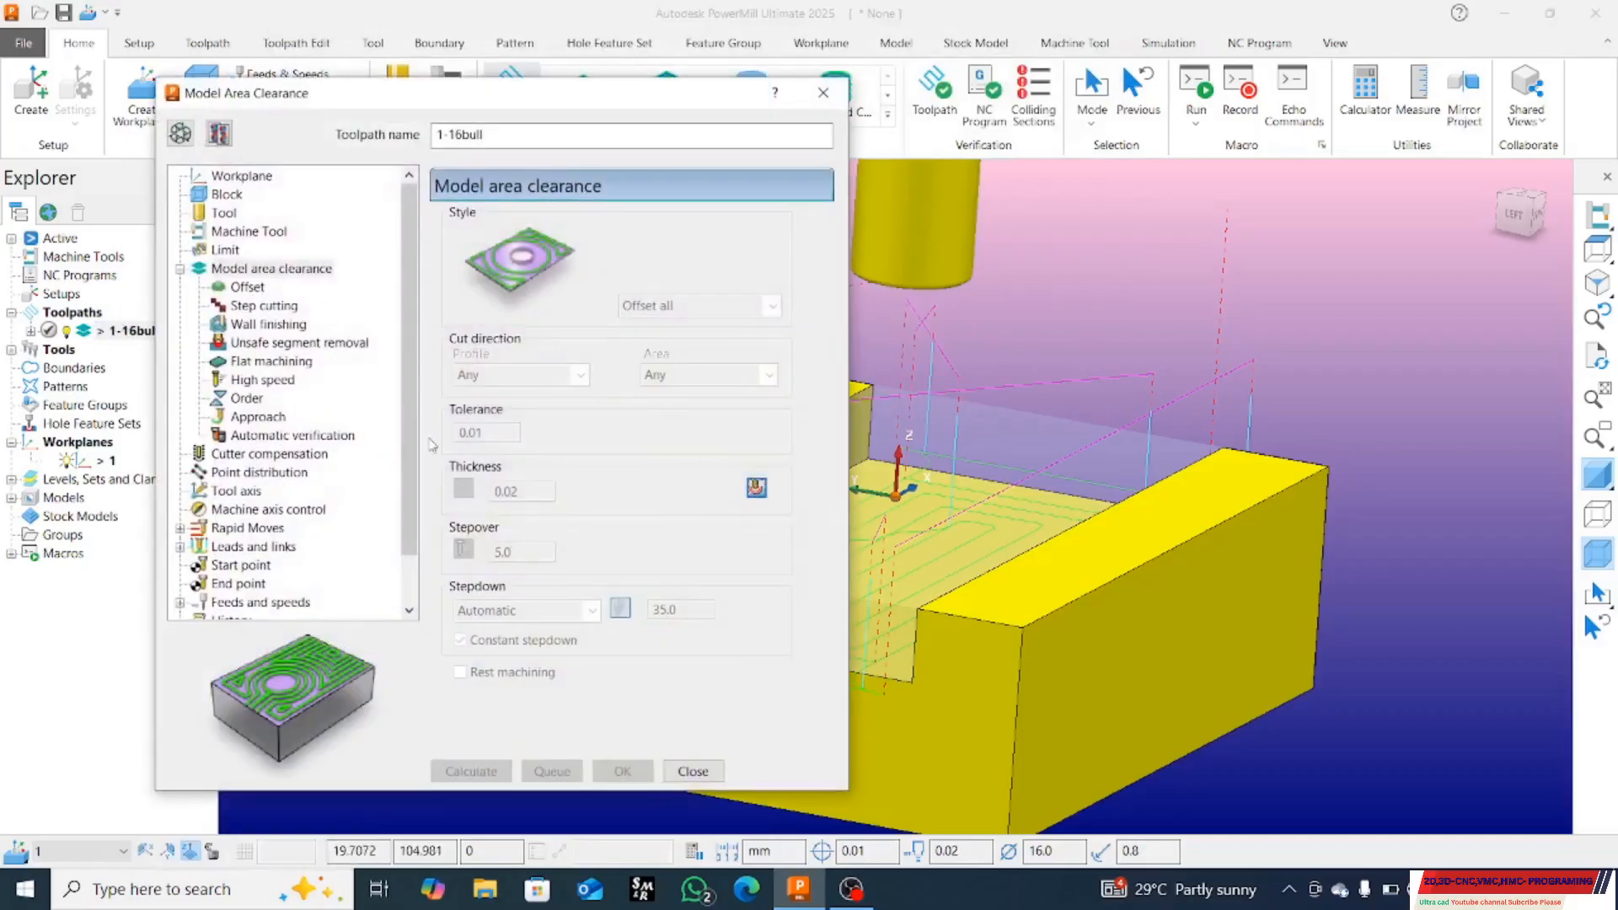
pyautogui.click(180, 135)
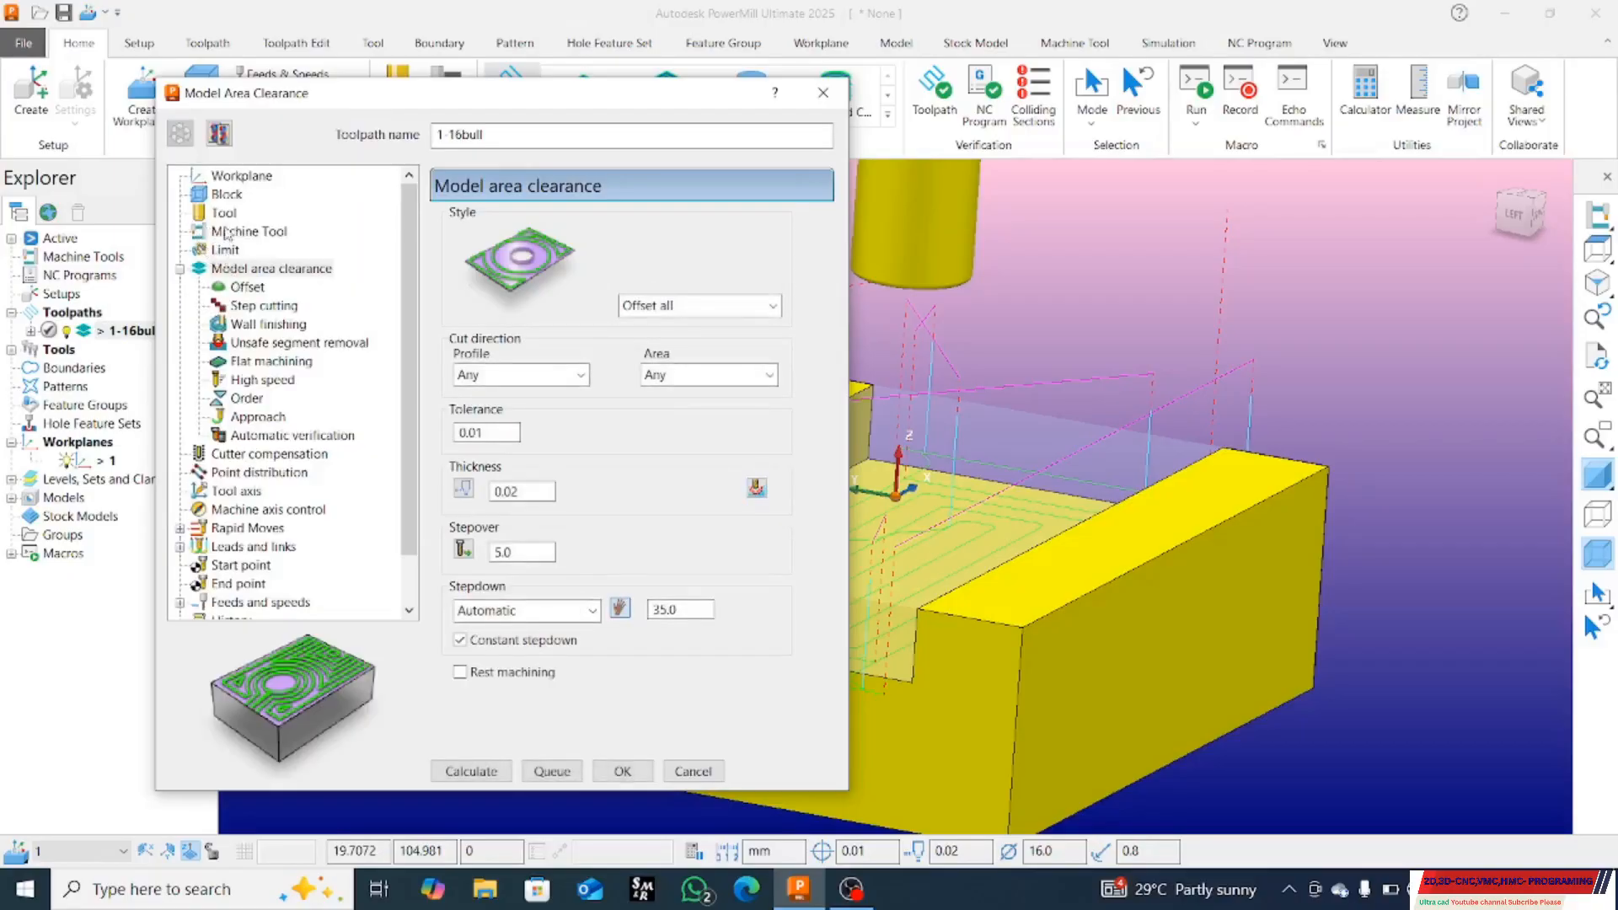
# Step: Review the toolpath's Block and Offset settings, and close the settings form without recalculating
pyautogui.click(226, 196)
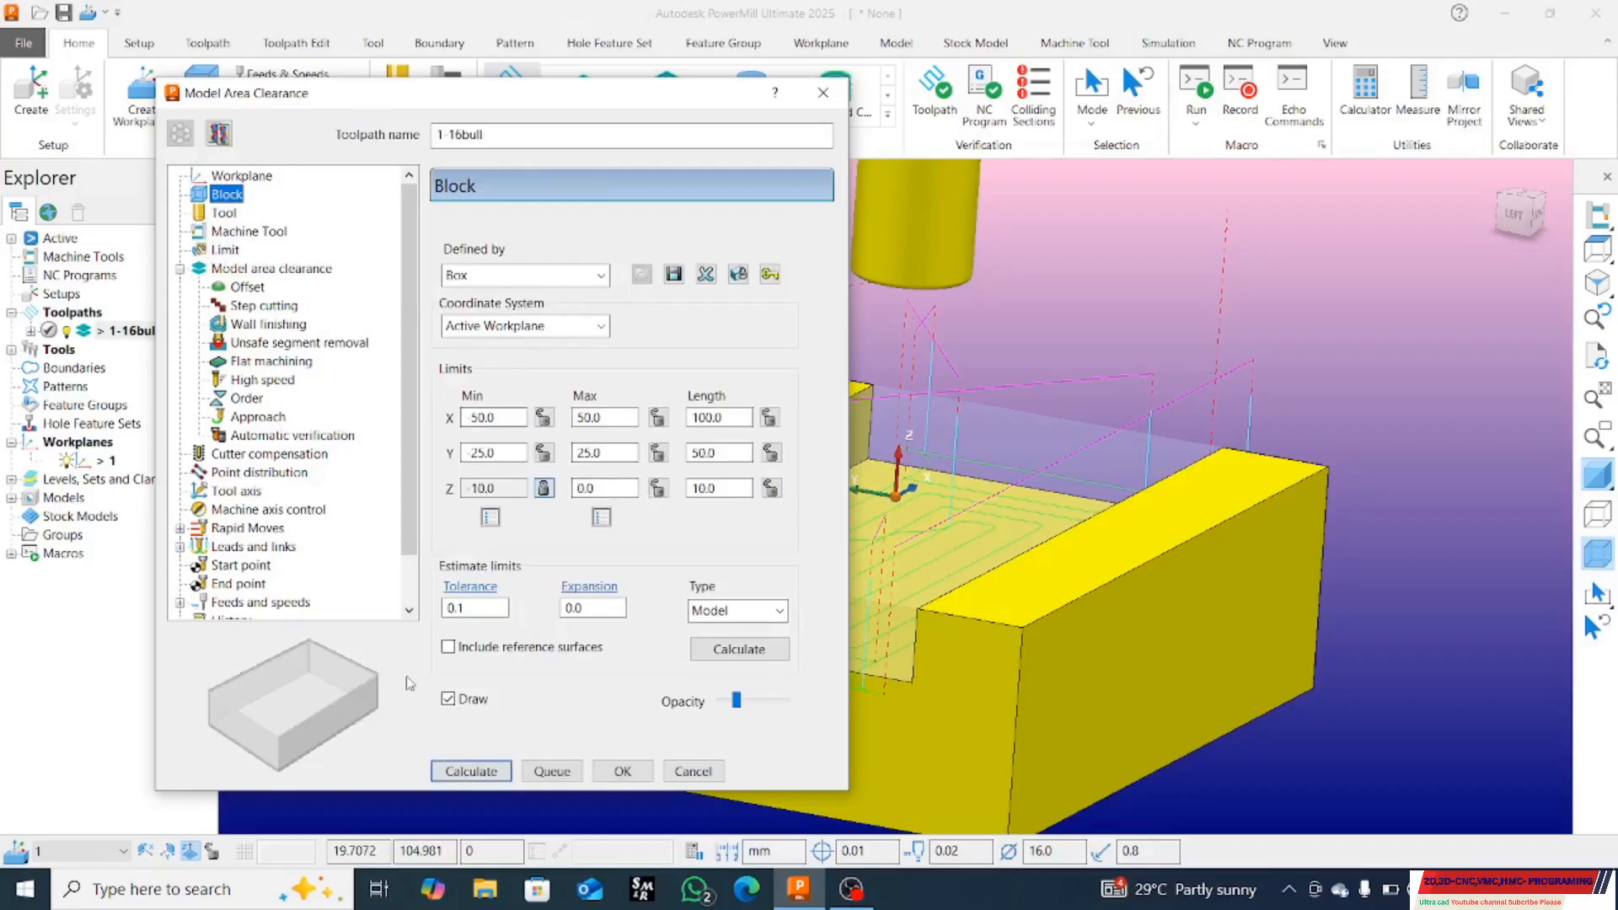
pyautogui.click(228, 269)
pyautogui.click(244, 287)
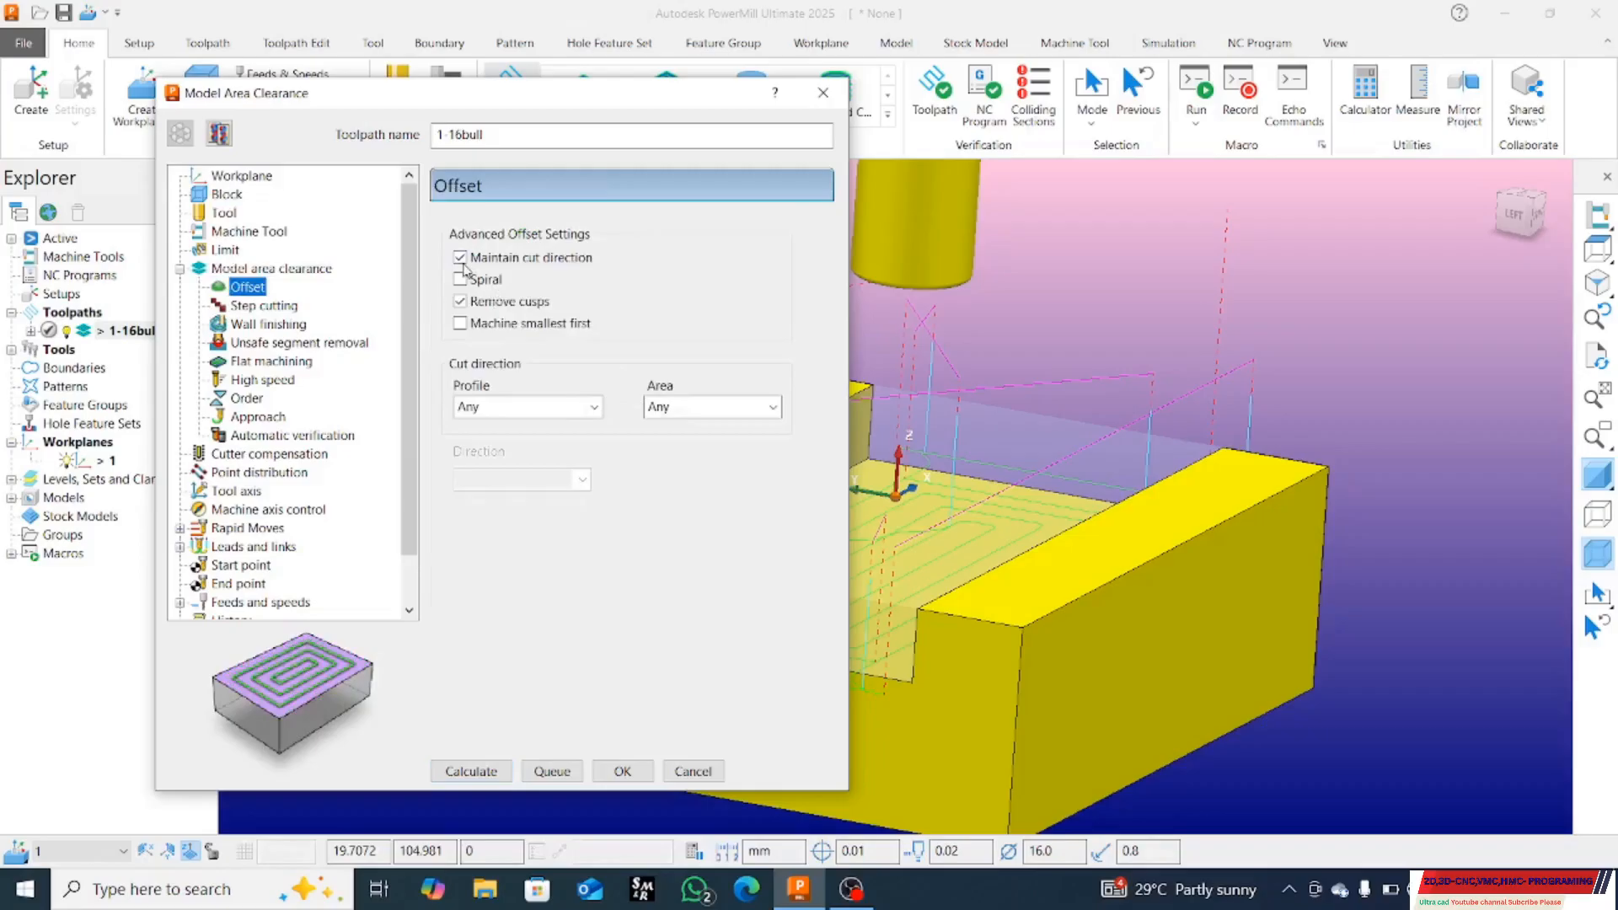
pyautogui.click(823, 92)
pyautogui.moveTo(826, 454); pyautogui.dragTo(599, 389, button='middle')
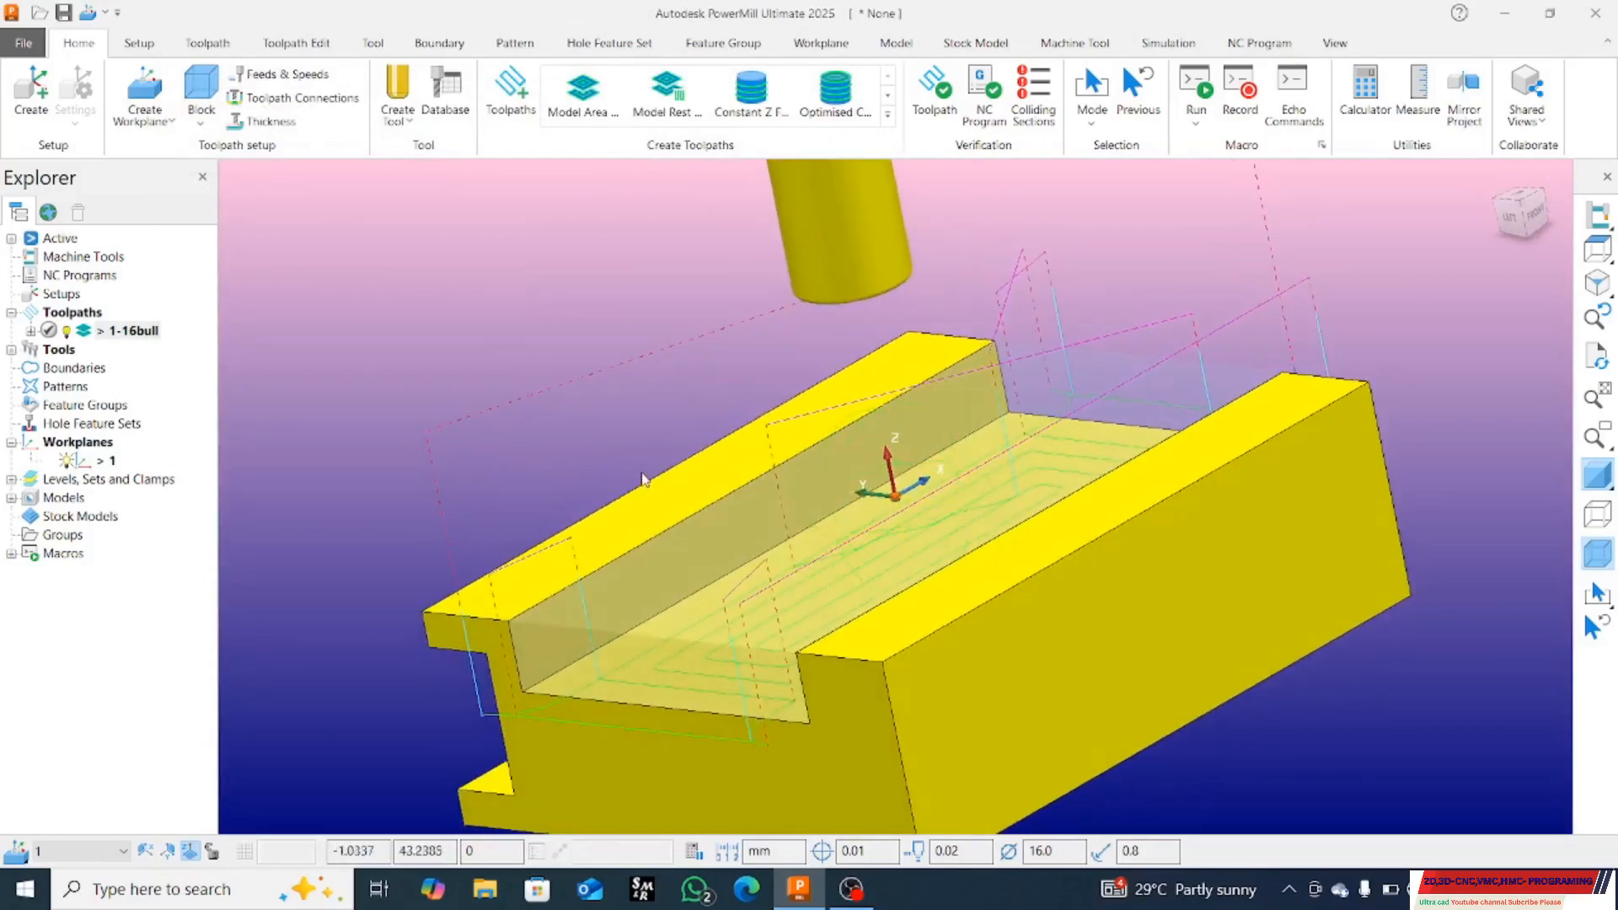
# Step: Delete toolpath 1-16bull and start a new Model Area Clearance toolpath from the 3D Area Clearance strategies
pyautogui.rightClick(89, 333)
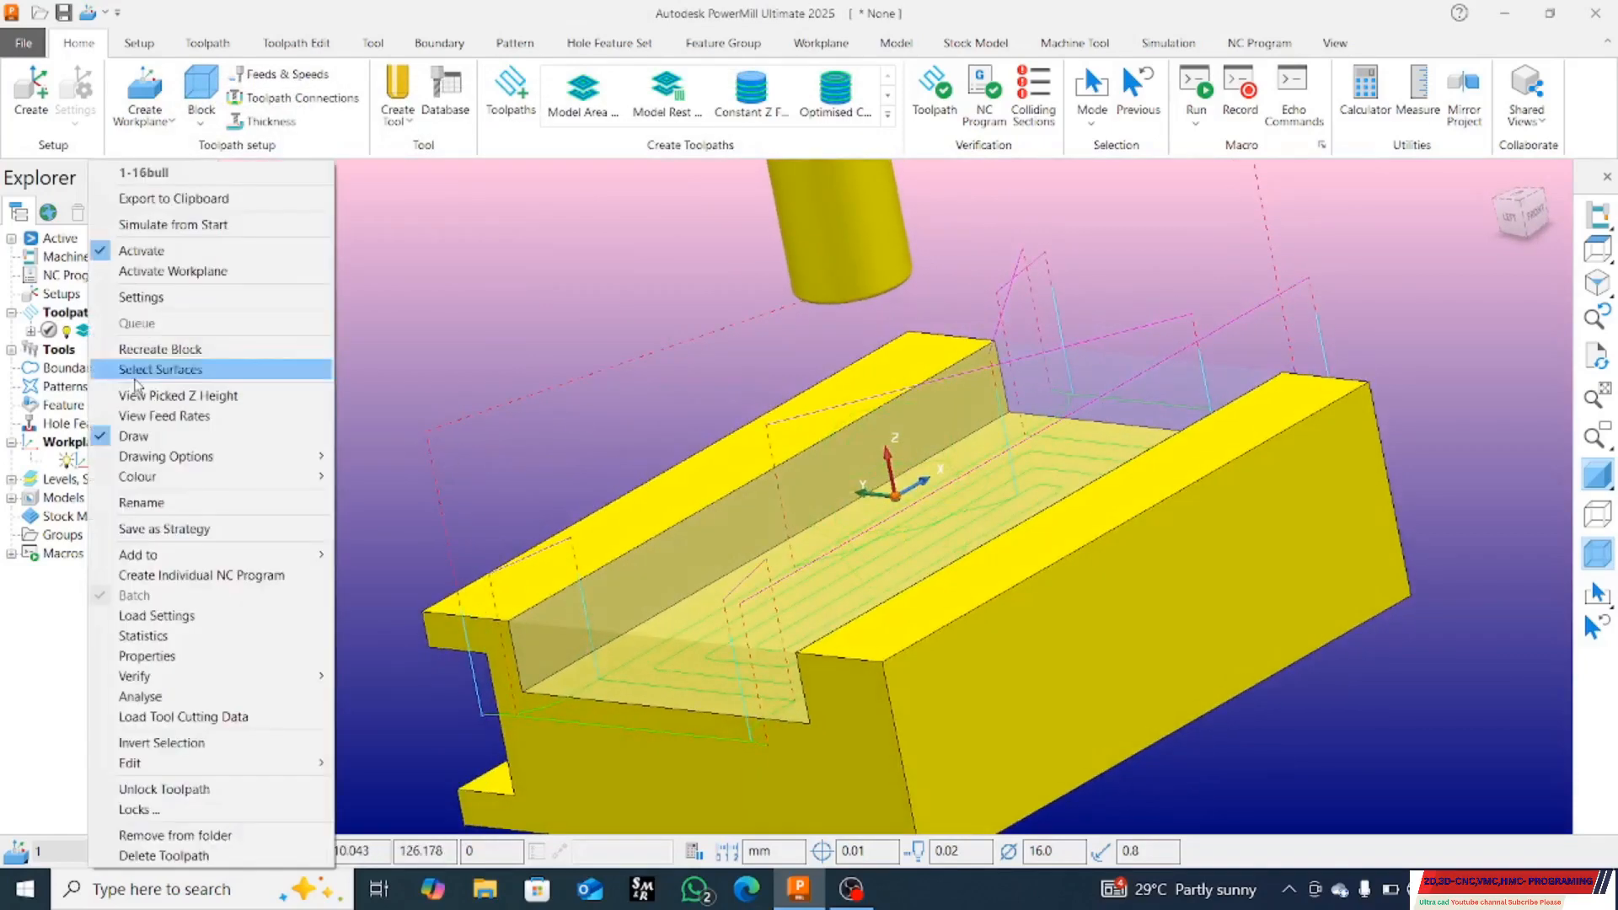
pyautogui.click(126, 834)
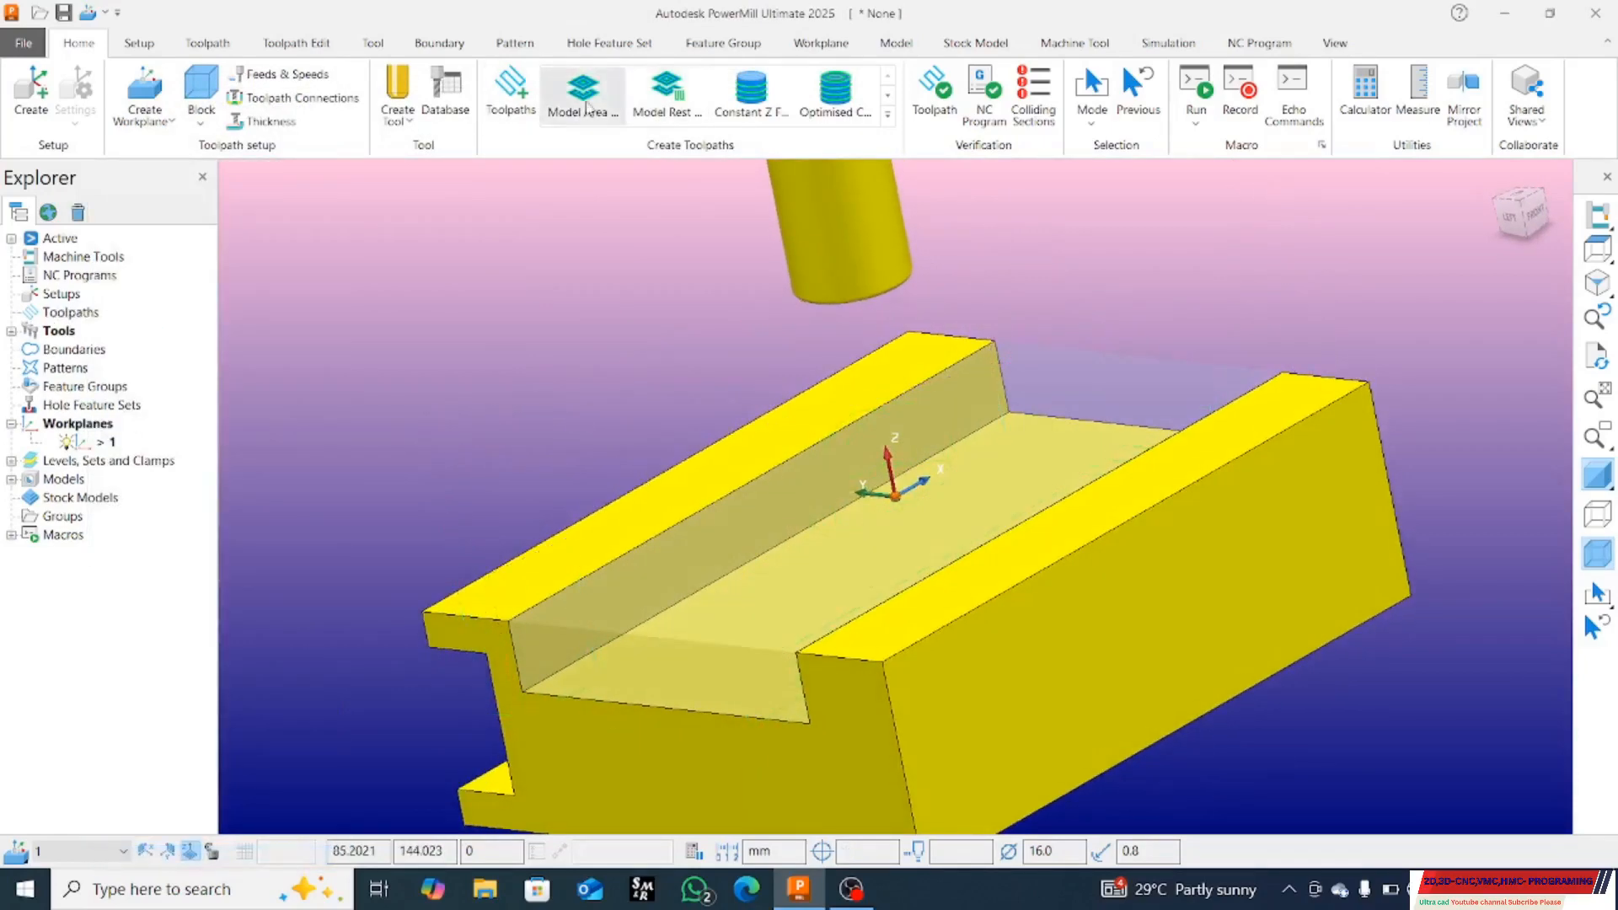
pyautogui.click(505, 92)
pyautogui.click(348, 102)
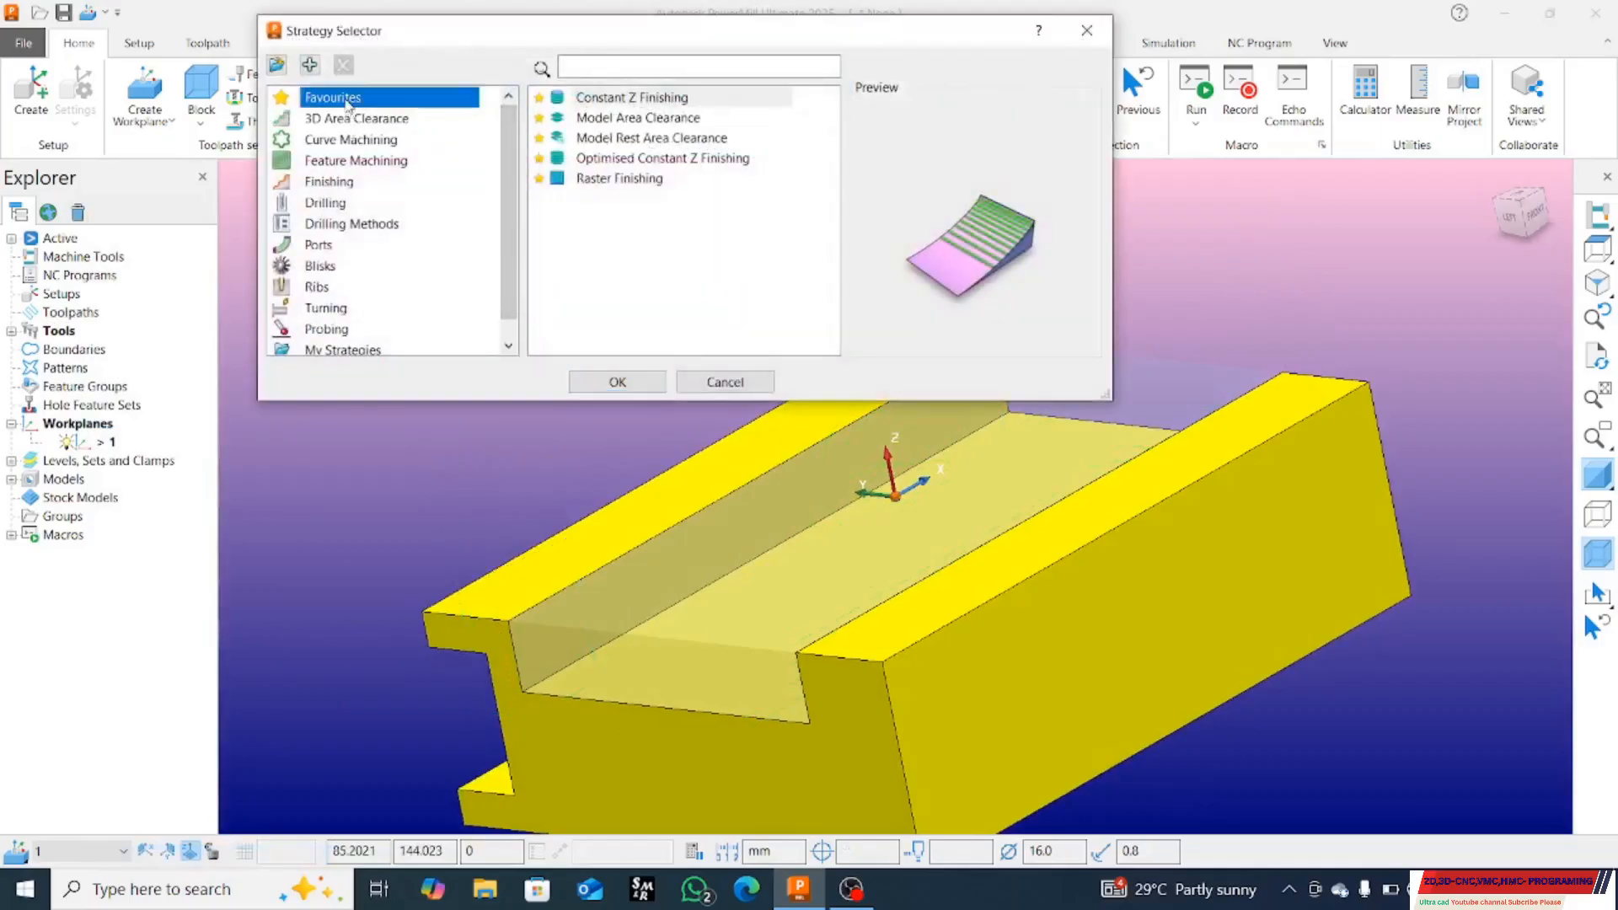
pyautogui.click(370, 119)
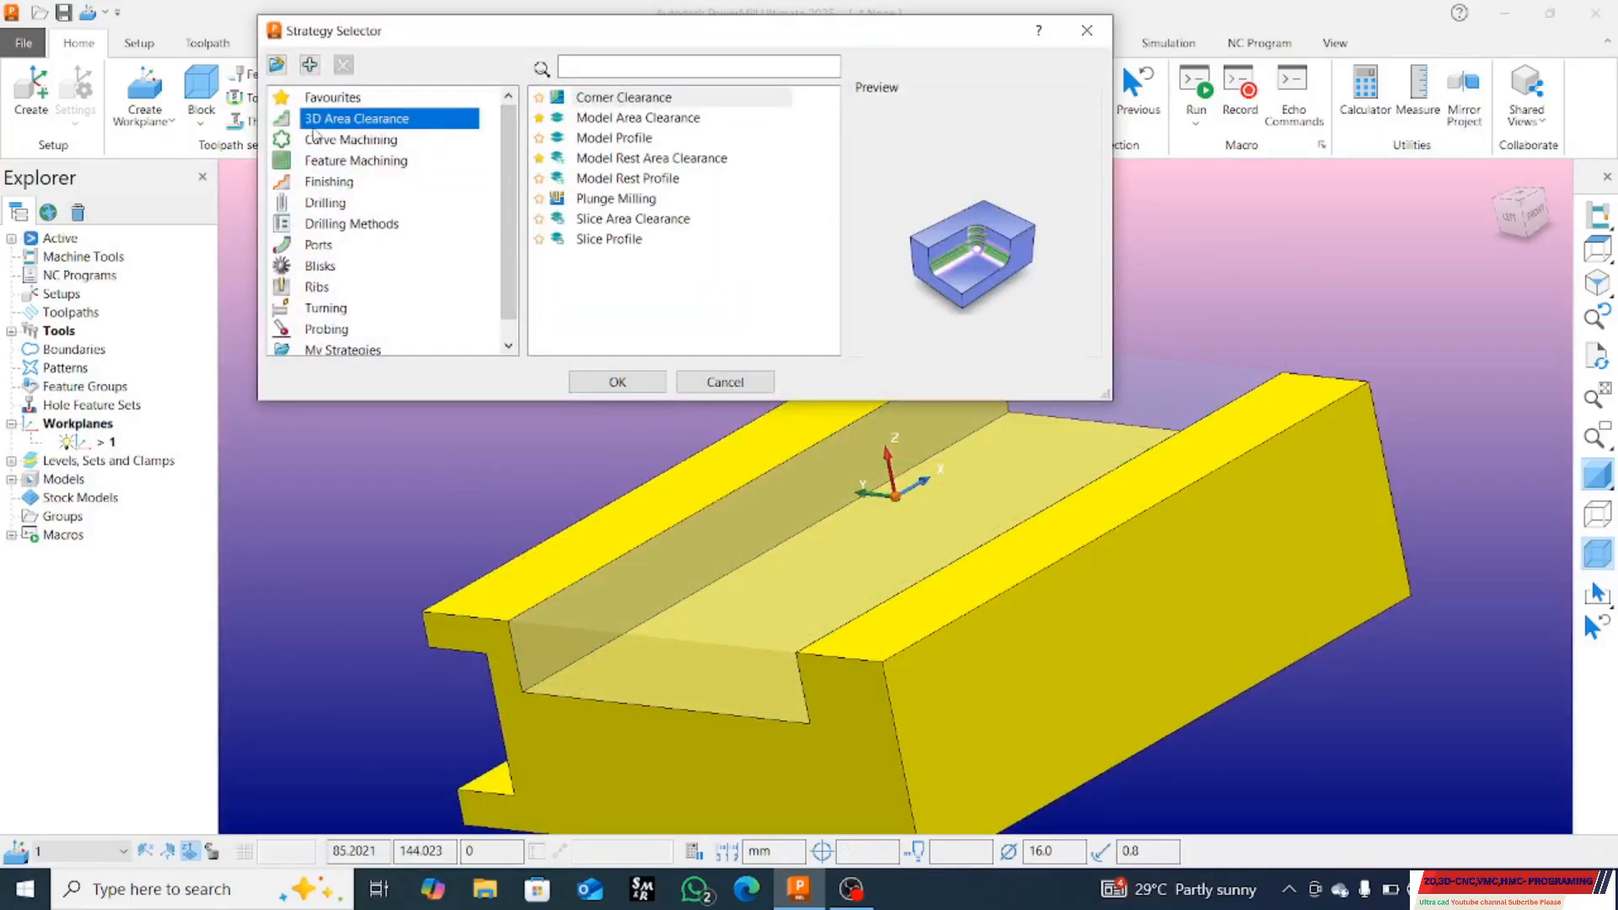
pyautogui.click(592, 122)
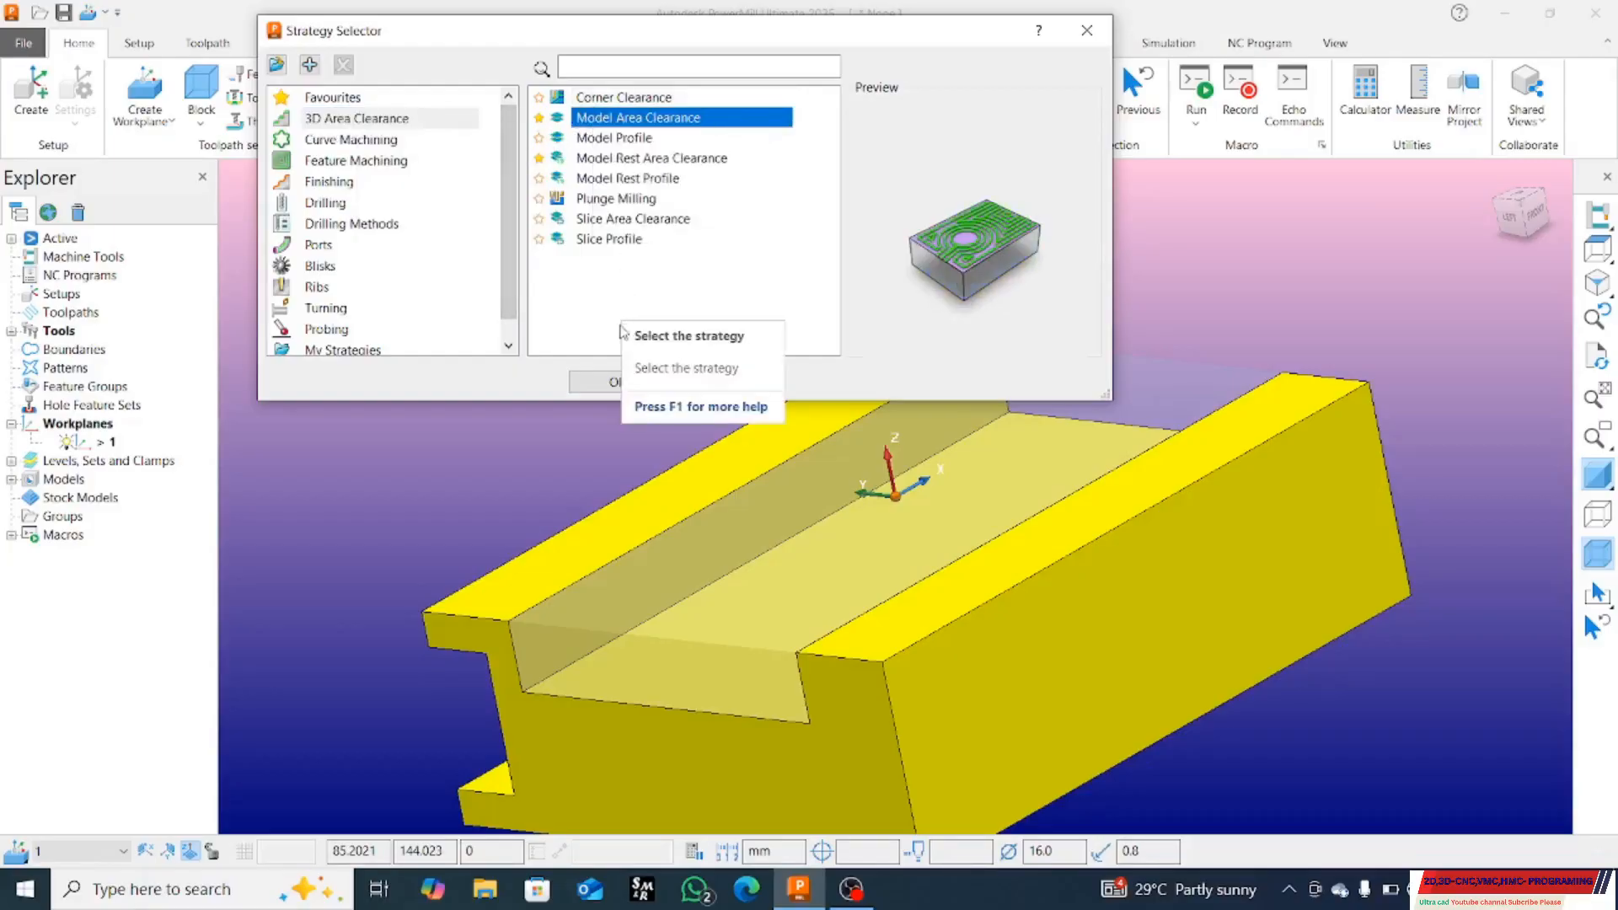
pyautogui.click(611, 378)
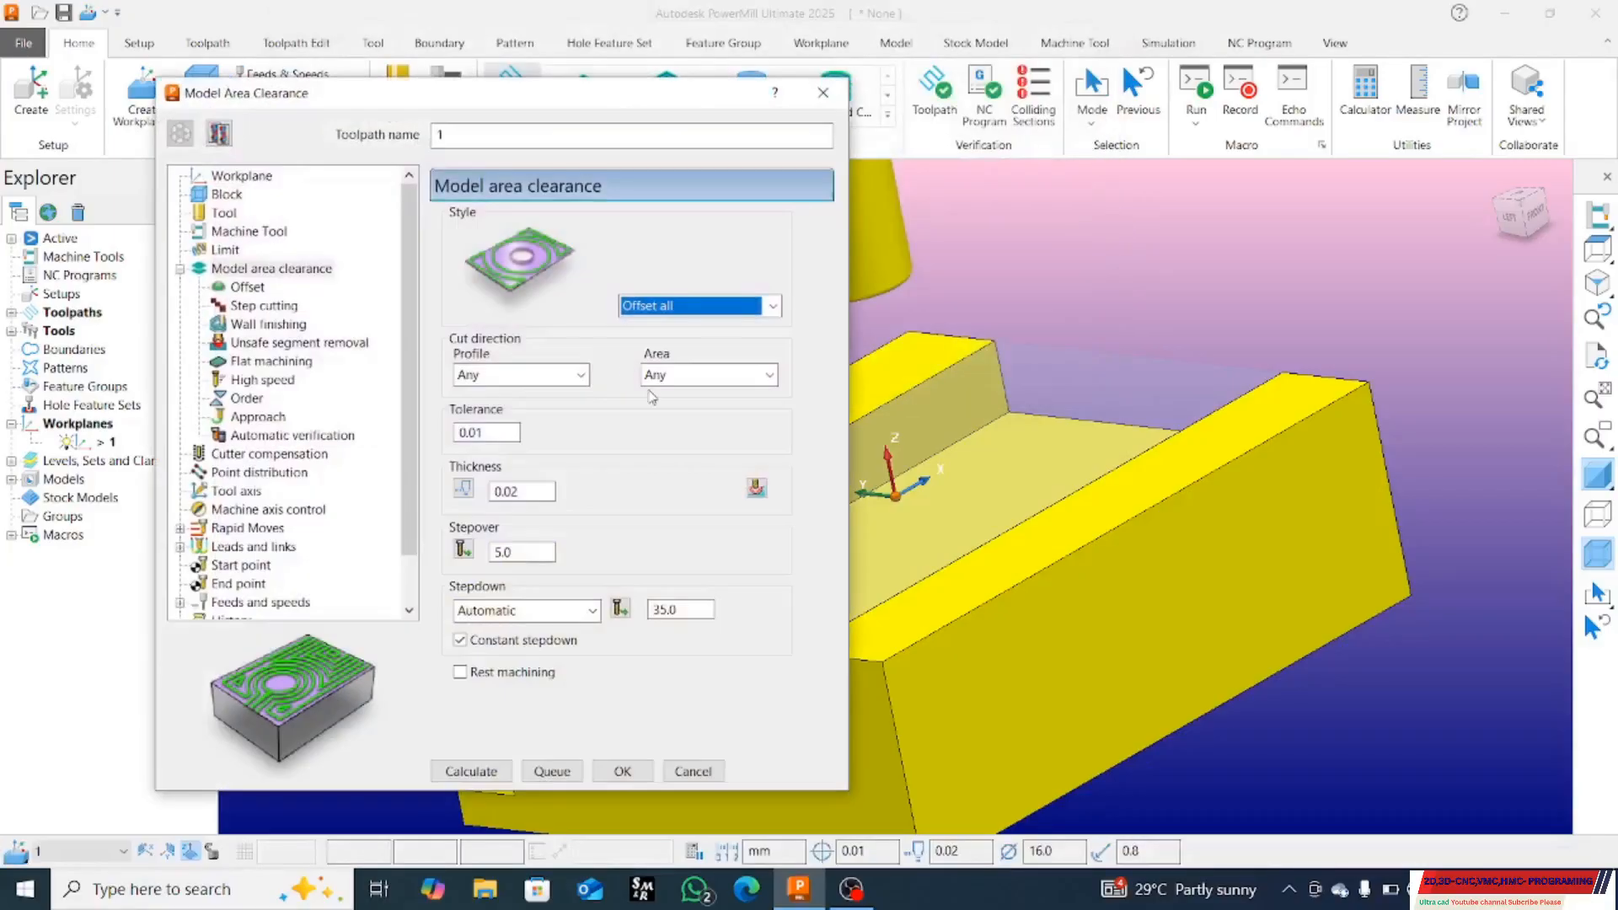
# Step: Calculate the new toolpath under the name 1-16bull with a stepdown of 0.35 mm, and close its settings
pyautogui.click(459, 135)
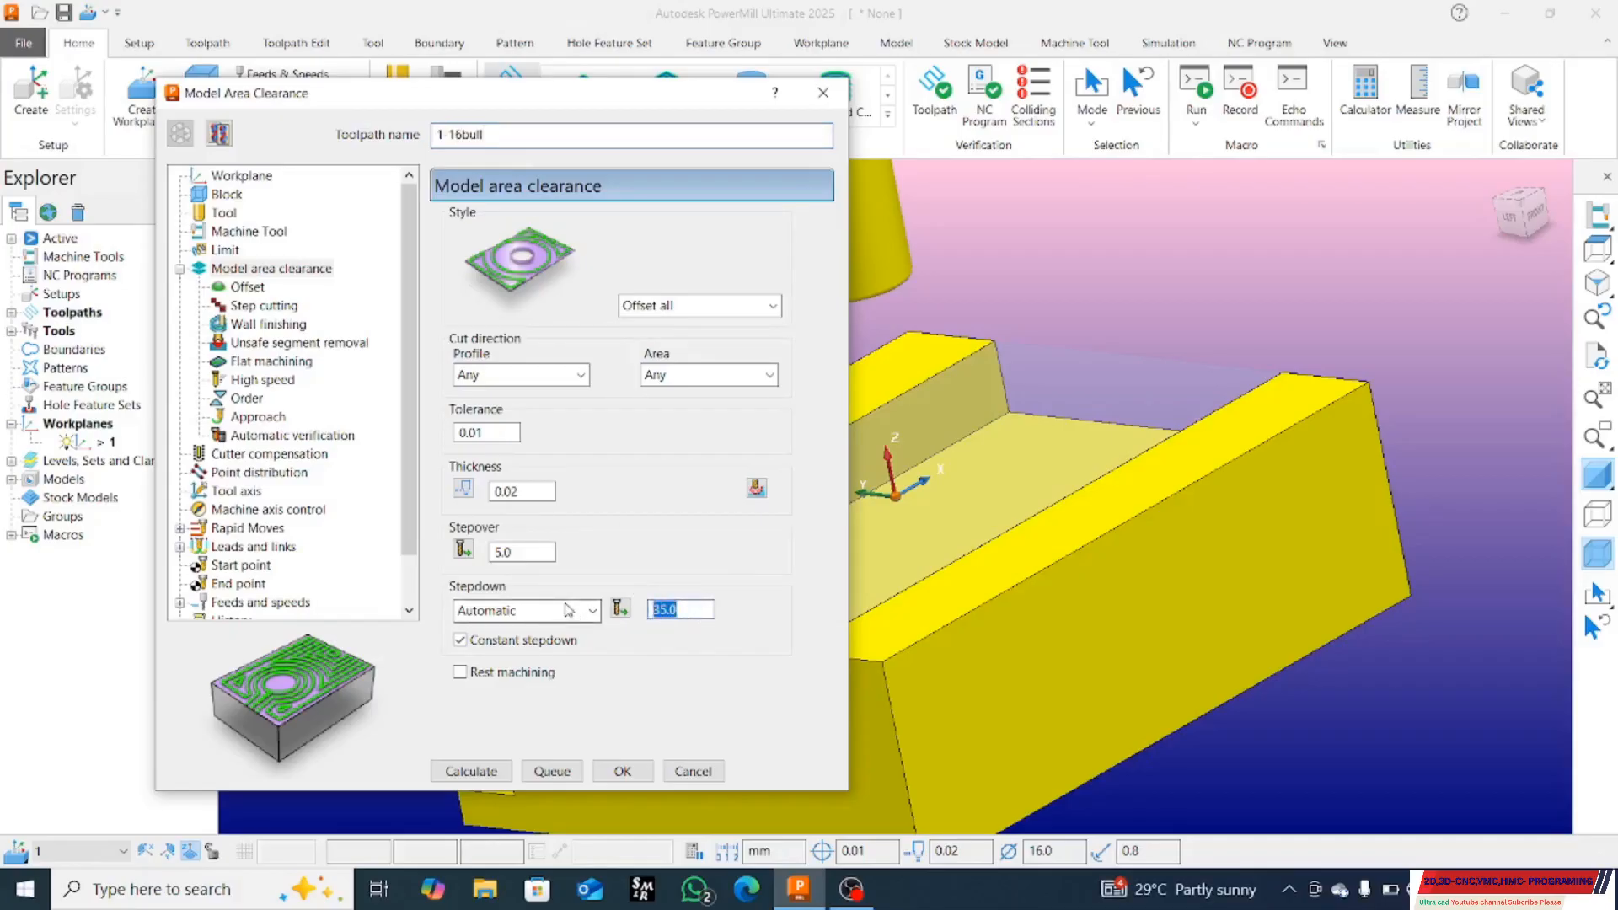
pyautogui.write('0.')
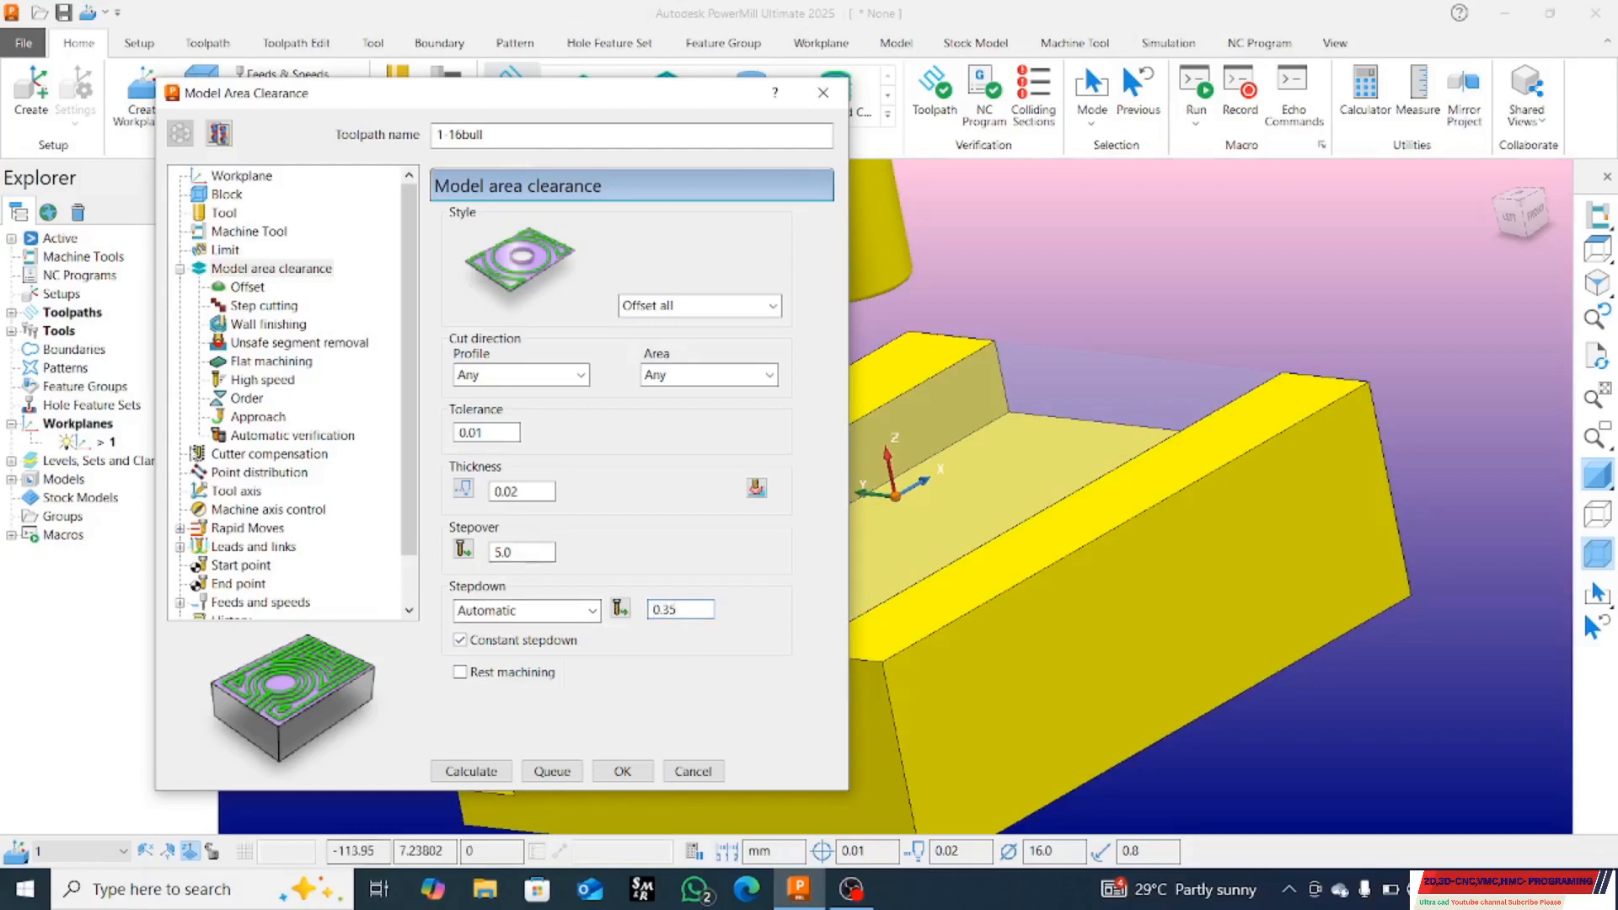
pyautogui.click(470, 768)
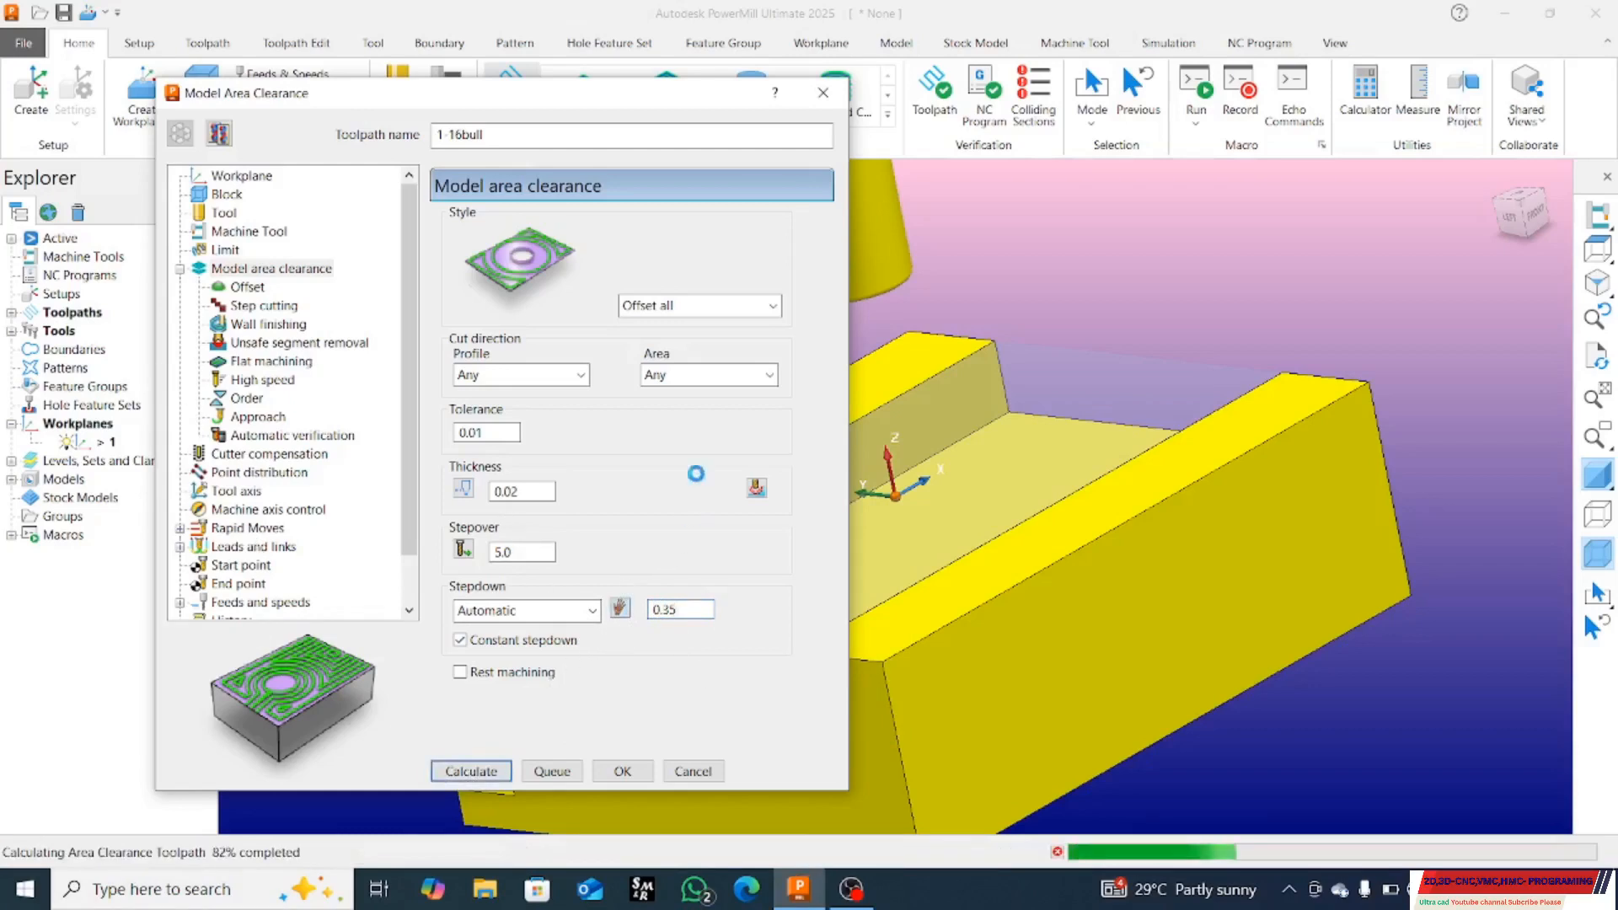
pyautogui.click(831, 477)
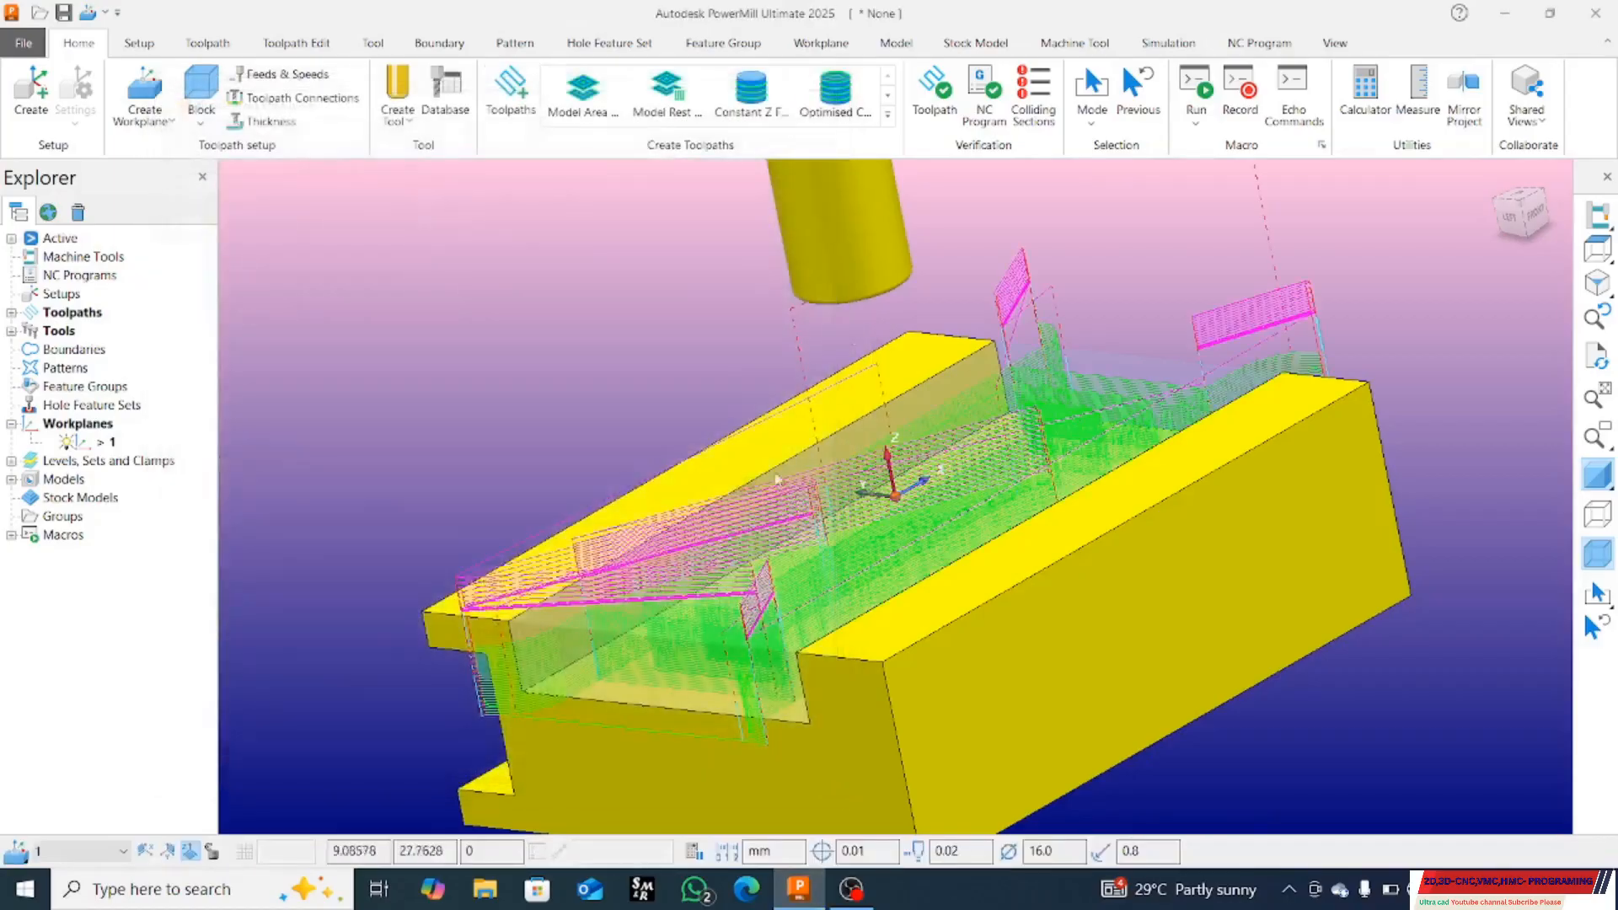
# Step: Examine the layered passes and rapid links of the calculated toolpath from the side, from above and at an angle
pyautogui.moveTo(776, 478); pyautogui.dragTo(830, 320, button='middle')
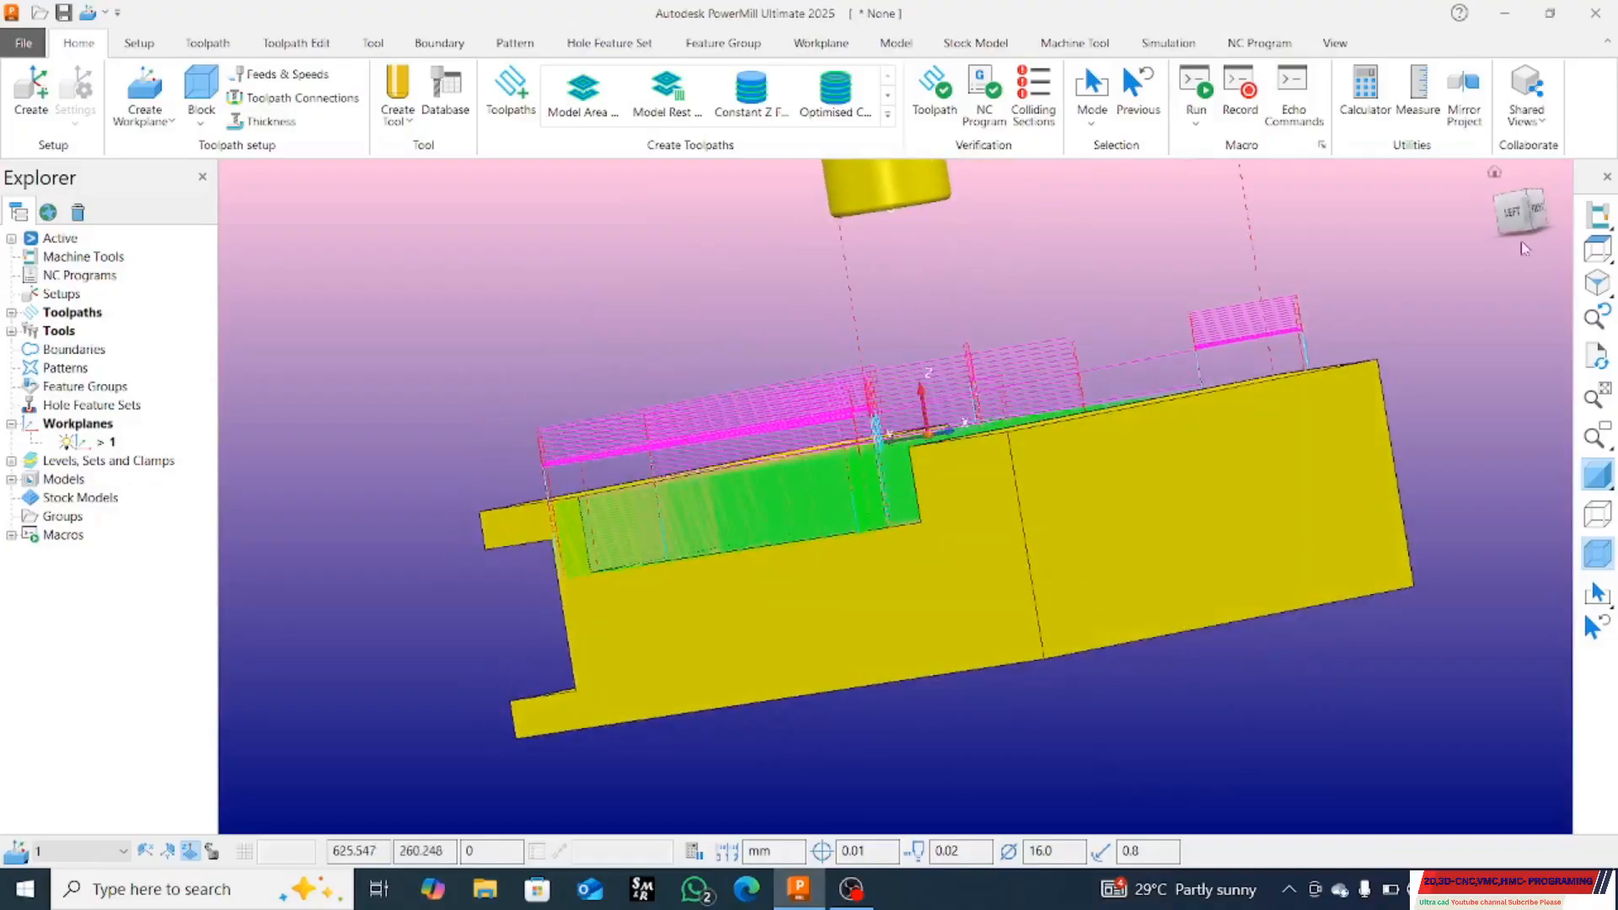
pyautogui.click(1597, 249)
pyautogui.moveTo(1085, 601); pyautogui.dragTo(1232, 372, button='middle')
pyautogui.moveTo(914, 472); pyautogui.dragTo(1348, 560, button='middle')
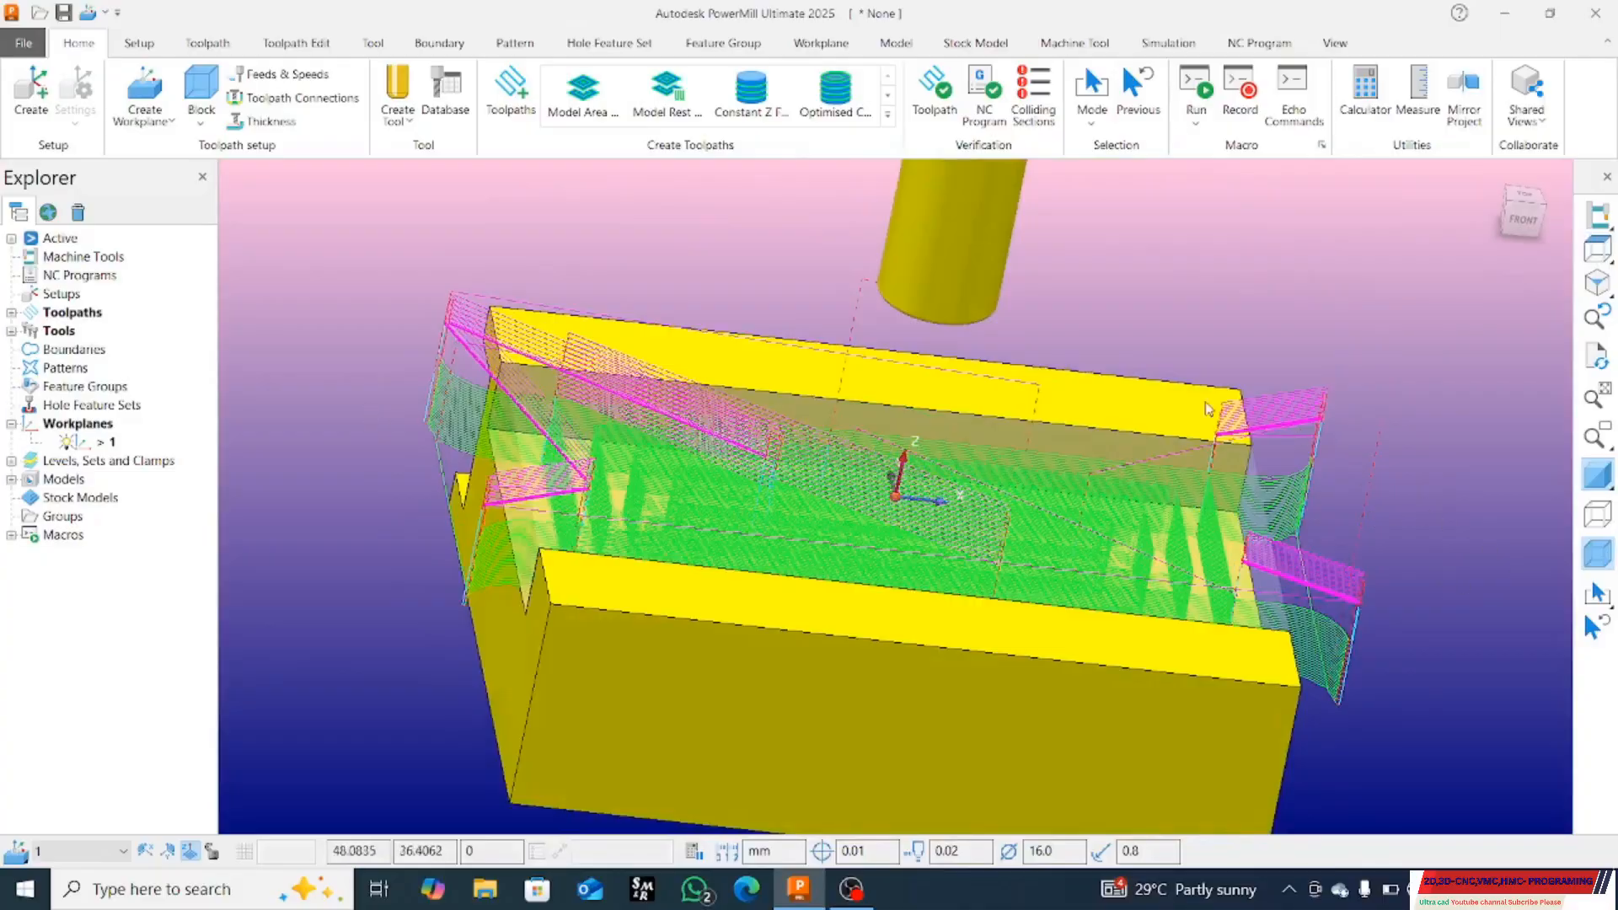
pyautogui.click(1597, 252)
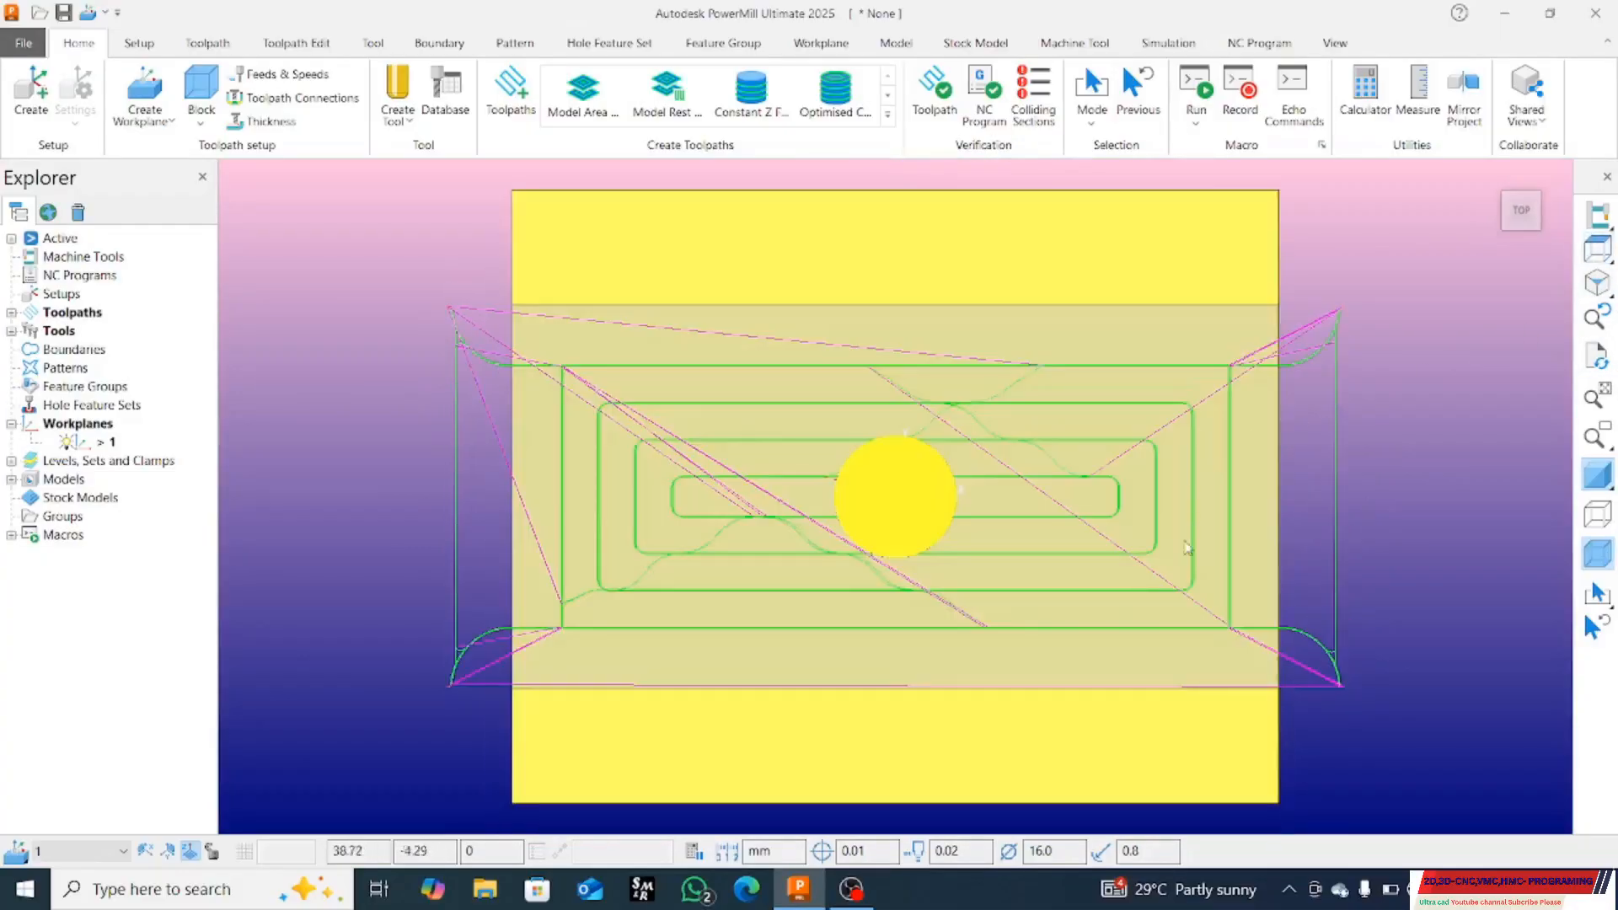
pyautogui.moveTo(1005, 608); pyautogui.dragTo(1002, 516, button='middle')
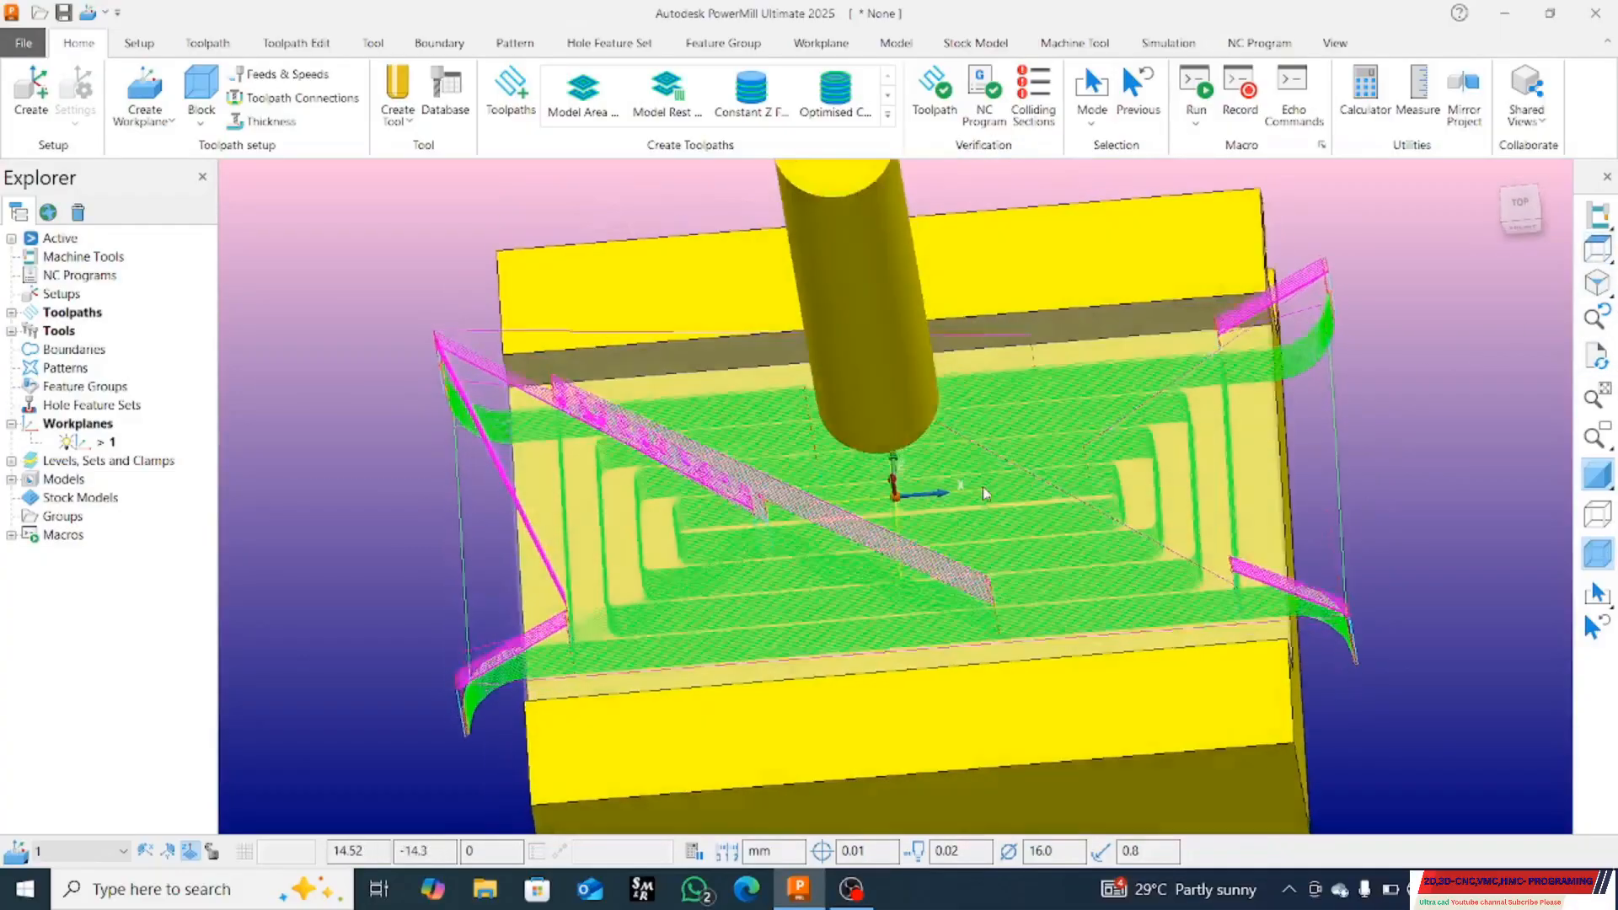
# Step: Check the total machining time in the statistics of toolpath 1-16bull
pyautogui.click(11, 312)
pyautogui.rightClick(85, 335)
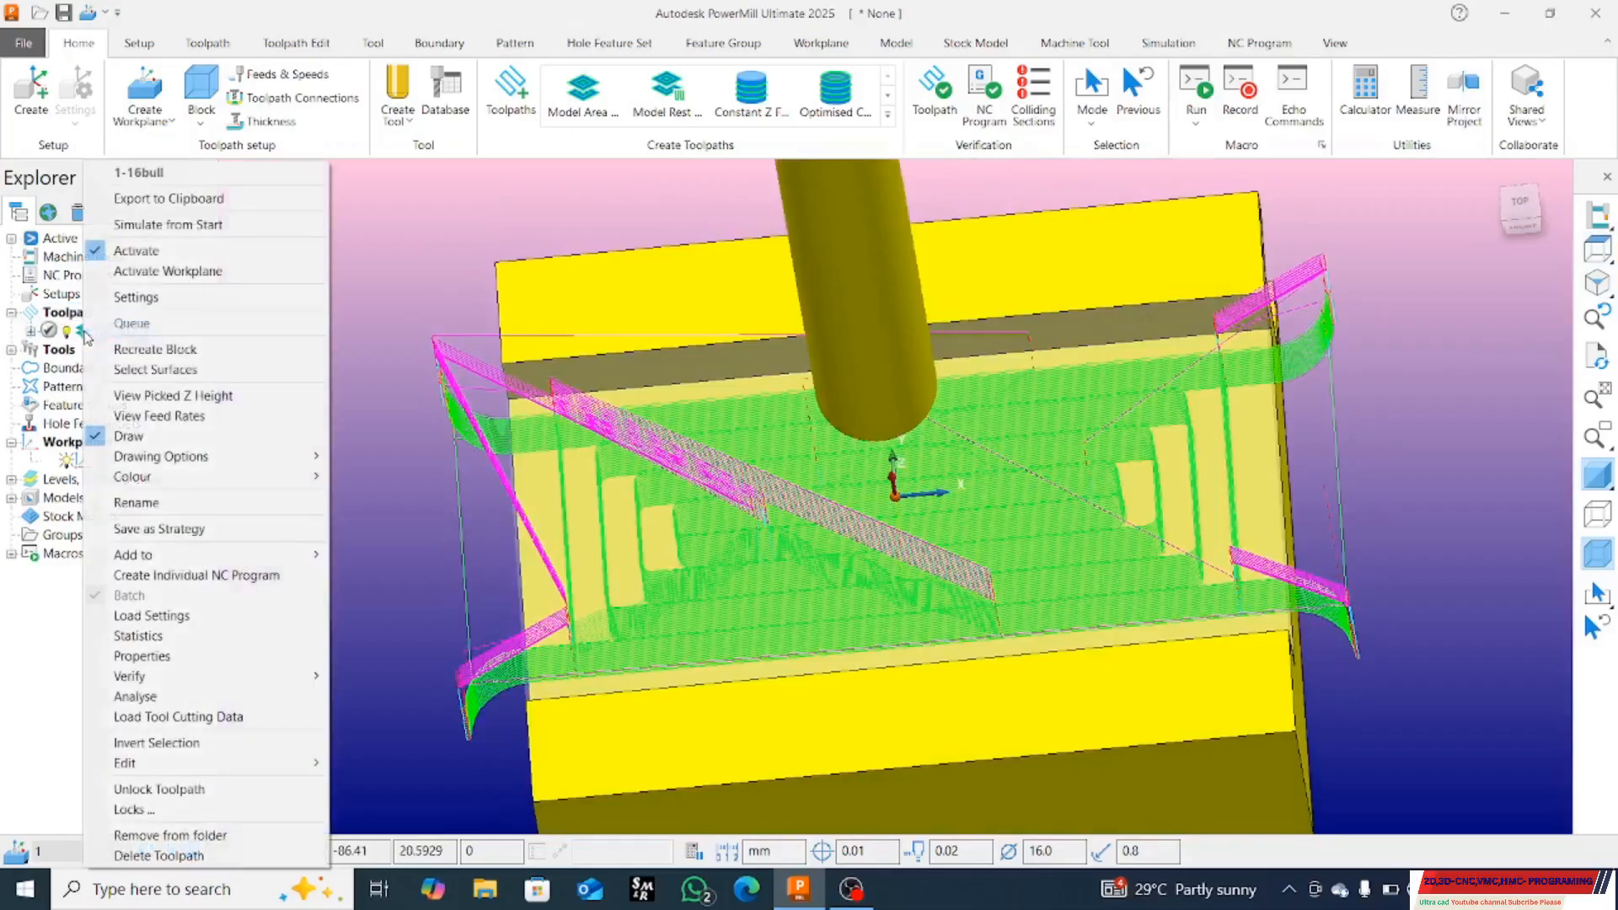
pyautogui.click(169, 637)
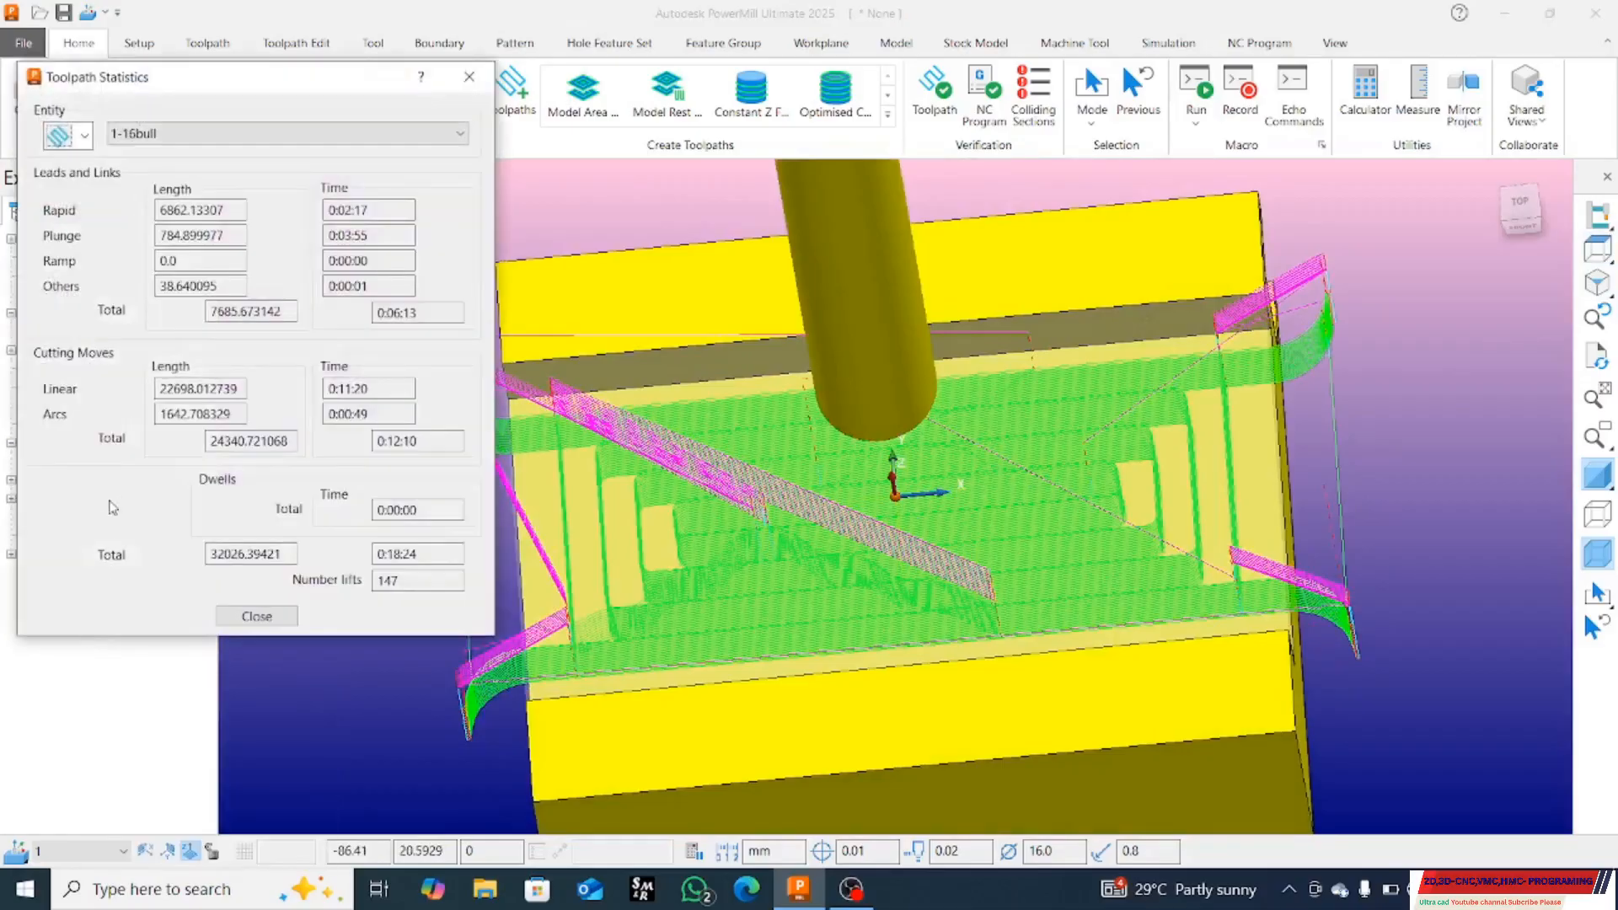
pyautogui.doubleClick(412, 554)
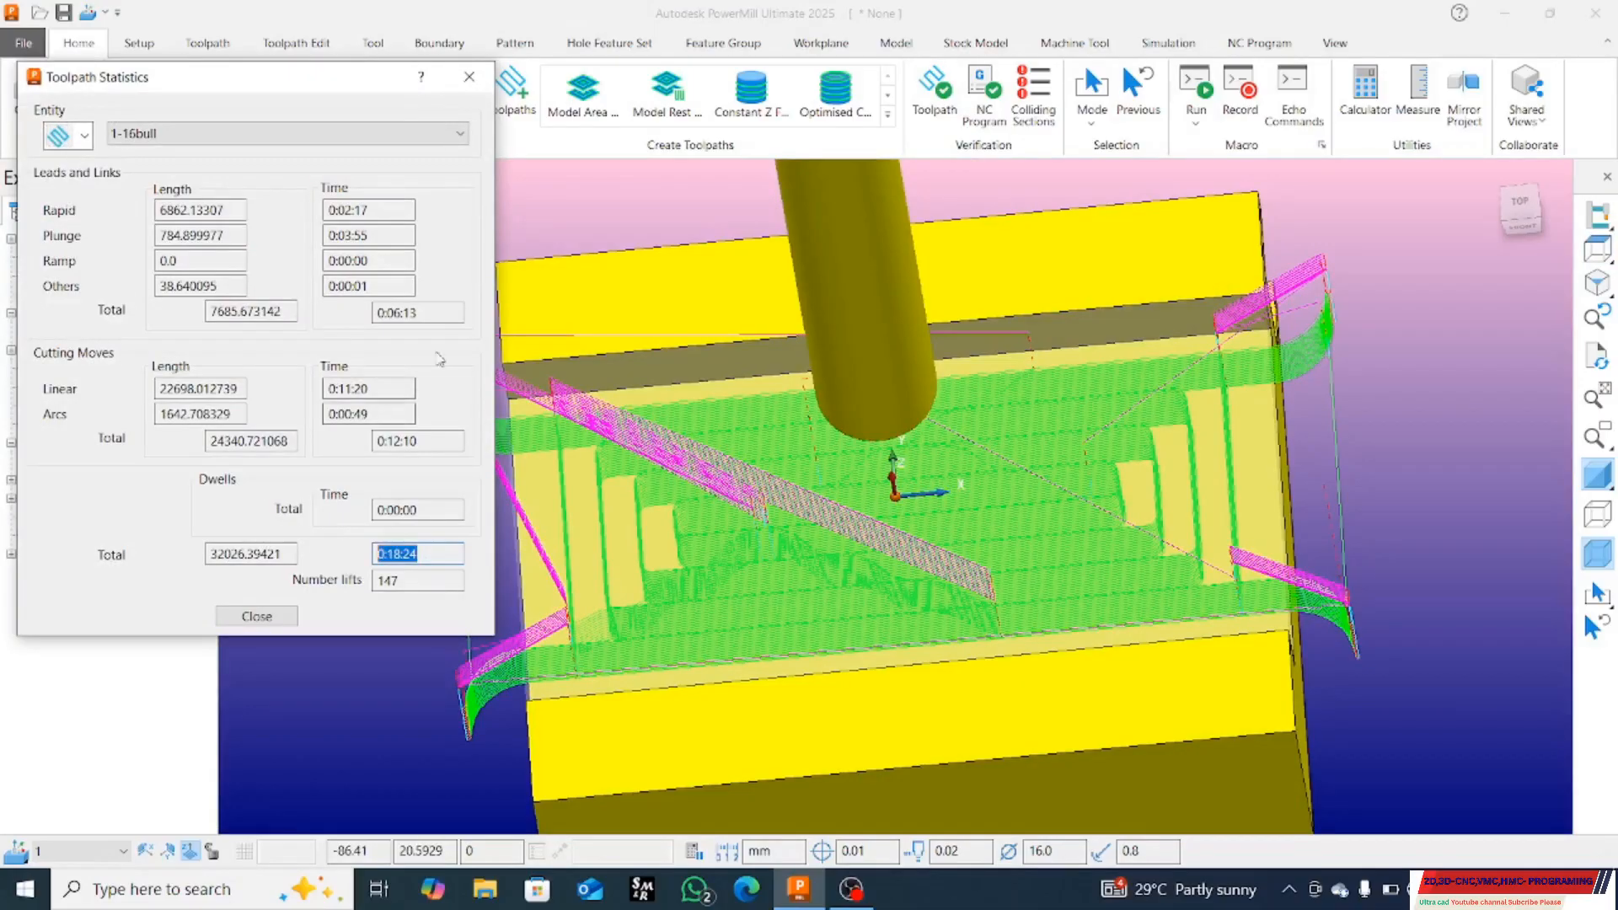
pyautogui.click(469, 76)
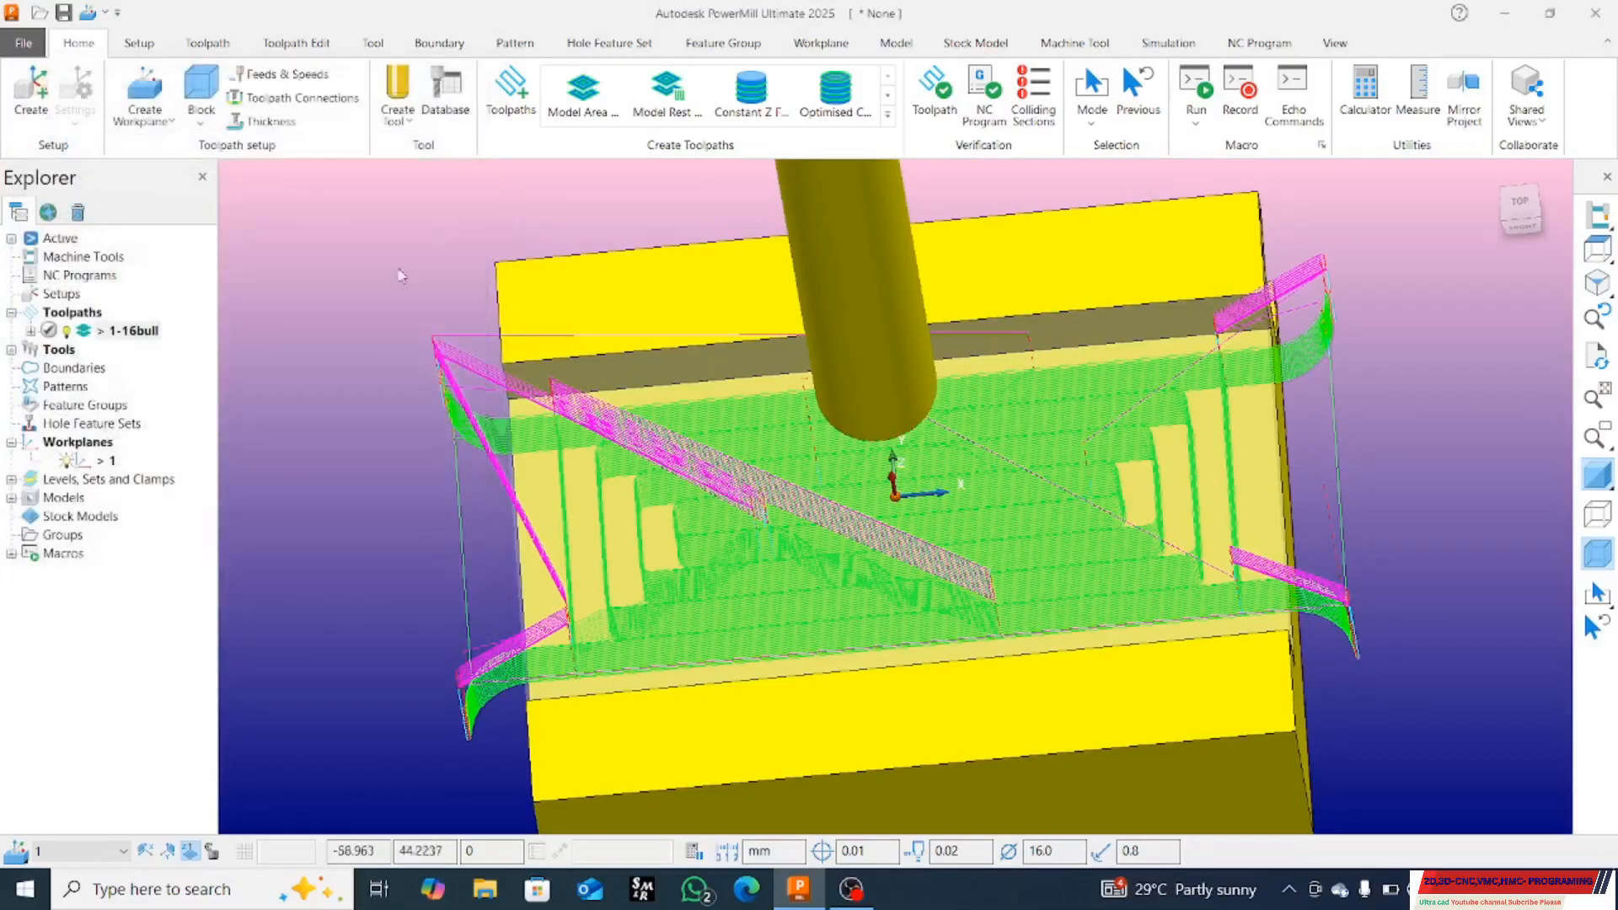
# Step: Turn off Maintain cut direction in the offset settings of toolpath 1-16bull and recalculate it
pyautogui.rightClick(126, 330)
pyautogui.click(152, 297)
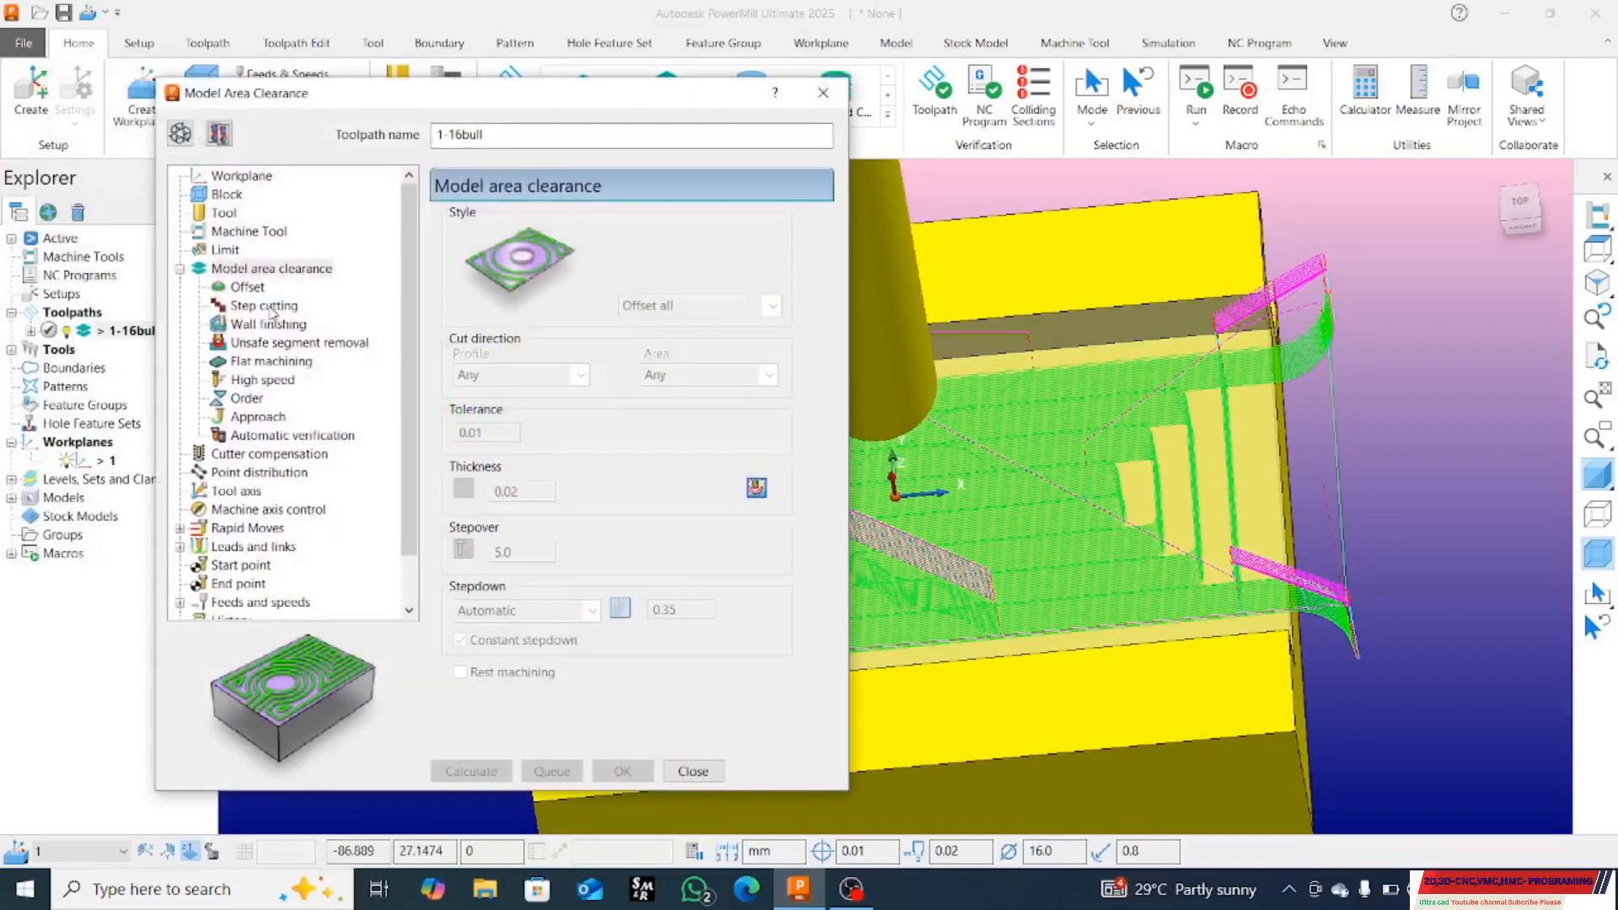
pyautogui.click(179, 133)
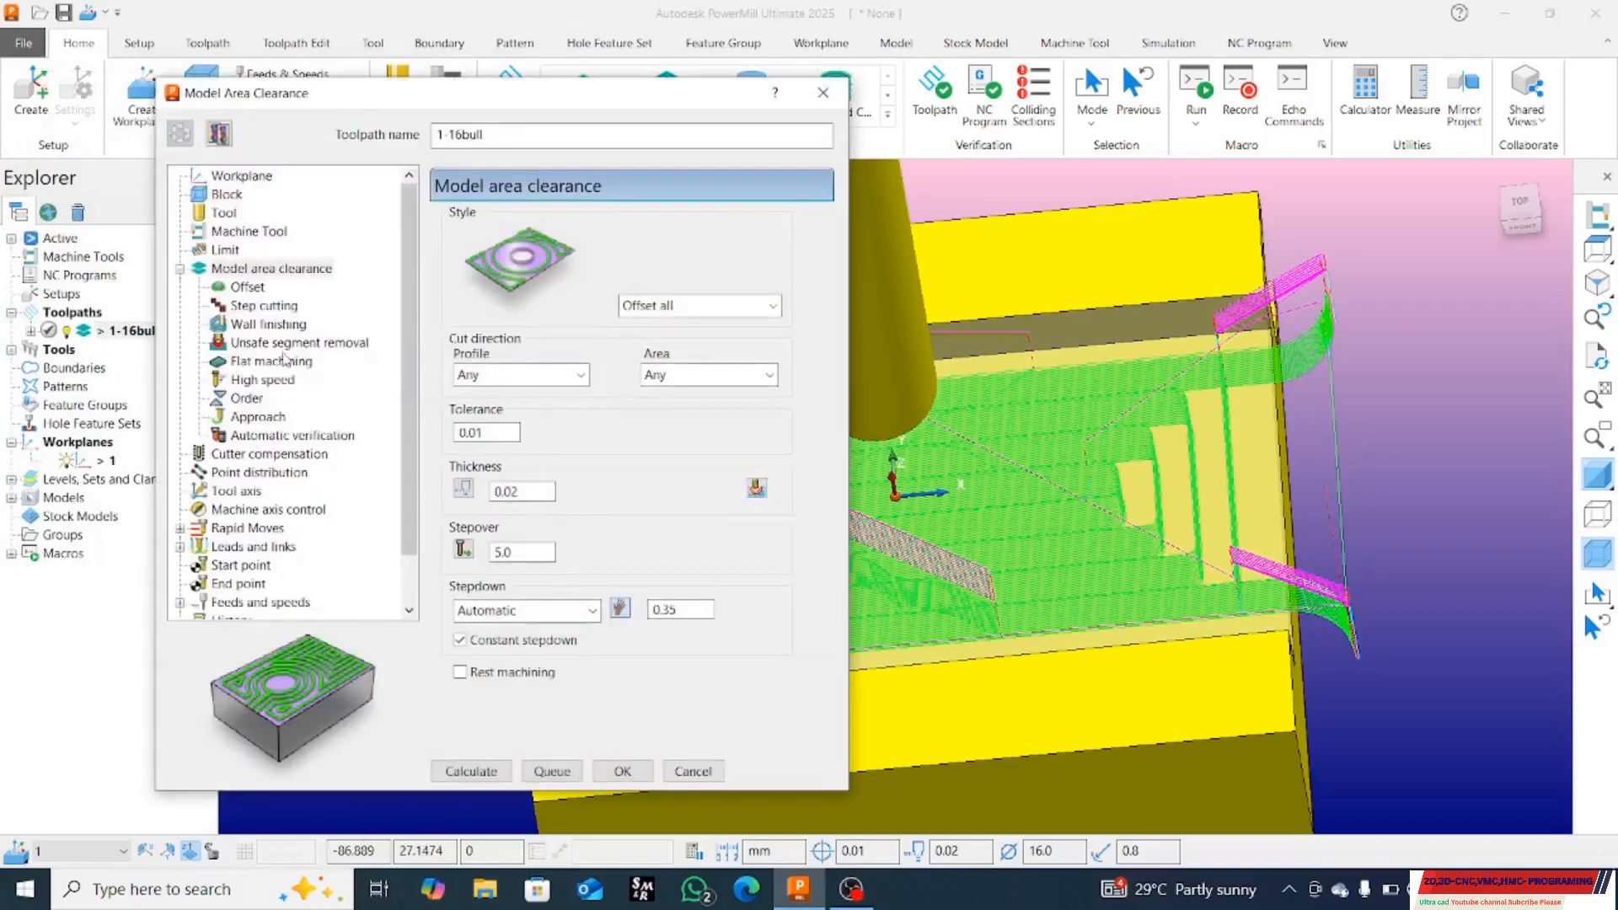
pyautogui.click(248, 287)
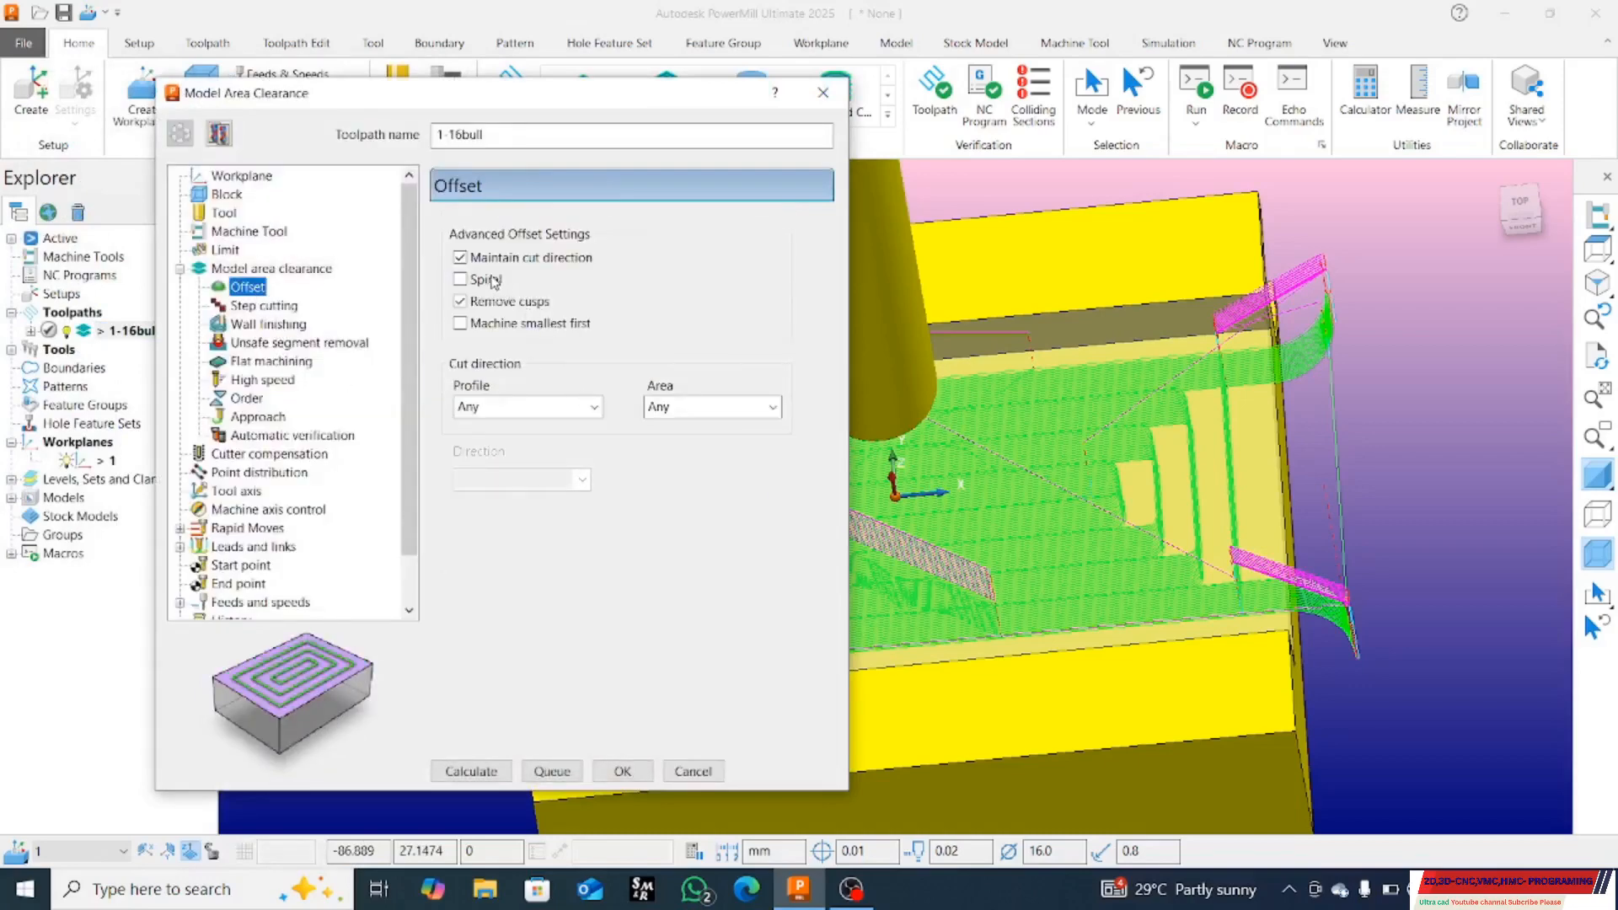
pyautogui.click(460, 262)
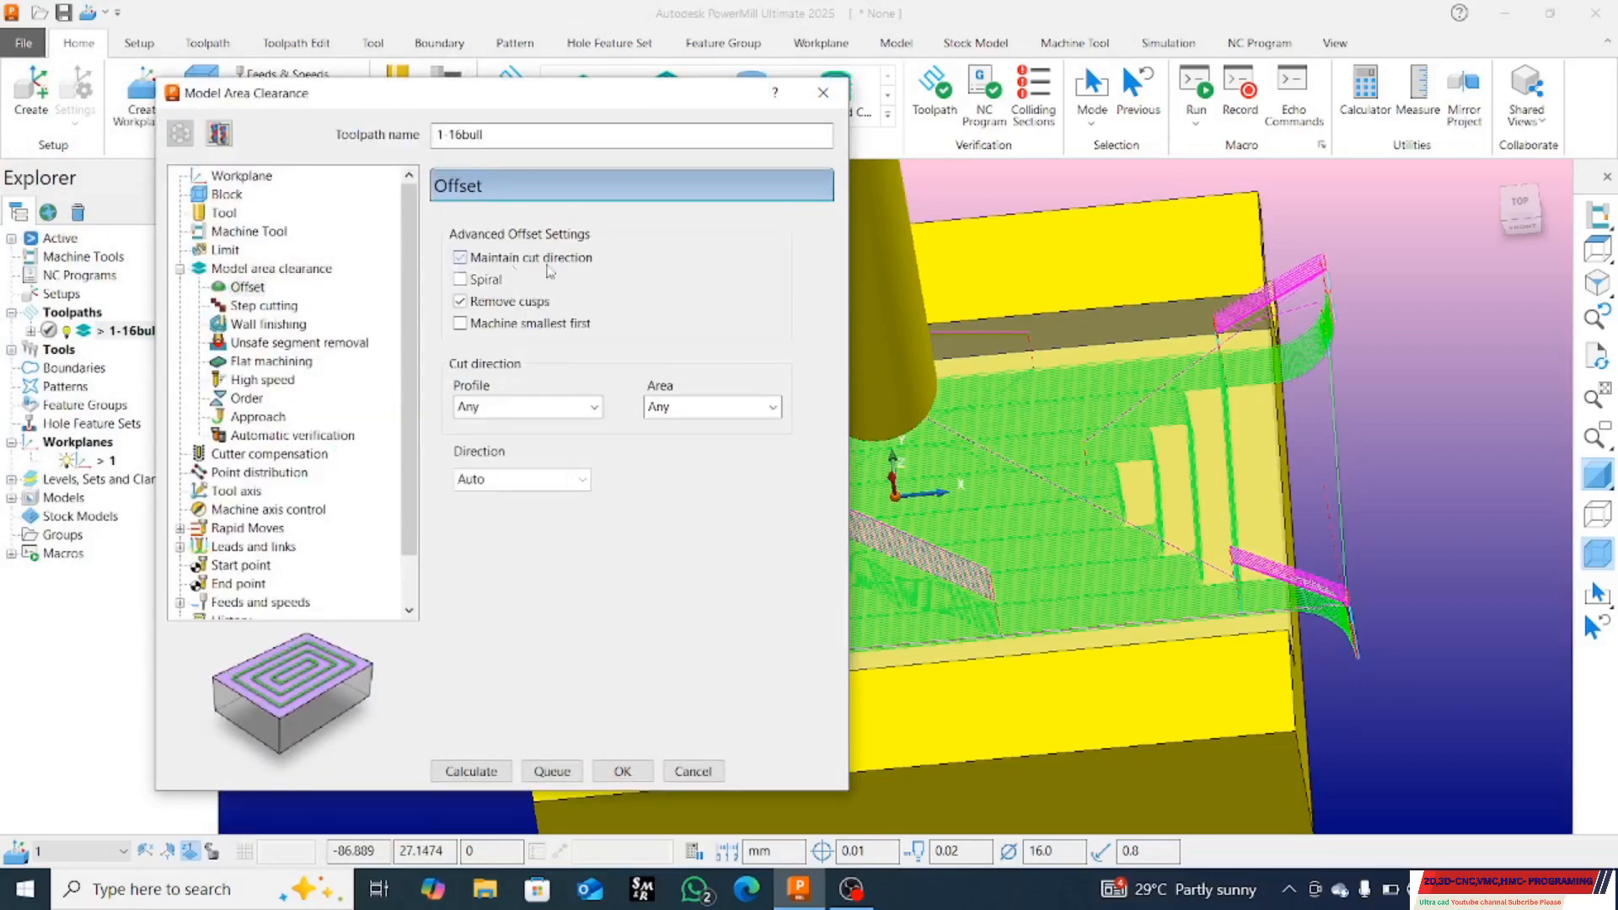
pyautogui.click(495, 774)
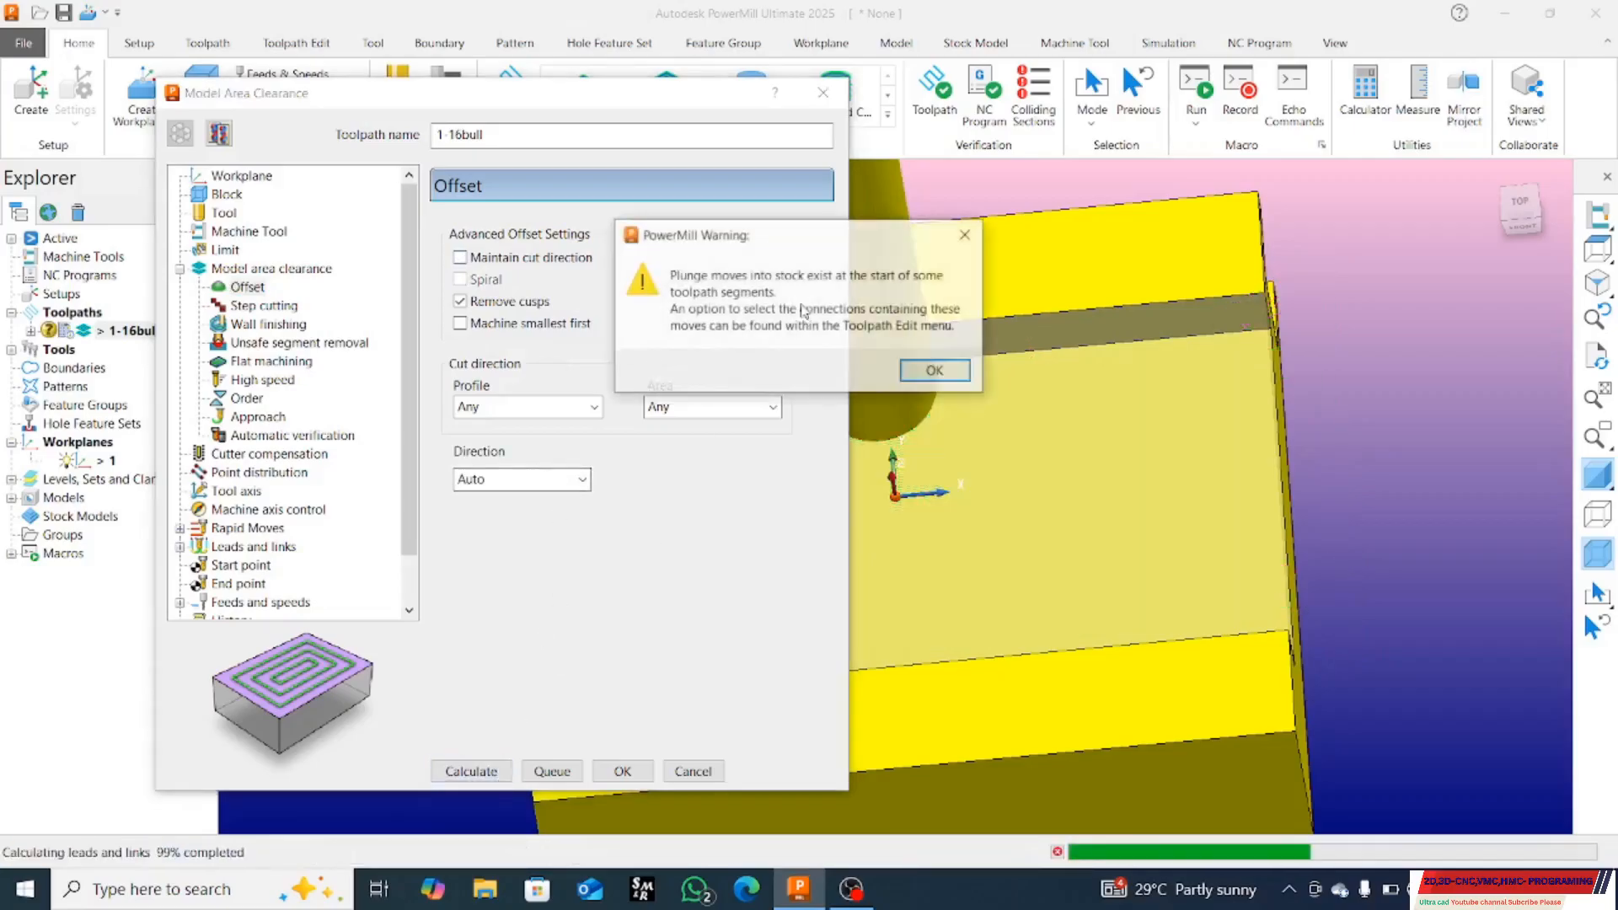
pyautogui.click(932, 368)
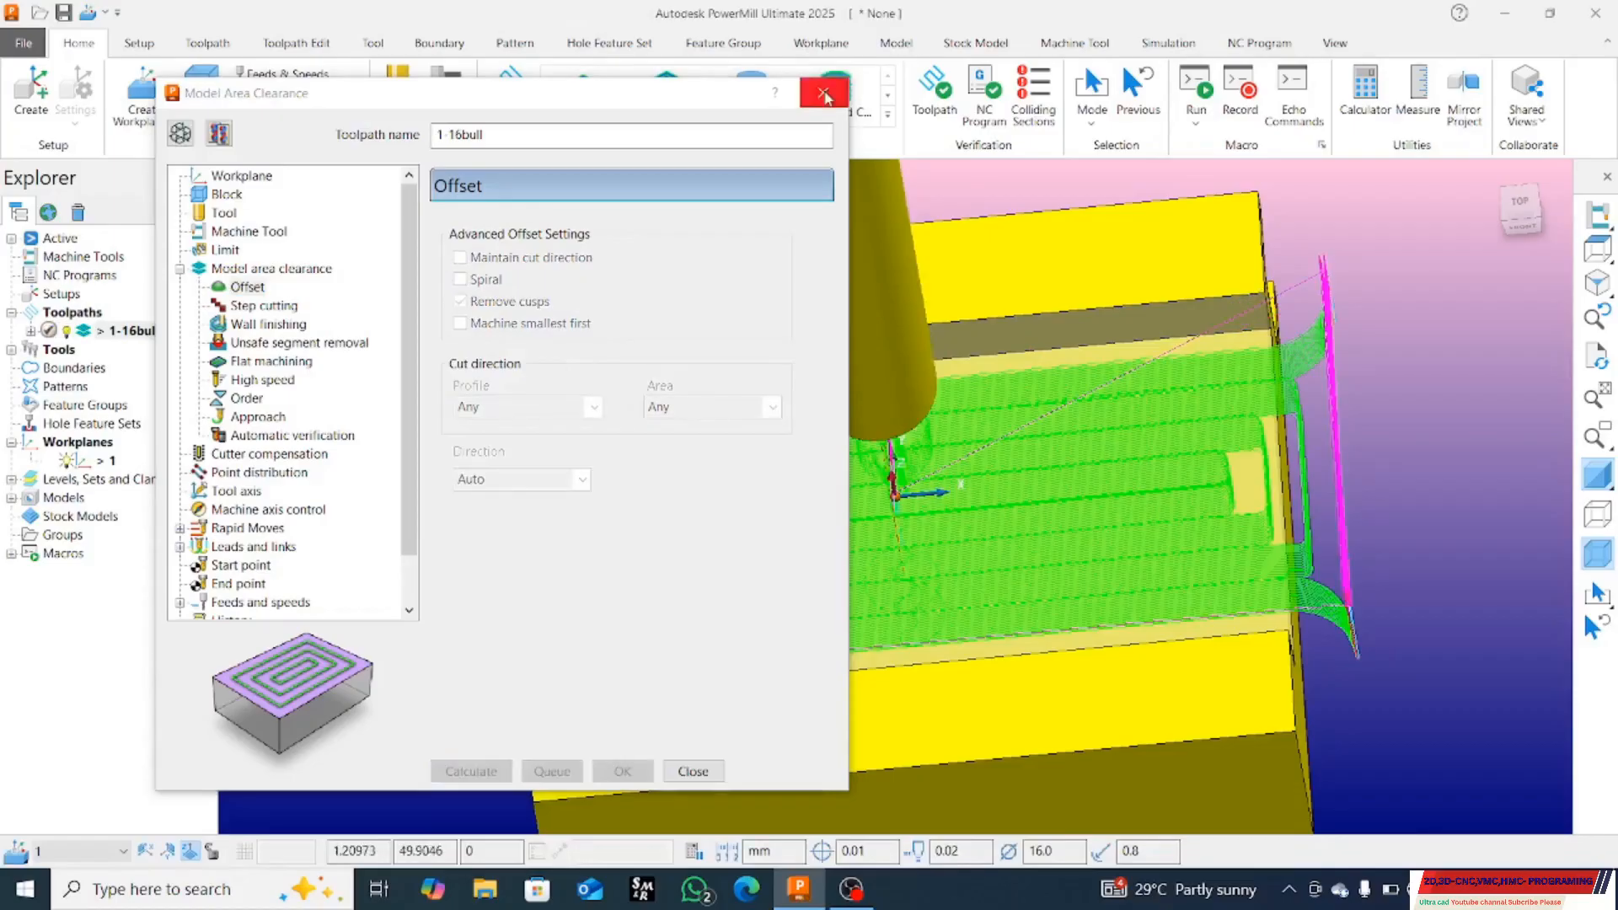
pyautogui.click(827, 94)
# Step: Check the total machining time of the recalculated toolpath in its statistics
pyautogui.moveTo(983, 708); pyautogui.dragTo(1004, 489, button='middle')
pyautogui.rightClick(118, 330)
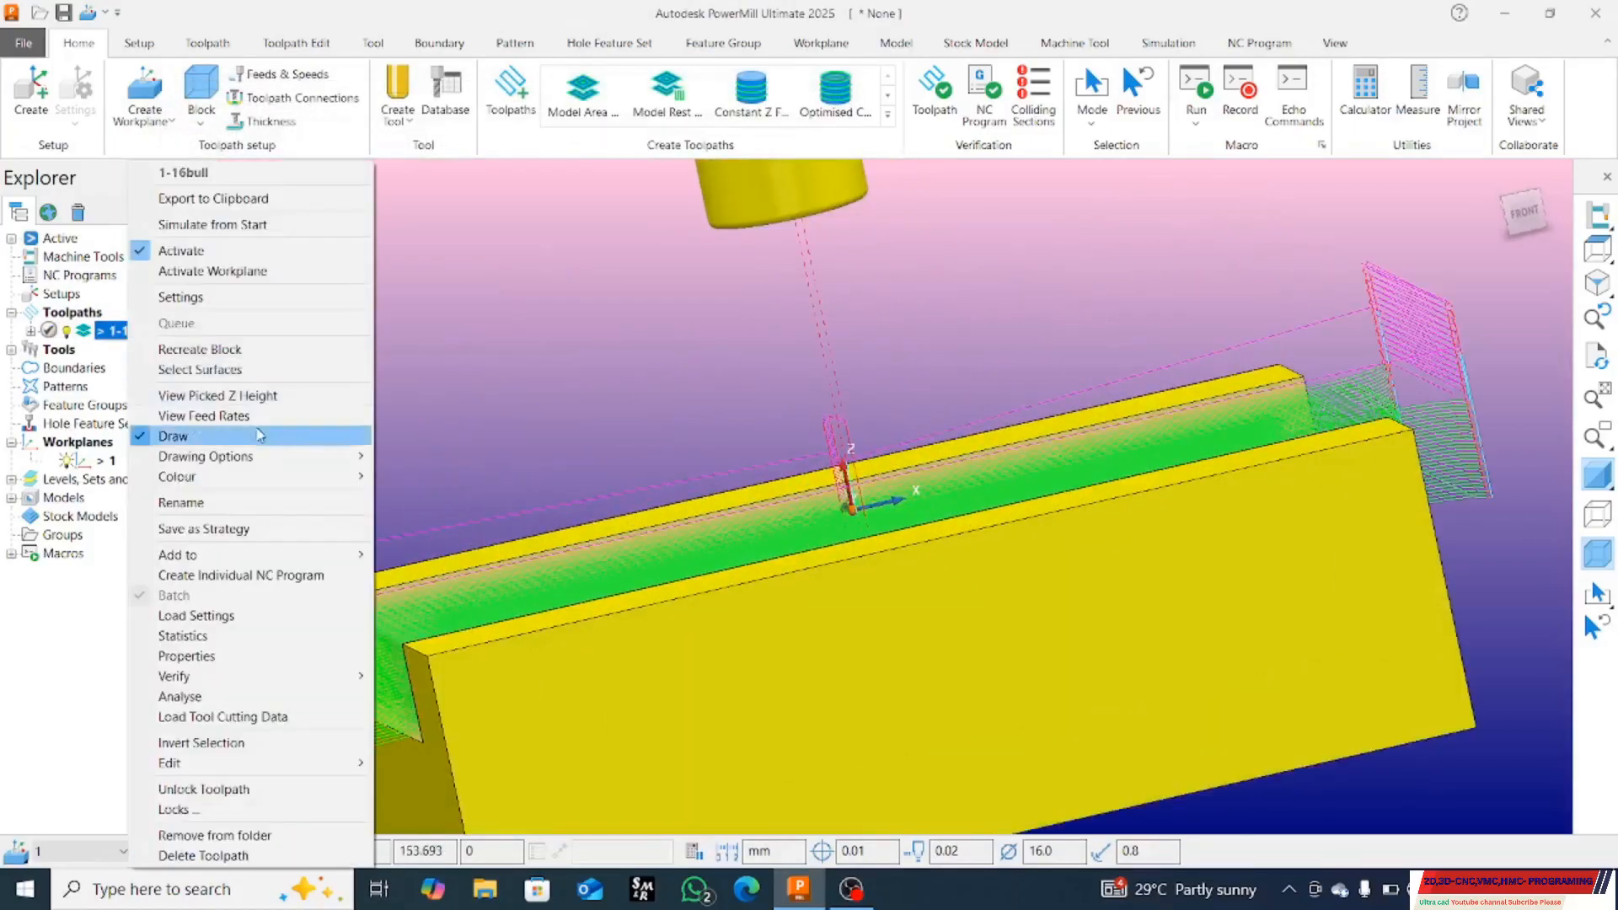
pyautogui.click(276, 637)
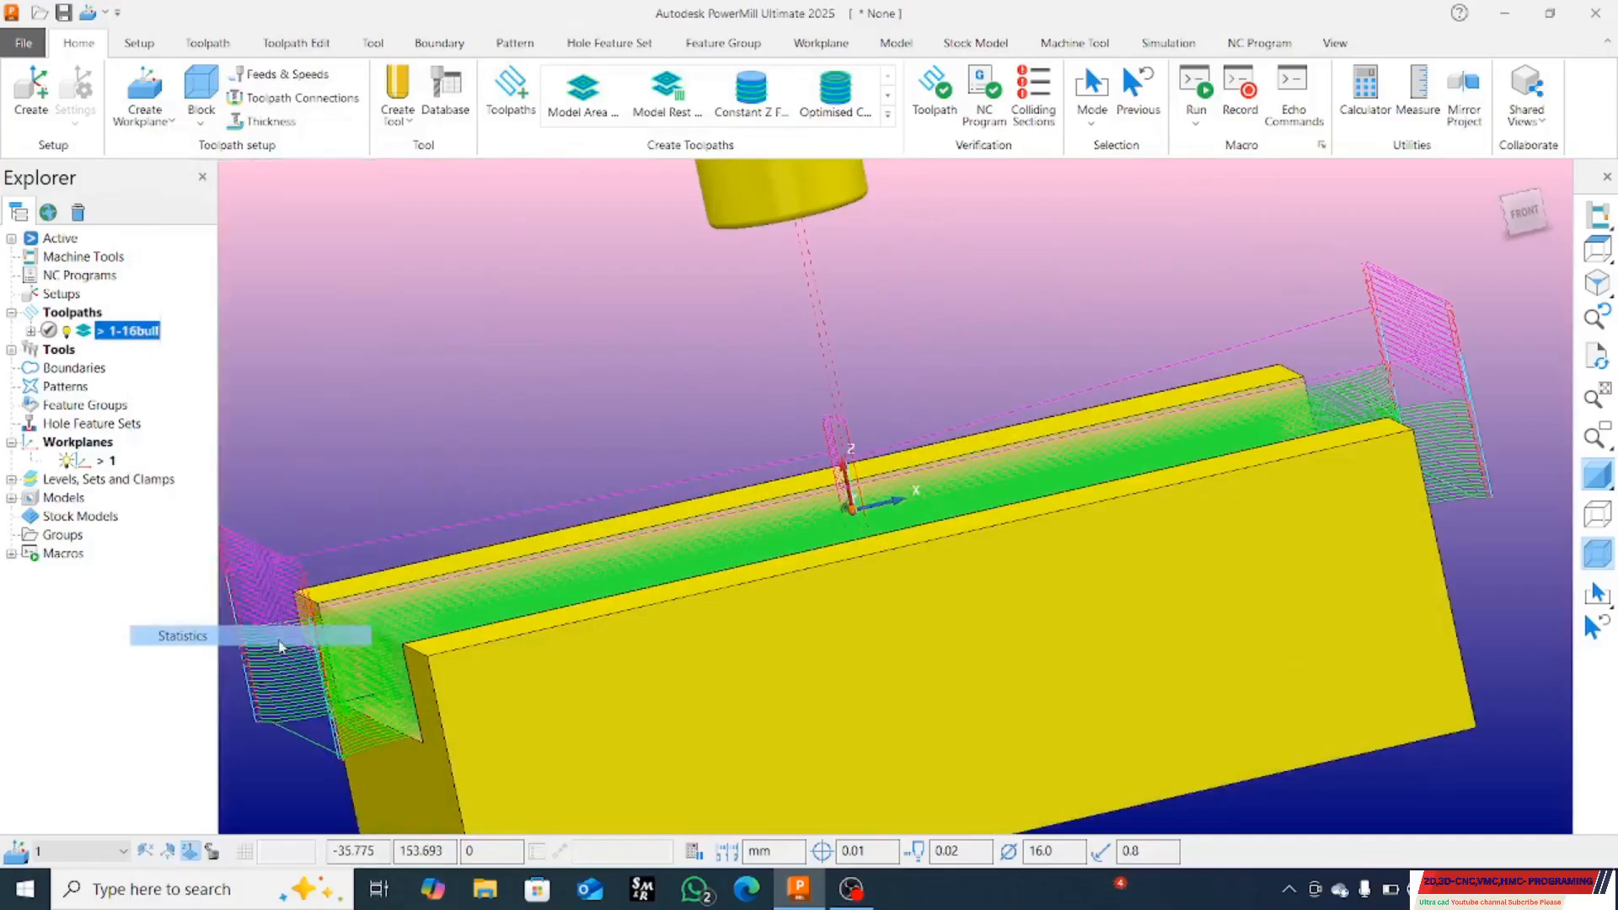
pyautogui.moveTo(443, 556); pyautogui.dragTo(350, 548)
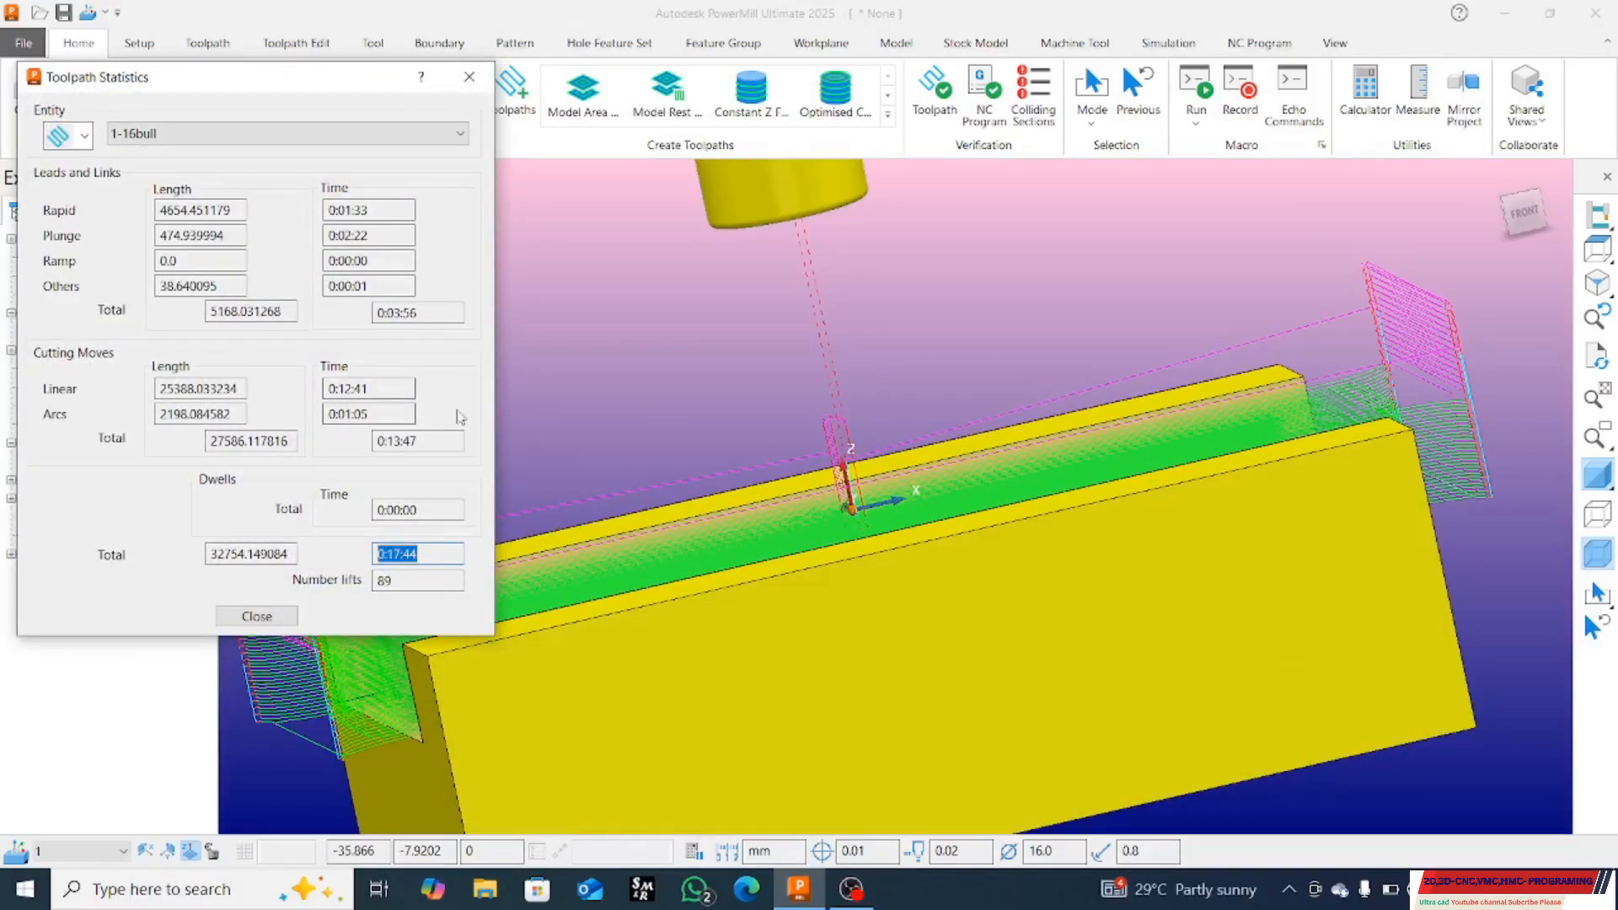
pyautogui.click(470, 76)
# Step: Examine the recalculated toolpath's passes and links from above and from several angles
pyautogui.moveTo(852, 367); pyautogui.dragTo(1422, 388, button='middle')
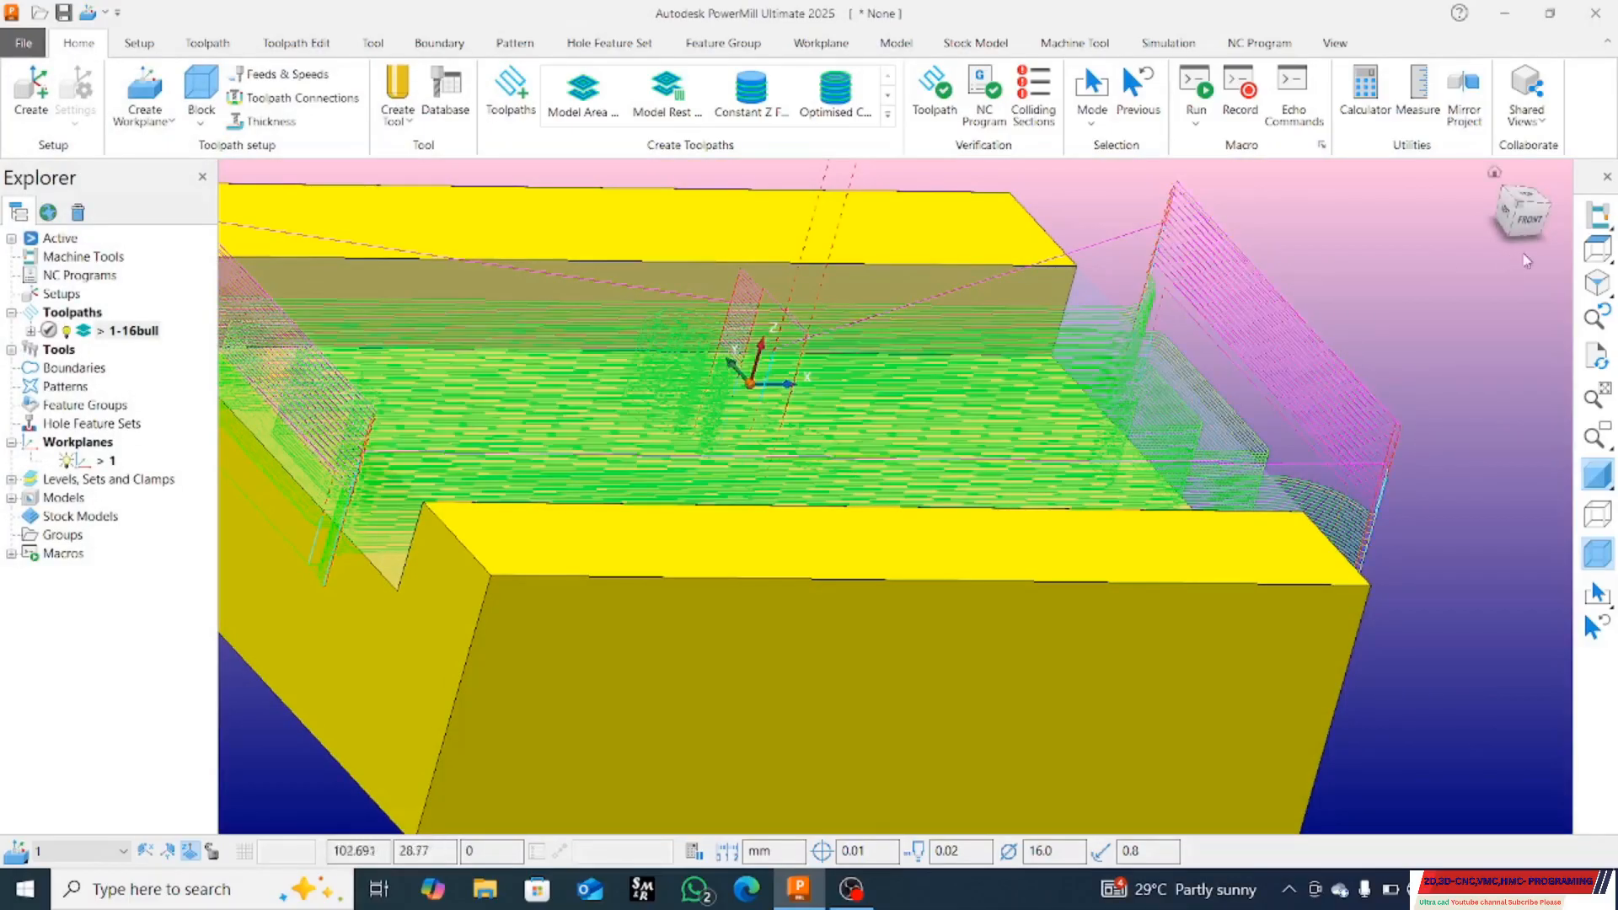
pyautogui.click(1521, 202)
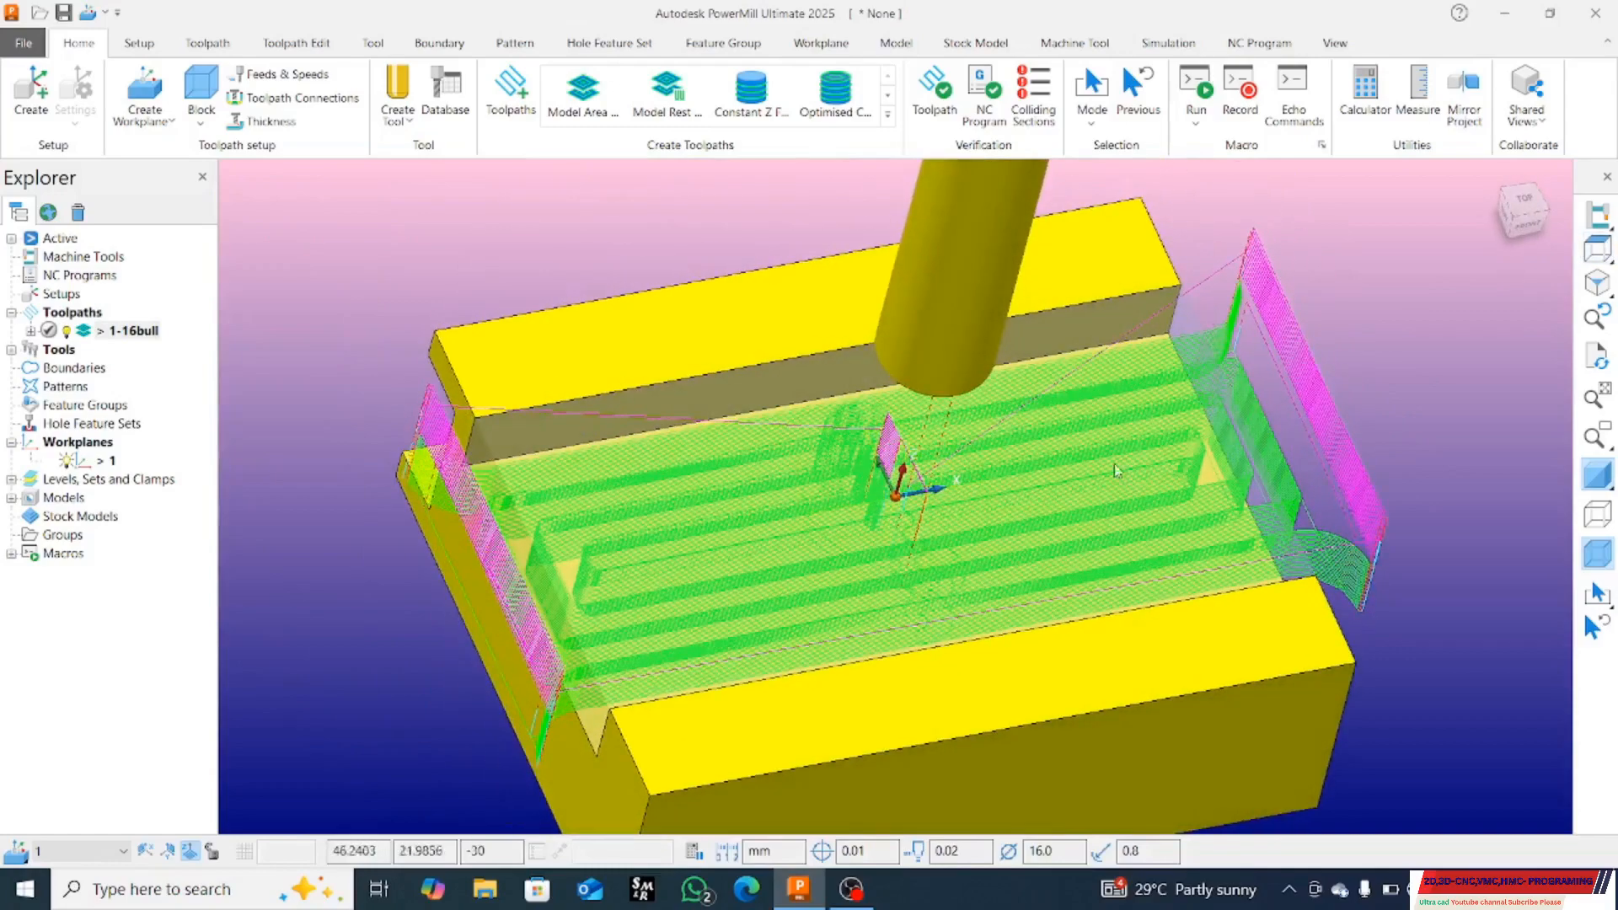
pyautogui.moveTo(1116, 470); pyautogui.dragTo(1130, 337, button='middle')
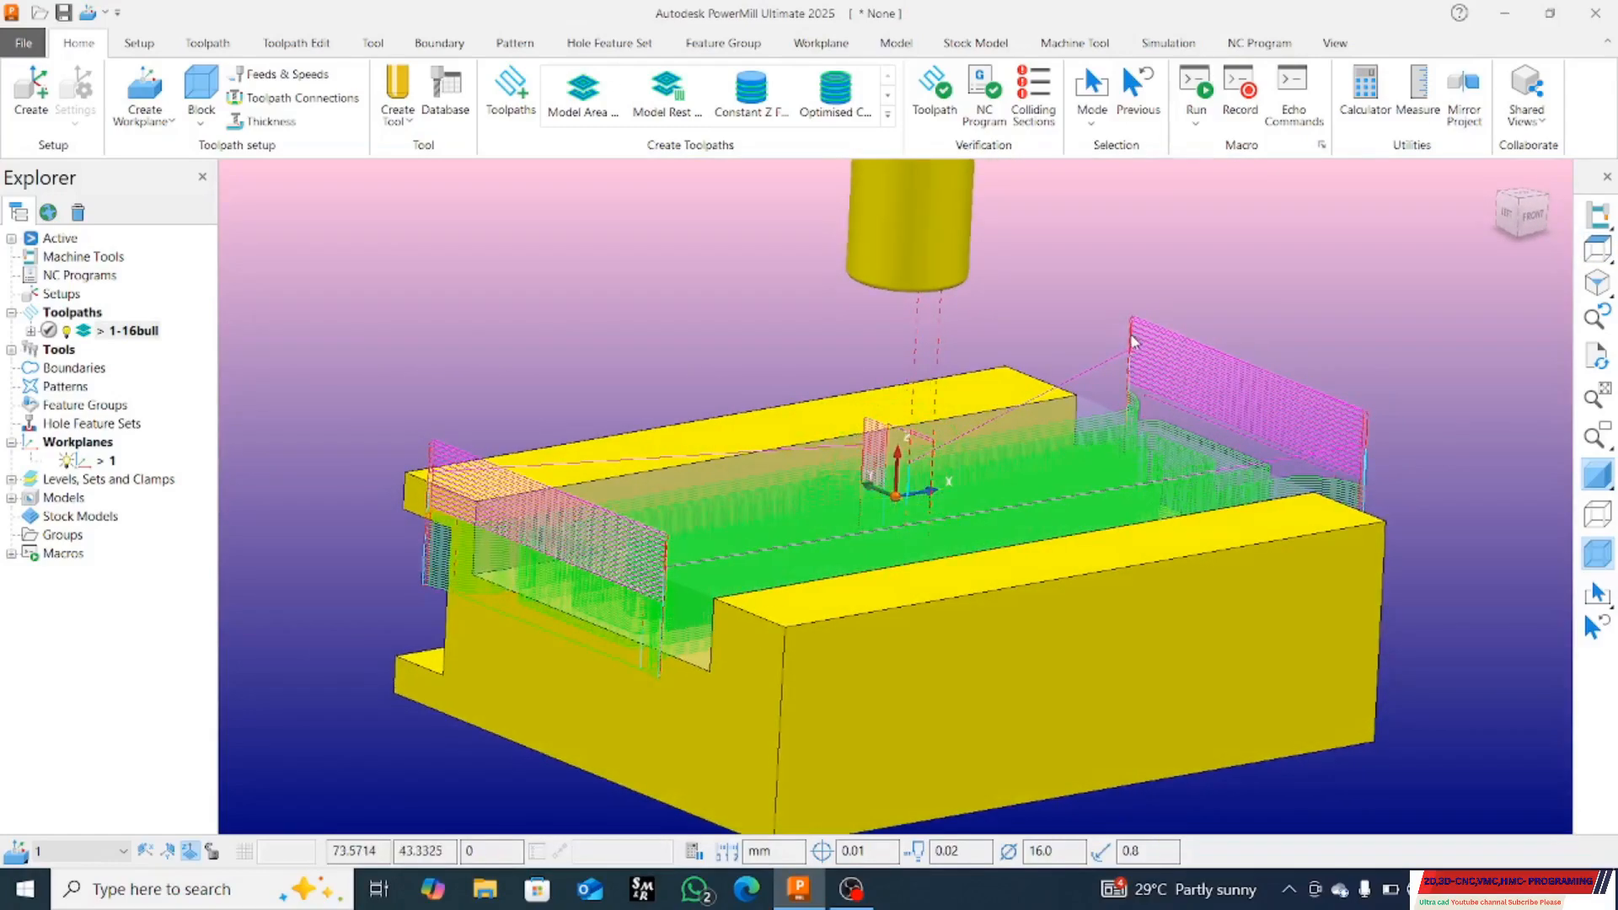
pyautogui.click(1599, 251)
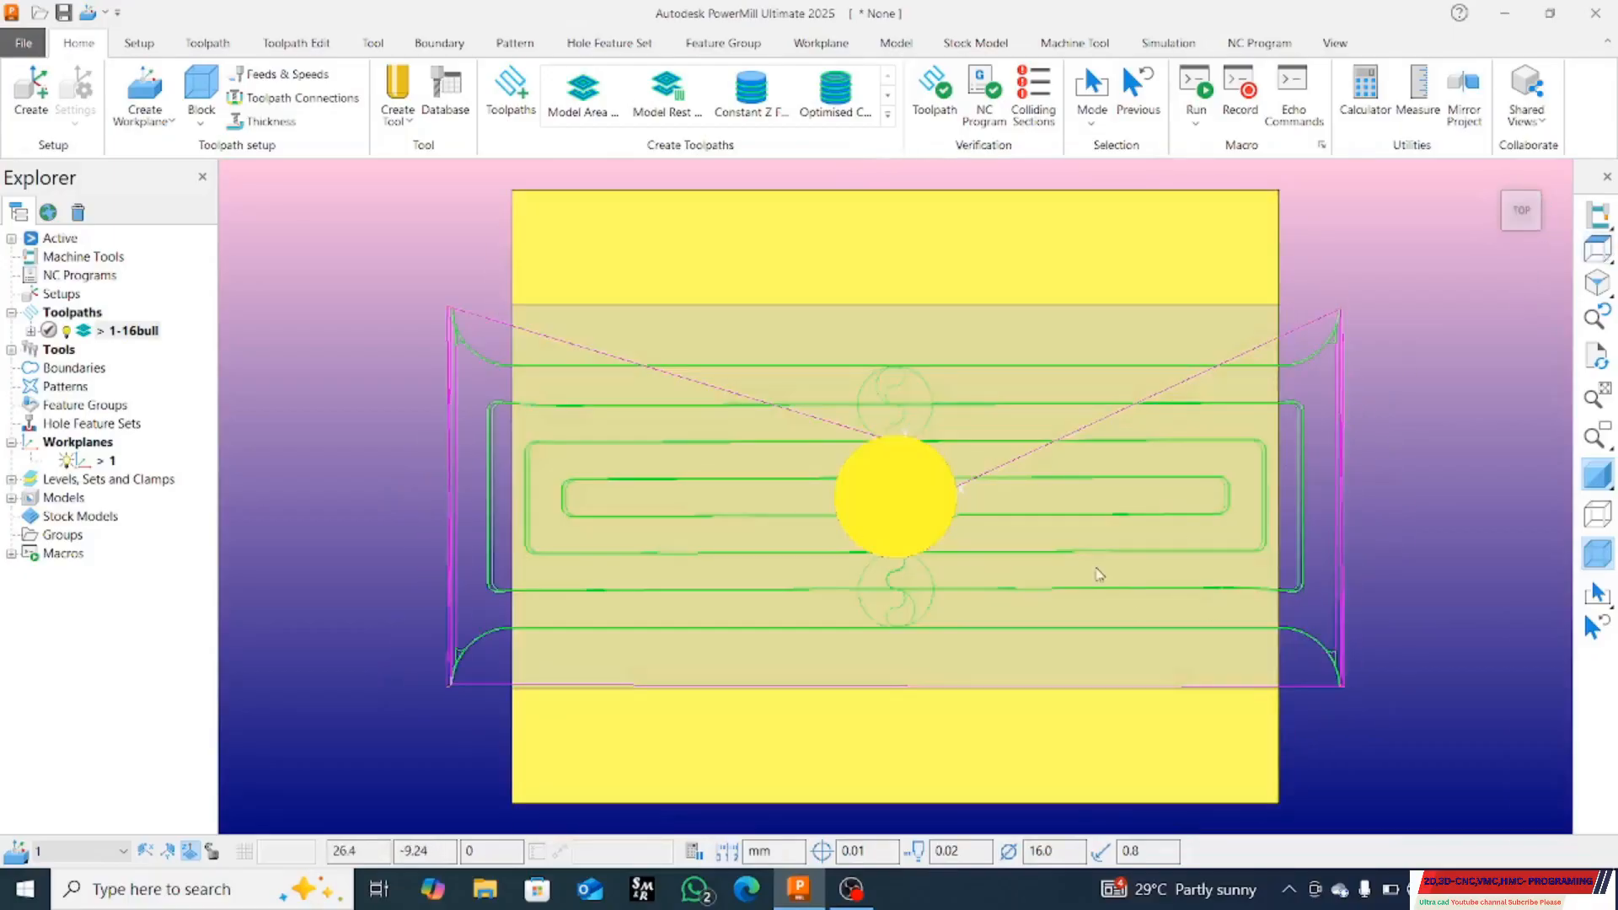
pyautogui.moveTo(1099, 575); pyautogui.dragTo(1184, 284, button='middle')
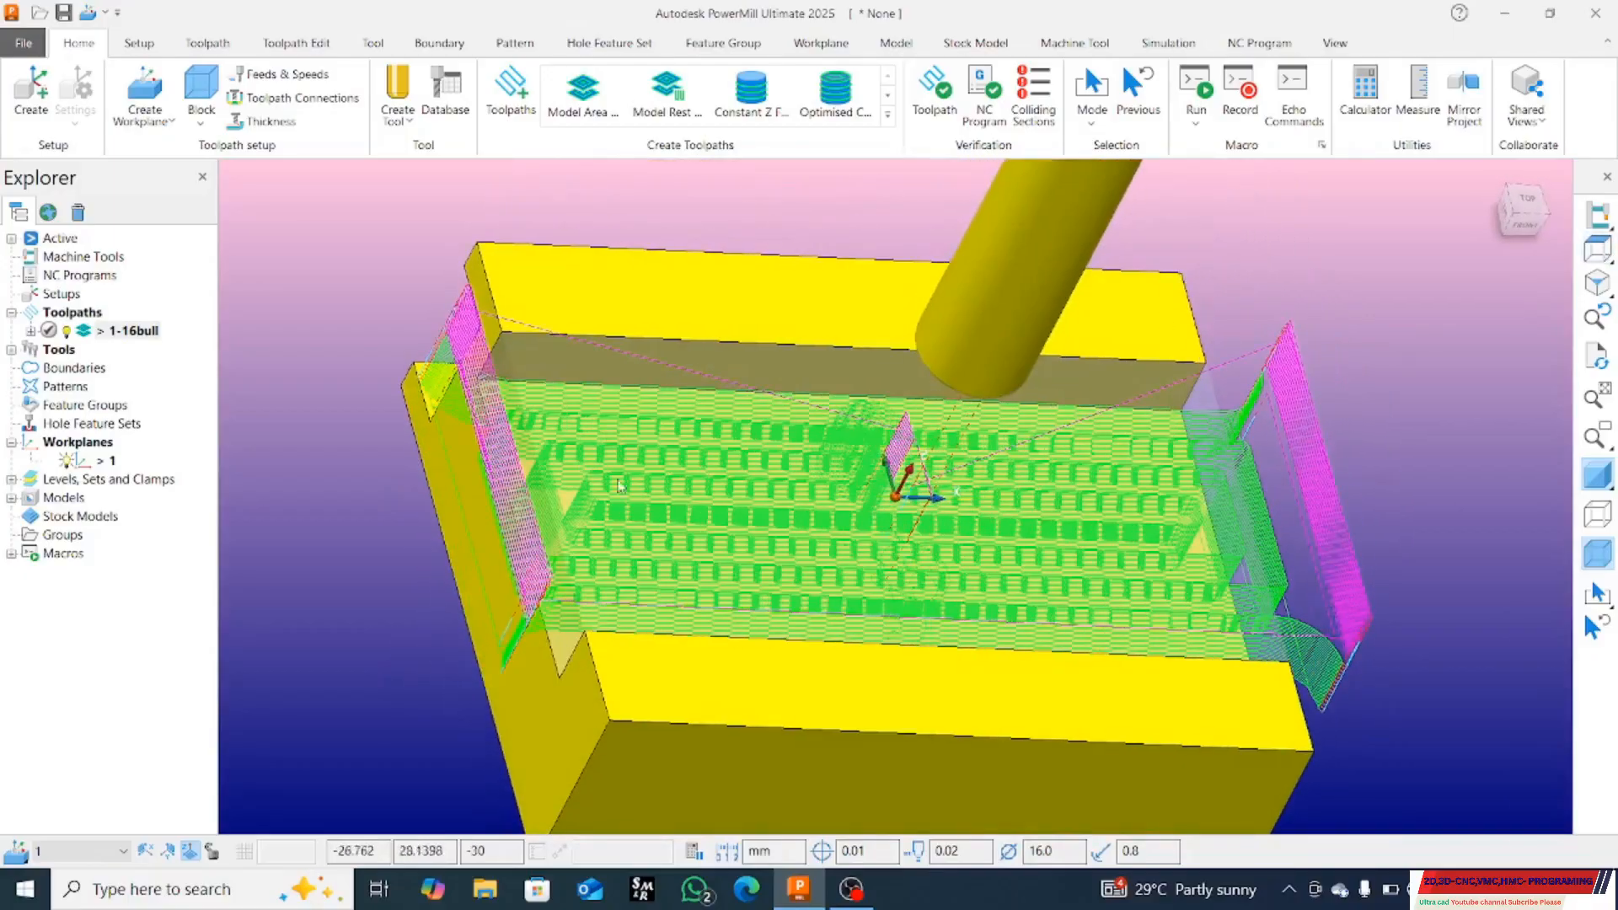
# Step: Deactivate and hide toolpath 1-16bull after viewing its passes from other angles
pyautogui.moveTo(1081, 339); pyautogui.dragTo(973, 398, button='middle')
pyautogui.moveTo(941, 618); pyautogui.dragTo(624, 358, button='middle')
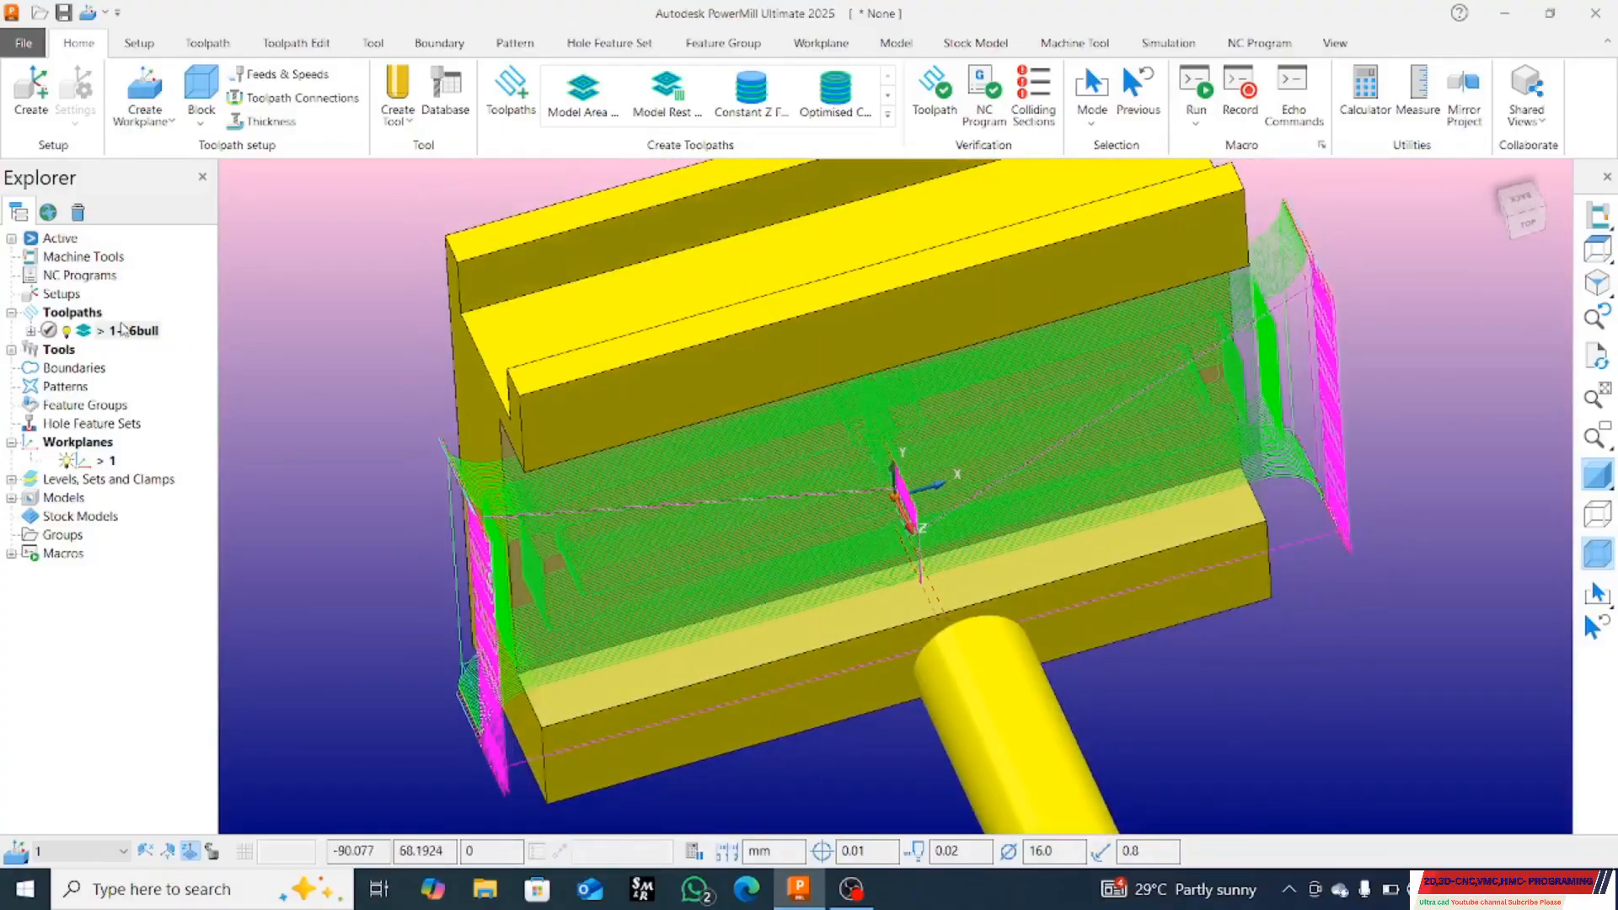
pyautogui.click(83, 333)
pyautogui.scroll(-5, 1168, 395)
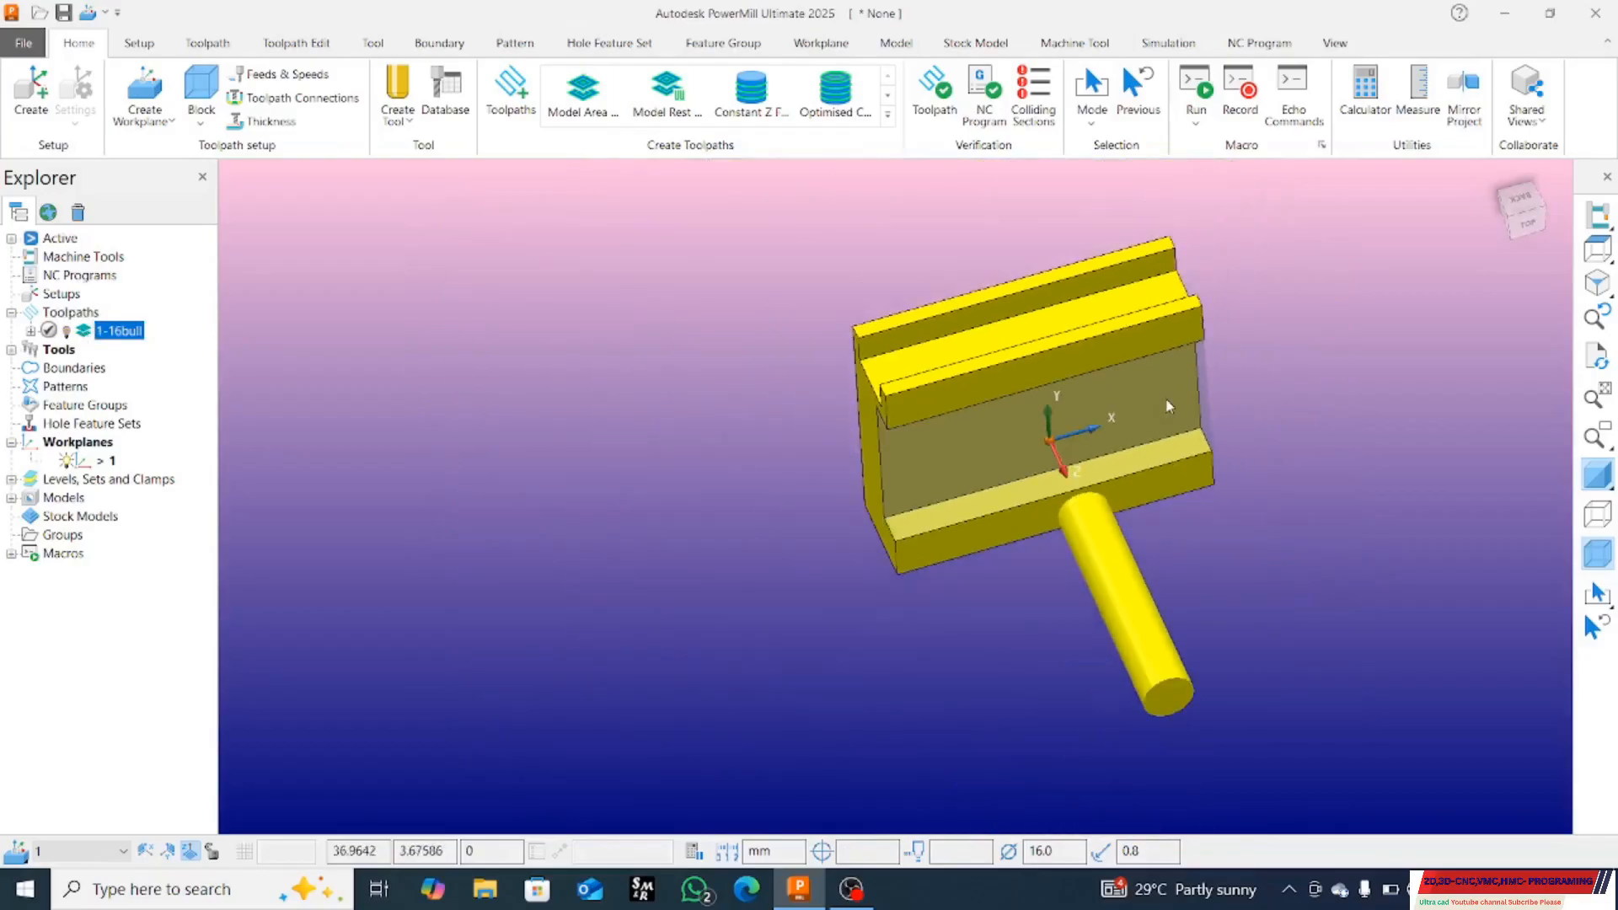
# Step: Select the whole model, unlock the block's Z minimum and recalculate the block around the full part
pyautogui.click(876, 308)
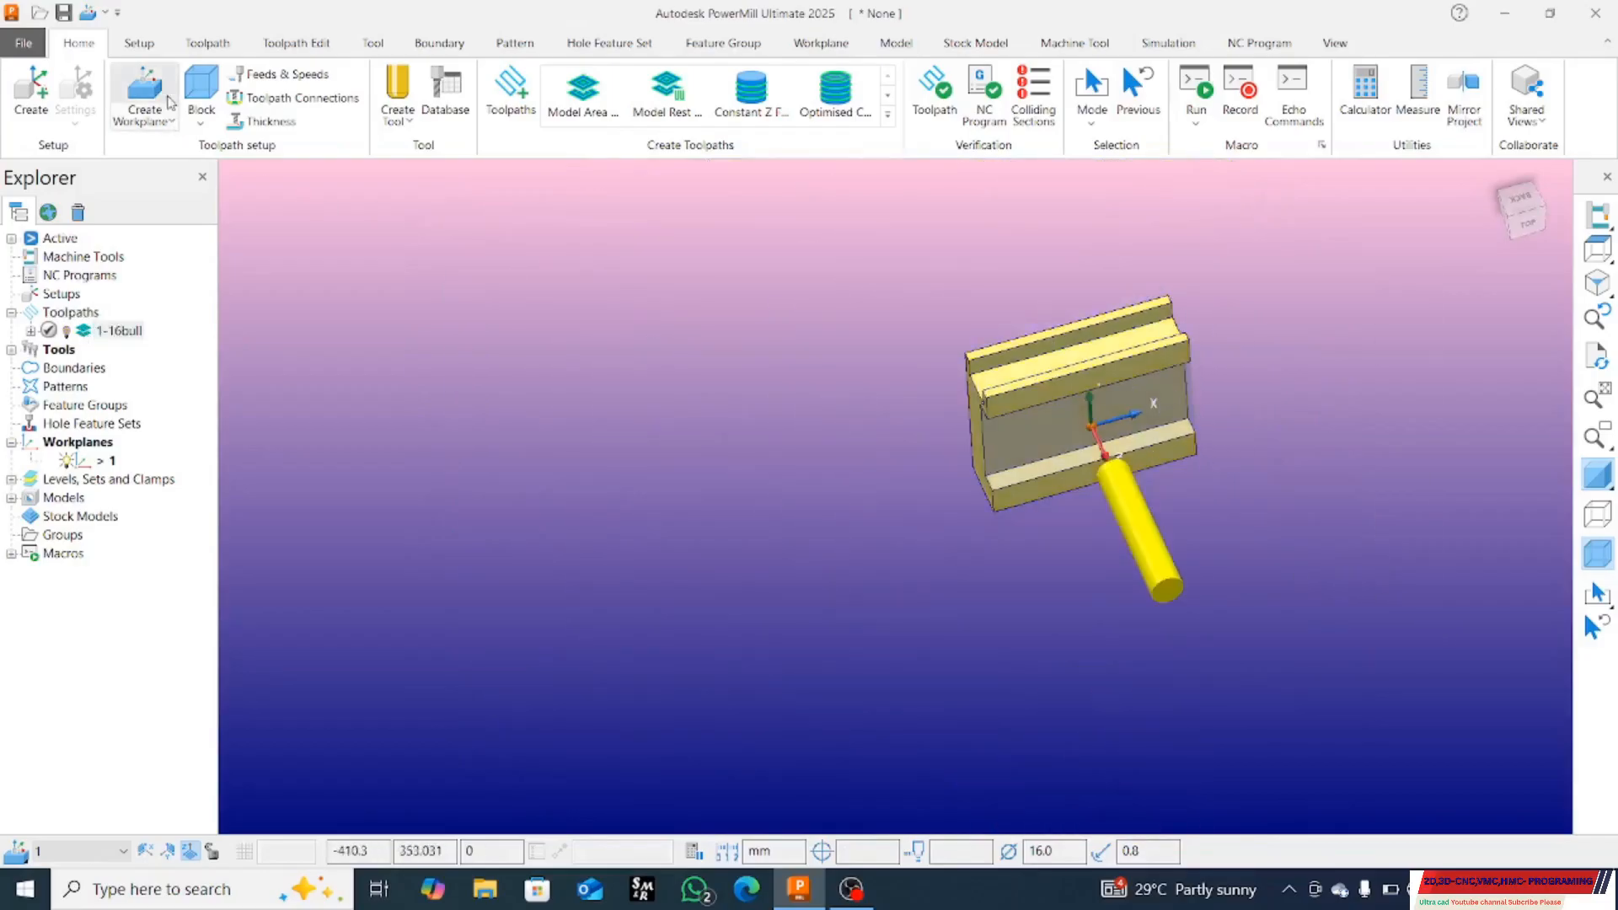
pyautogui.click(194, 95)
pyautogui.click(1445, 681)
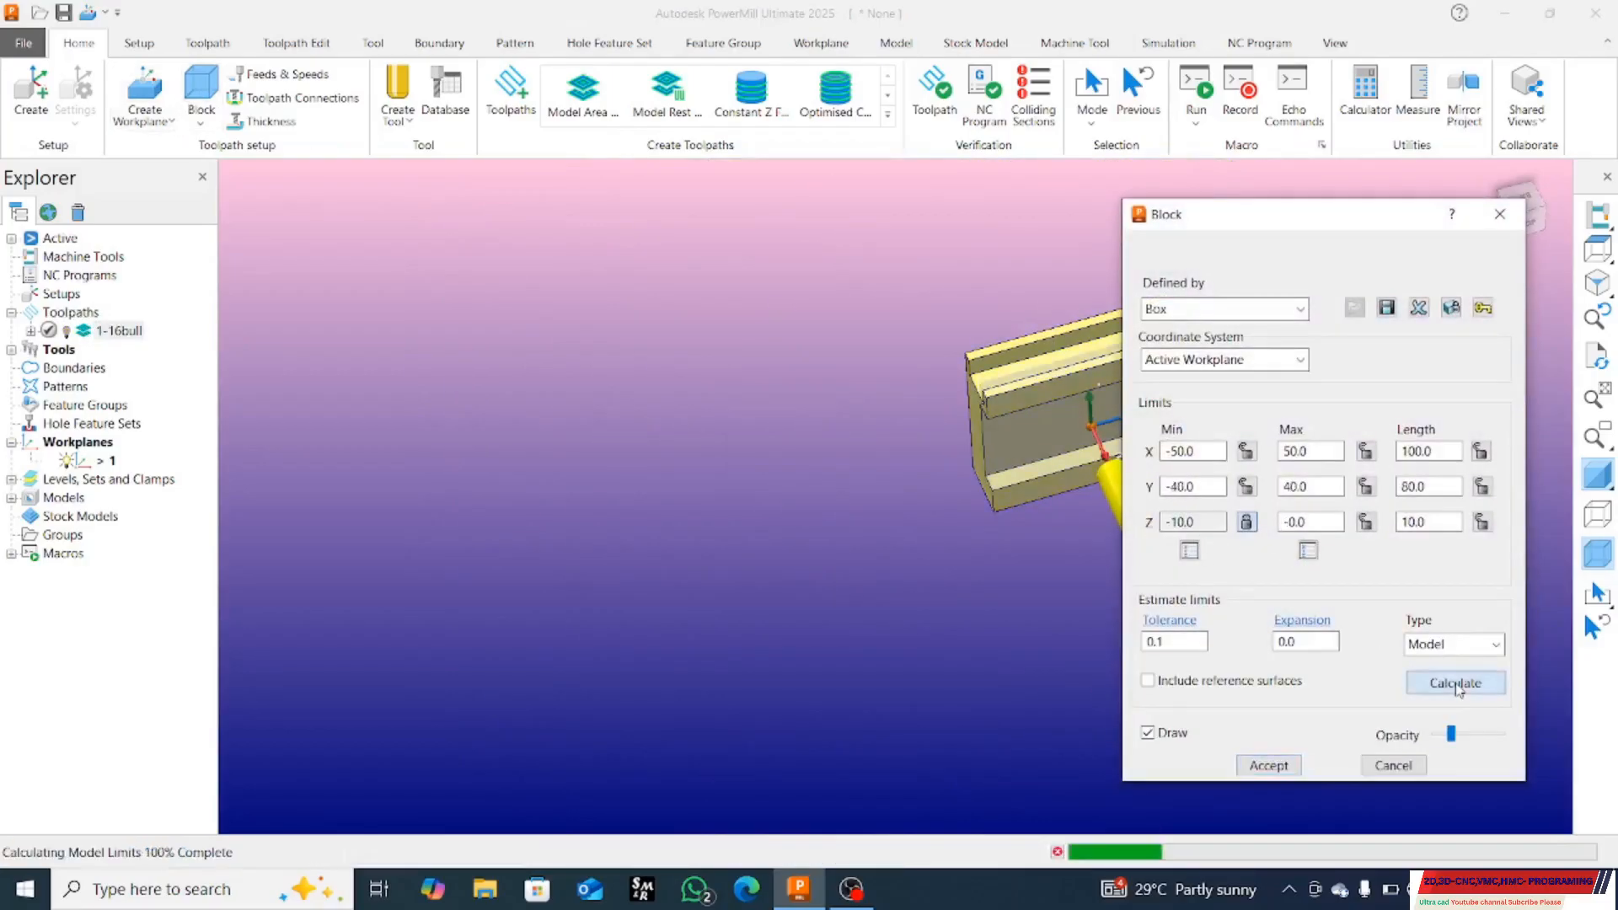
pyautogui.click(1246, 522)
pyautogui.click(1432, 681)
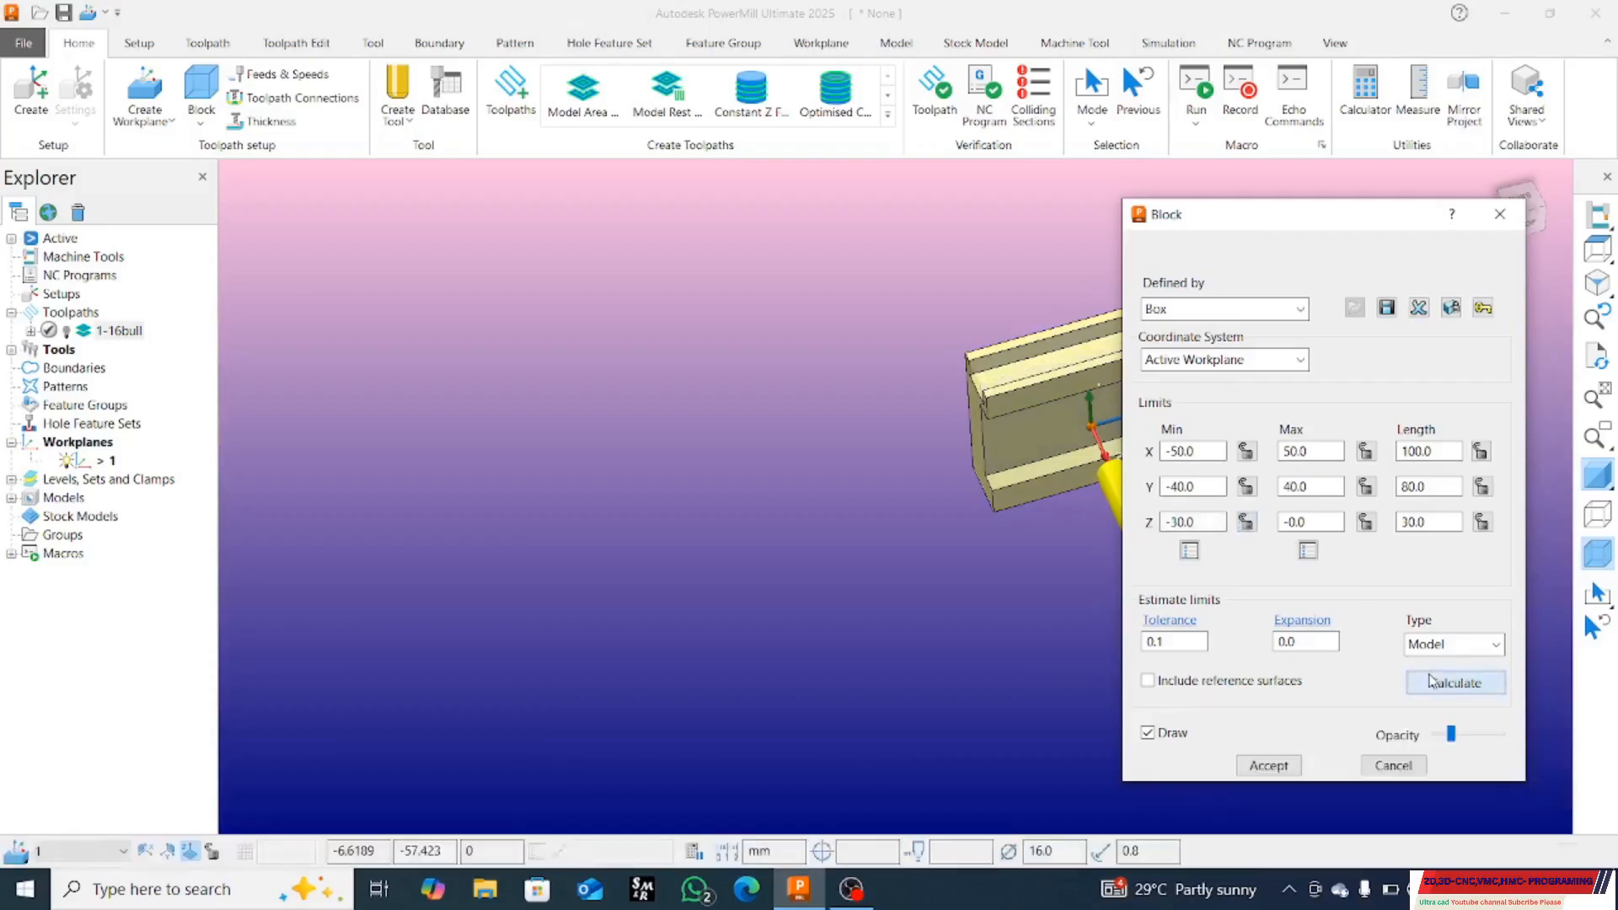
pyautogui.click(1429, 680)
pyautogui.click(1266, 767)
# Step: Create a workplane positioned using the block, at the centre of the side with the narrower slot
pyautogui.rightClick(77, 441)
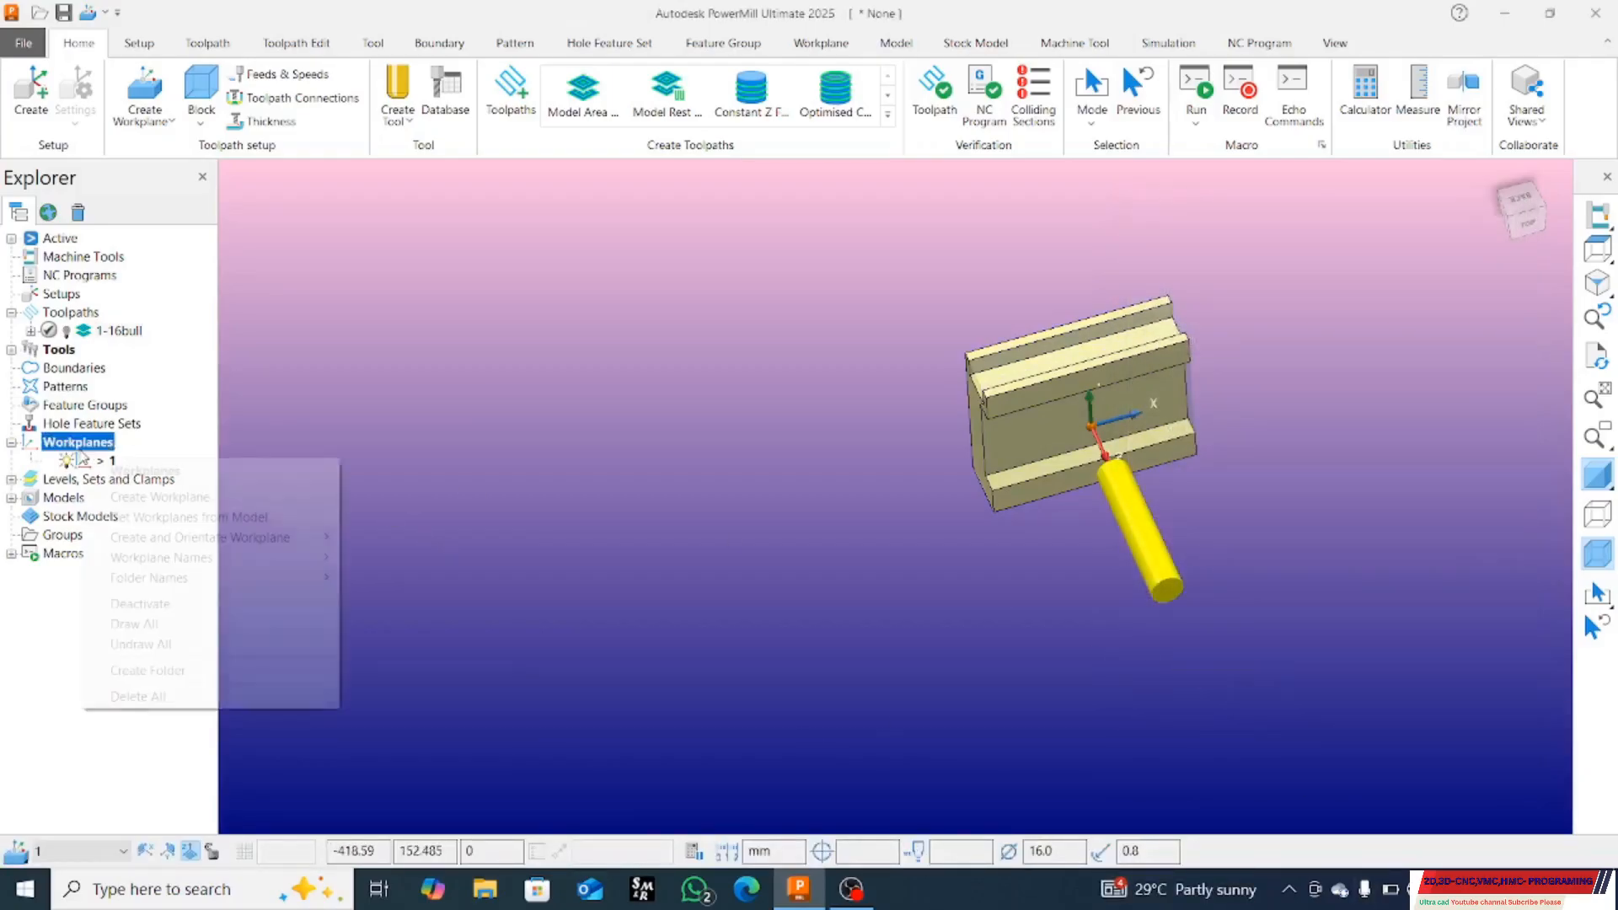
pyautogui.moveTo(253, 537)
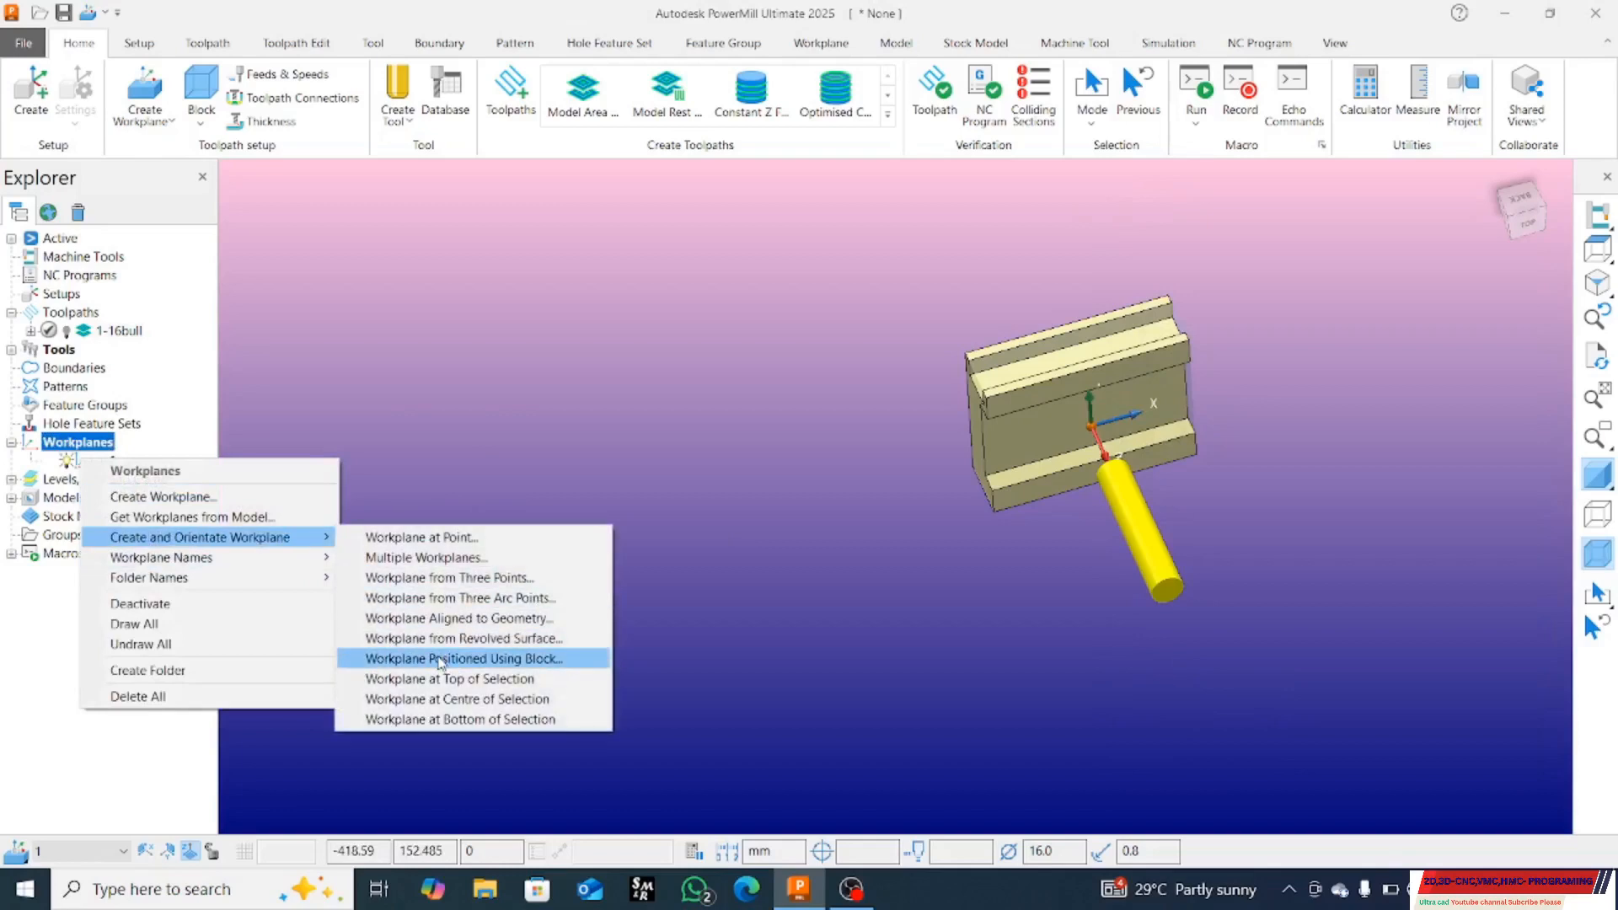
pyautogui.click(439, 659)
pyautogui.scroll(5, 1078, 356)
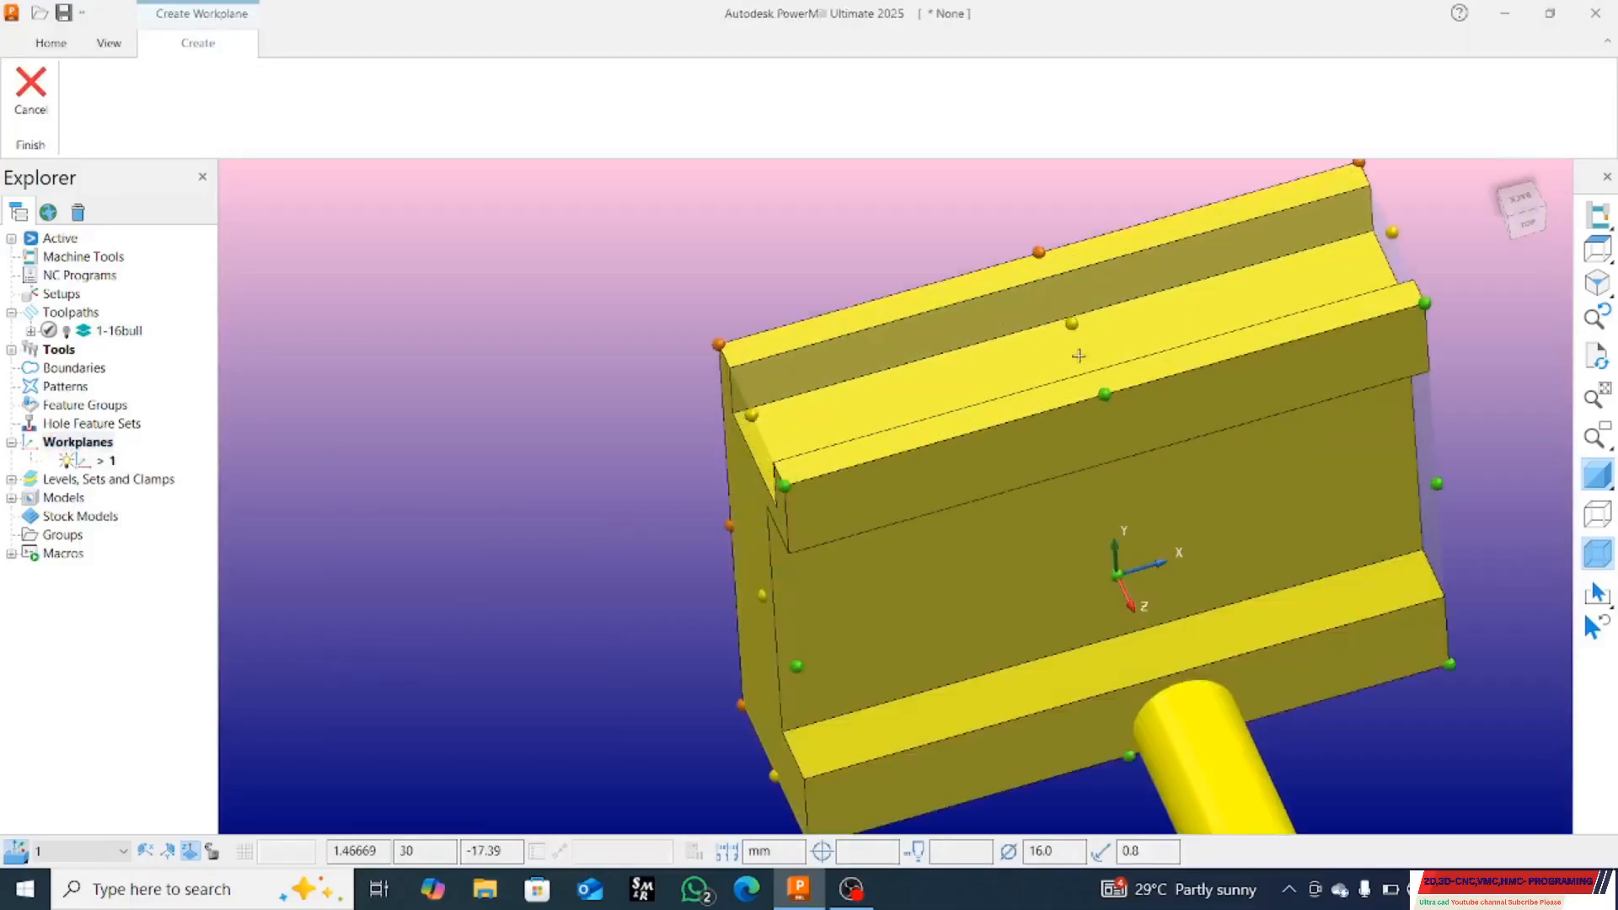
pyautogui.click(1071, 323)
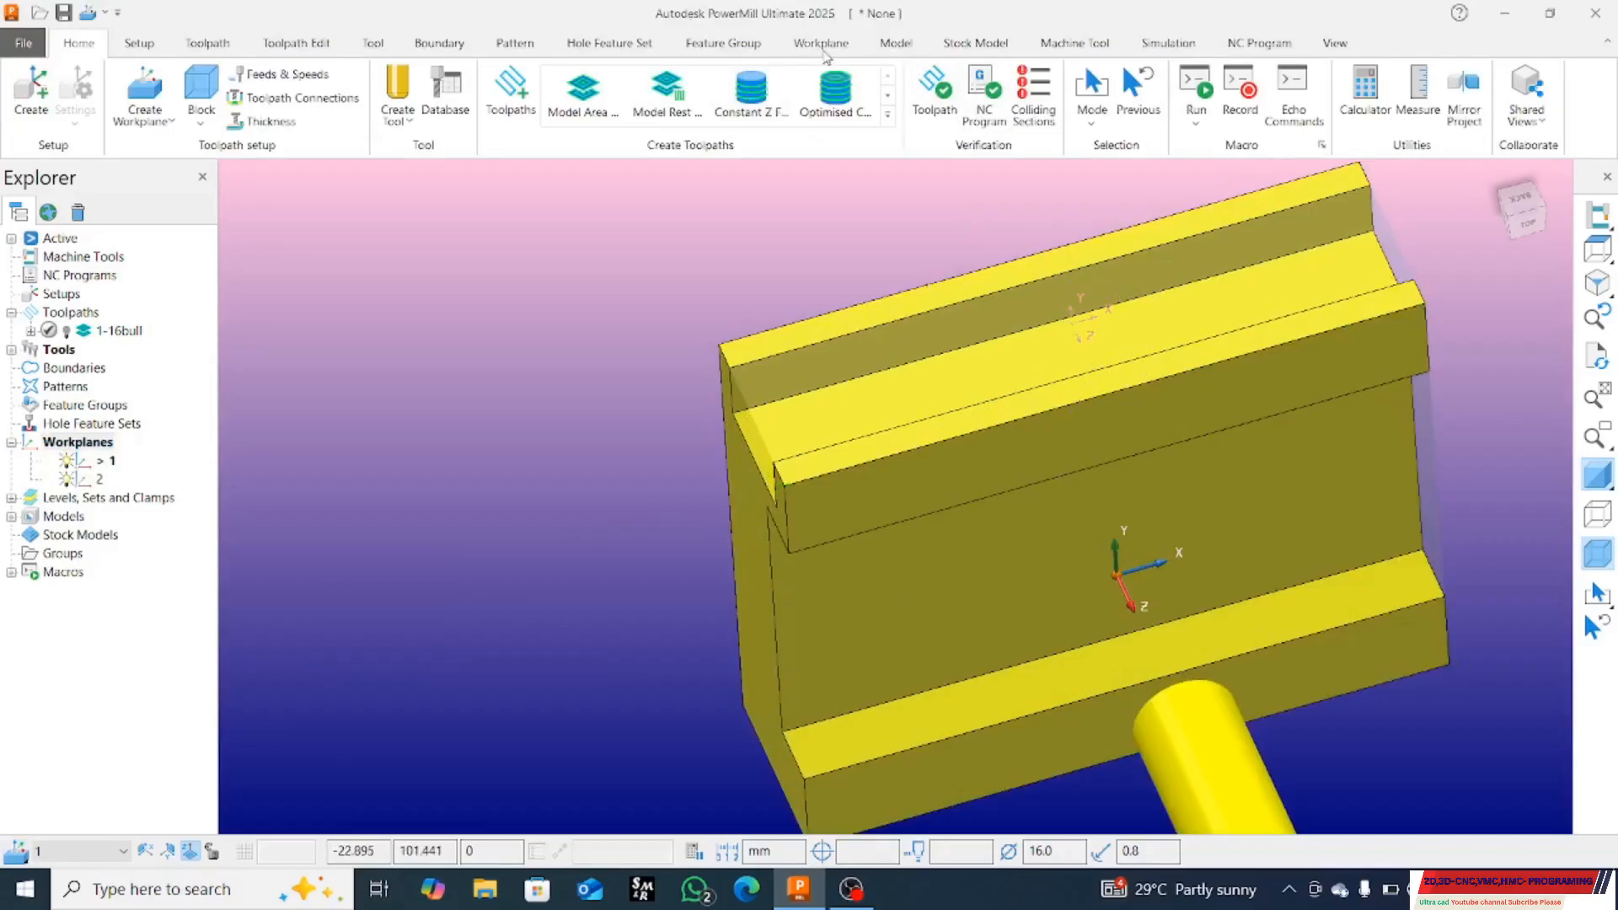
# Step: Make workplane 2 active and open it for editing with a twist around its X axis
pyautogui.click(818, 44)
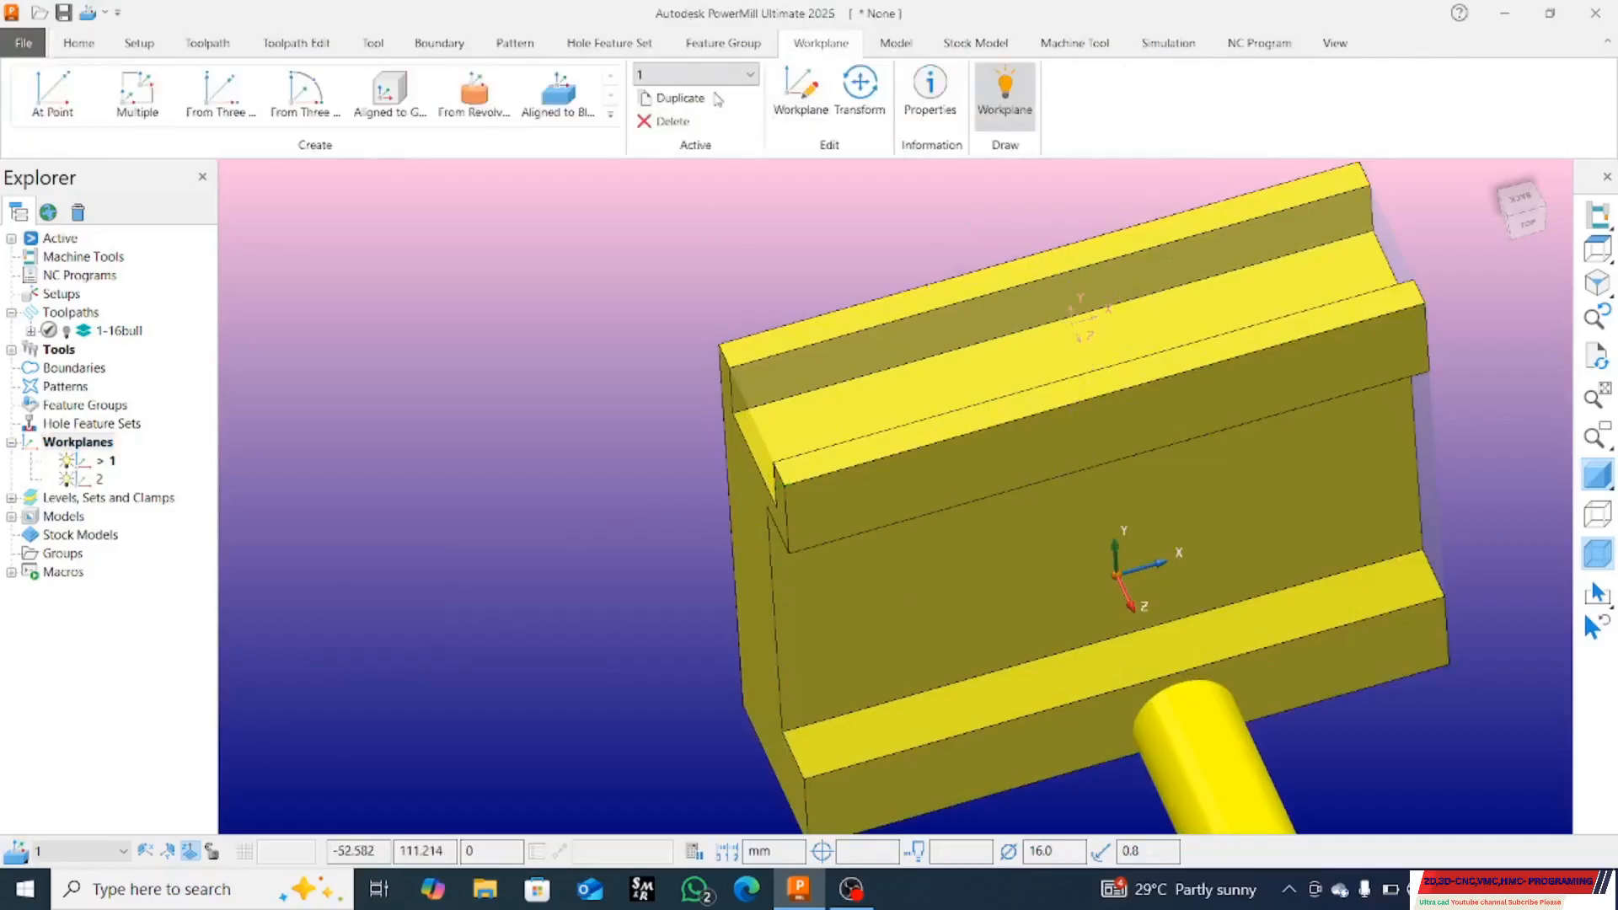
pyautogui.click(737, 74)
pyautogui.click(676, 142)
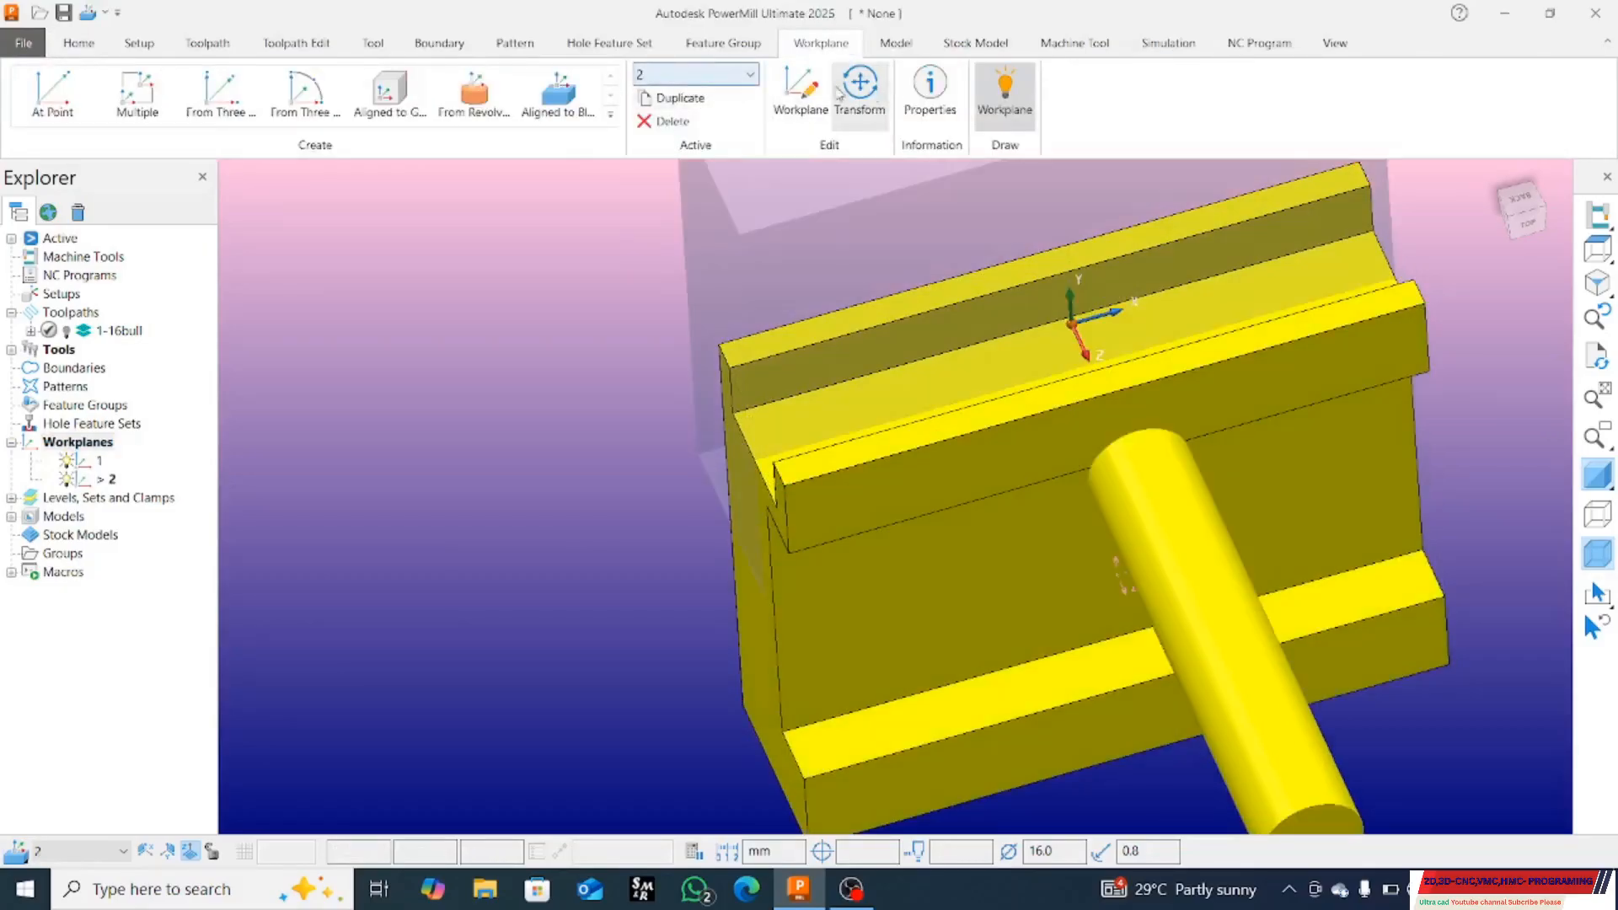
pyautogui.click(800, 93)
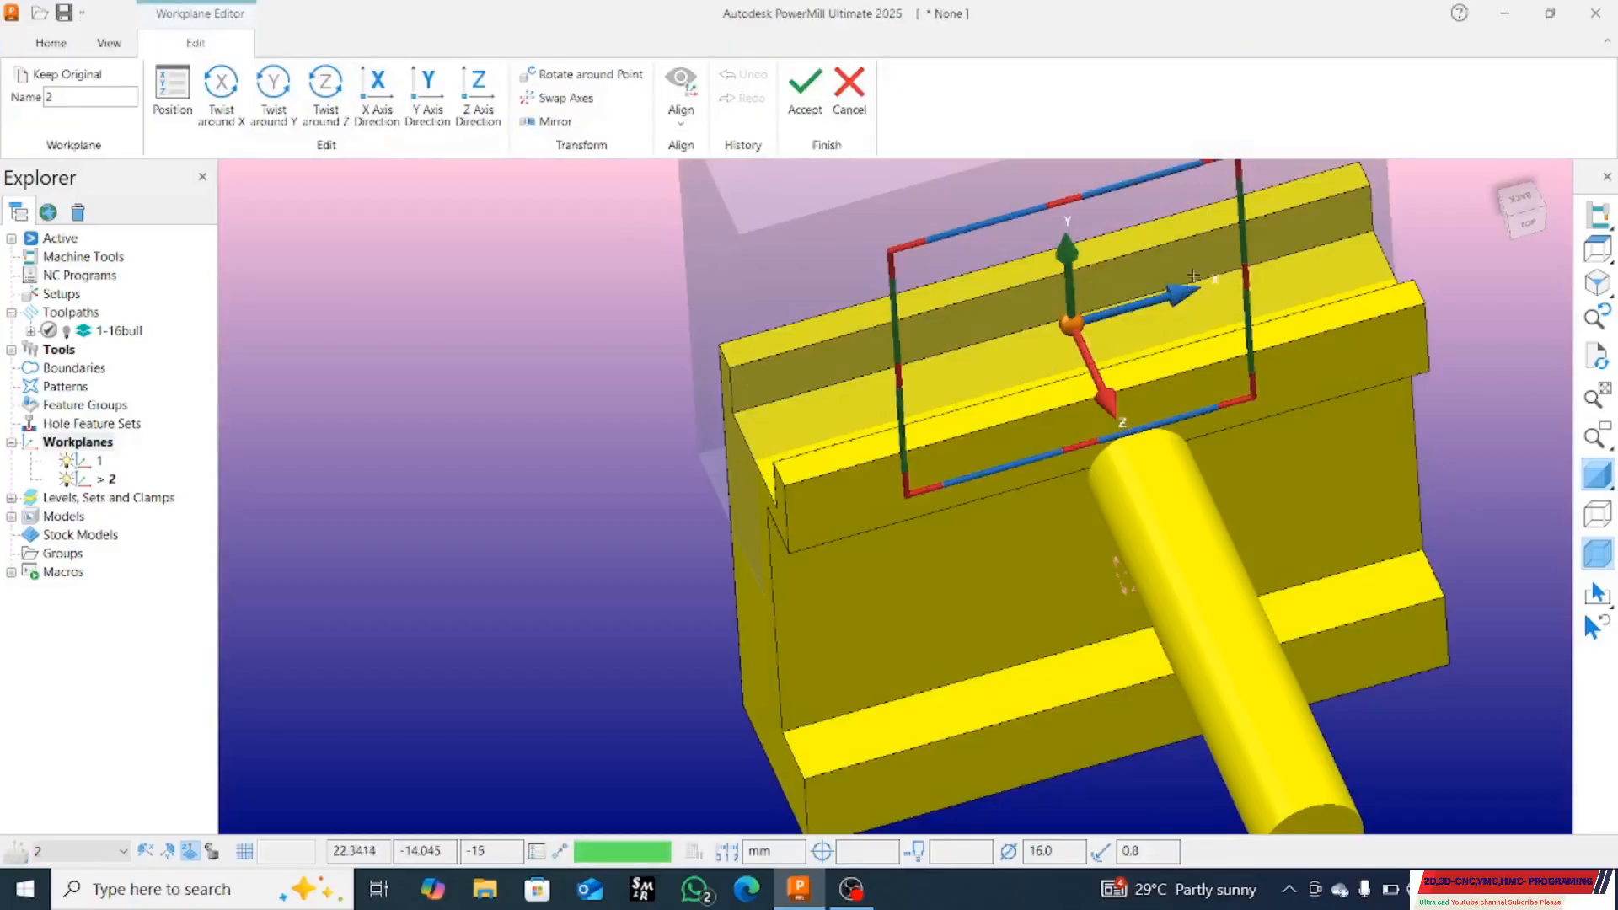
pyautogui.click(221, 84)
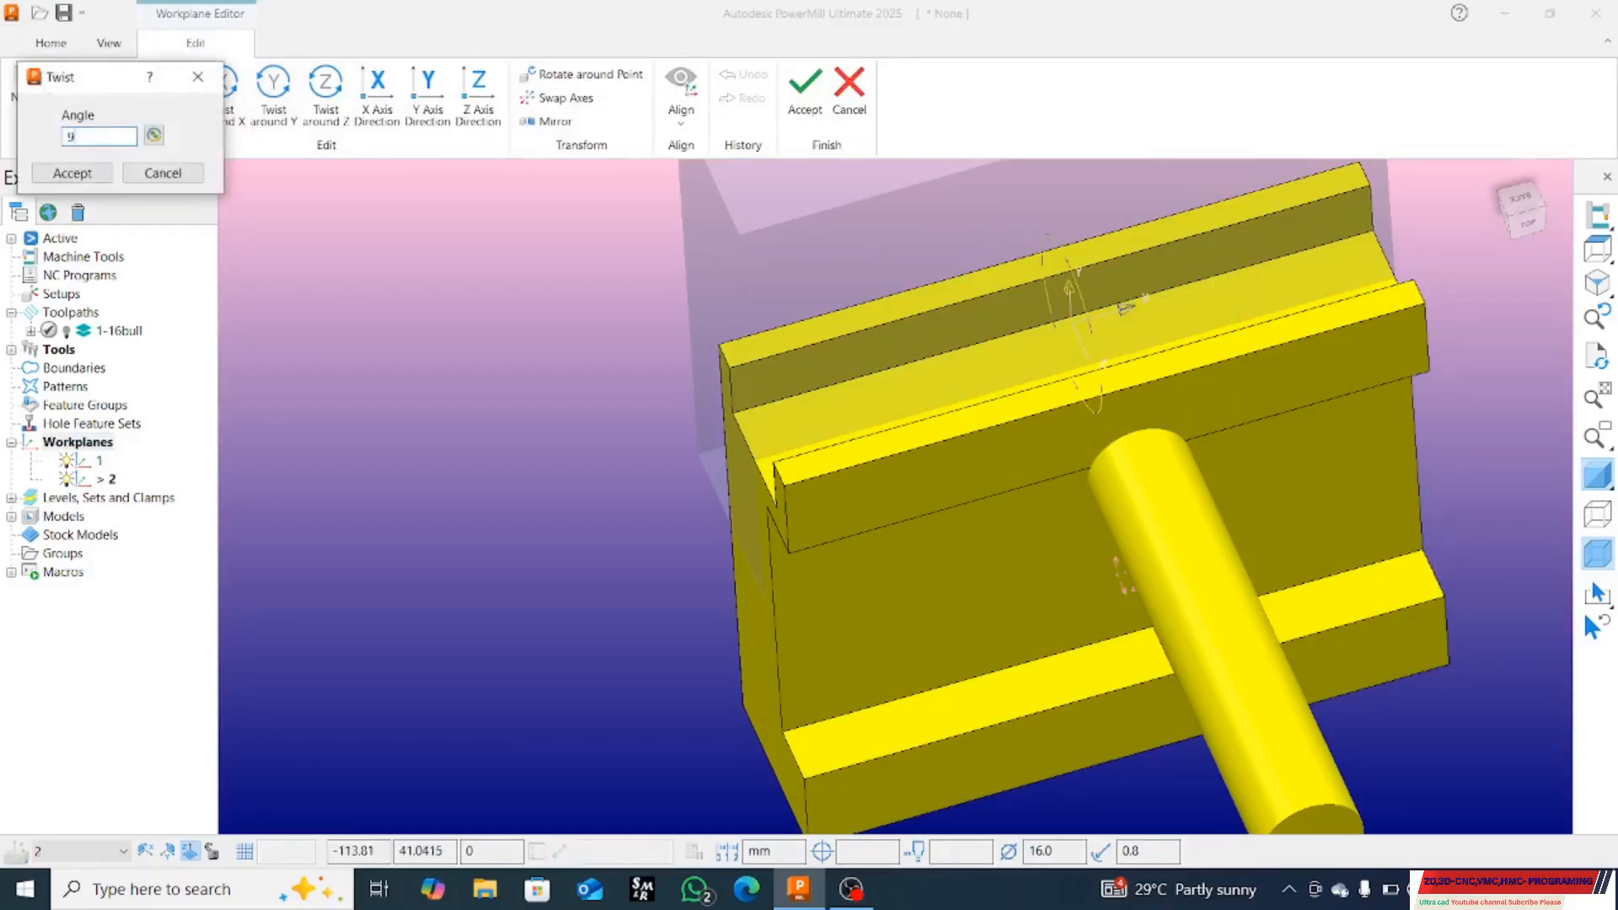
# Step: Try a 90-degree twist of workplane 2 around its X axis
pyautogui.write('90')
pyautogui.press('Return')
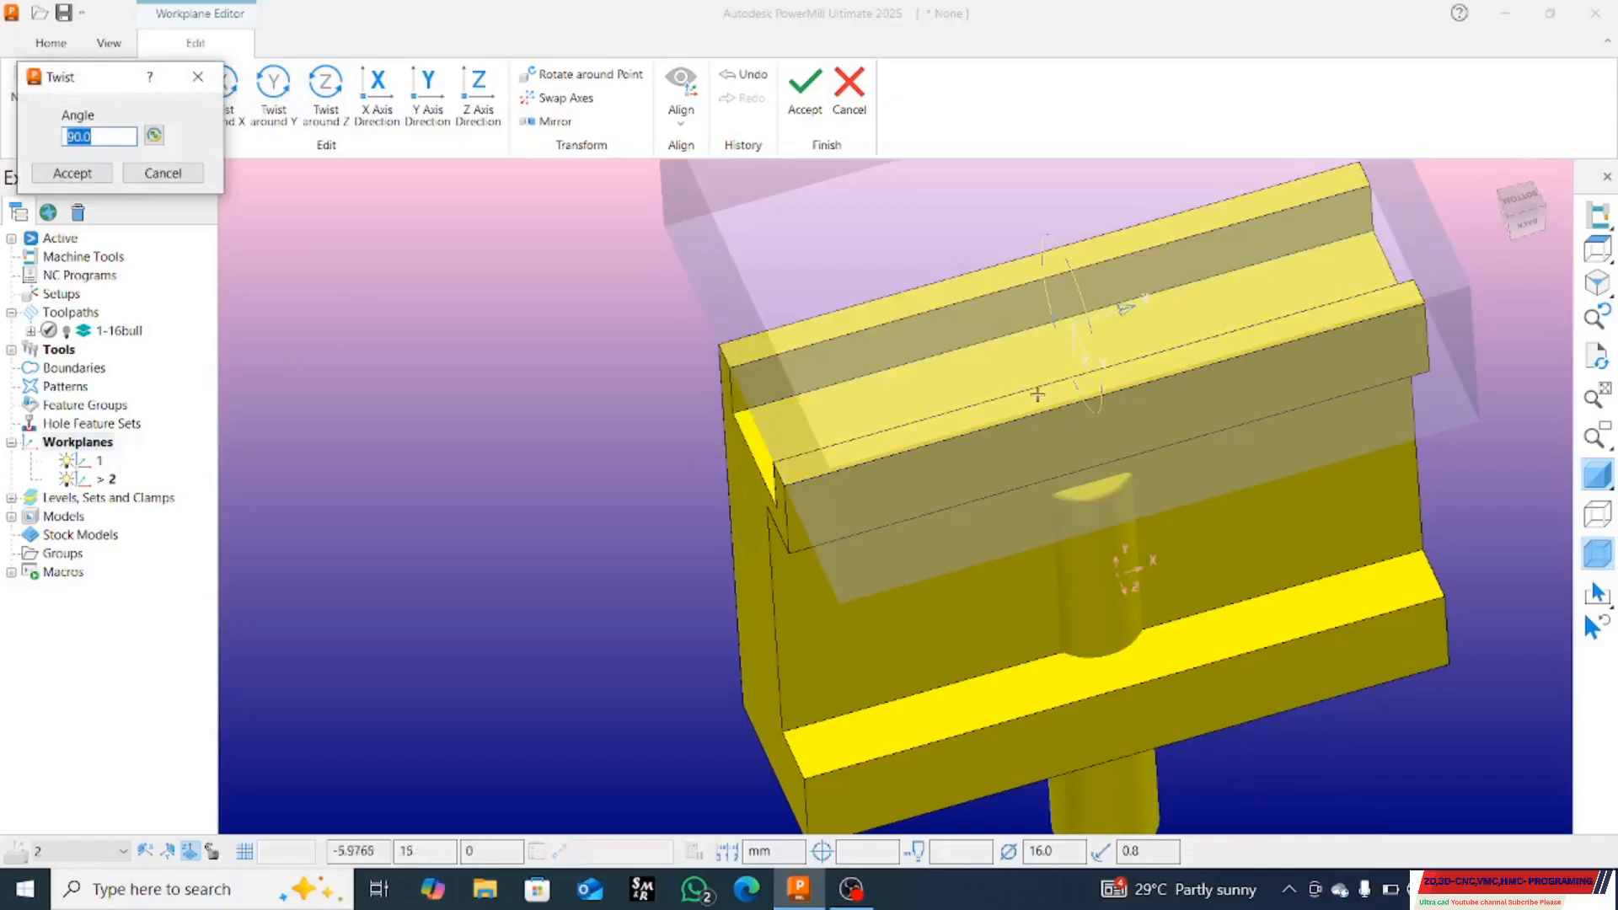
pyautogui.moveTo(1037, 393); pyautogui.dragTo(1293, 242, button='middle')
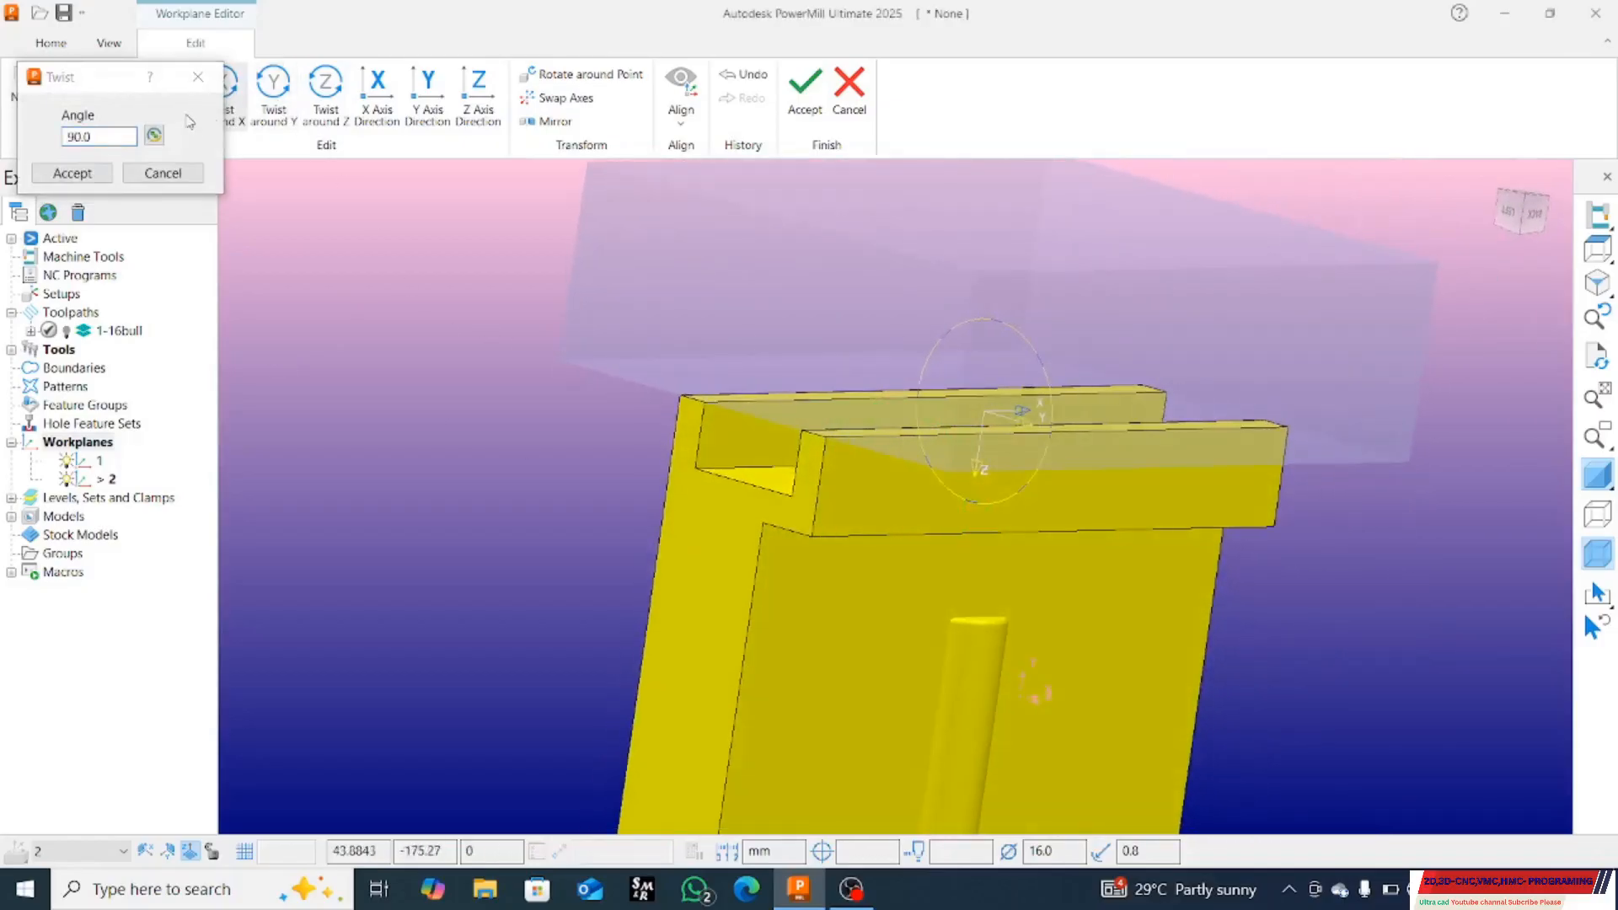
# Step: Set the twist of workplane 2 around X to 270 degrees and accept the workplane edit
pyautogui.doubleClick(98, 136)
pyautogui.write('270')
pyautogui.press('Return')
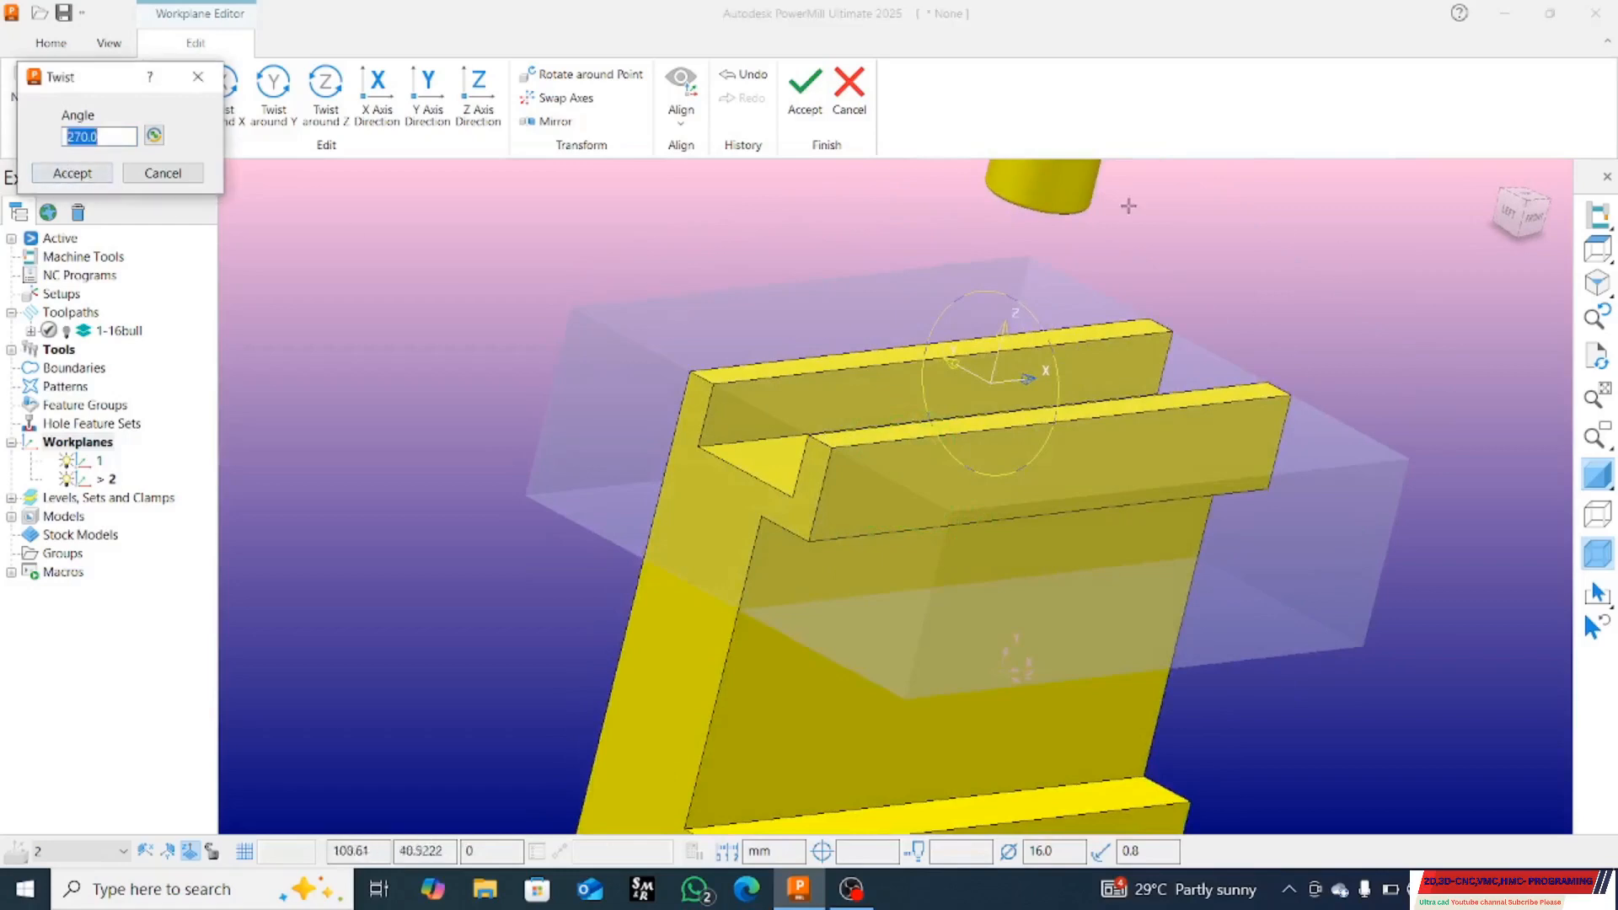
pyautogui.click(72, 172)
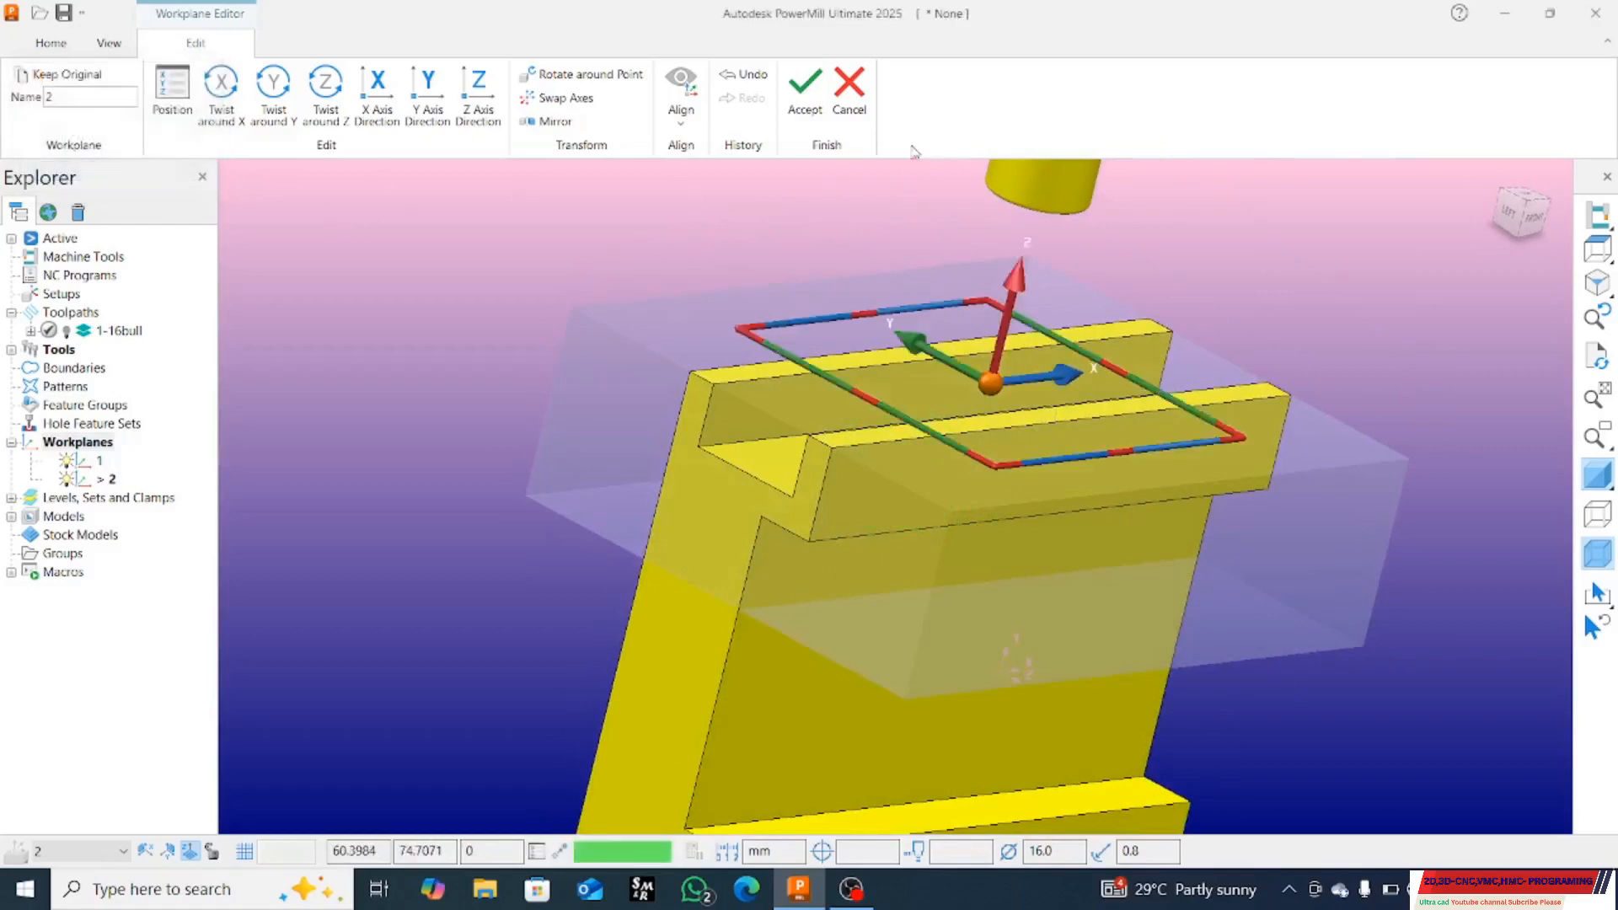
pyautogui.click(804, 91)
pyautogui.rightClick(1486, 253)
pyautogui.click(1230, 441)
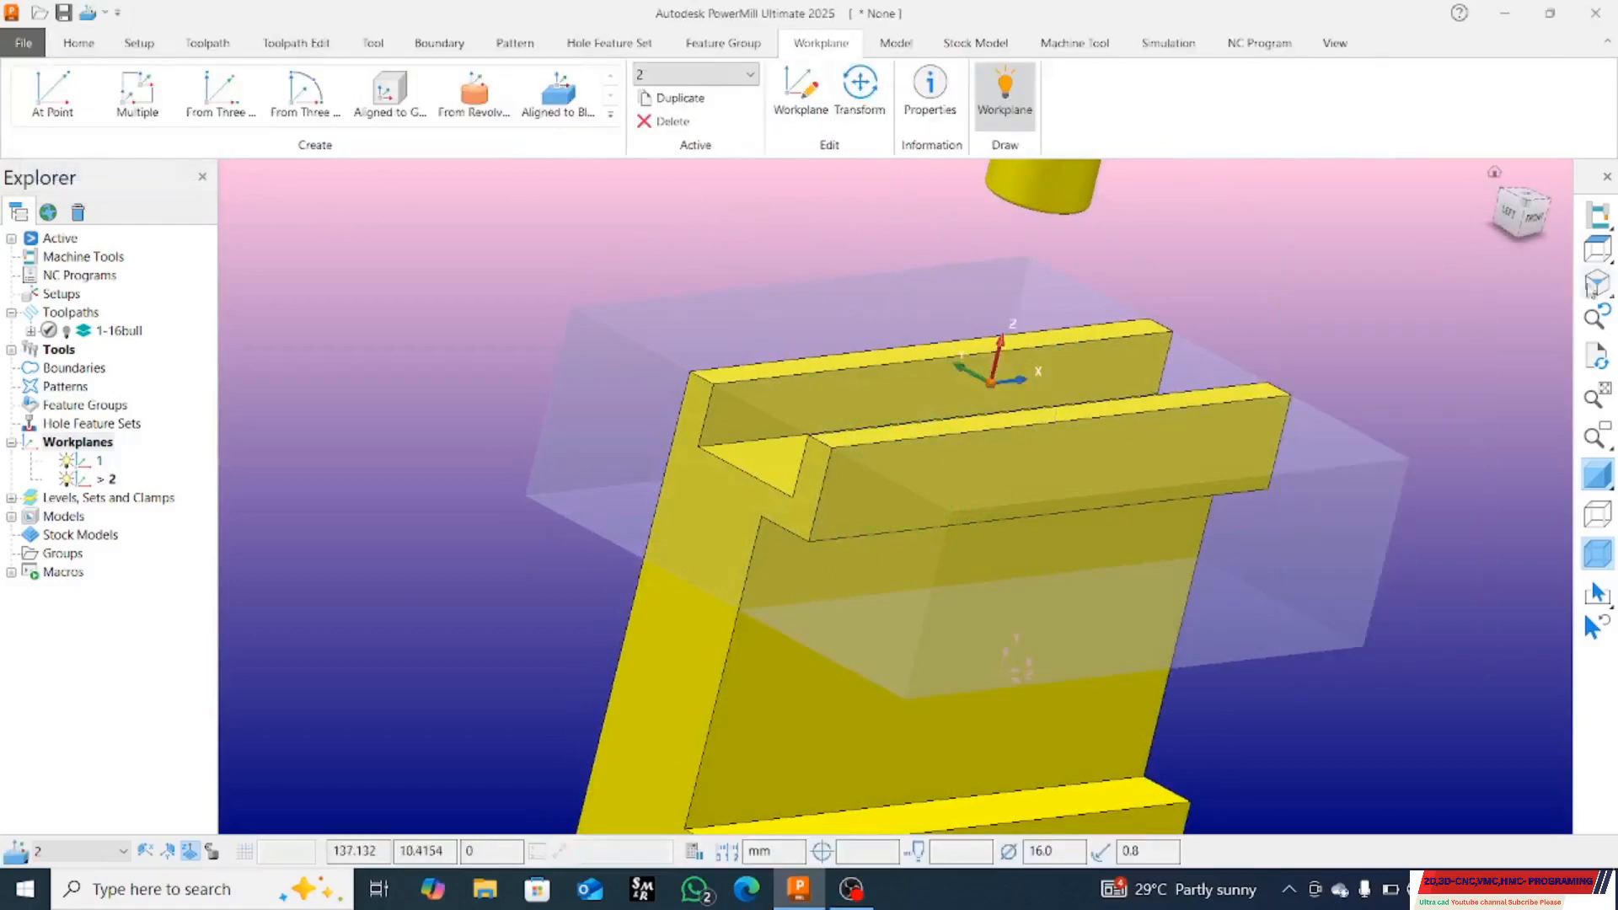
pyautogui.moveTo(957, 458); pyautogui.dragTo(878, 331, button='middle')
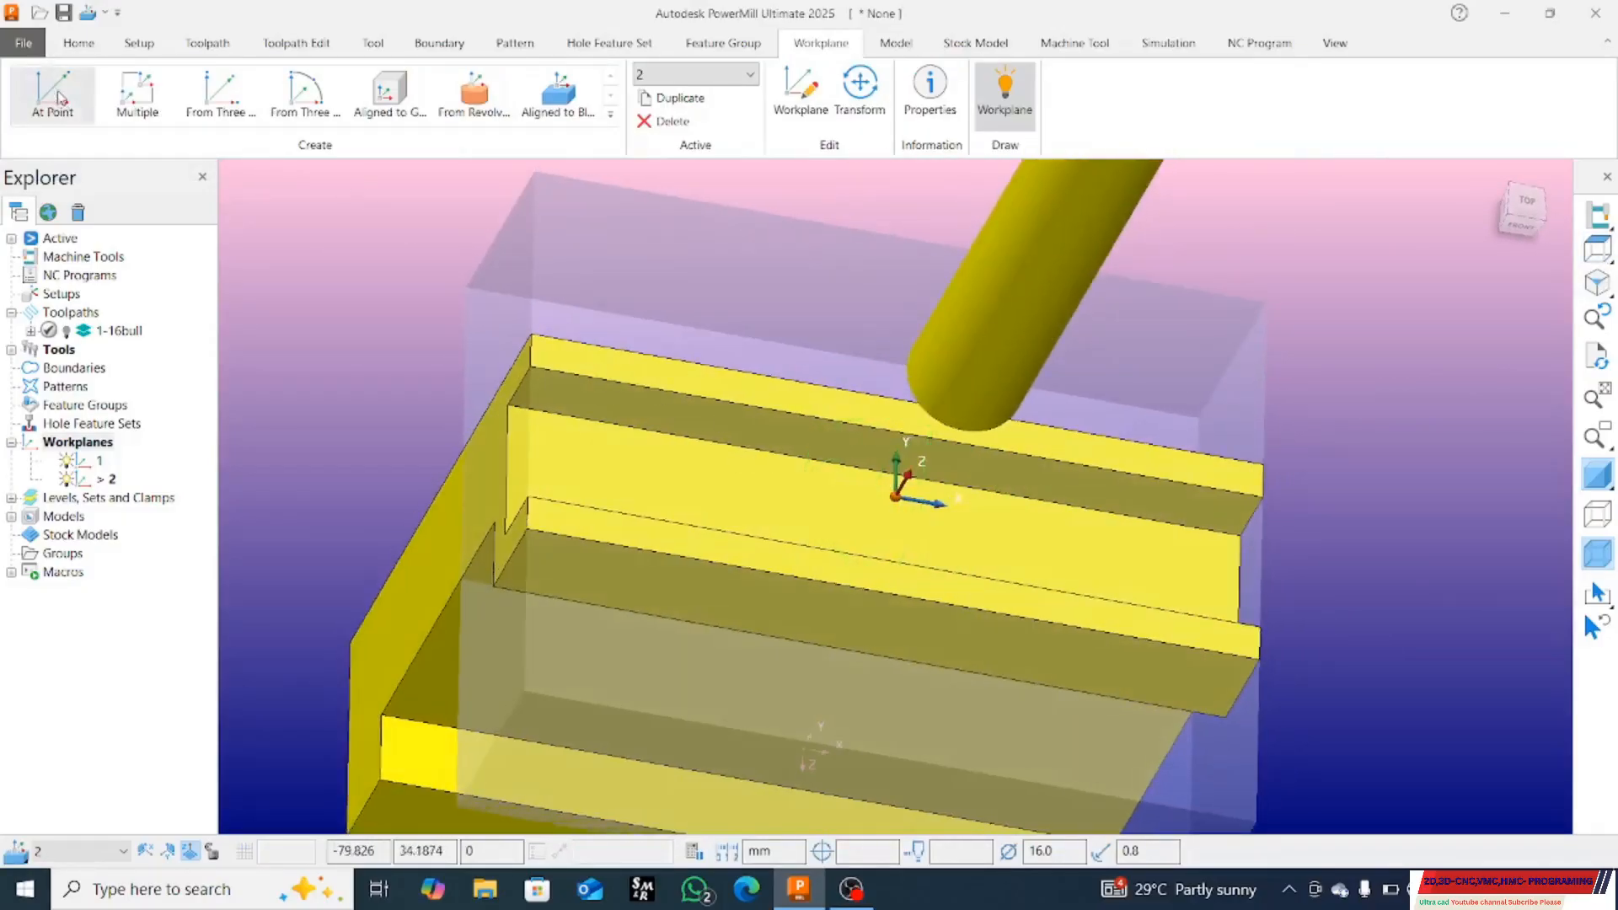
# Step: Select the whole model and recalculate the box block in active workplane 2
pyautogui.click(74, 45)
pyautogui.click(553, 383)
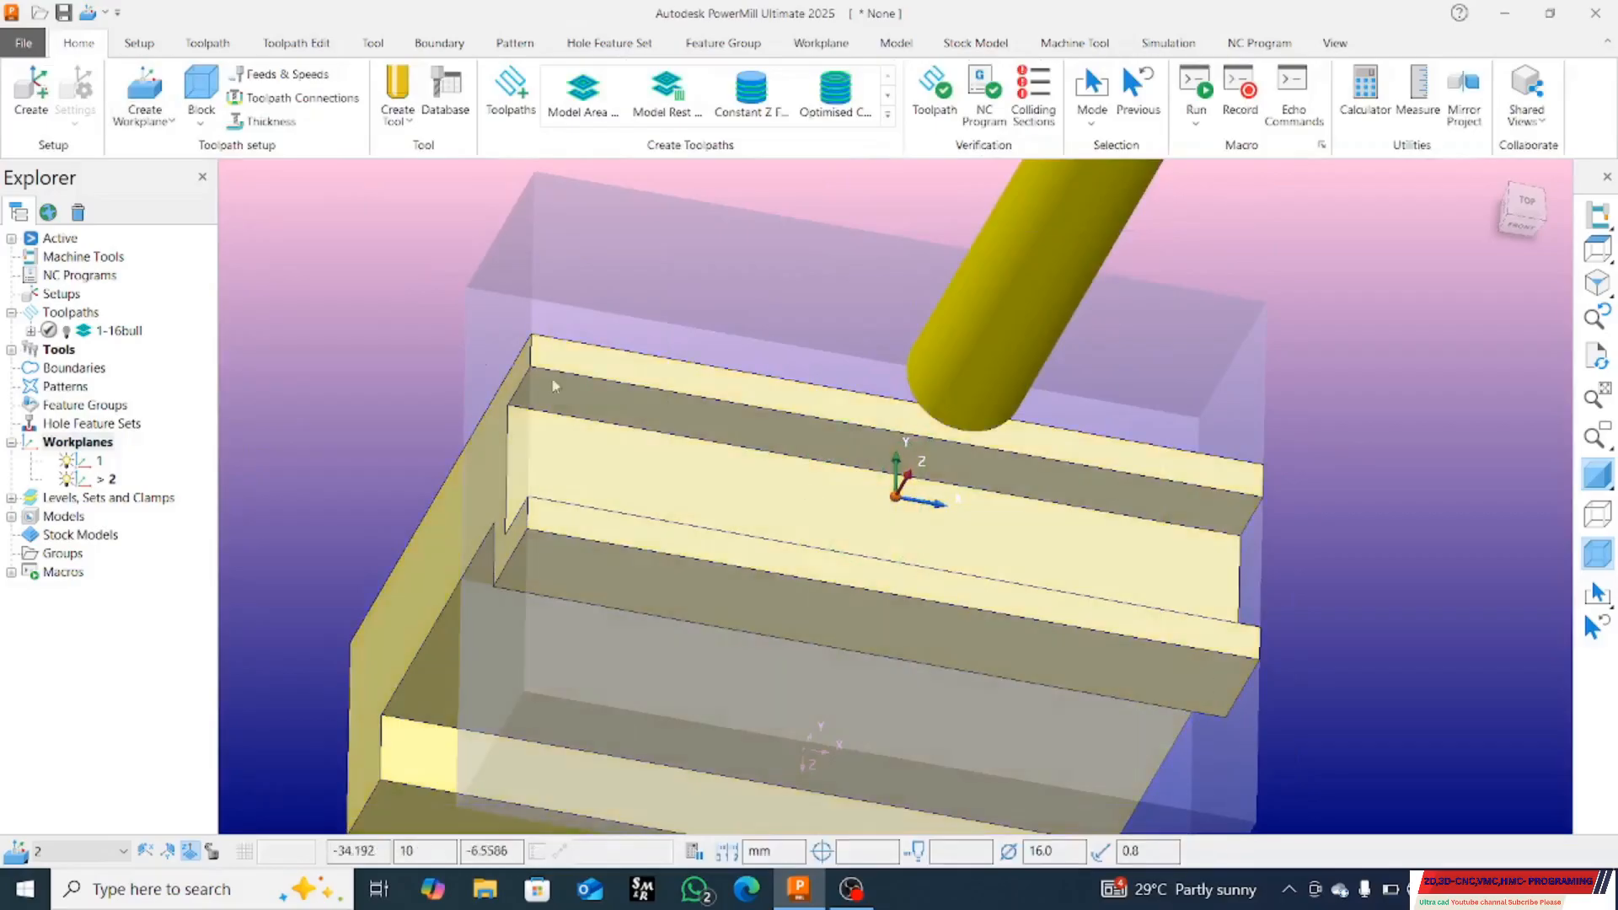
pyautogui.click(200, 93)
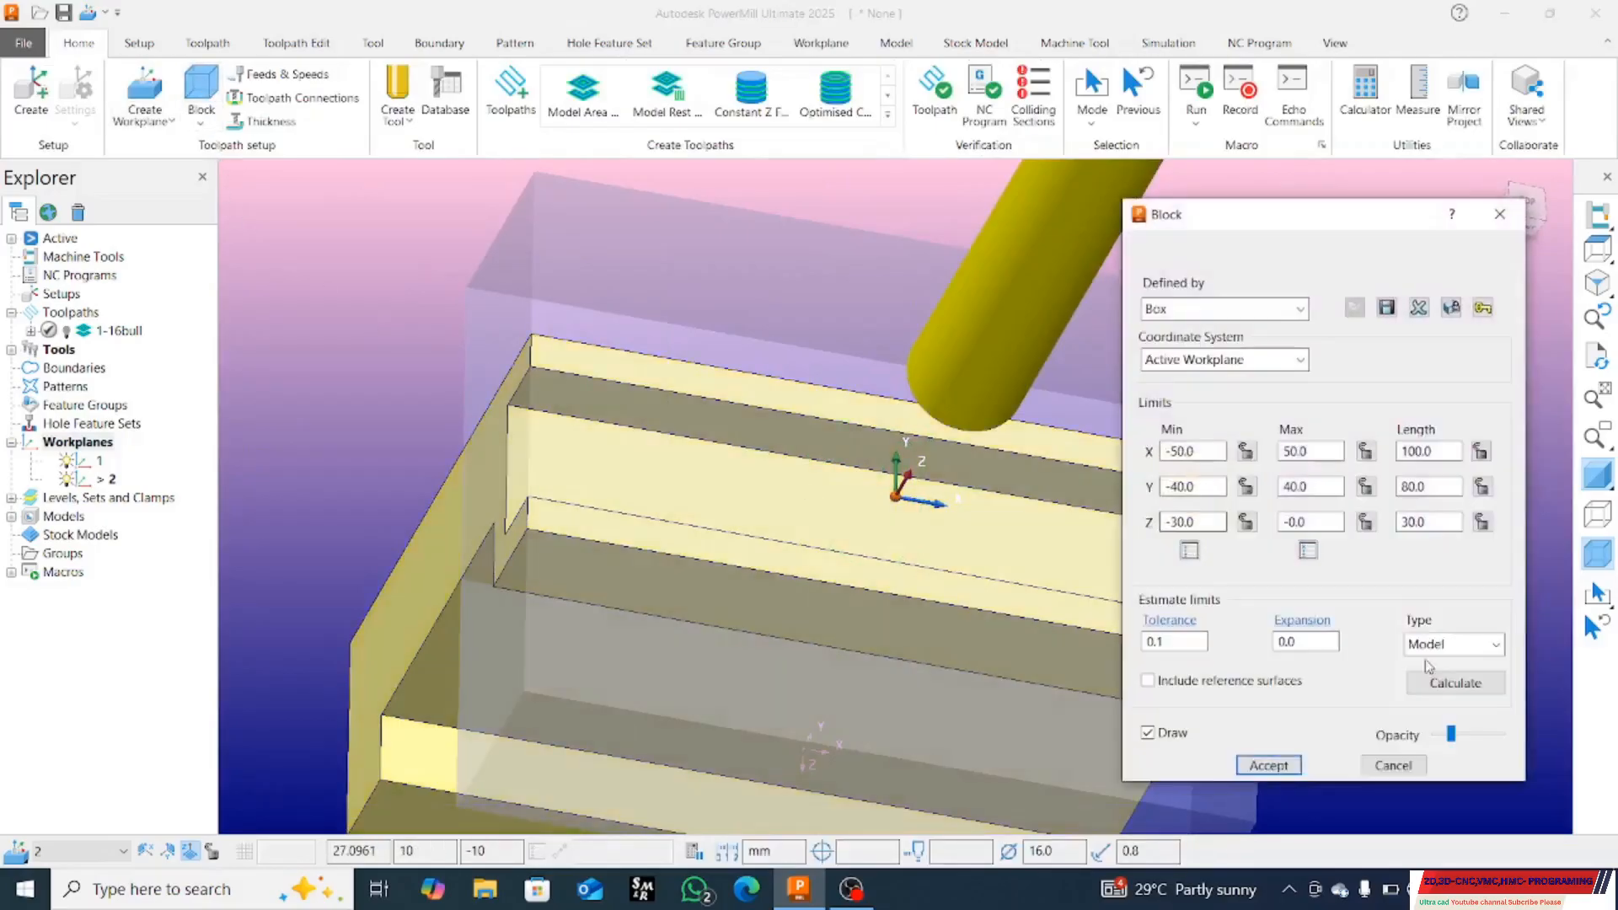
pyautogui.click(1477, 686)
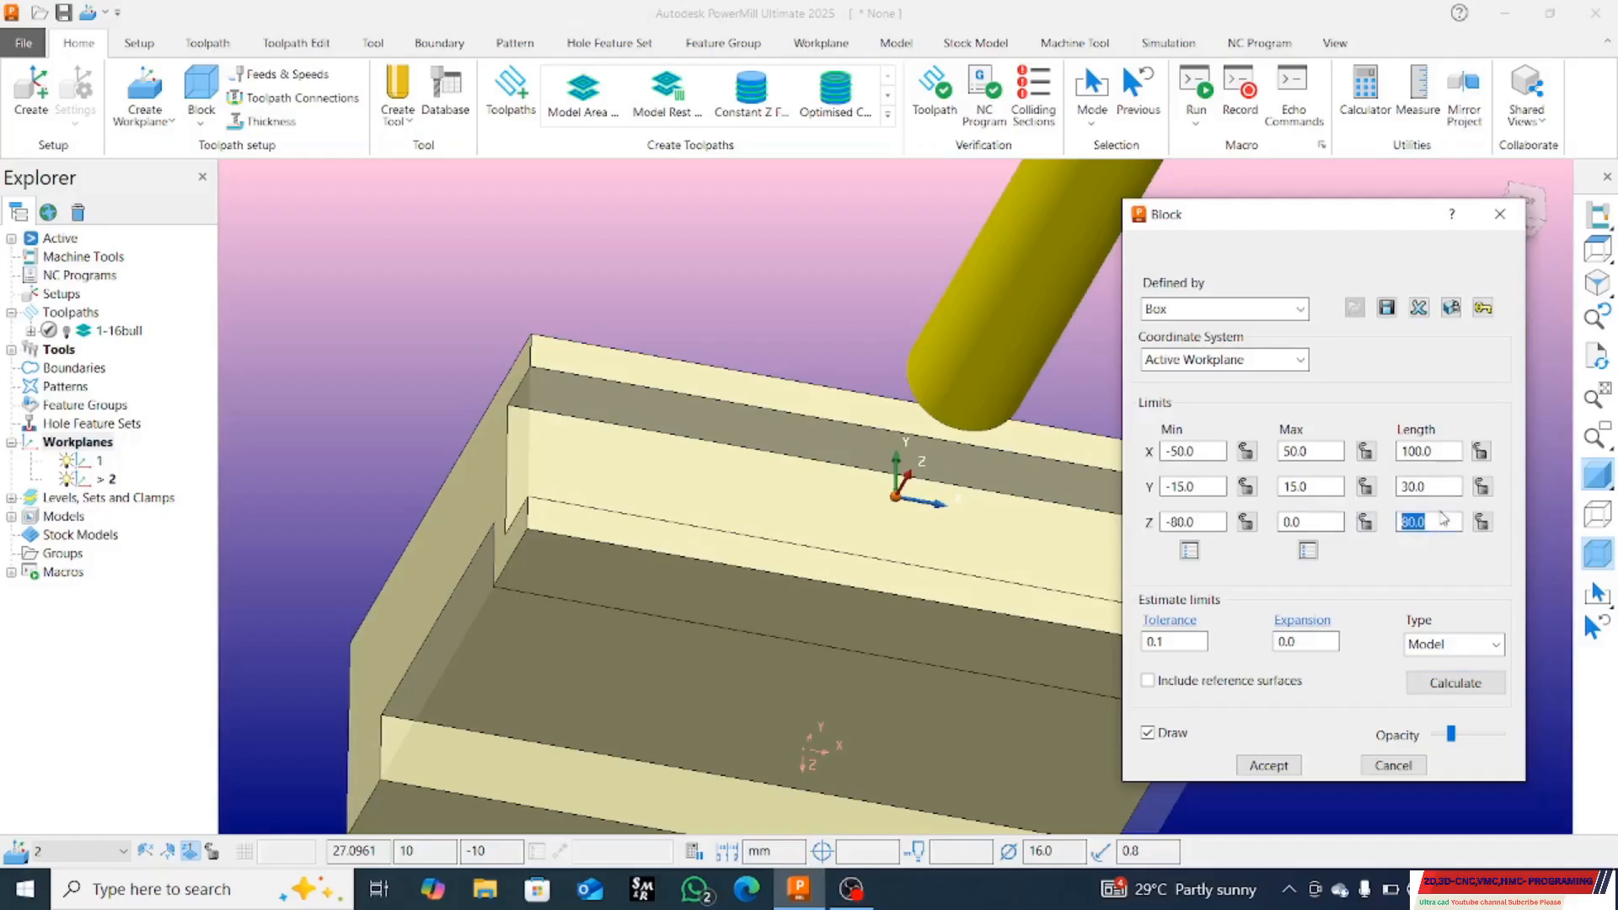
pyautogui.click(1434, 487)
pyautogui.doubleClick(1463, 453)
pyautogui.click(1435, 686)
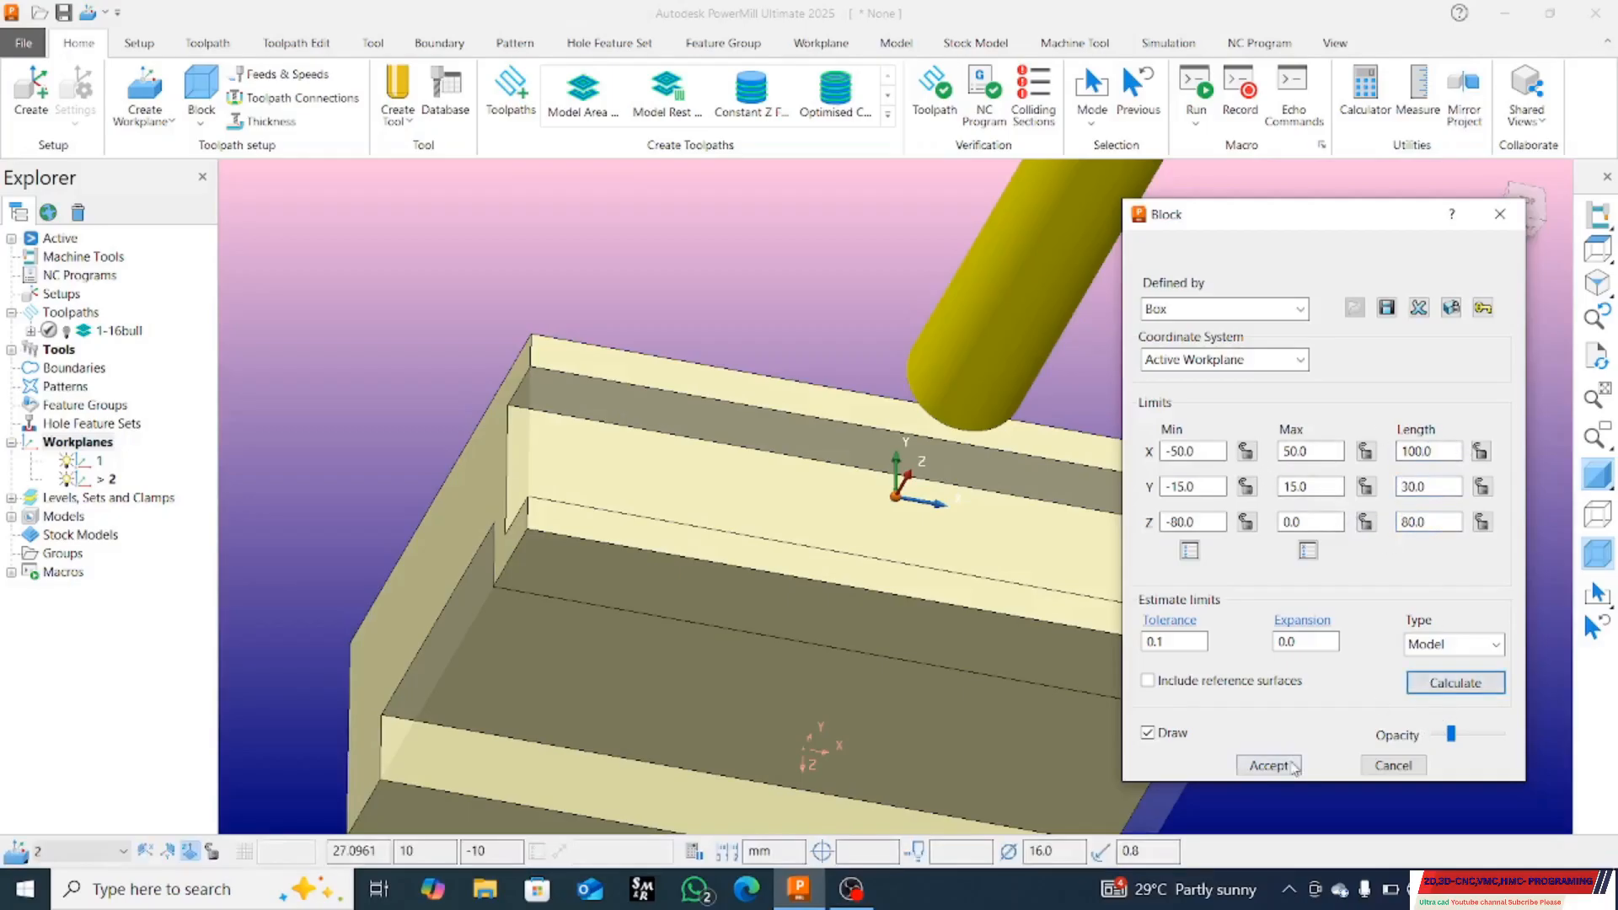
pyautogui.click(1268, 765)
# Step: Fit the block to the narrower slot's floor face, lock its Z minimum, and set and lock the Z maximum at 0
pyautogui.click(1127, 534)
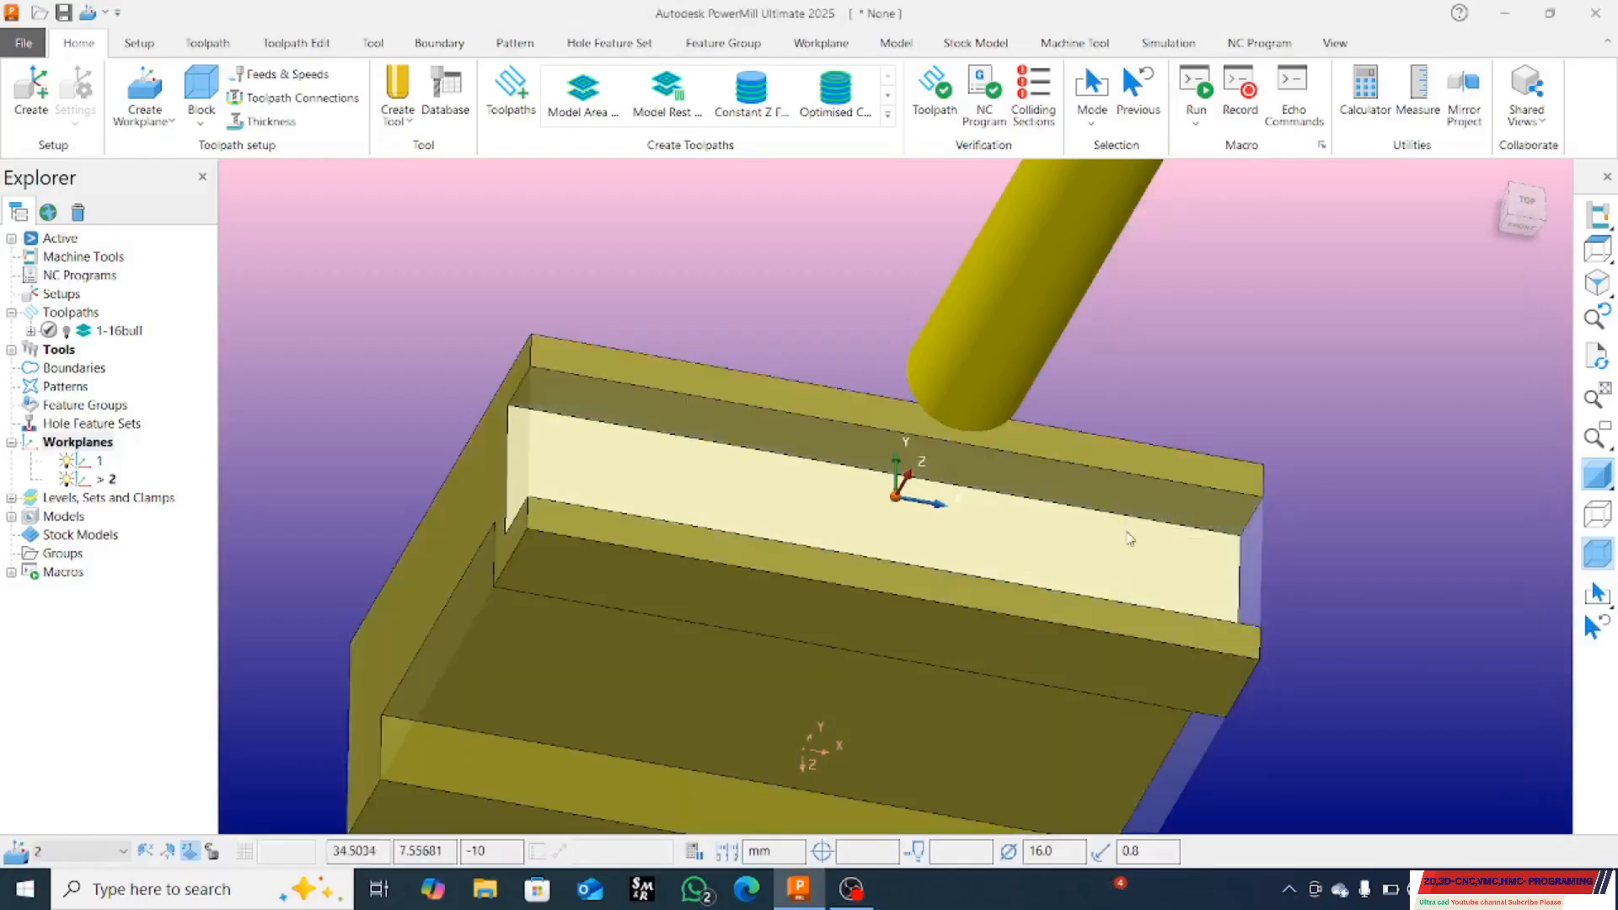
pyautogui.click(202, 89)
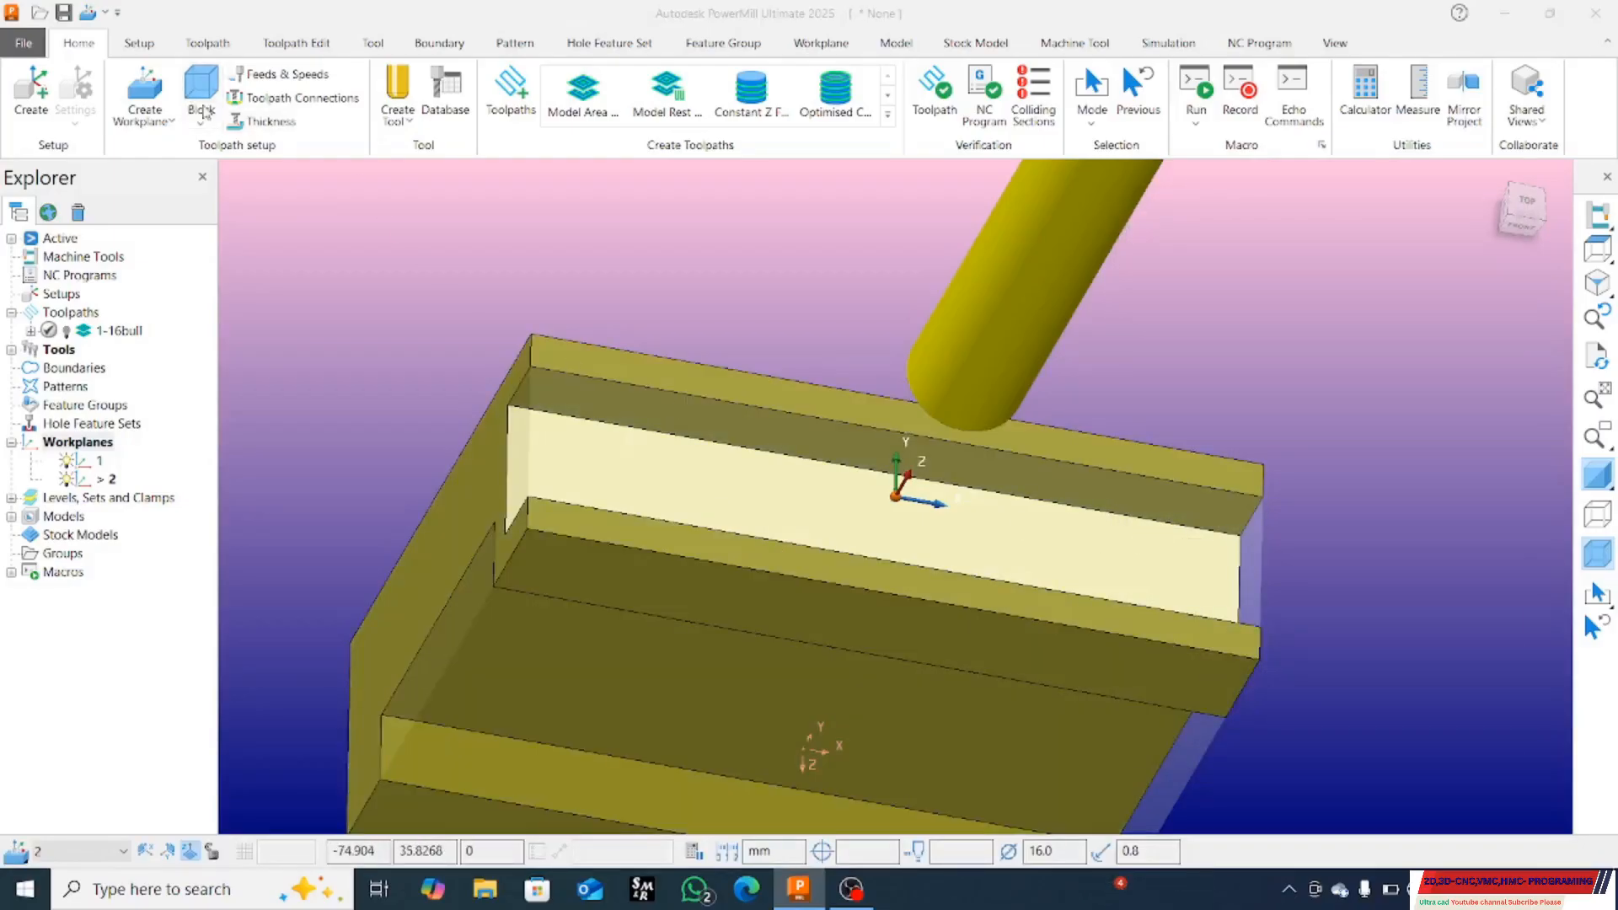
pyautogui.click(1455, 682)
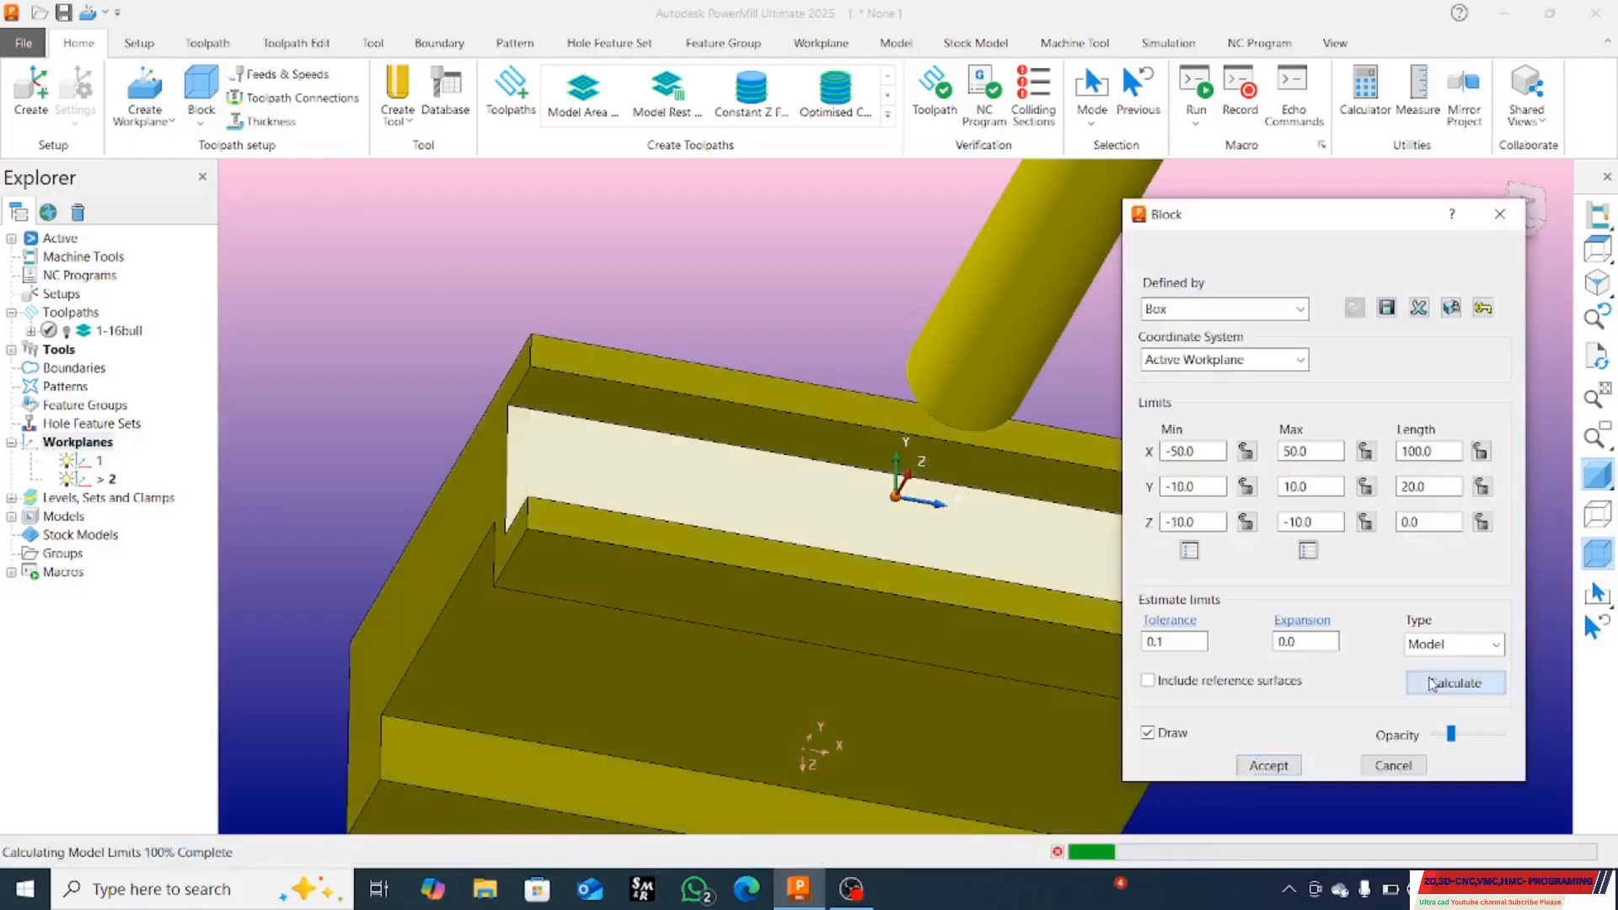
pyautogui.click(1245, 523)
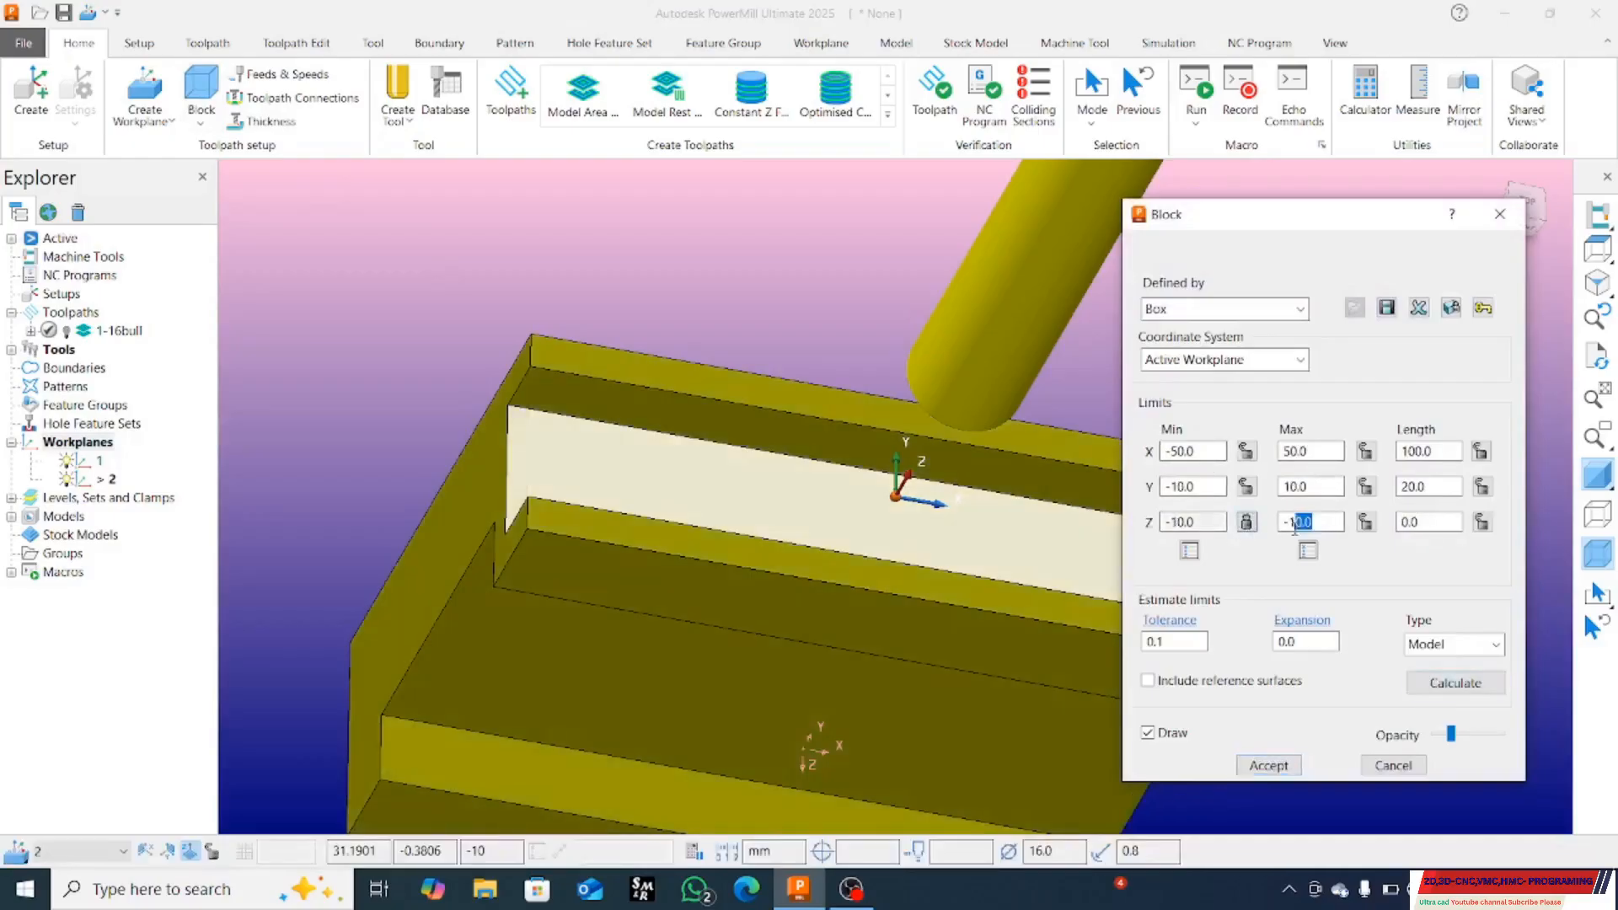
pyautogui.moveTo(1295, 527); pyautogui.dragTo(1102, 546)
pyautogui.press('Return')
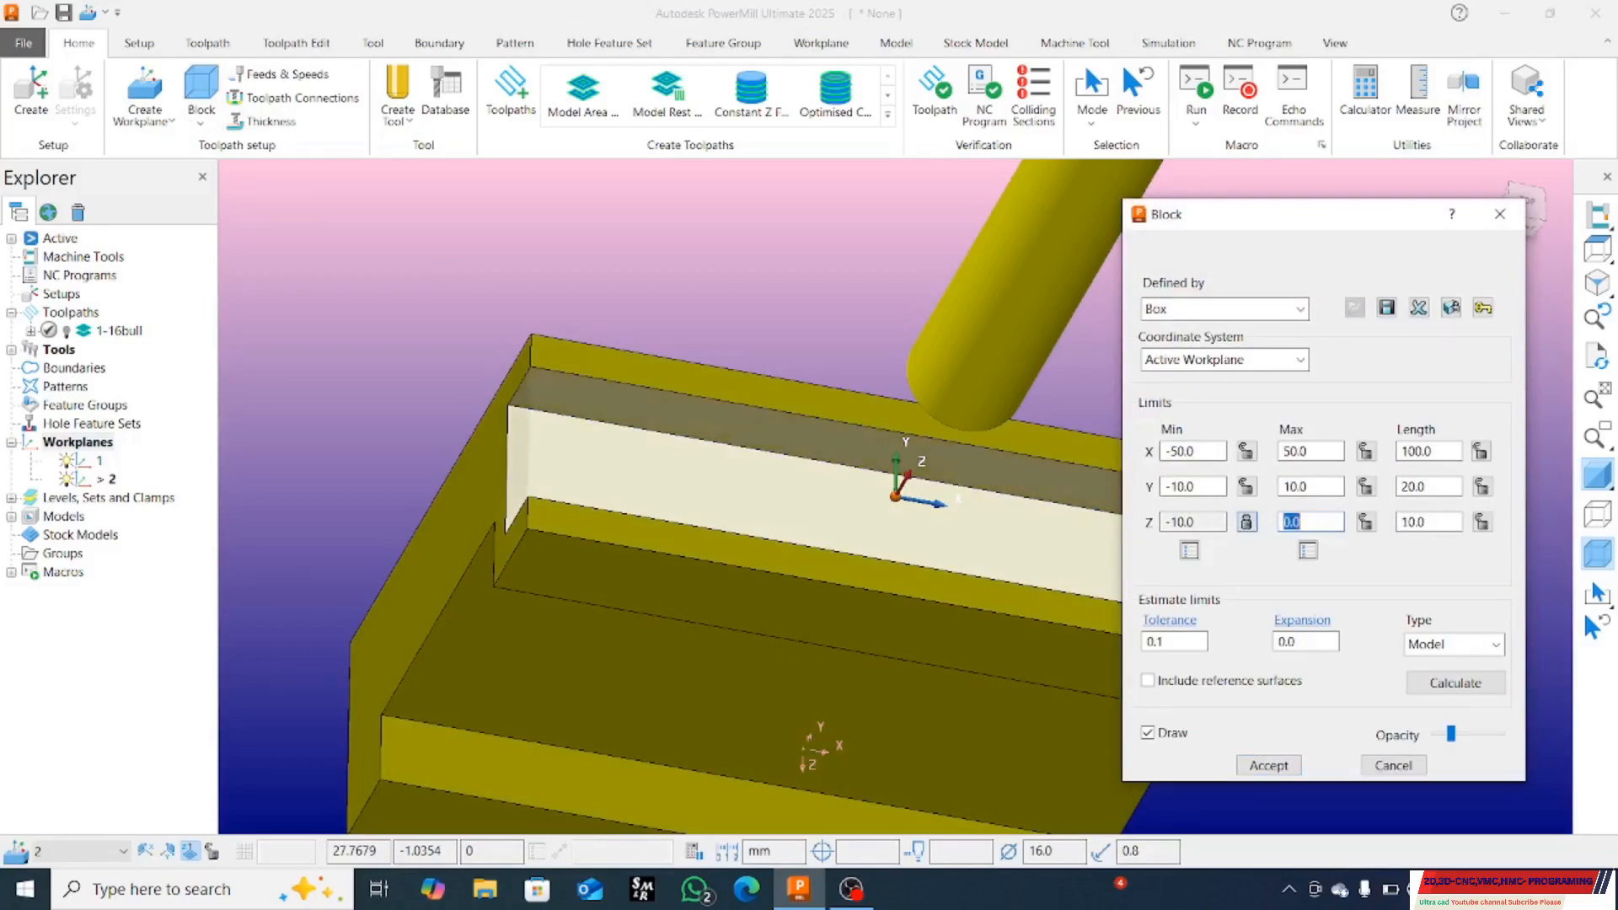
pyautogui.click(1365, 522)
# Step: Create a Model Area Clearance toolpath from the 3D Area Clearance strategies and name it 2-16bull
pyautogui.click(511, 99)
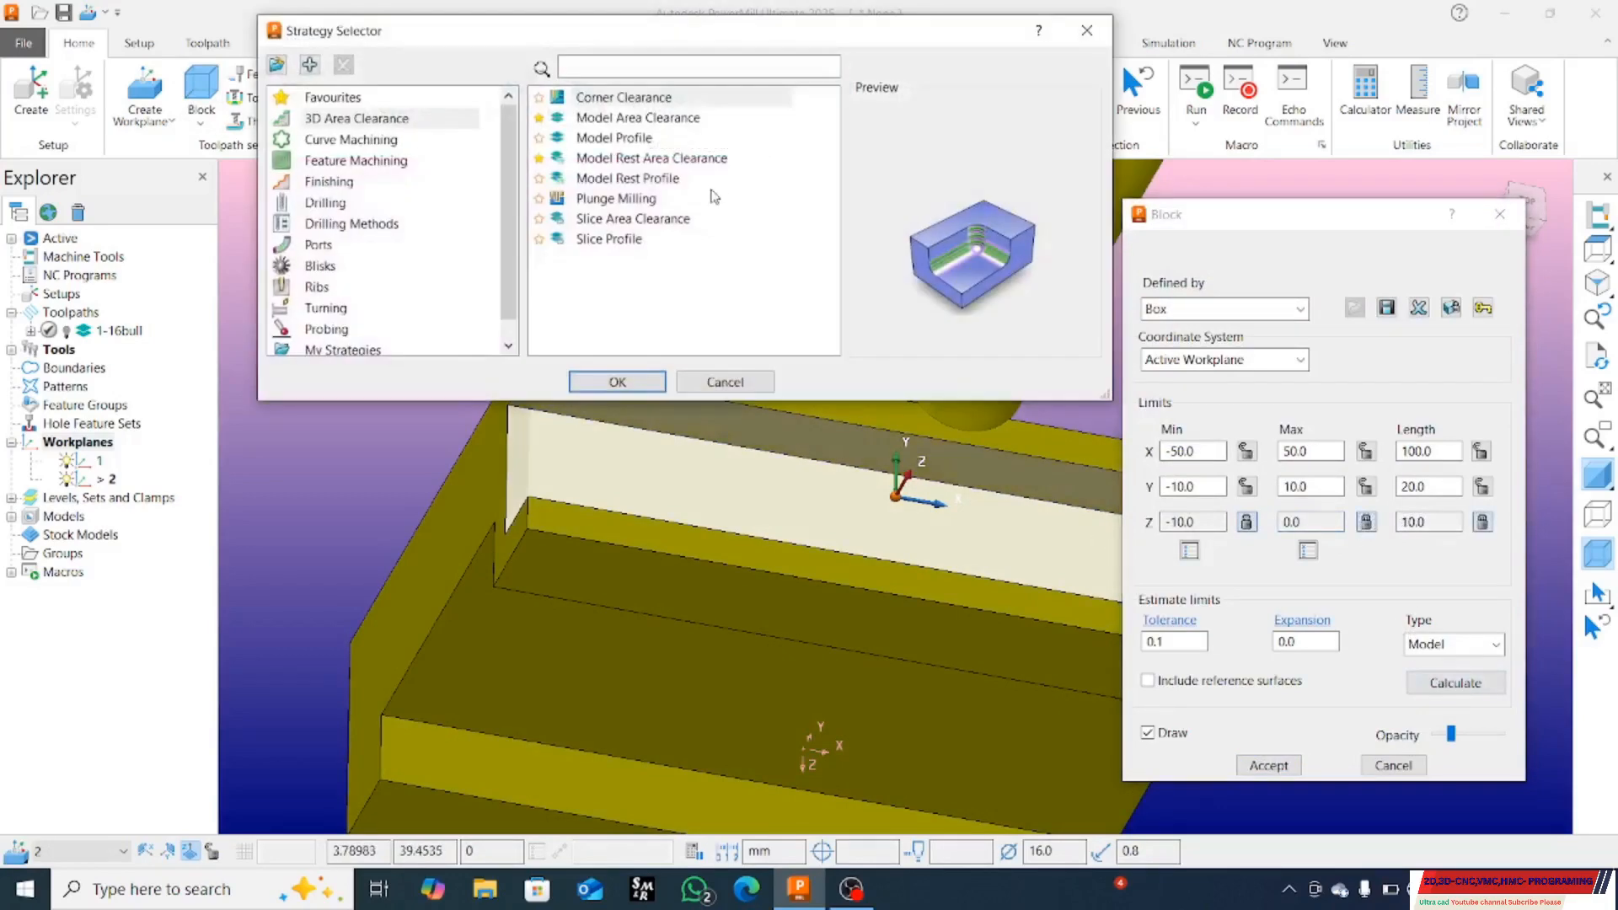
pyautogui.click(419, 126)
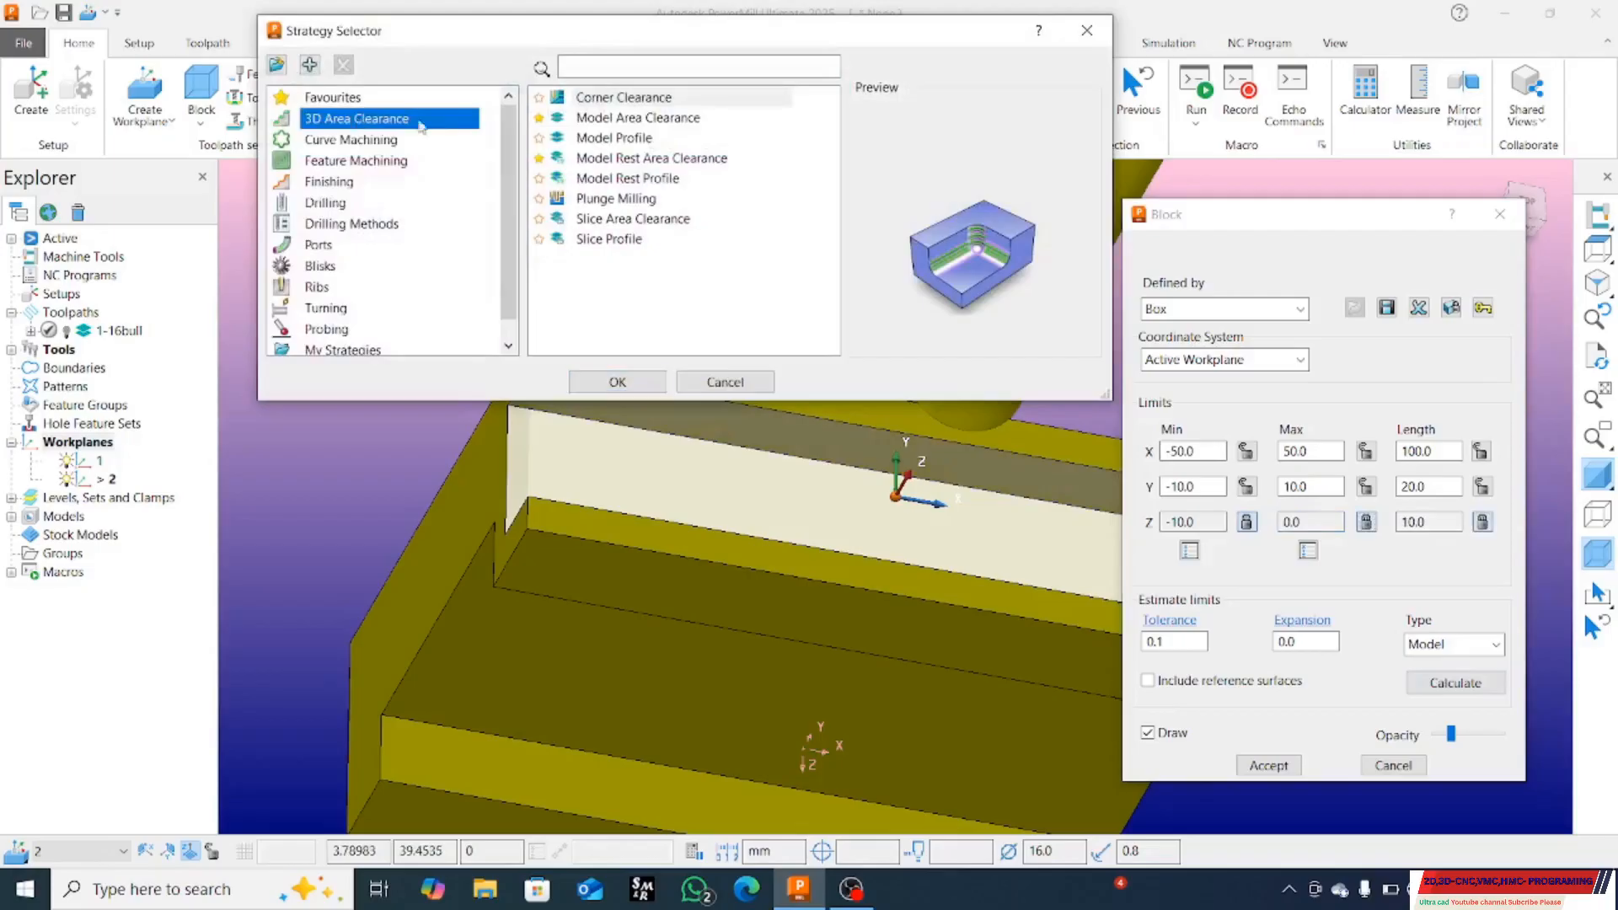
pyautogui.click(595, 118)
pyautogui.click(658, 382)
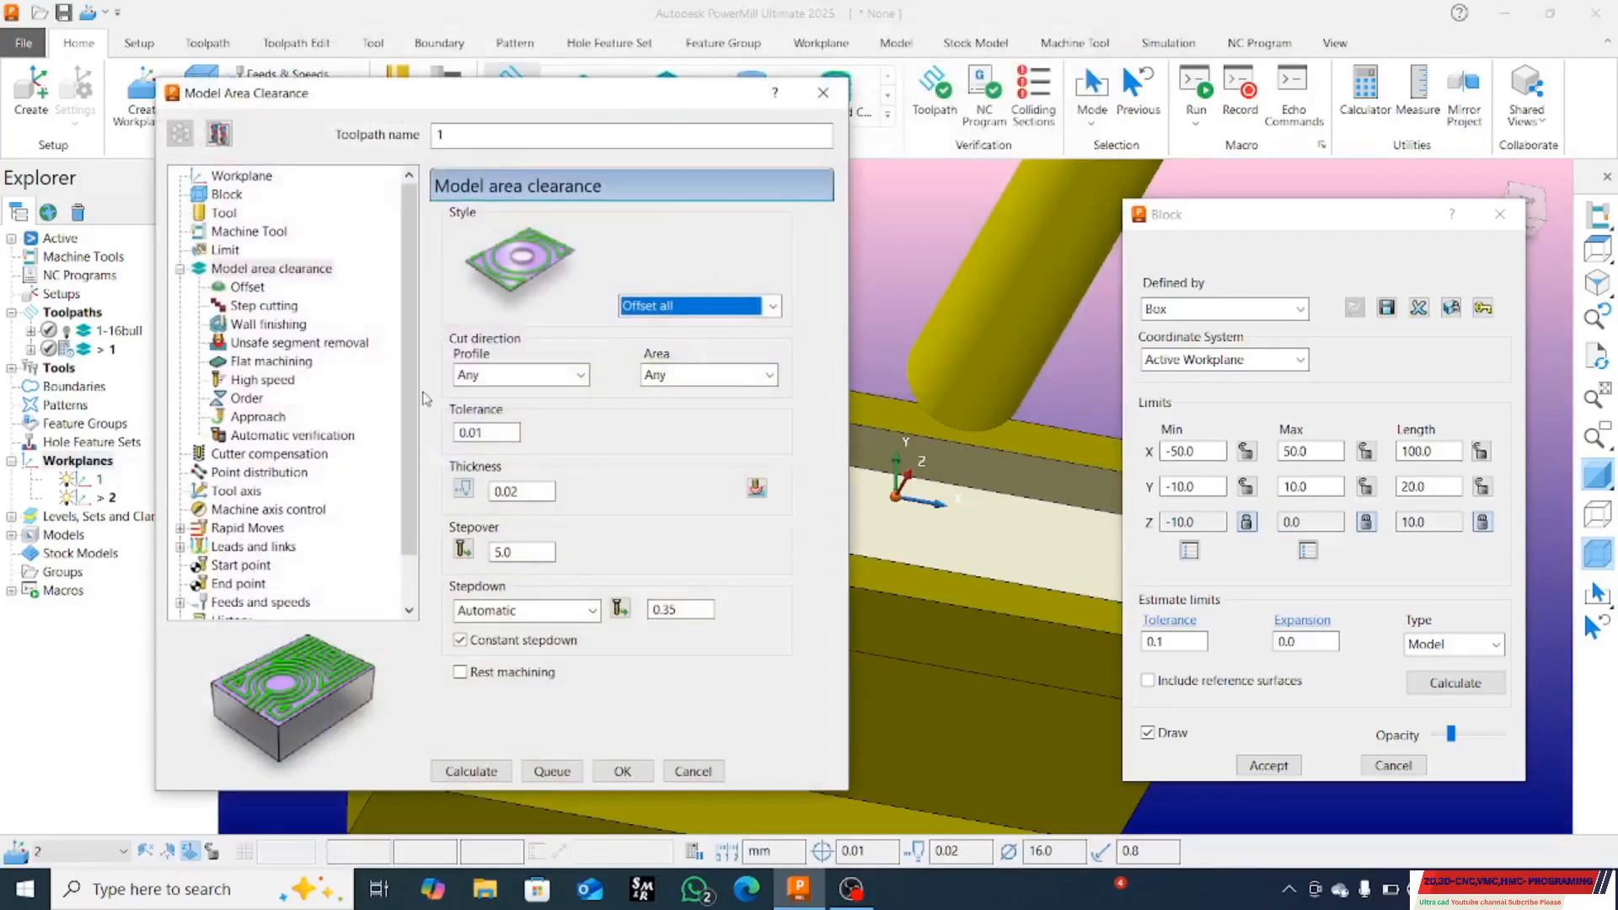
pyautogui.click(494, 131)
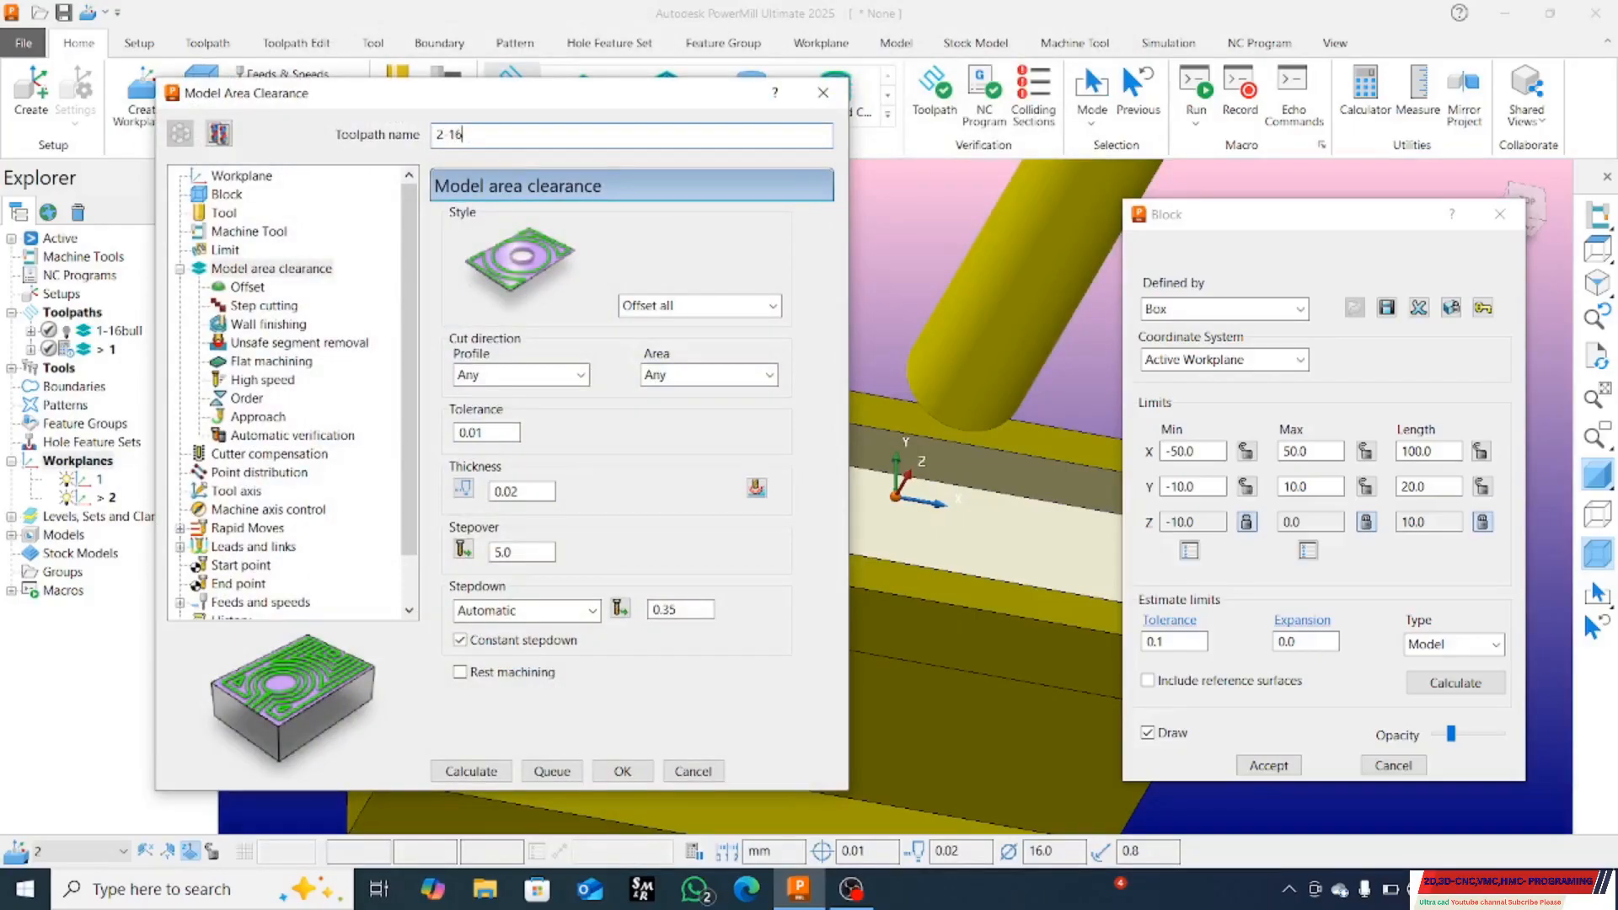
pyautogui.write('ll')
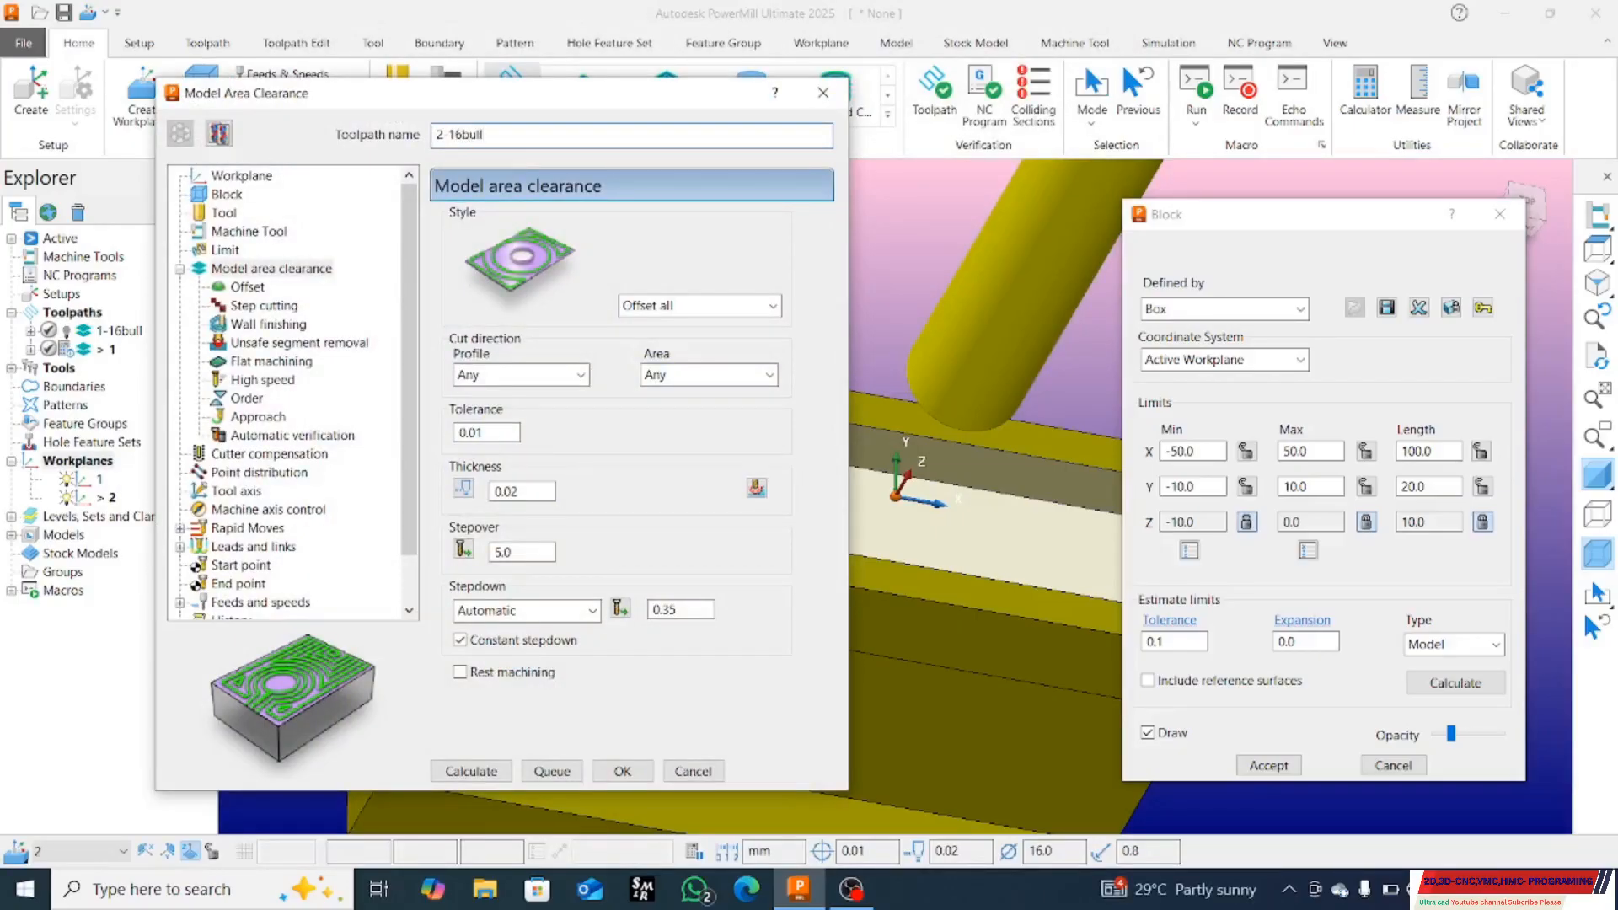
# Step: Turn off Maintain cut direction in the offset settings of toolpath 2-16bull
pyautogui.click(527, 492)
pyautogui.click(247, 288)
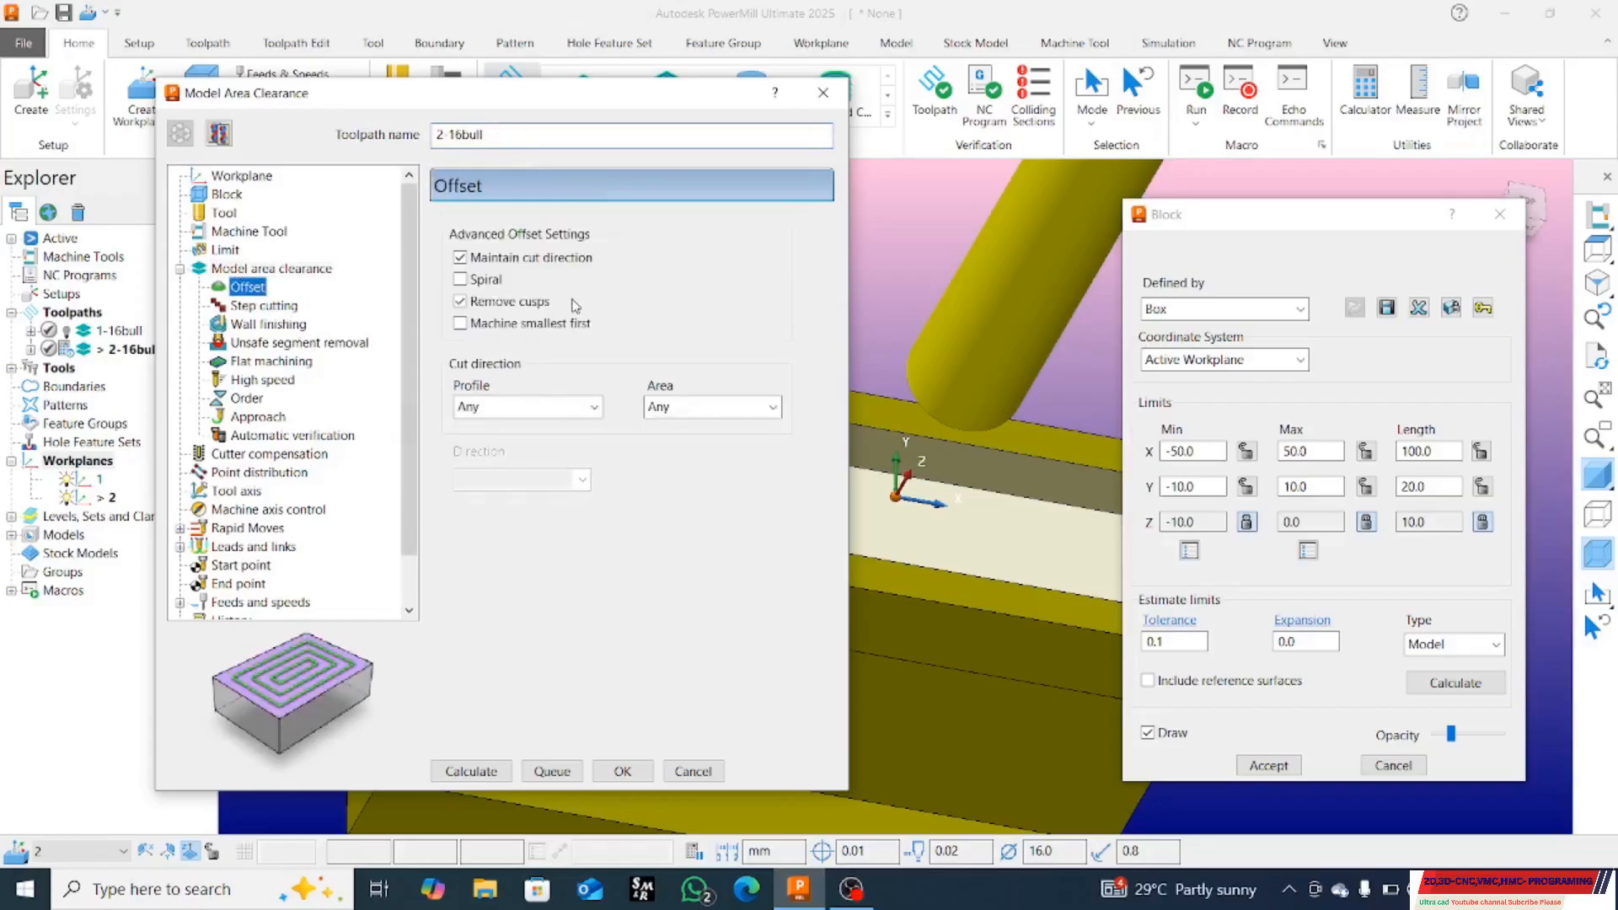
pyautogui.click(465, 259)
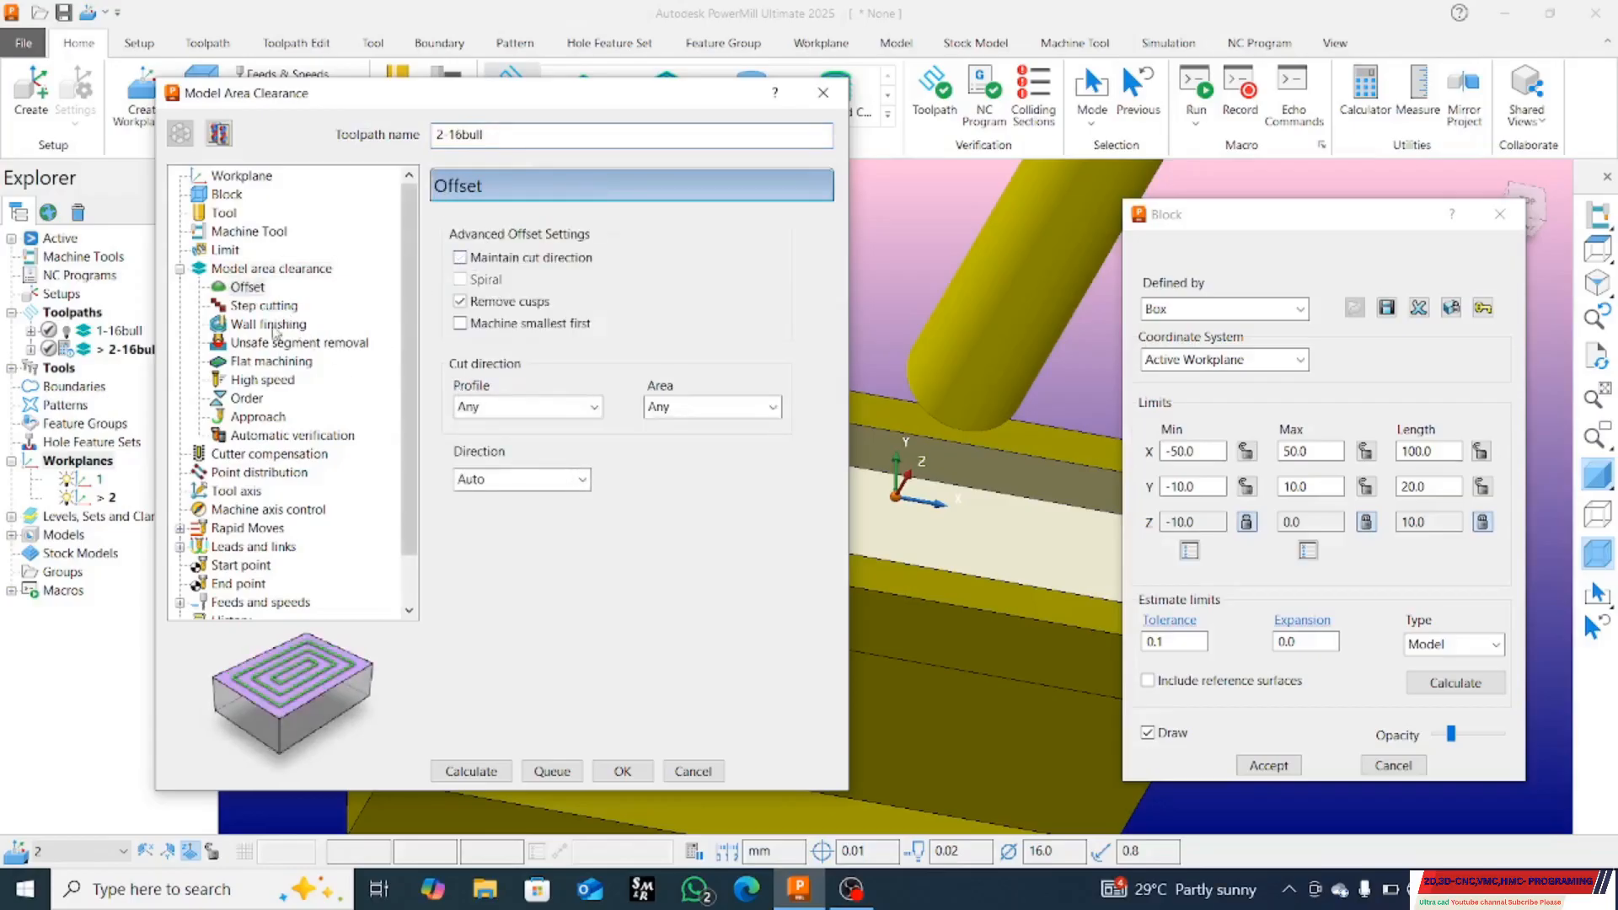
# Step: Check the start point and the feeds and speeds of toolpath 2-16bull, and calculate the toolpath
pyautogui.click(244, 566)
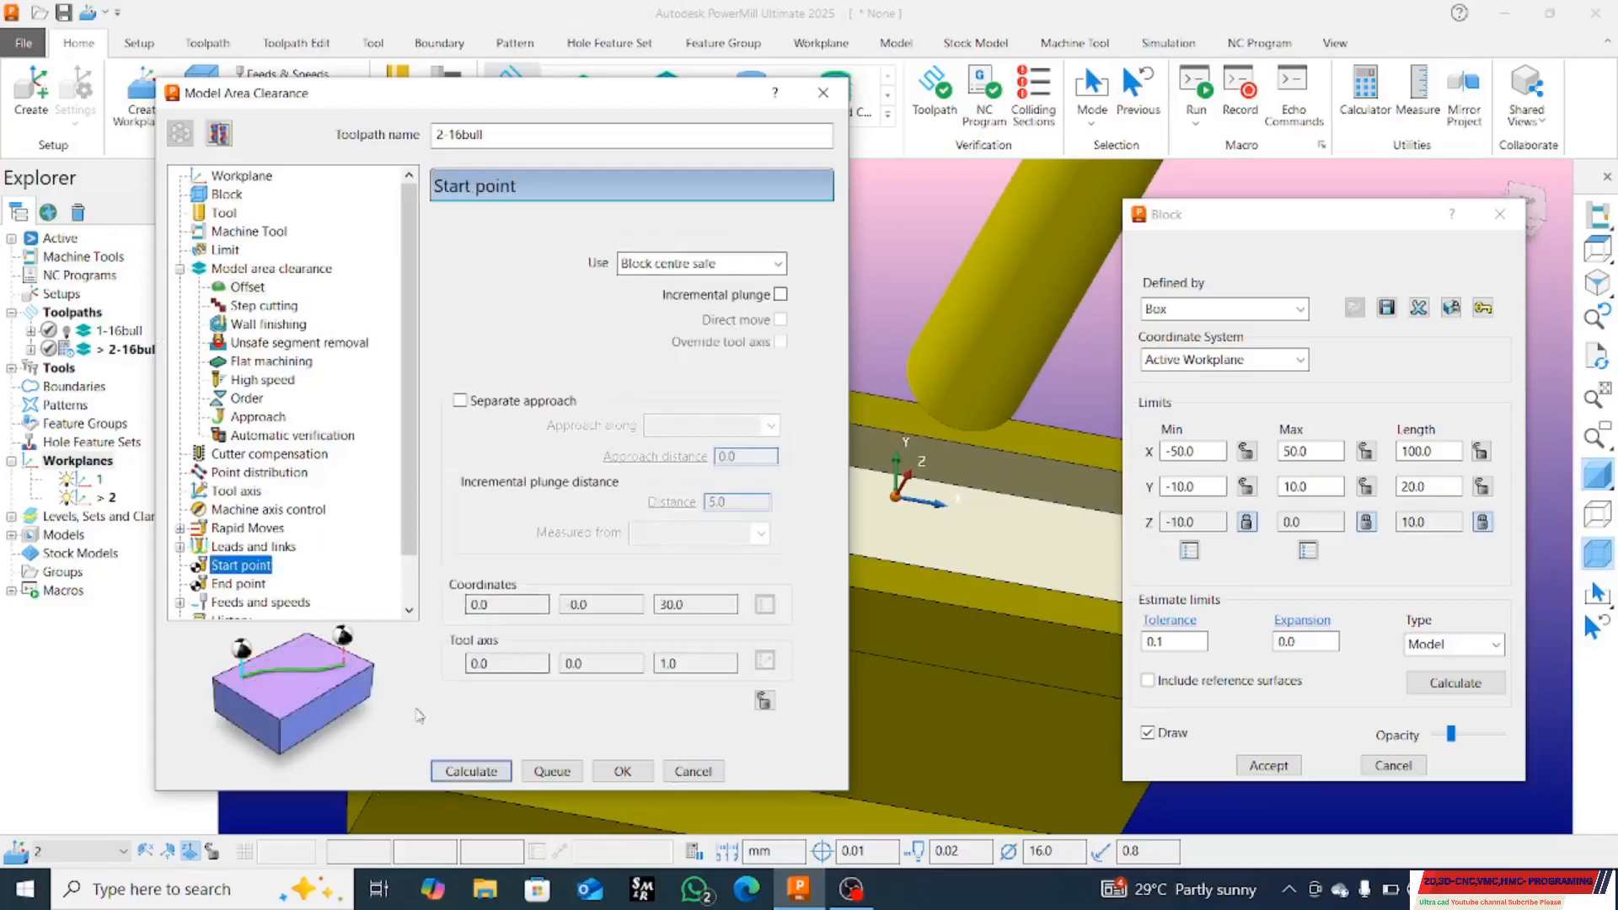
pyautogui.click(255, 602)
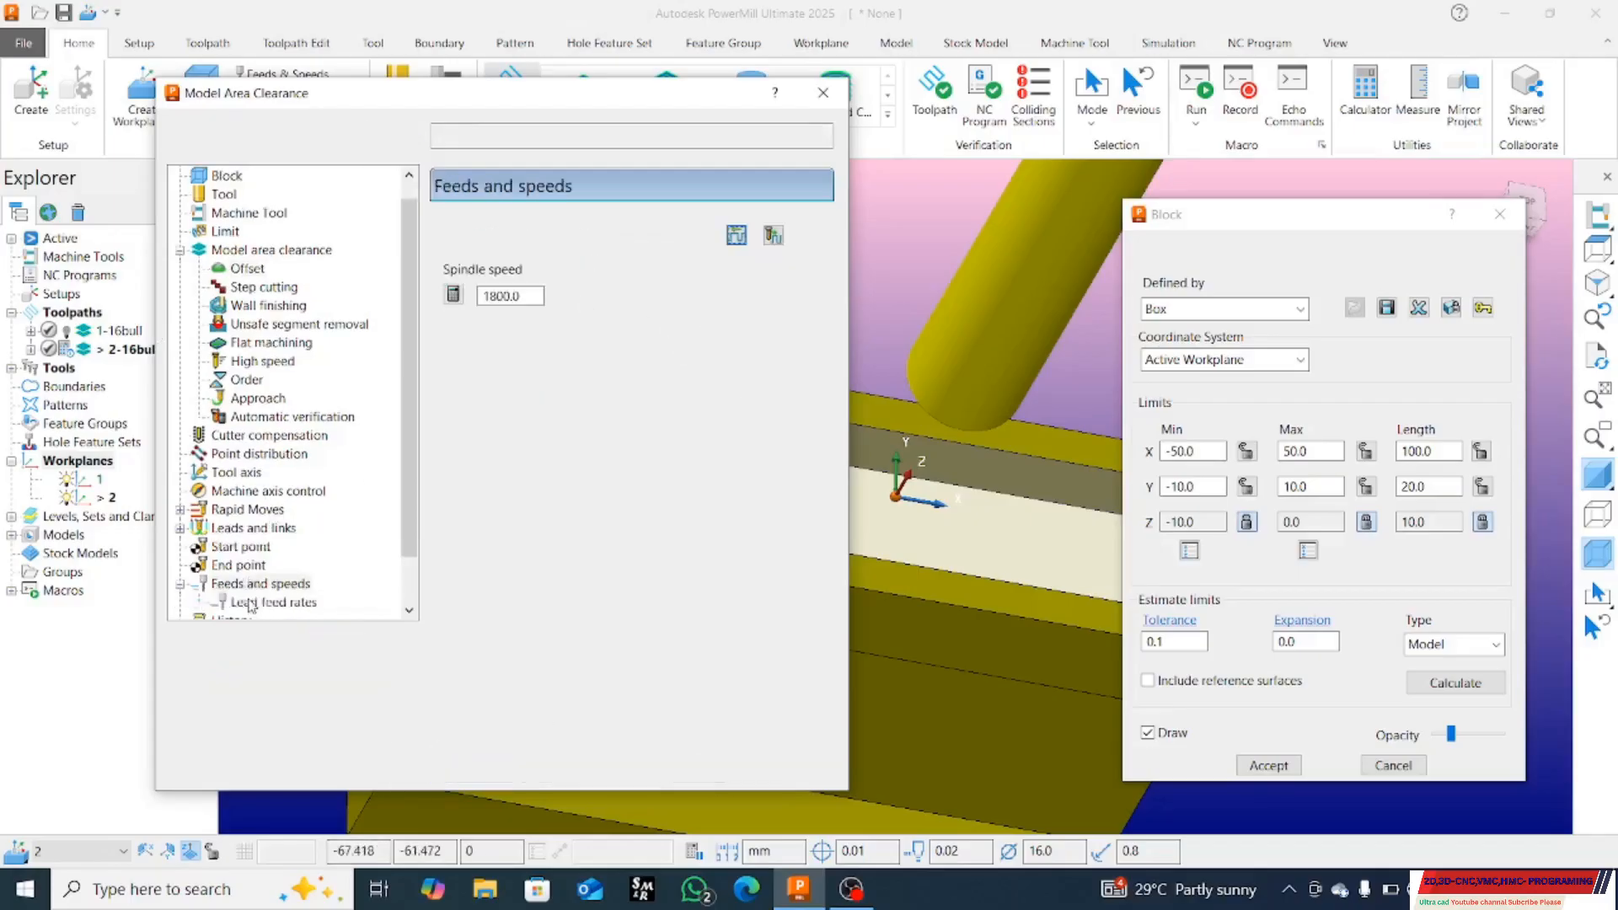
pyautogui.click(254, 601)
pyautogui.press('Up')
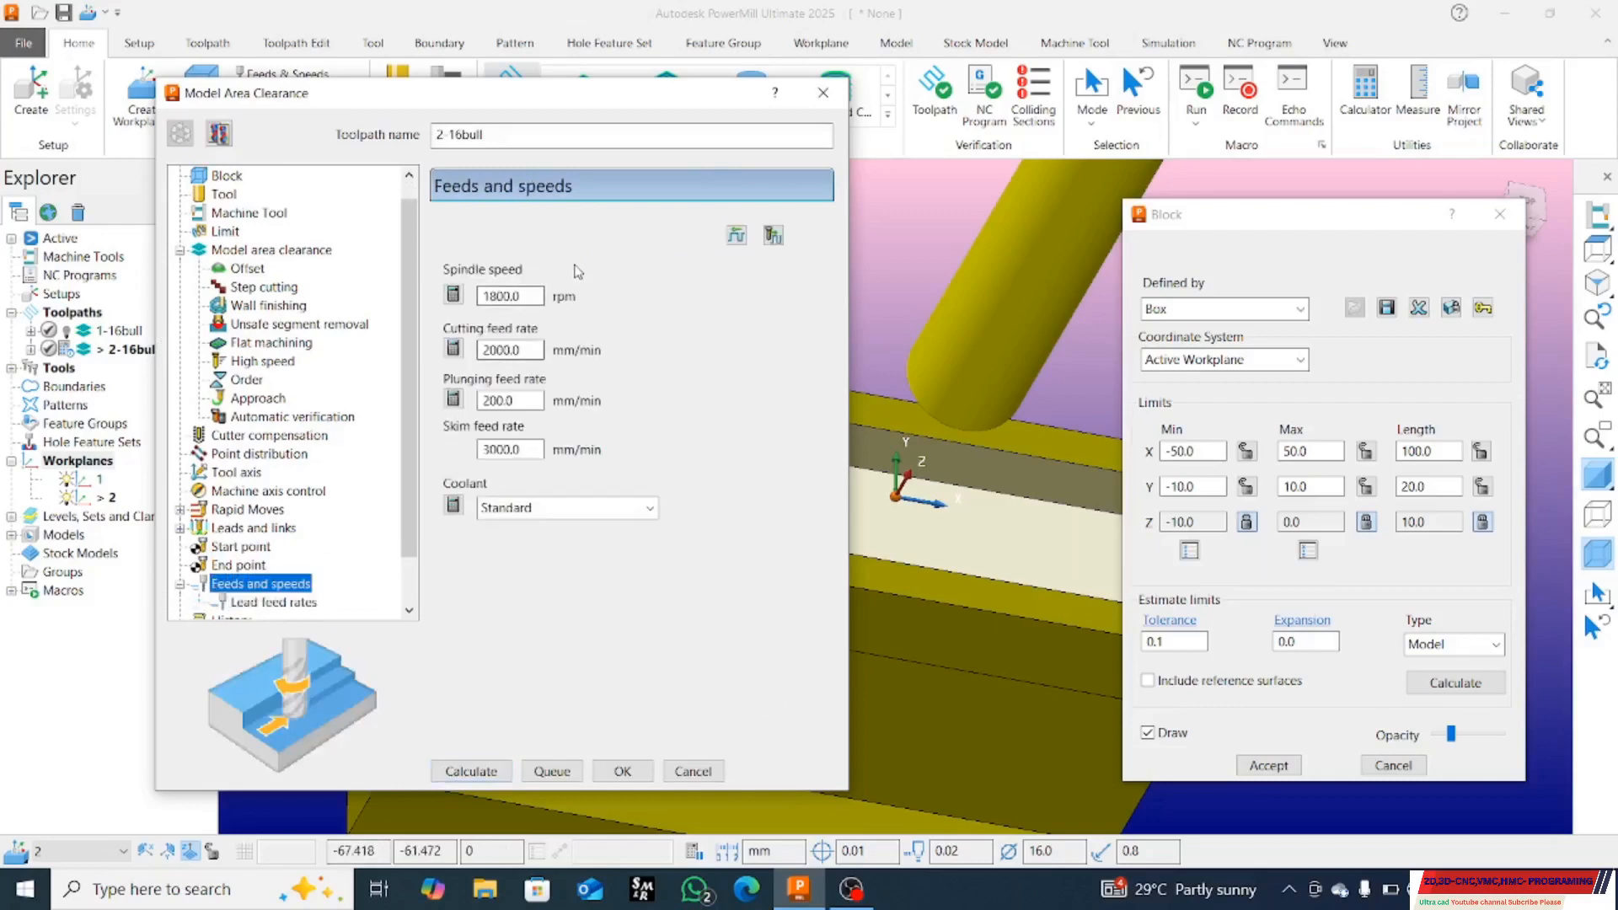
pyautogui.click(470, 770)
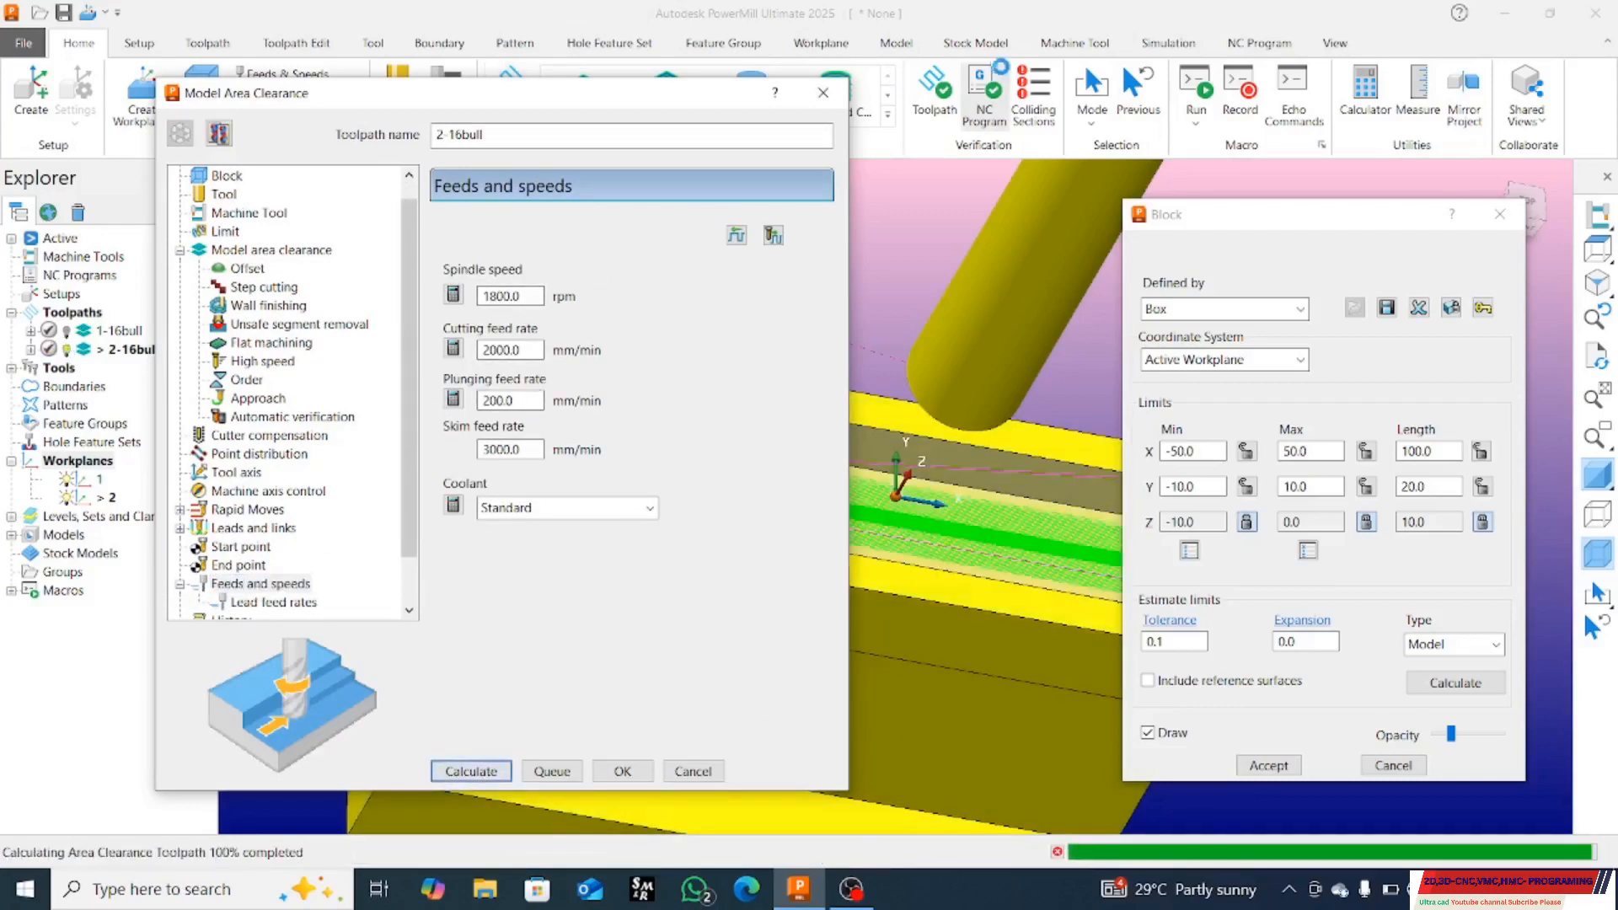
# Step: Review the block and workplane settings of the calculated toolpath 2-16bull, and close the toolpath and Block dialogs
pyautogui.click(225, 176)
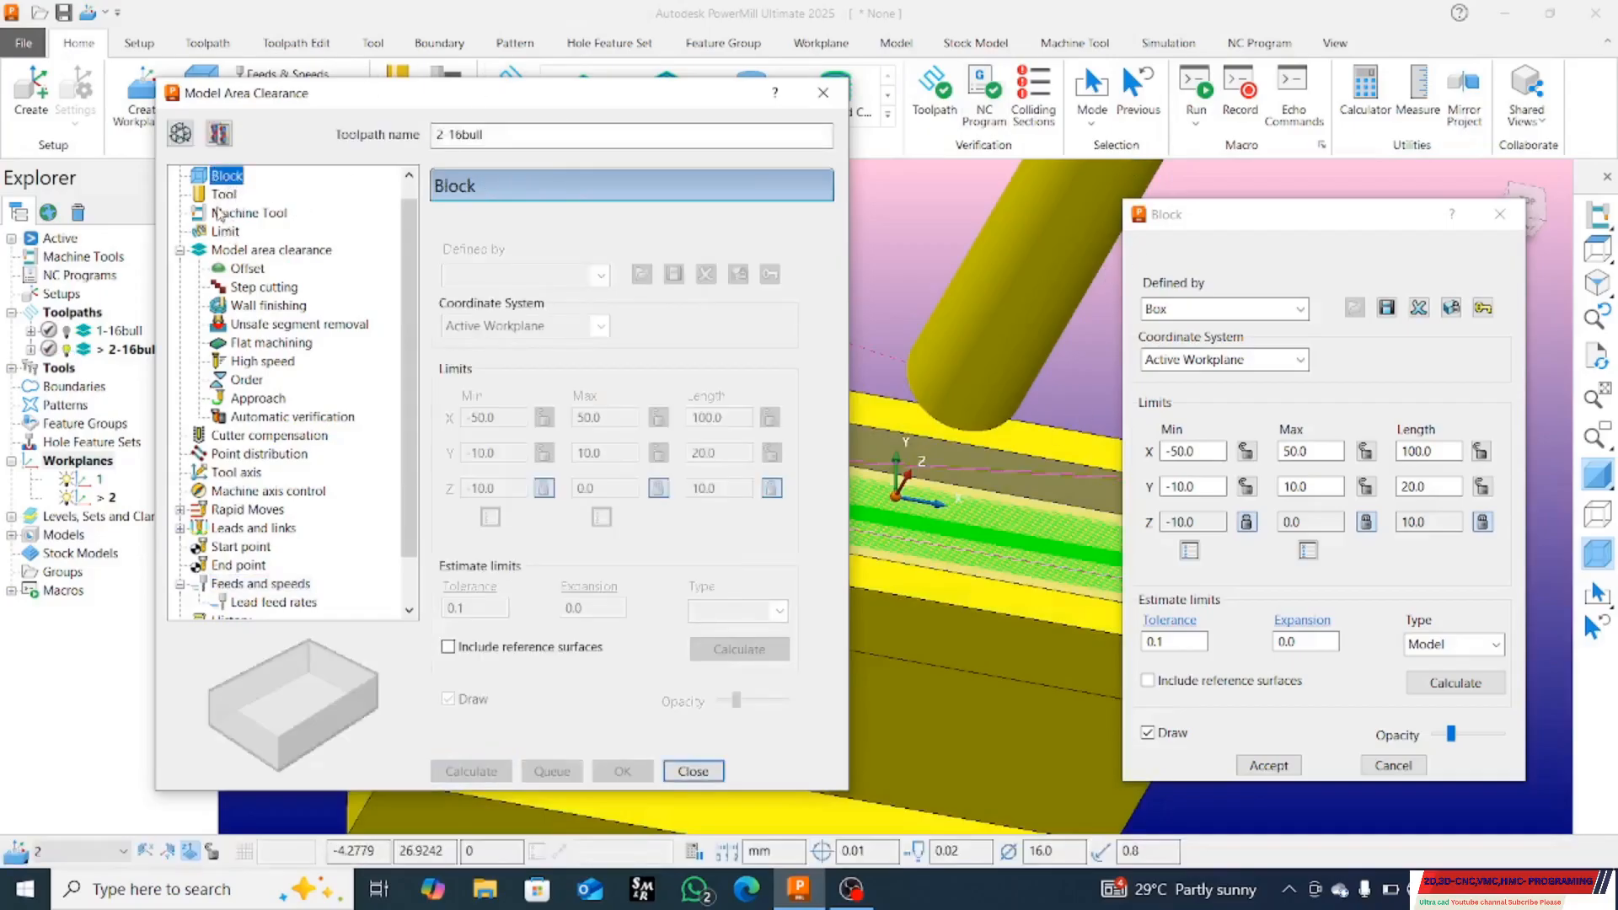
pyautogui.scroll(1, 221, 211)
pyautogui.click(232, 177)
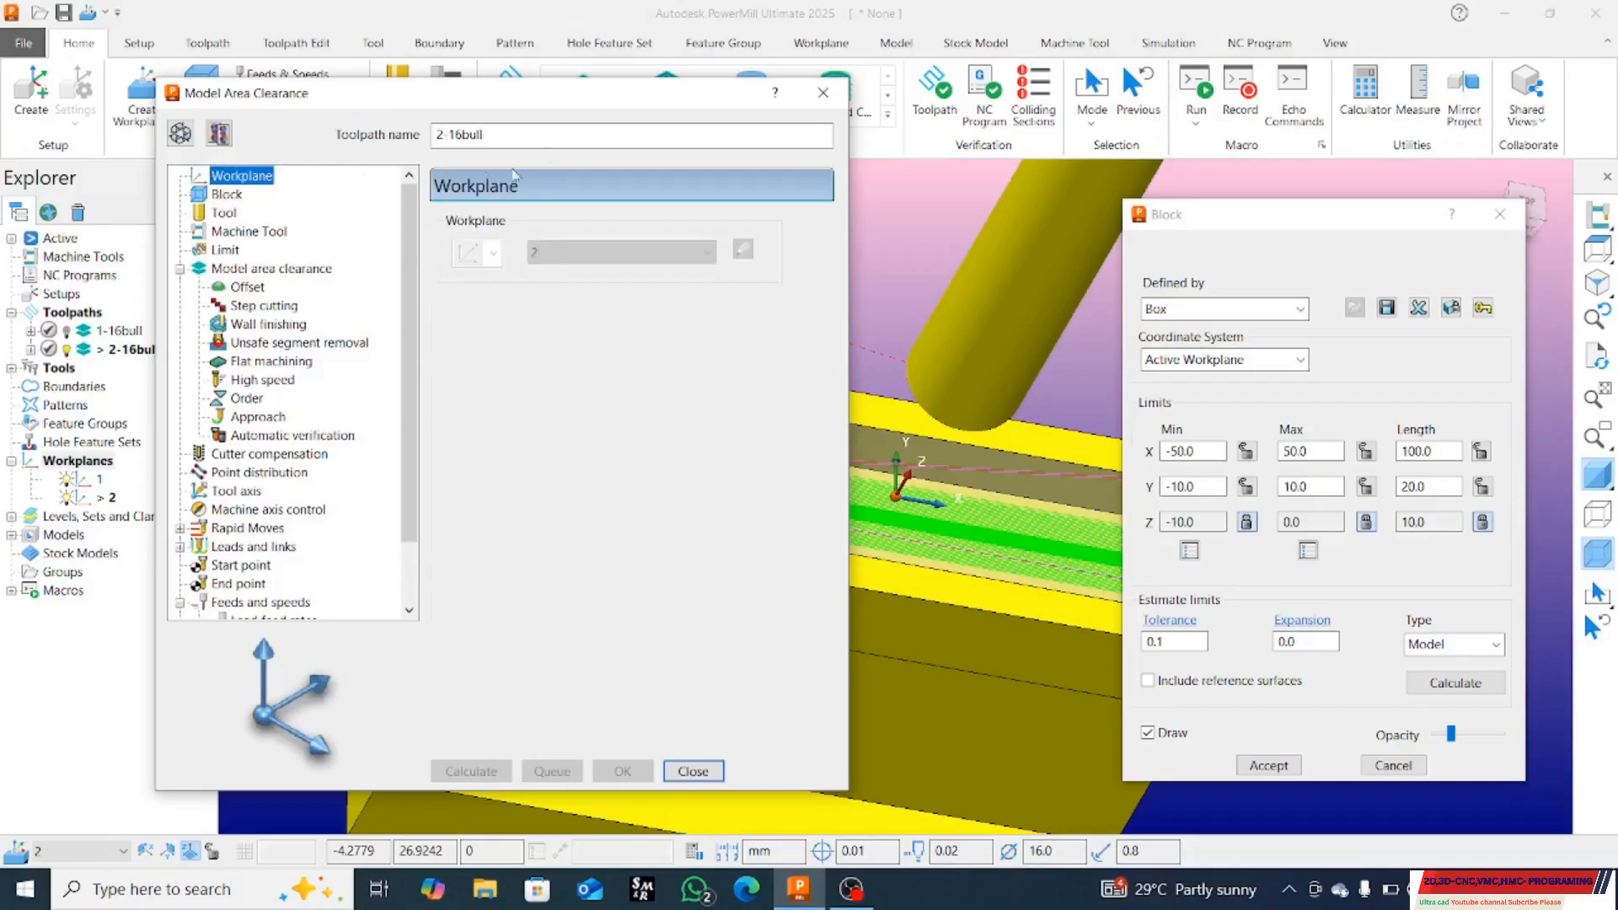
pyautogui.click(823, 93)
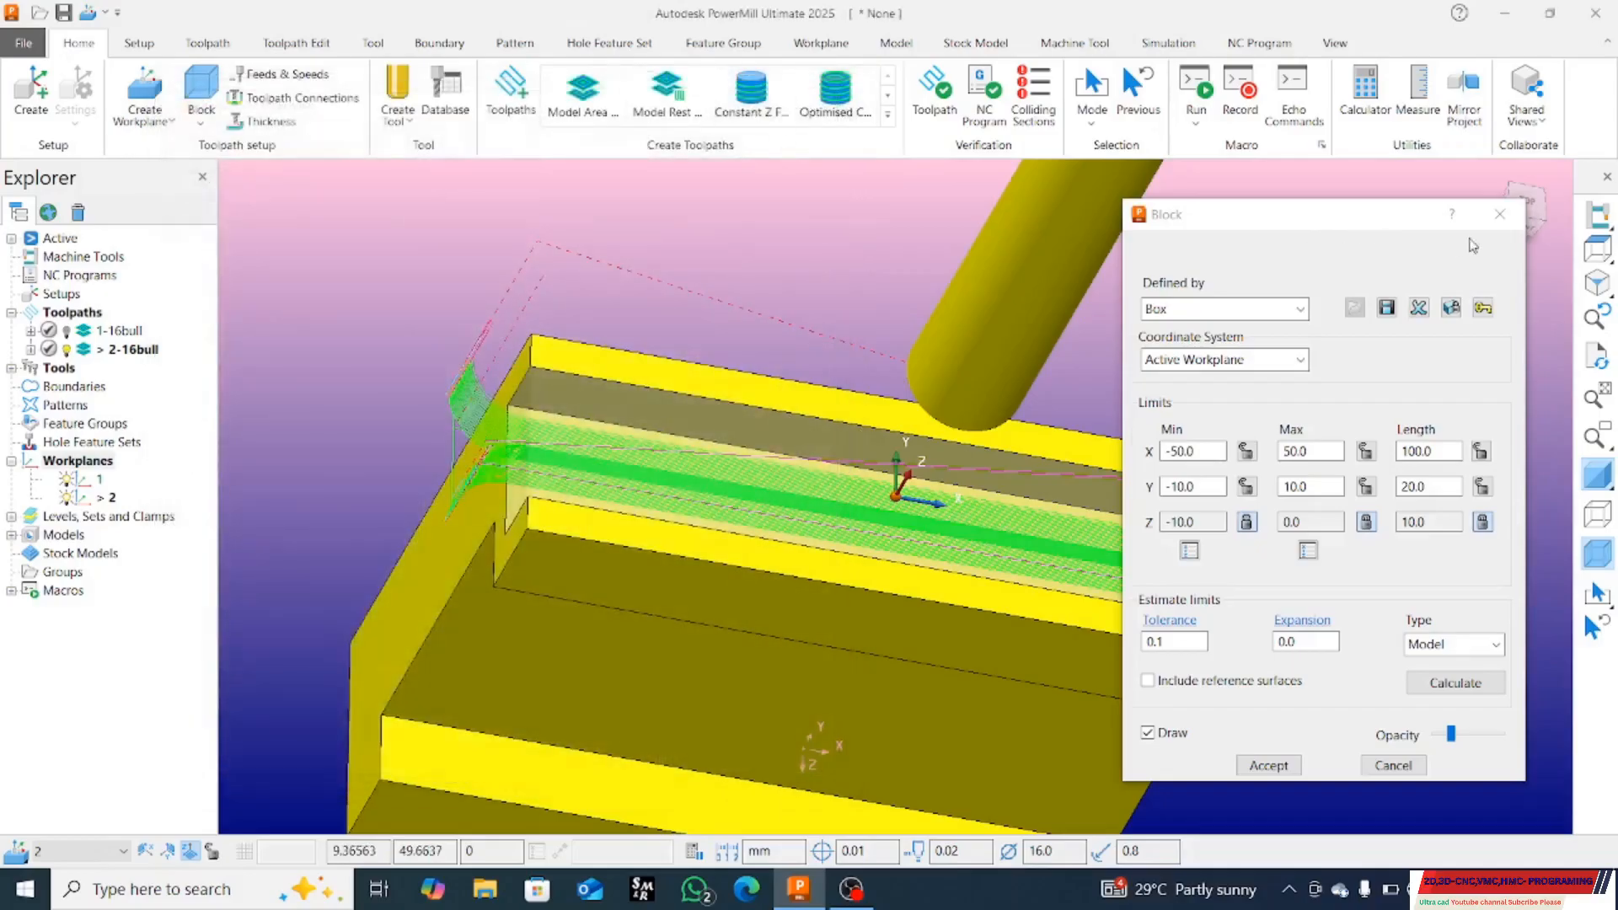
pyautogui.click(1499, 214)
# Step: Examine toolpath 2-16bull from above, and activate toolpath 1-16bull to examine it in its own workplane's top view and from an angle
pyautogui.moveTo(919, 337); pyautogui.dragTo(977, 253, button='middle')
pyautogui.click(1591, 244)
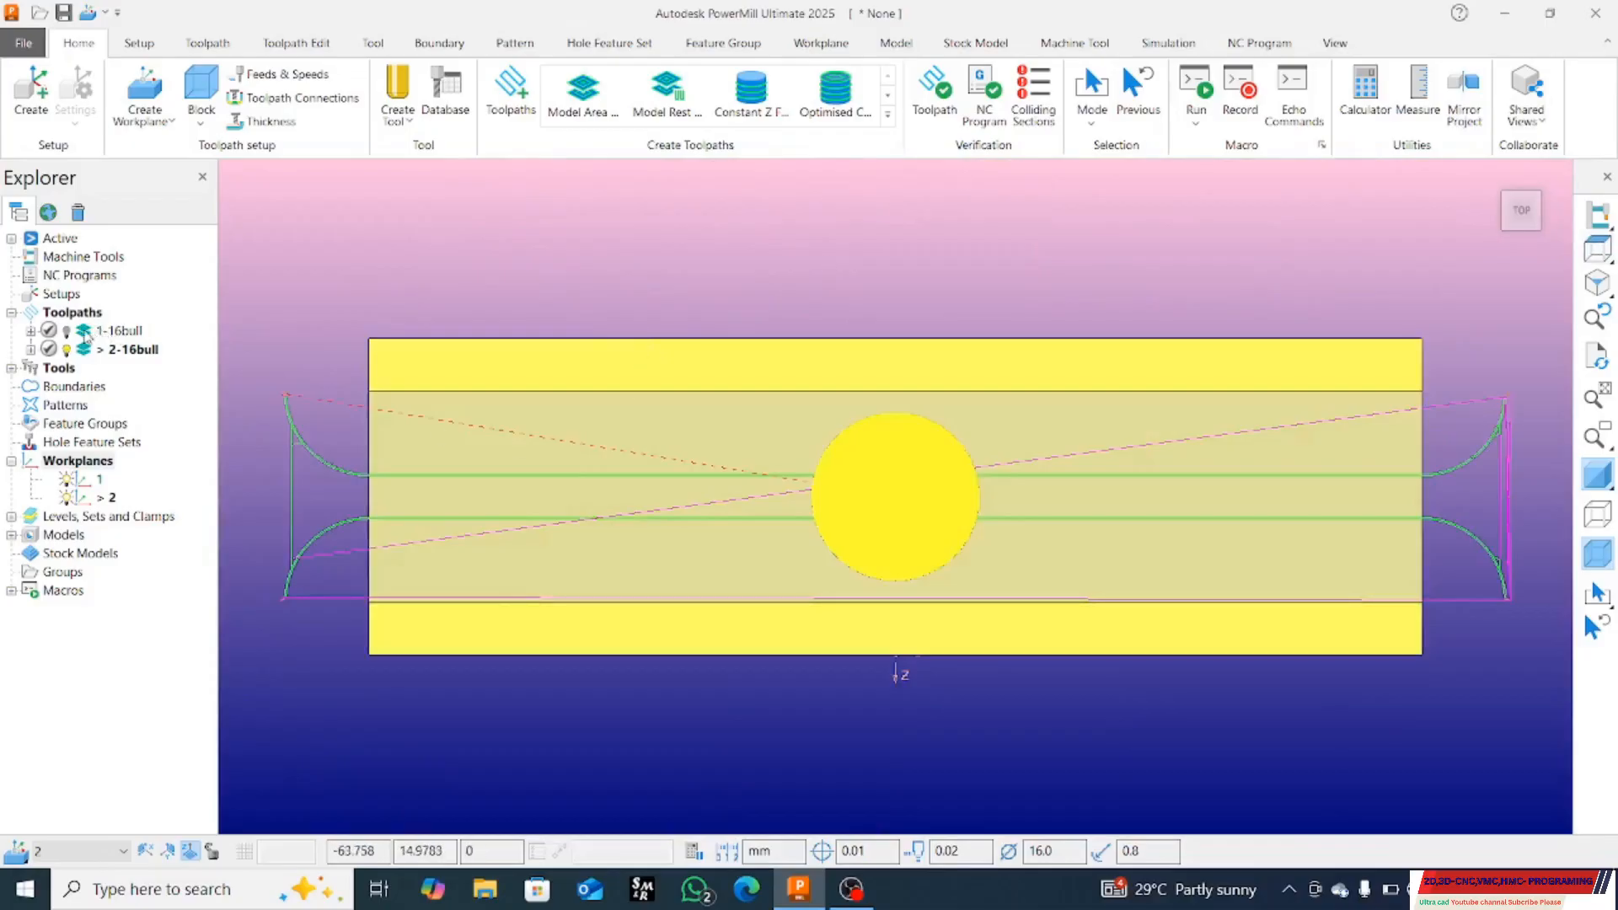
pyautogui.doubleClick(87, 332)
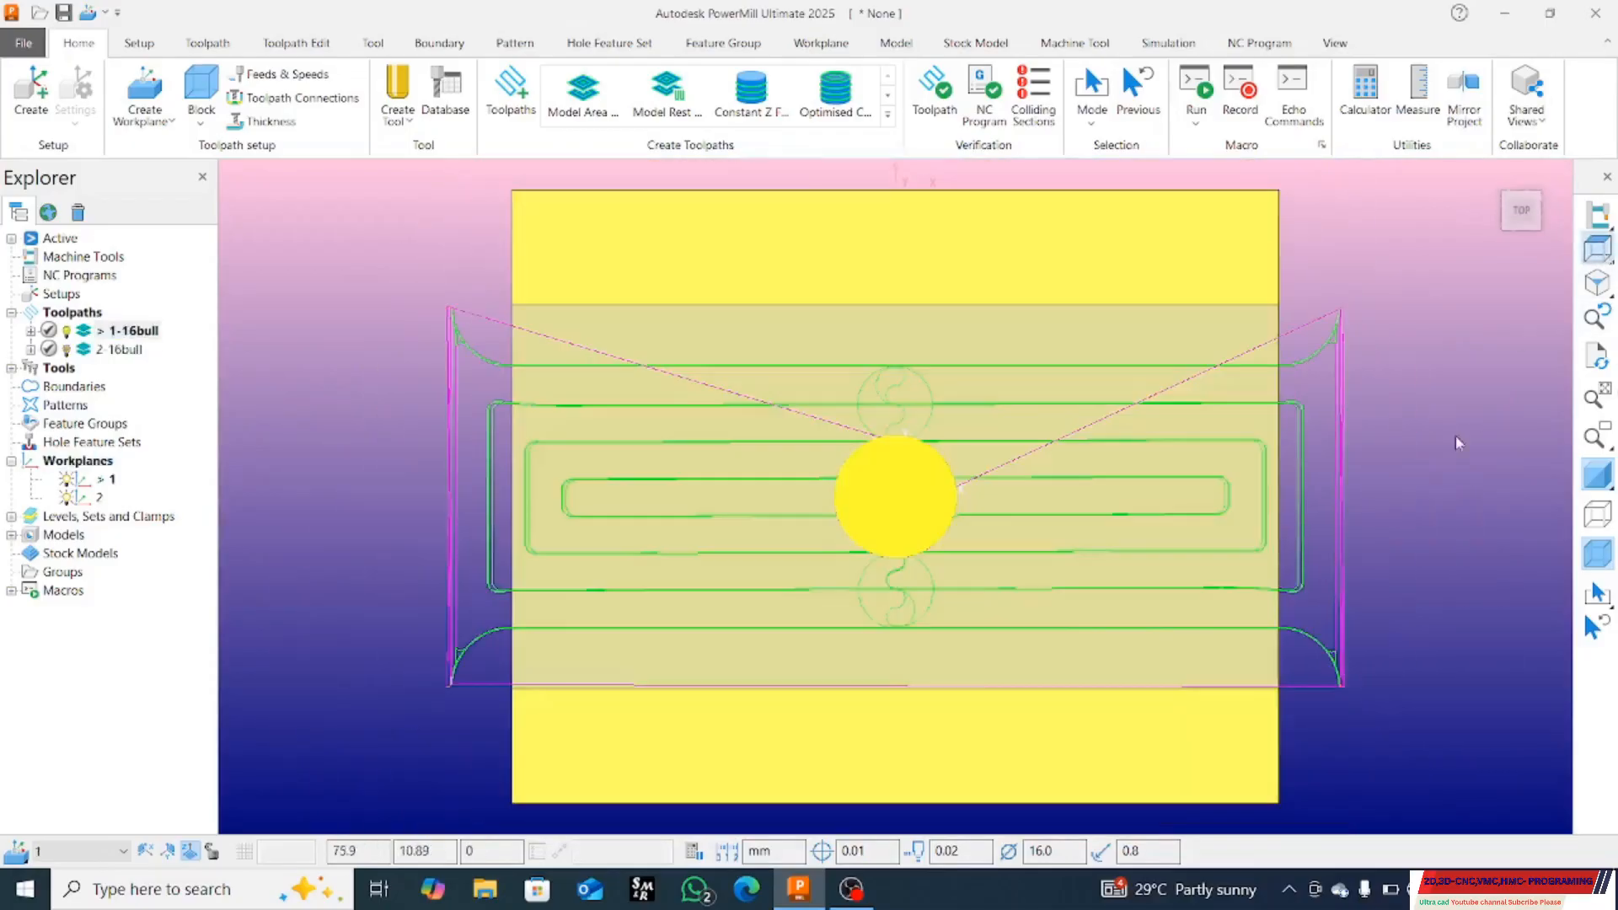
pyautogui.click(1597, 250)
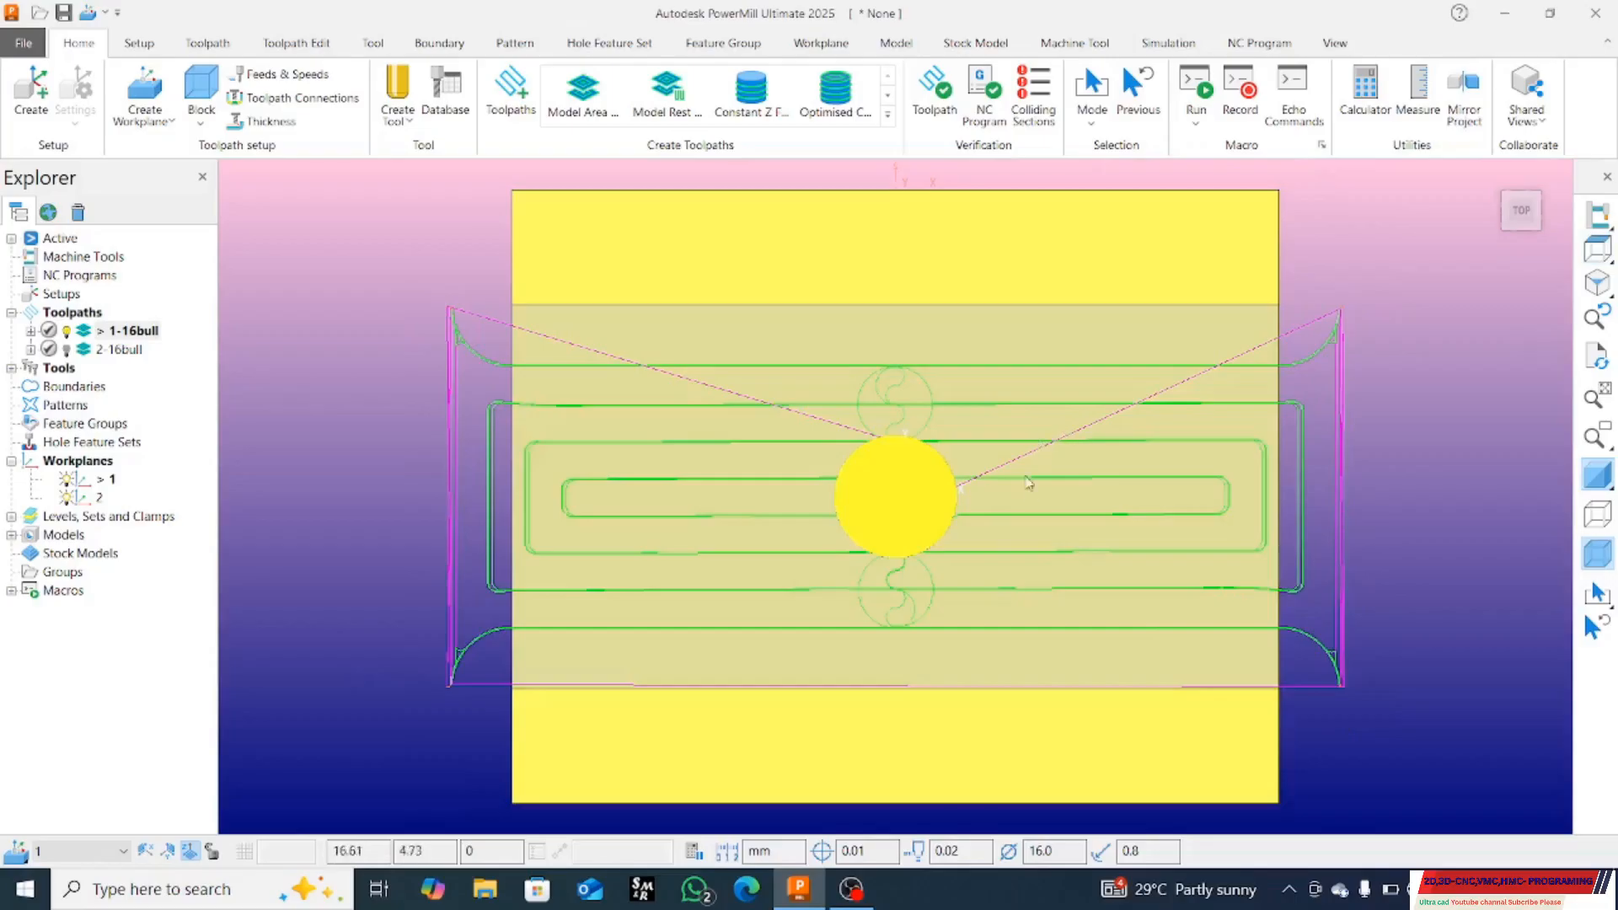
pyautogui.scroll(-3, 909, 459)
pyautogui.moveTo(853, 259); pyautogui.dragTo(1259, 371, button='middle')
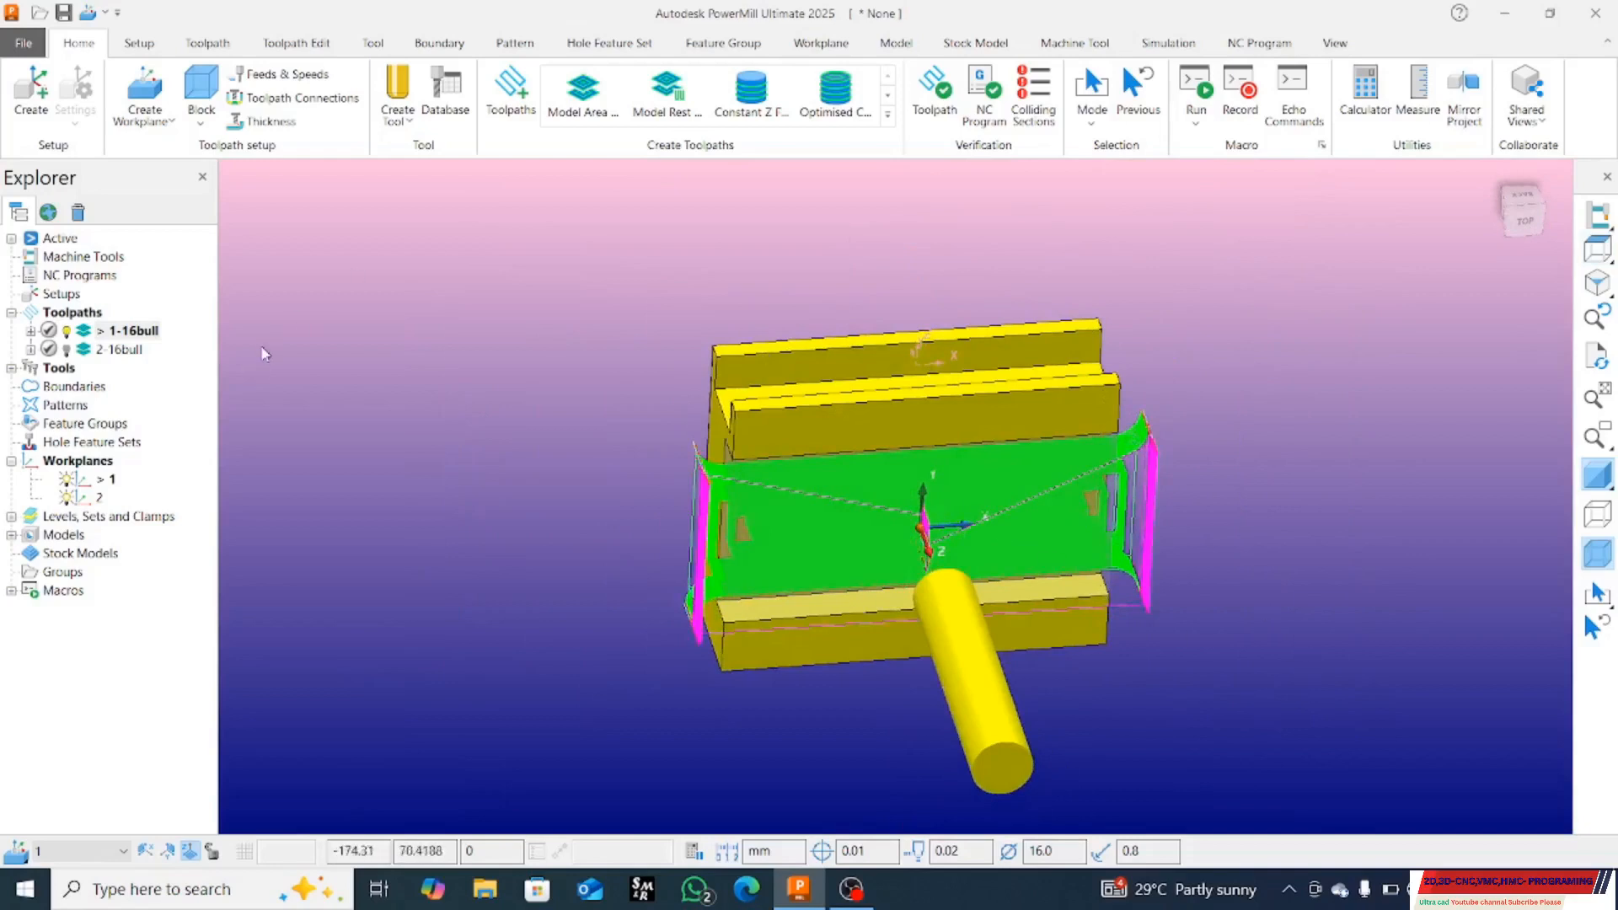
pyautogui.click(88, 334)
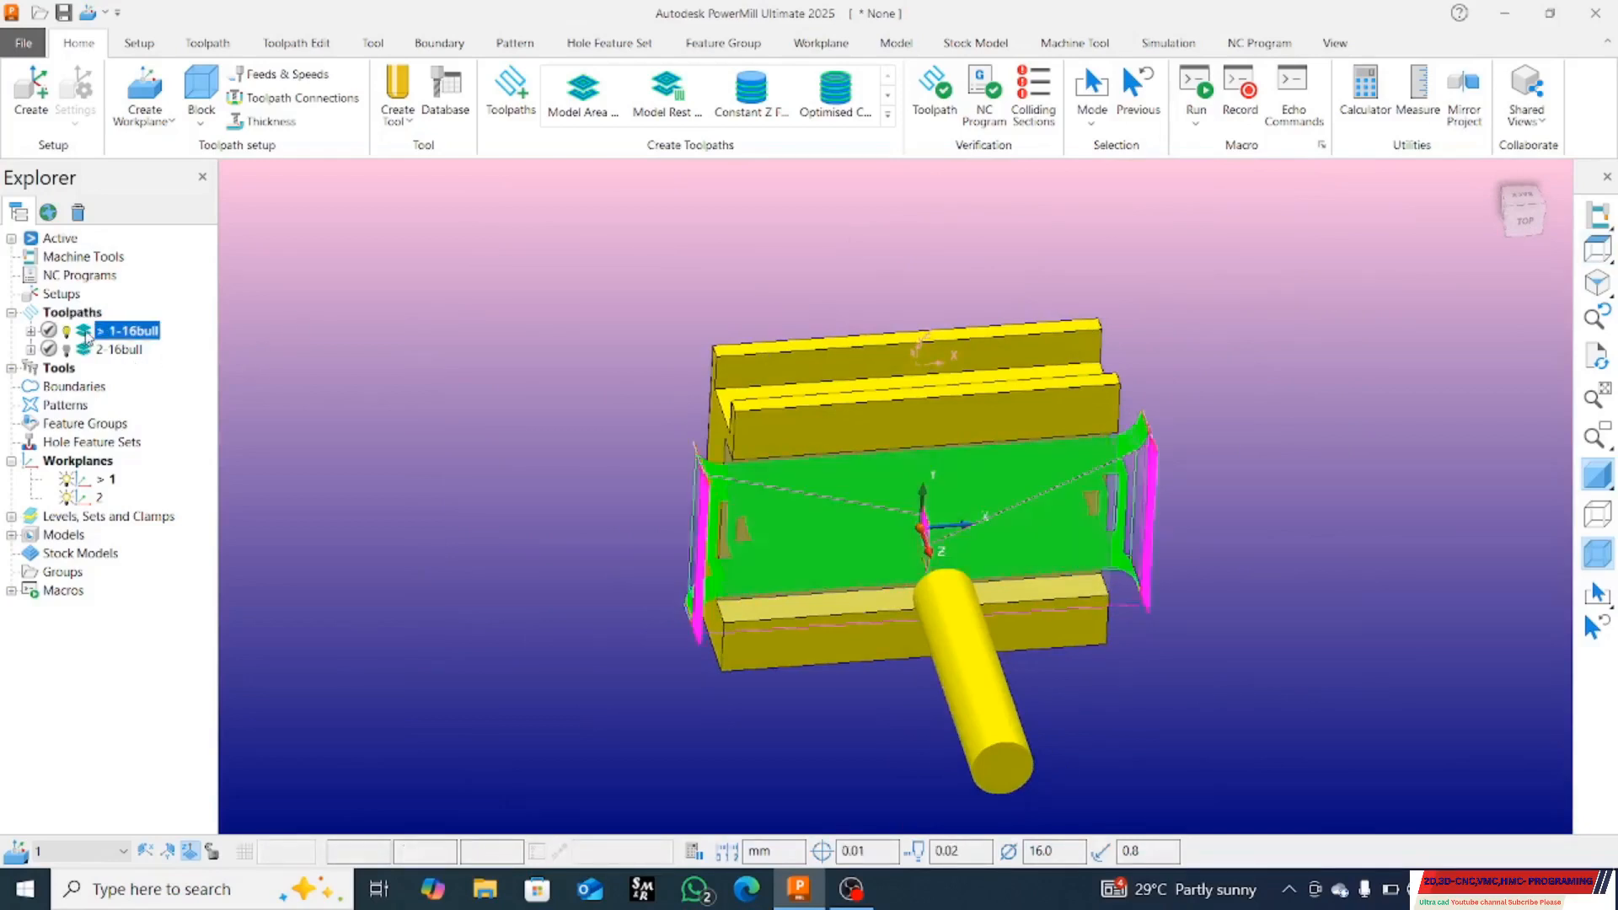
pyautogui.click(1600, 264)
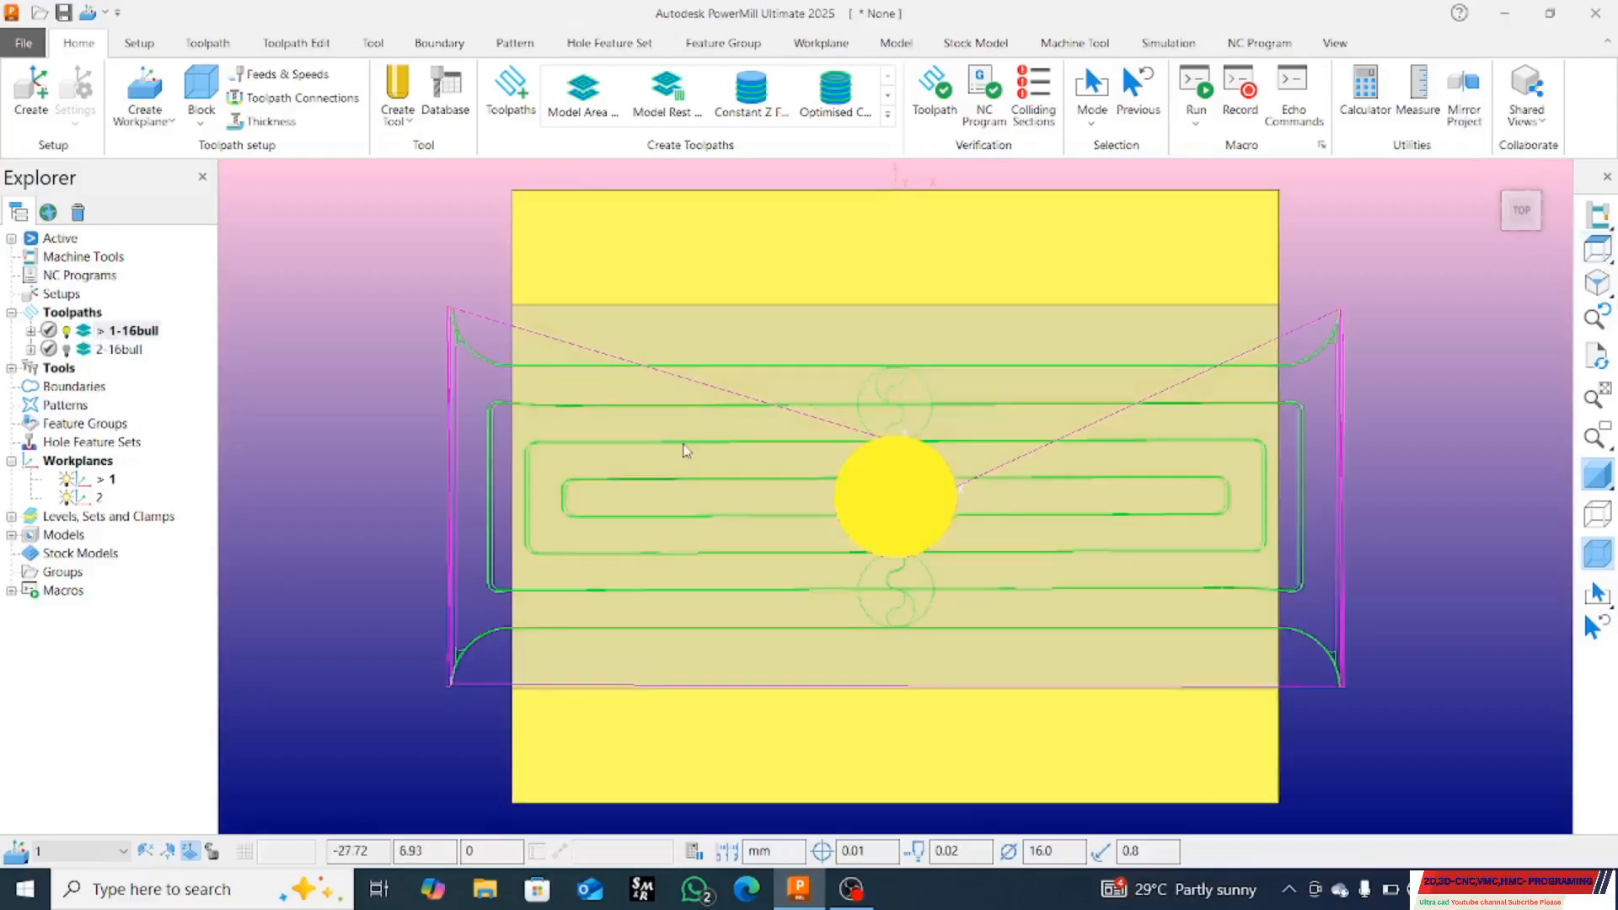
# Step: Activate toolpath 2-16bull and inspect its passes along the narrower slot from above and from several angles
pyautogui.doubleClick(135, 350)
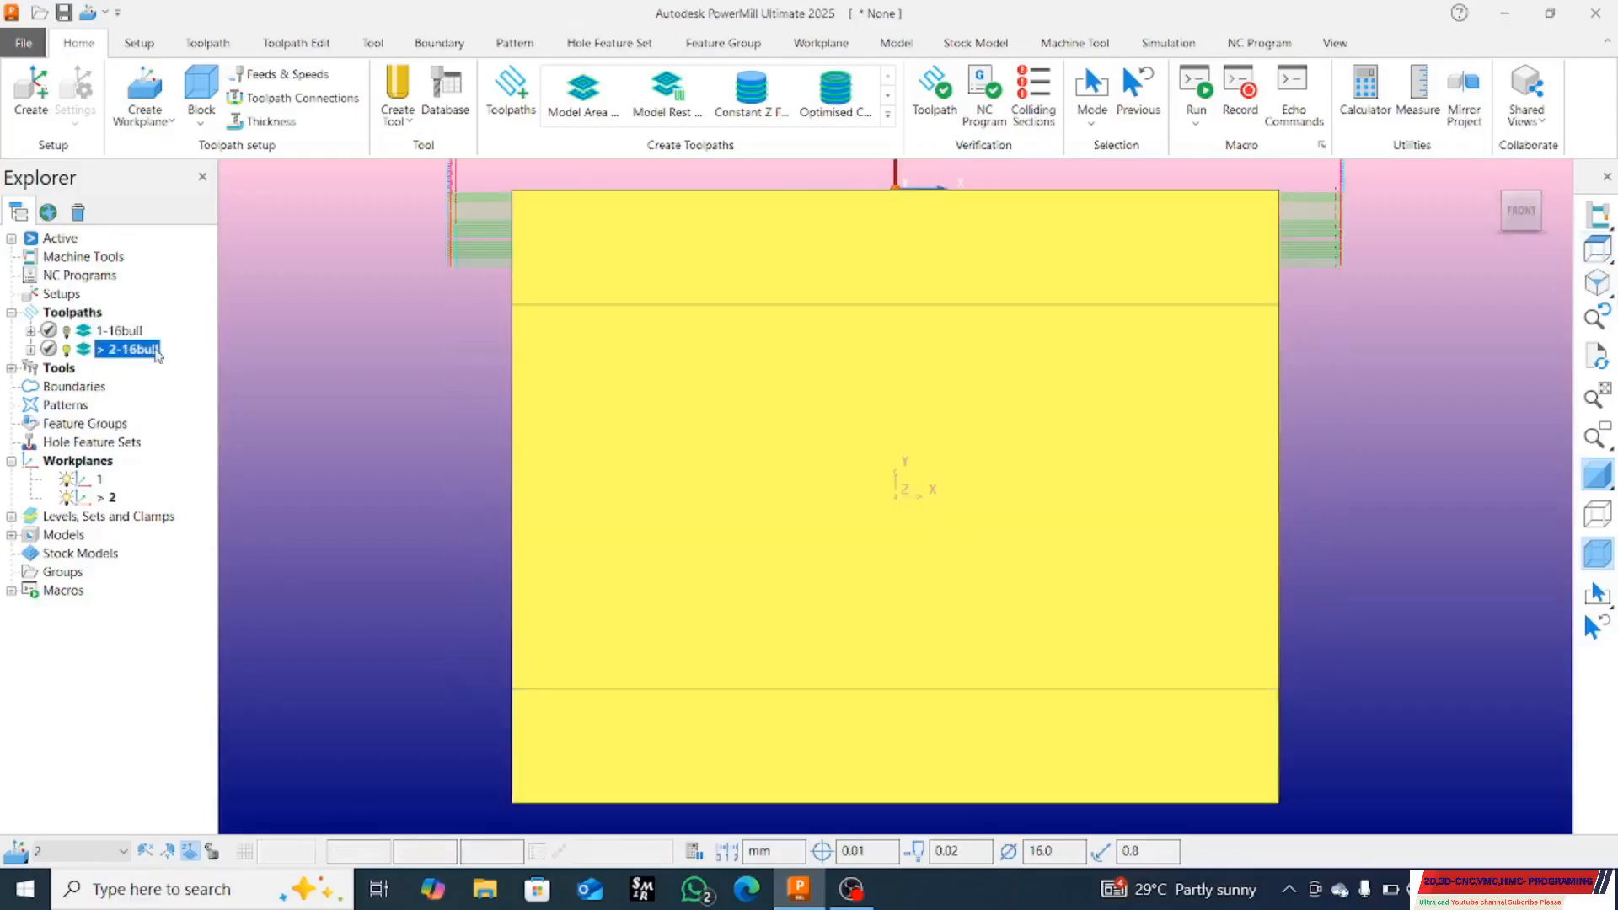
pyautogui.click(1597, 250)
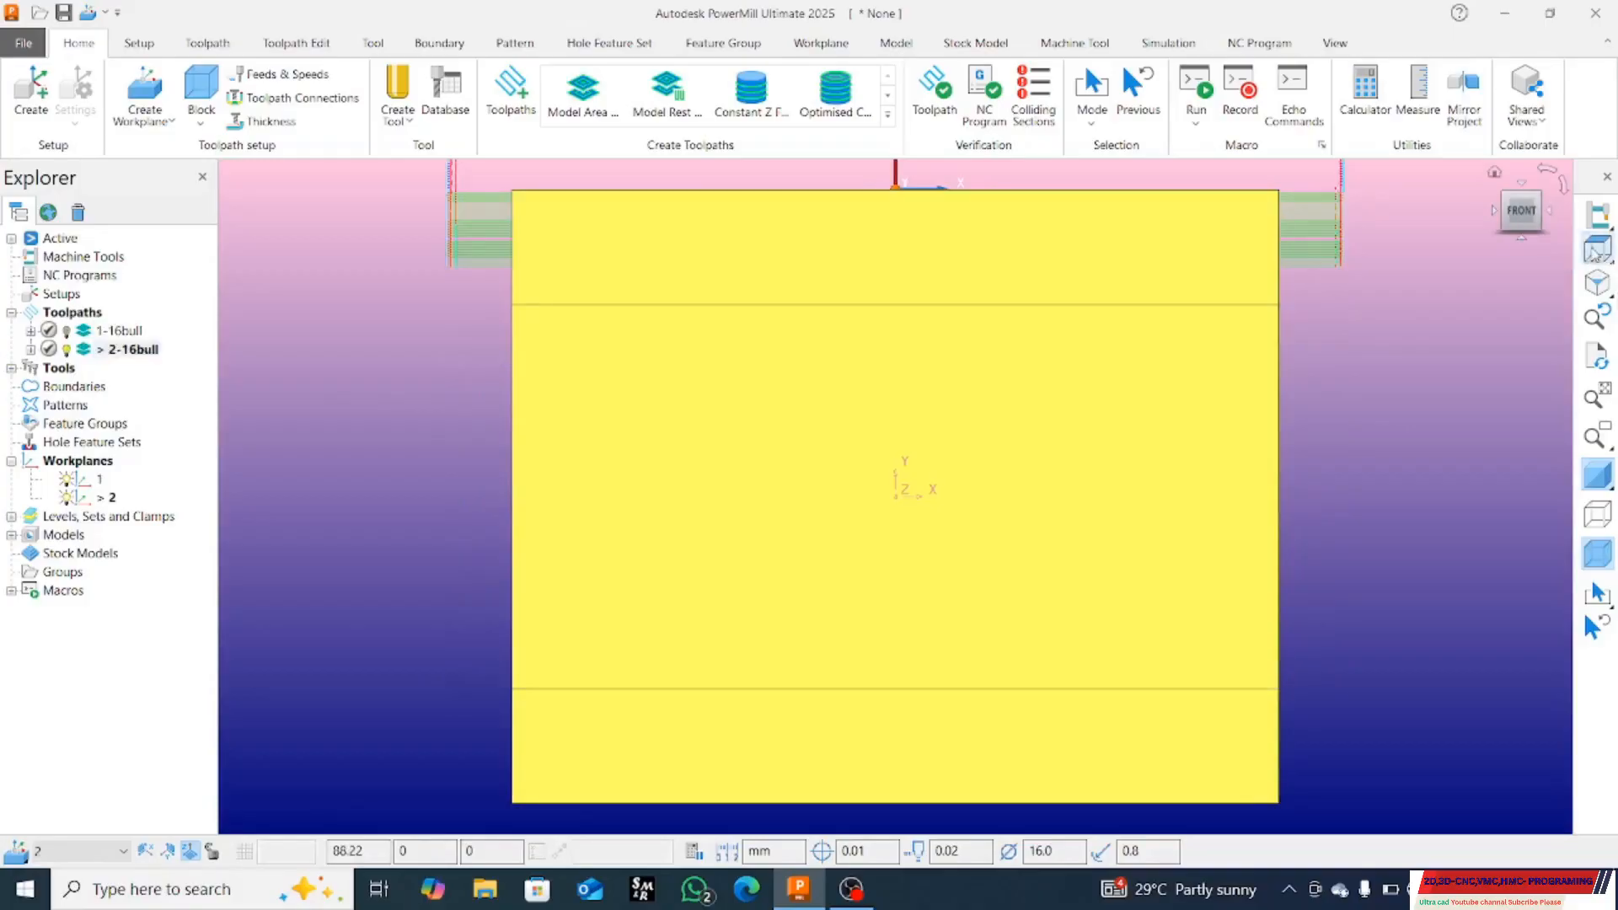
pyautogui.moveTo(1147, 717); pyautogui.dragTo(1176, 620, button='middle')
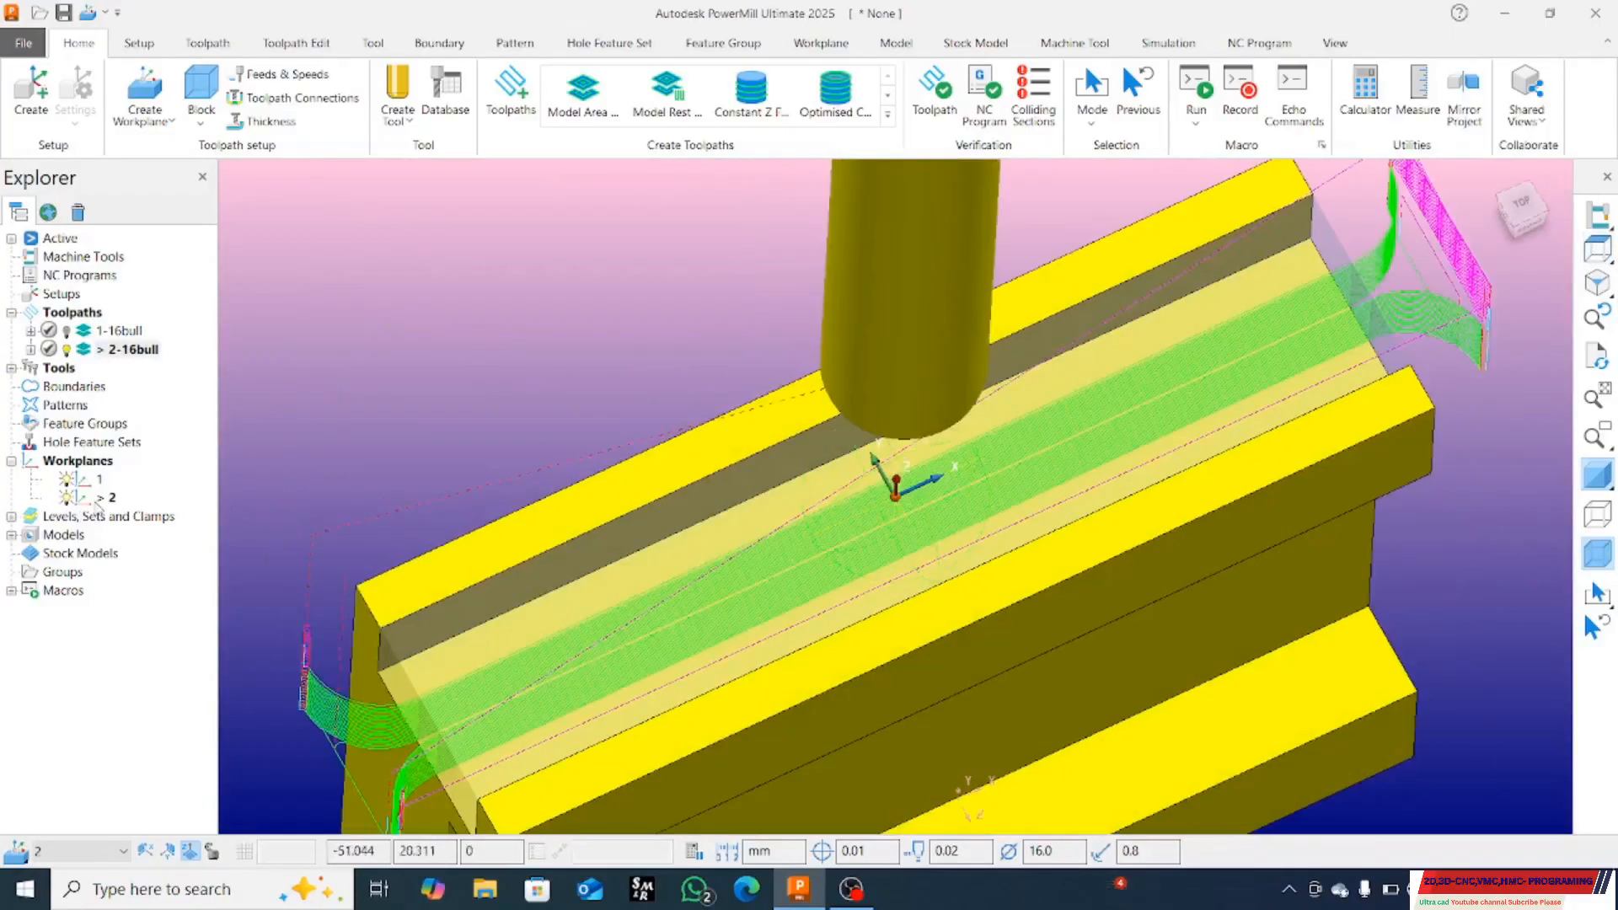
pyautogui.scroll(-3, 836, 595)
pyautogui.moveTo(835, 595); pyautogui.dragTo(1137, 742, button='middle')
pyautogui.scroll(3, 1137, 741)
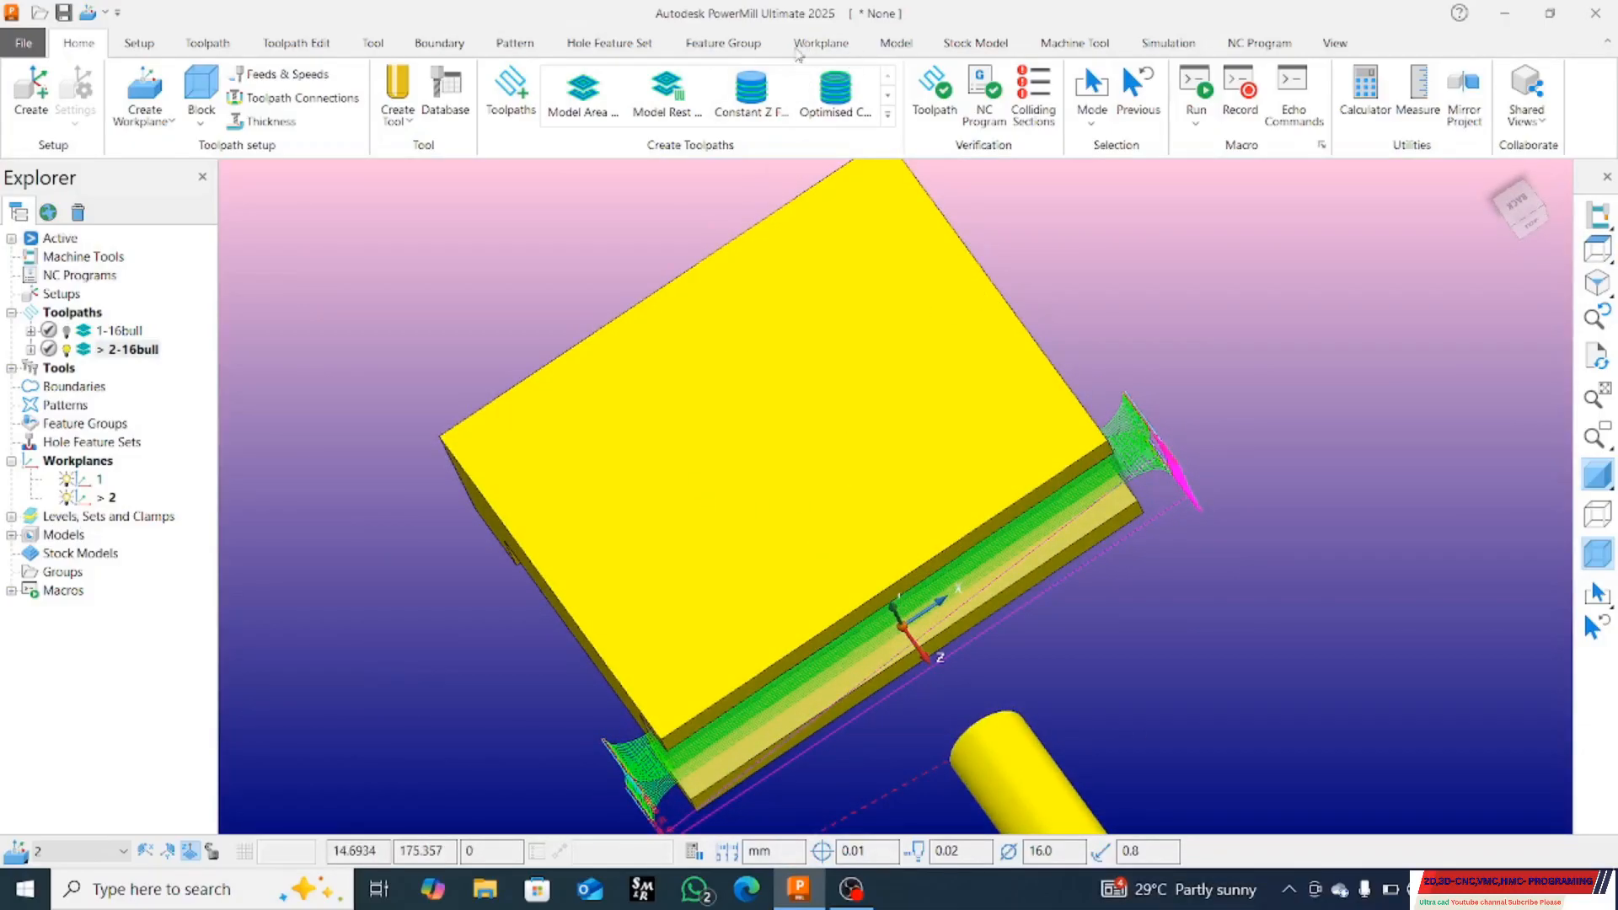
pyautogui.moveTo(766, 535); pyautogui.dragTo(770, 256, button='middle')
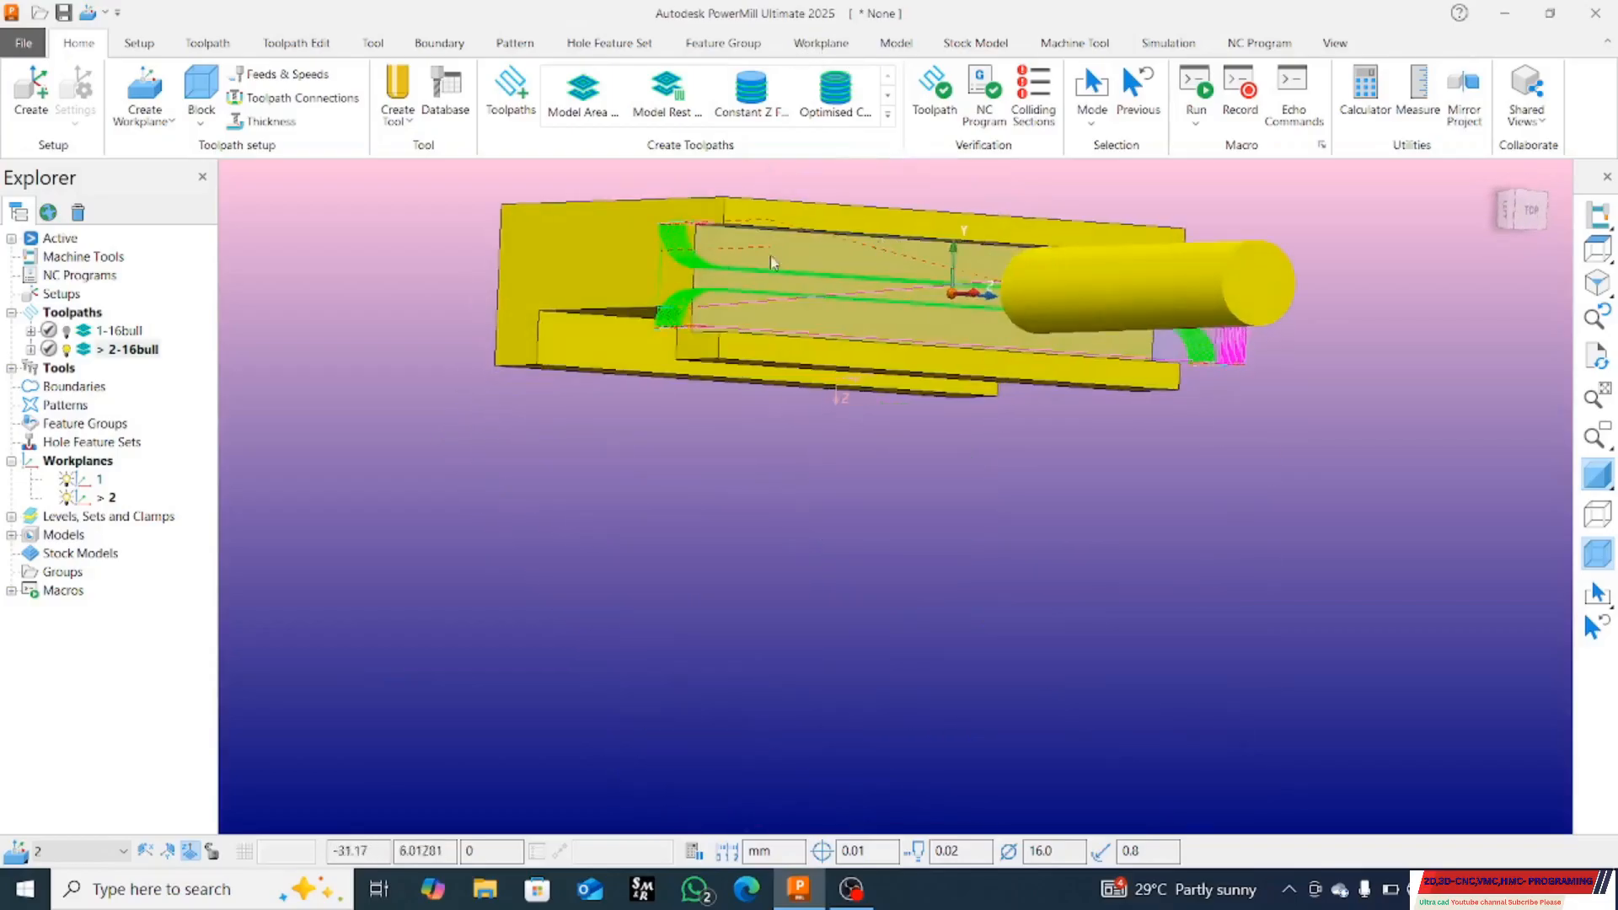
# Step: Display toolpath 1-16bull together with the active toolpath 2-16bull and view both on the part
pyautogui.doubleClick(81, 332)
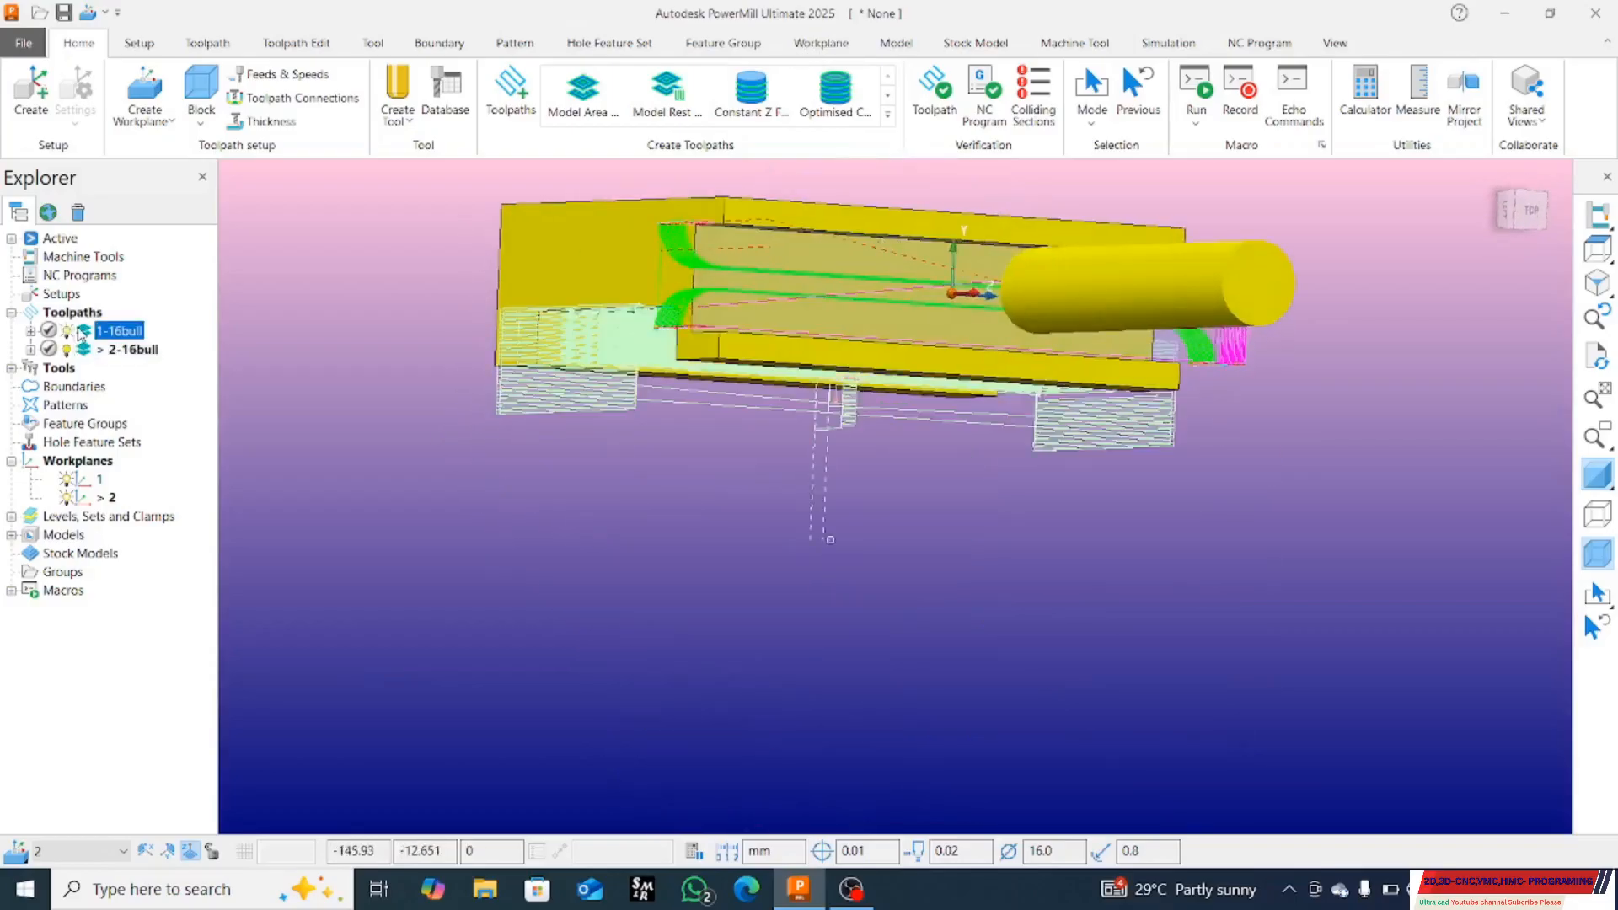
pyautogui.doubleClick(84, 351)
pyautogui.moveTo(975, 507); pyautogui.dragTo(868, 200, button='middle')
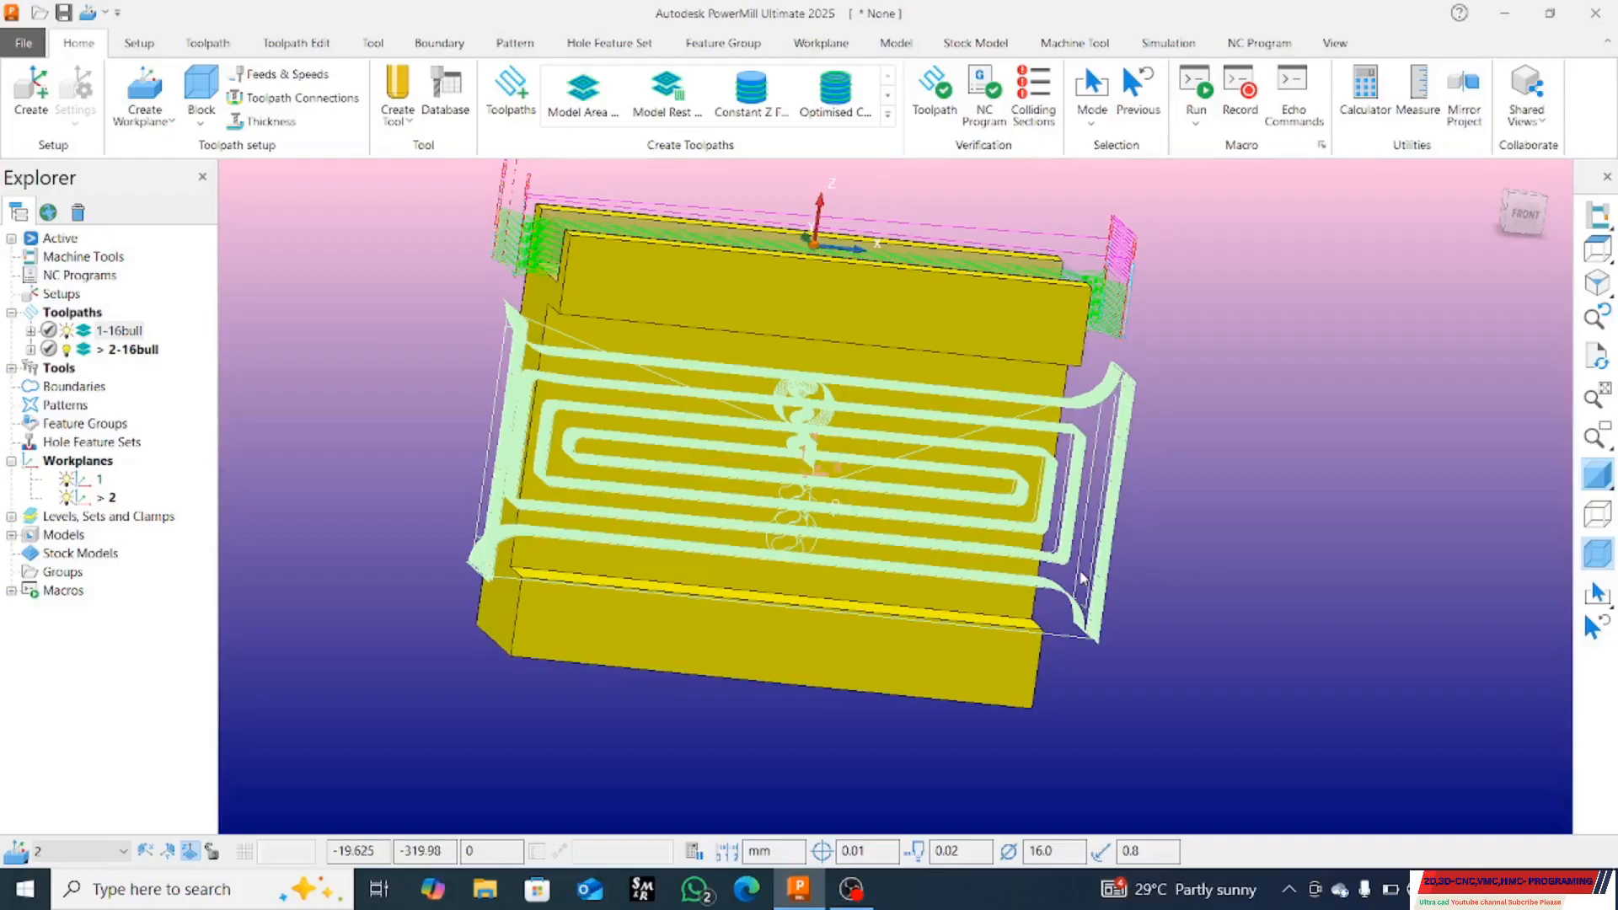
pyautogui.moveTo(879, 889)
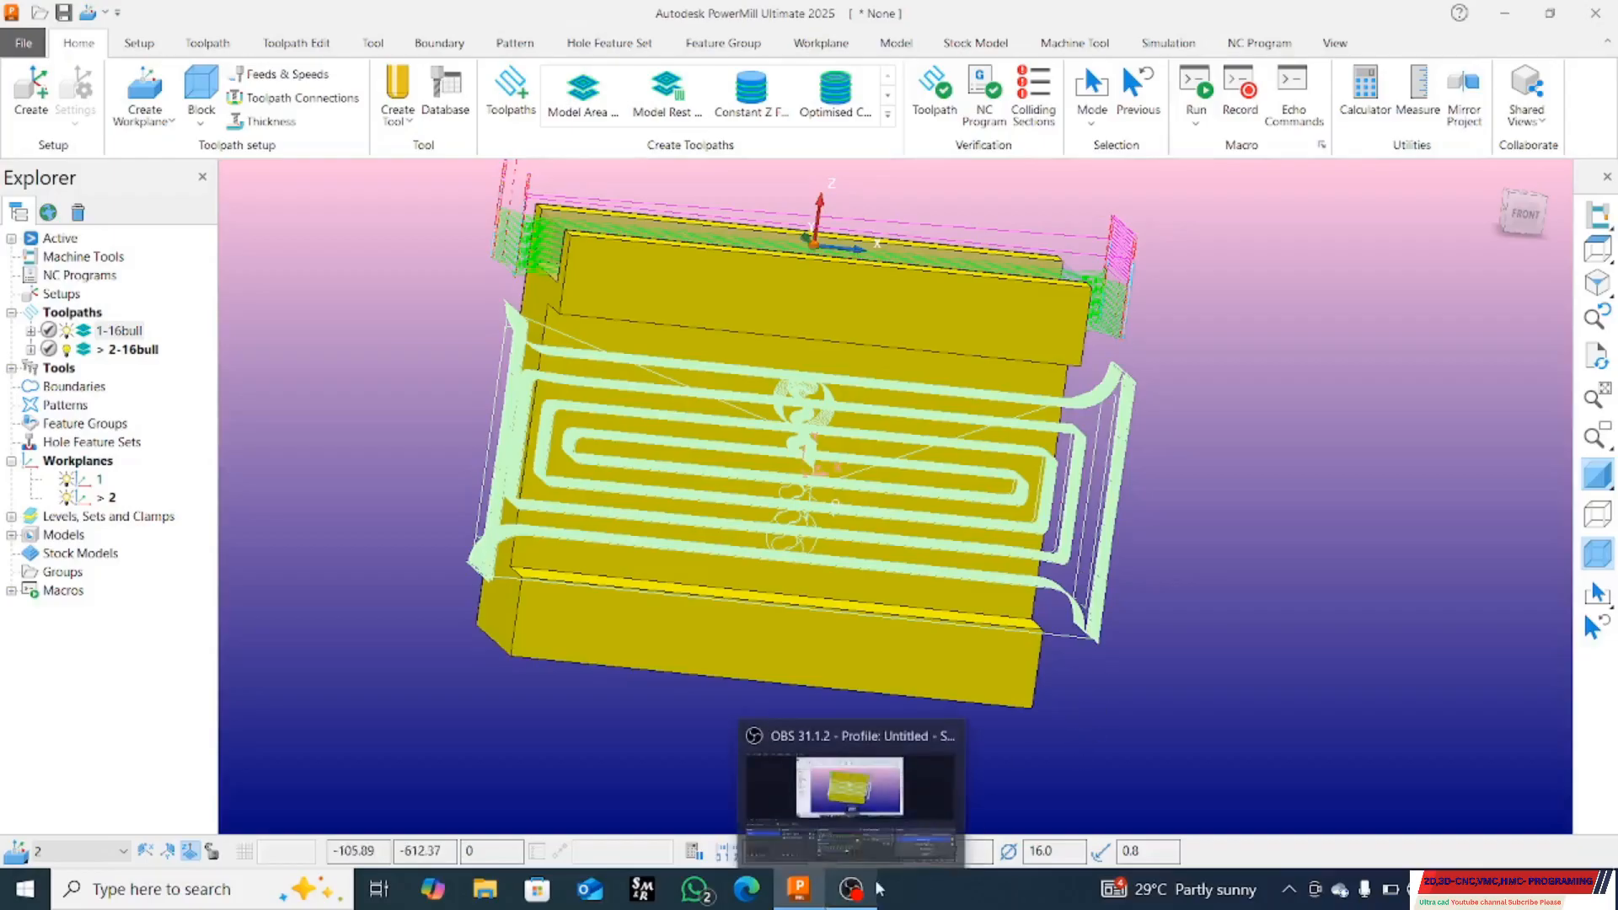